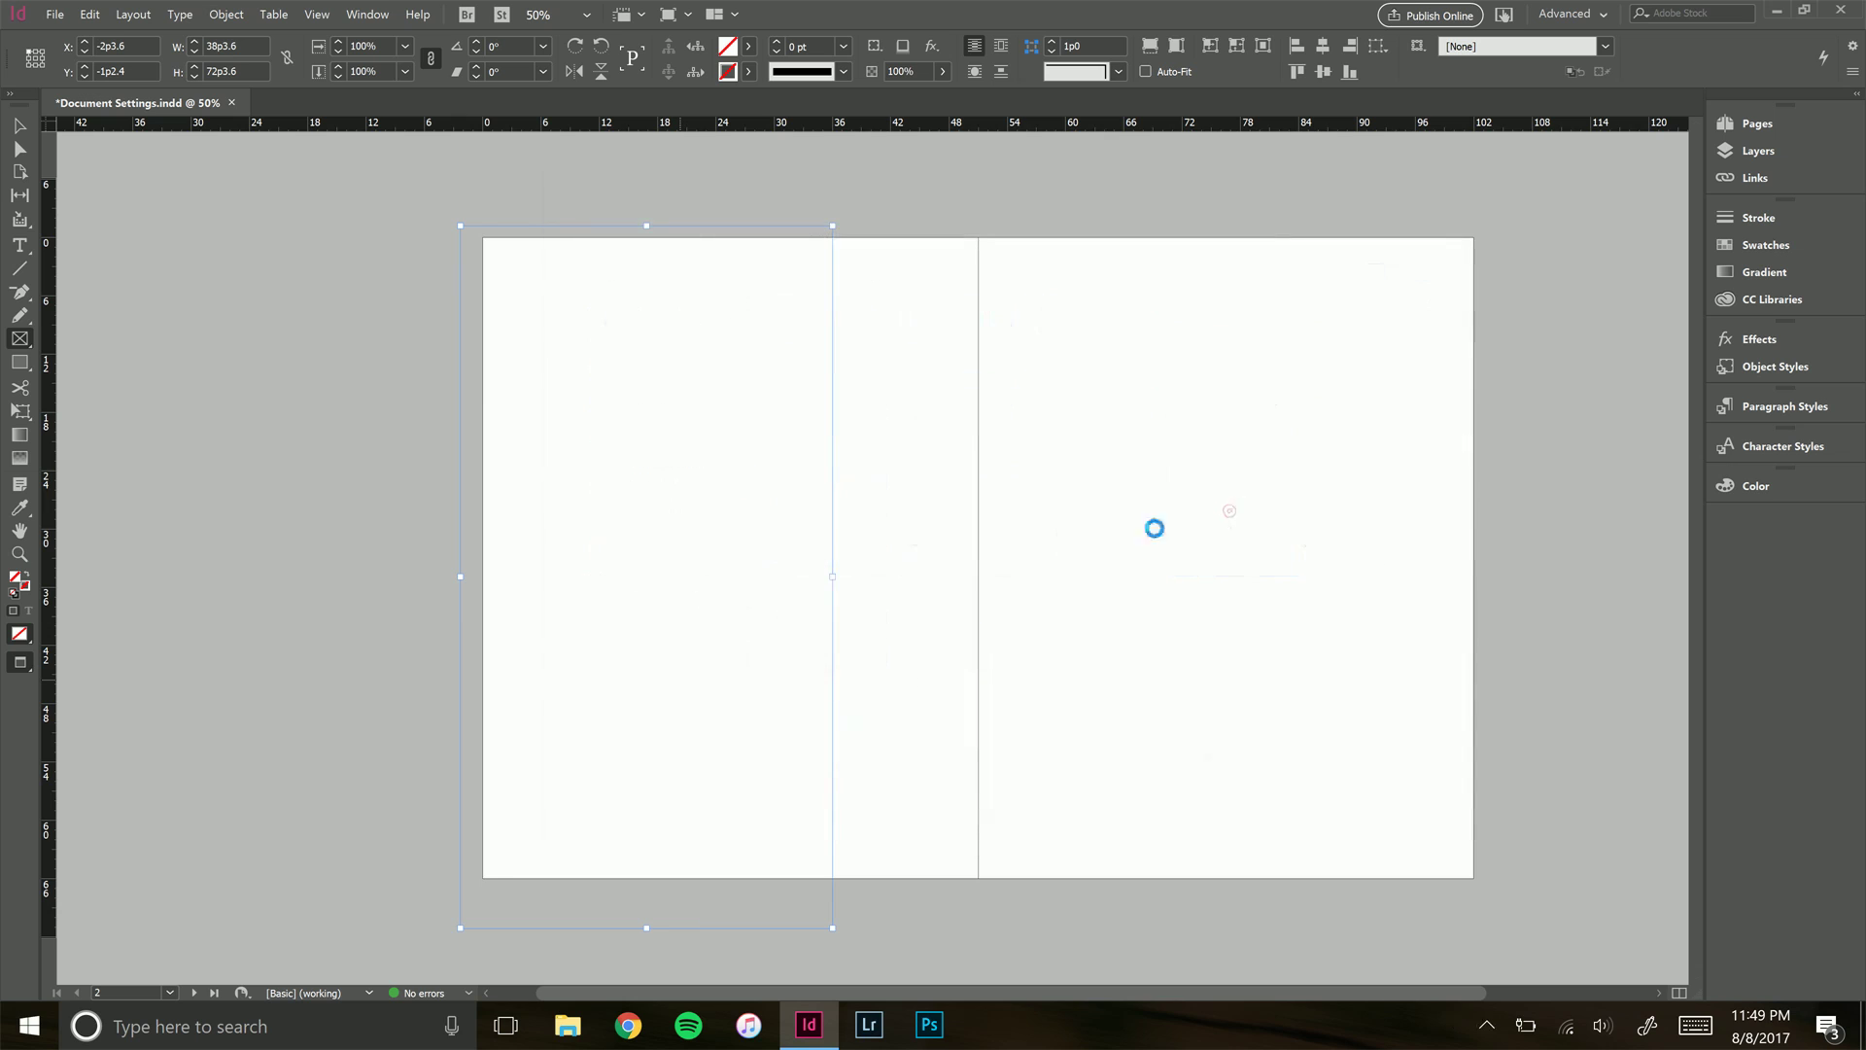
# Shift the green-lit portrait left and down inside its frame on the left page so the whole head shows
pyautogui.click(20, 126)
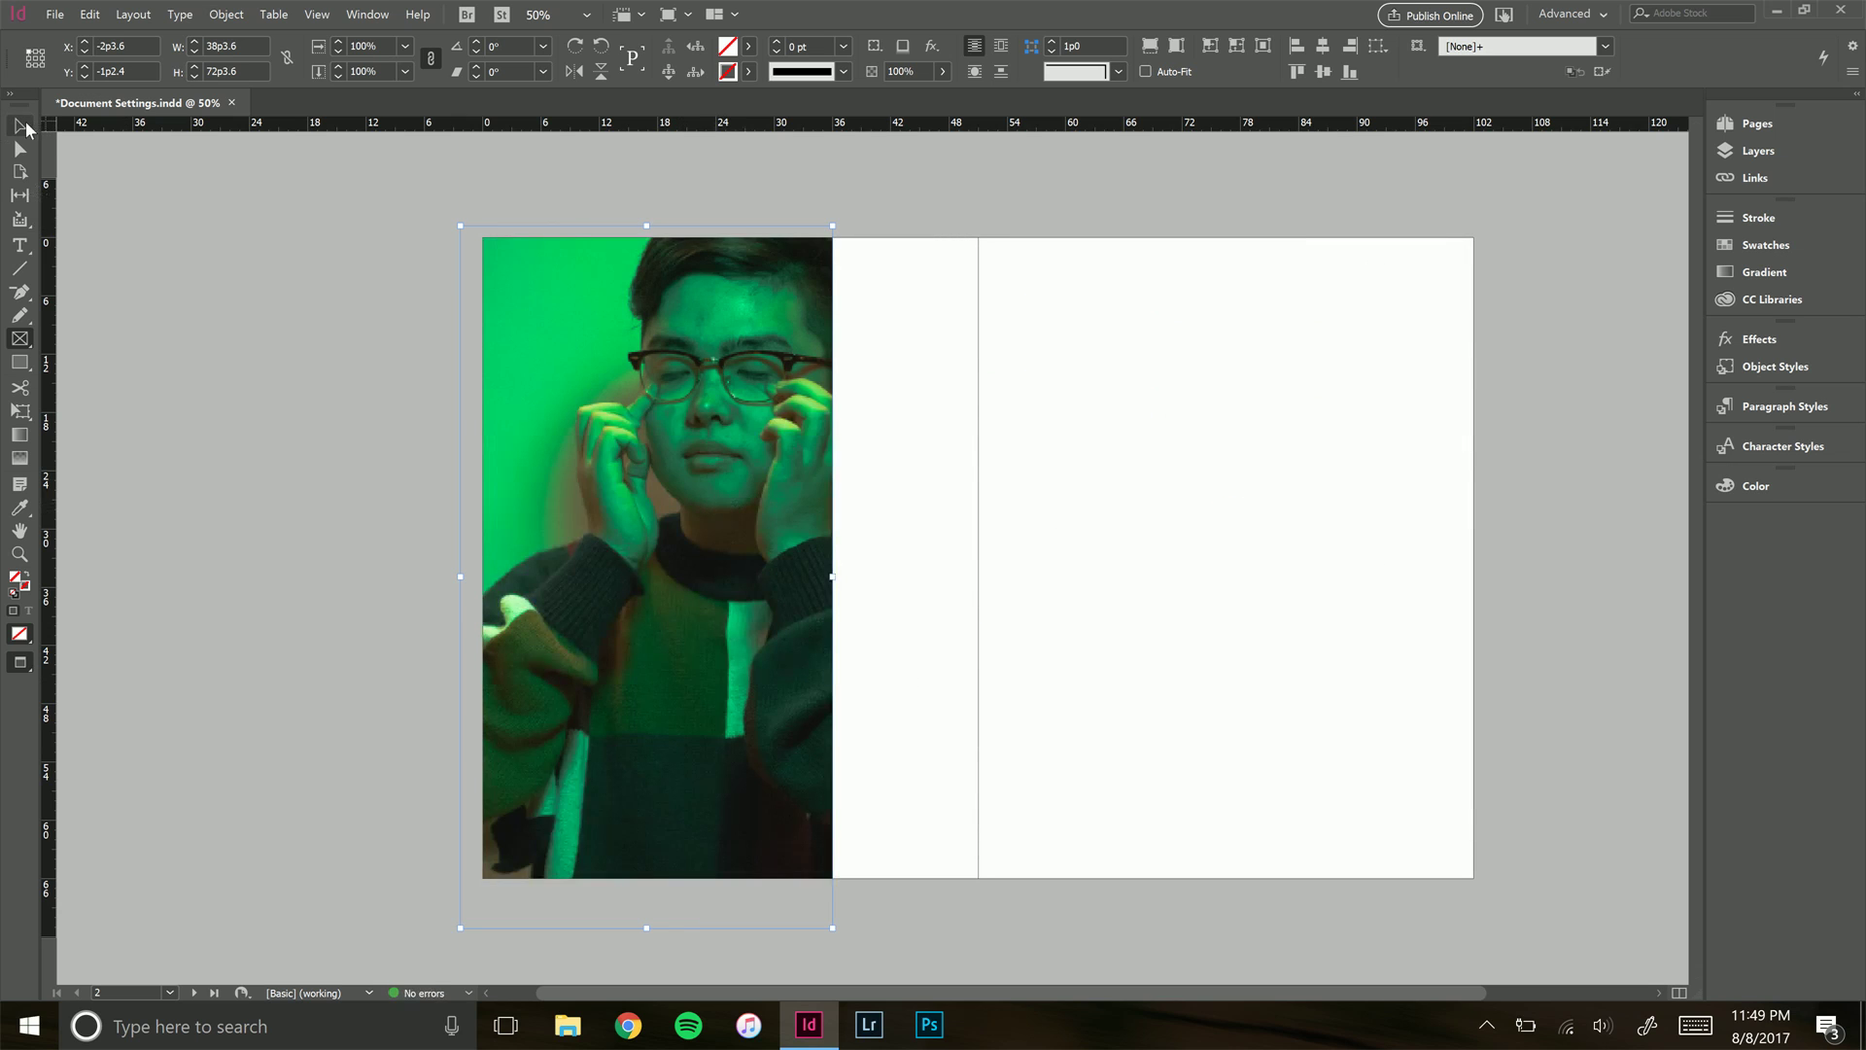
pyautogui.doubleClick(604, 457)
pyautogui.moveTo(701, 453); pyautogui.dragTo(678, 505)
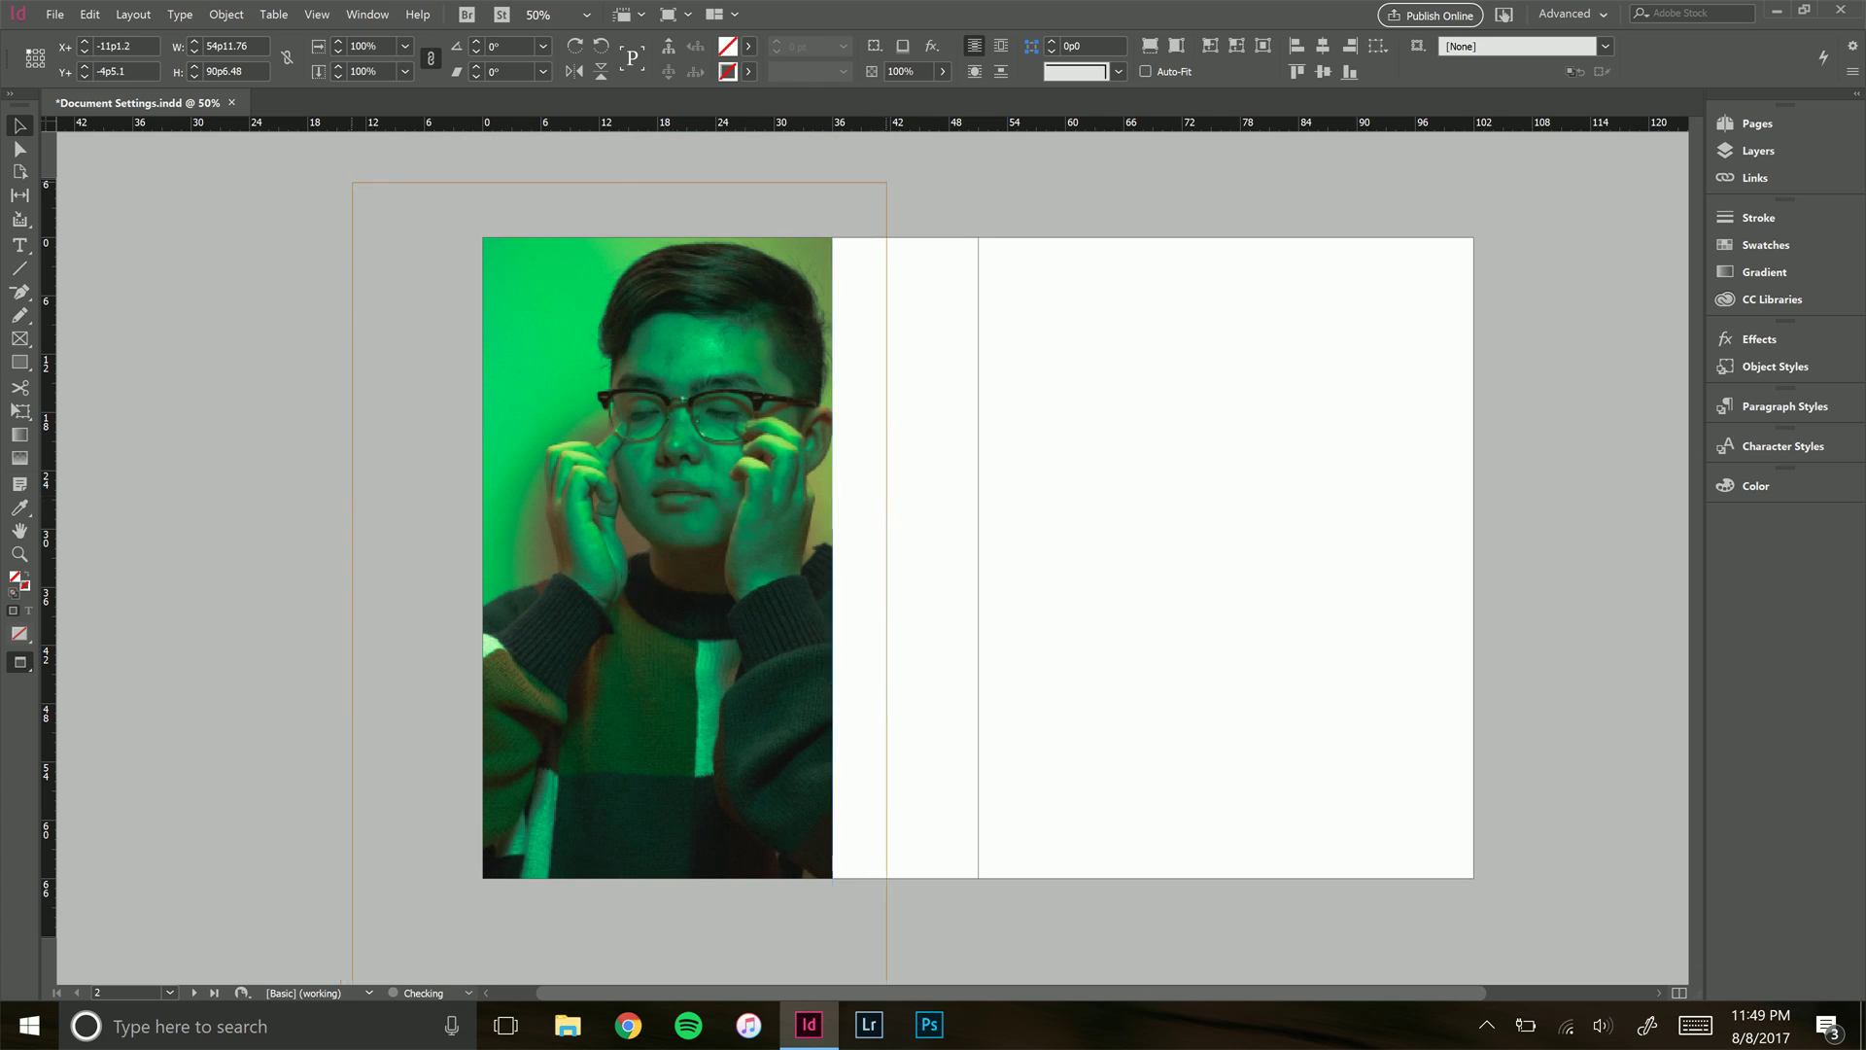
# Place the black-and-white portrait from the ZINE folder into the empty frame on the right page
pyautogui.click(1069, 425)
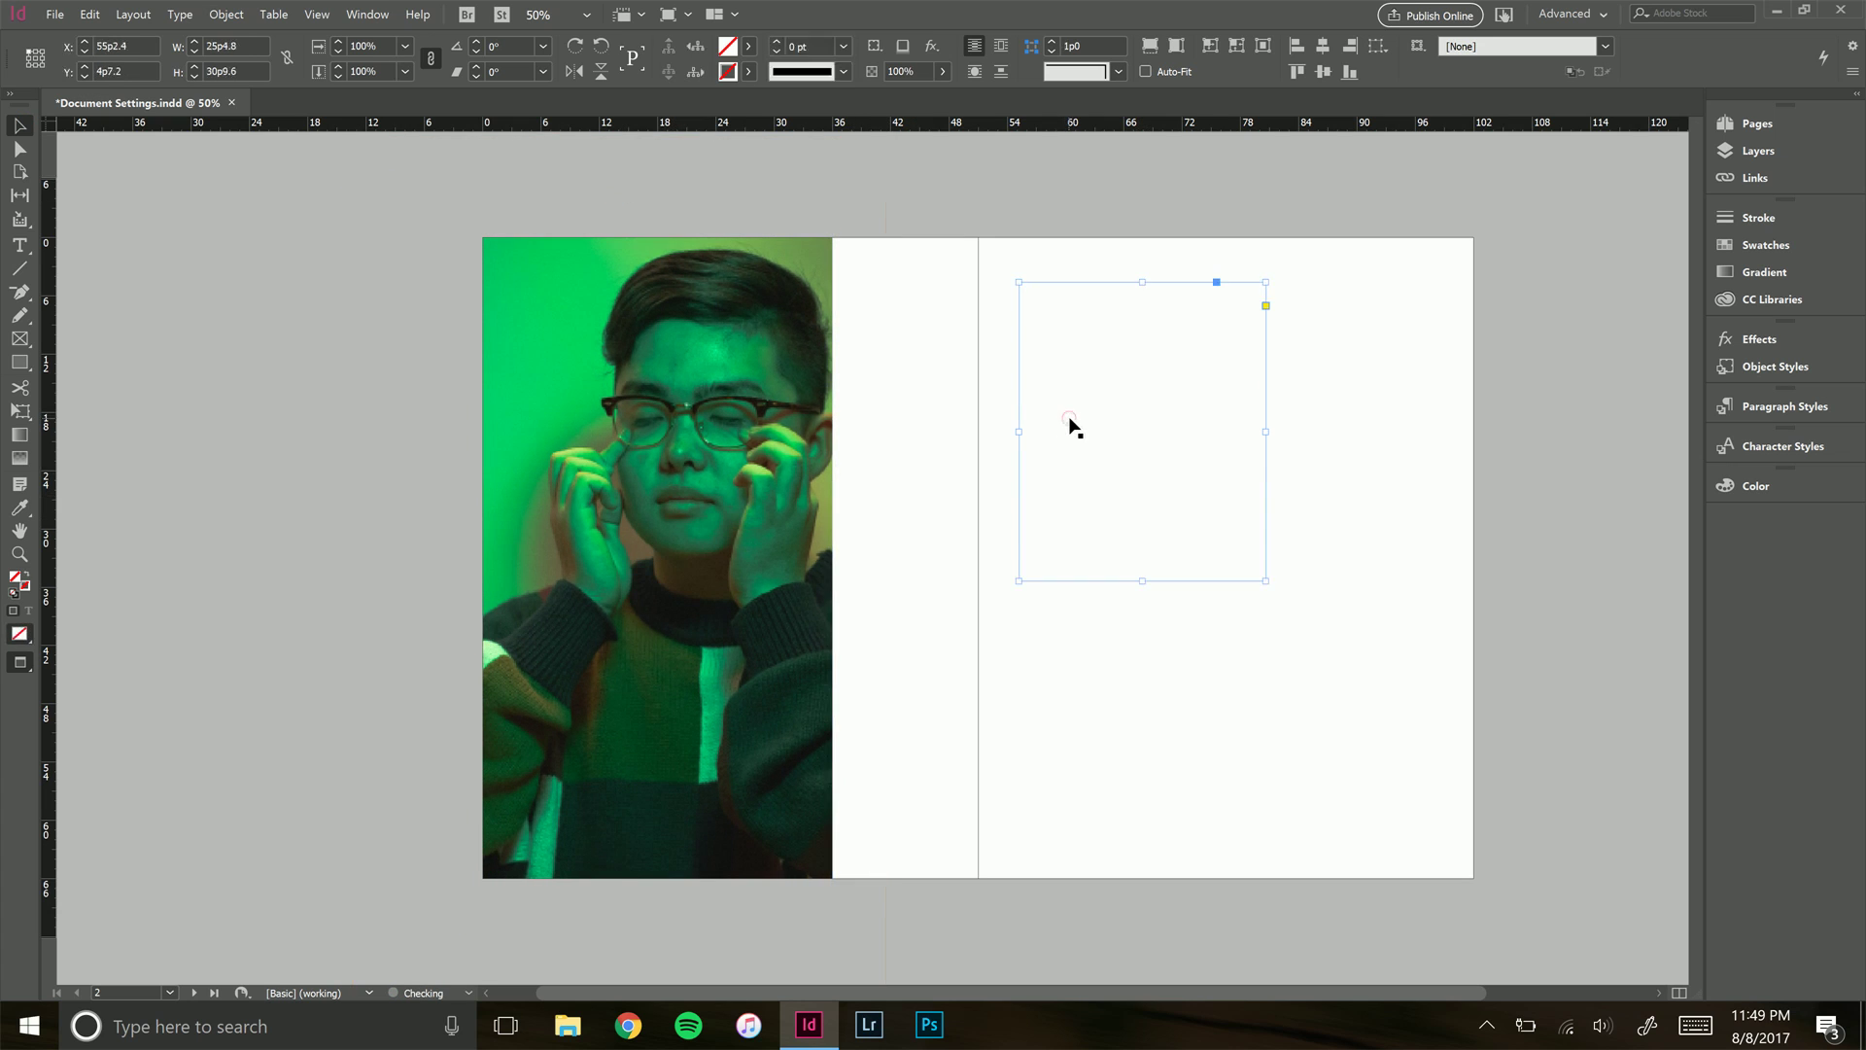
pyautogui.hotkey('ctrl', 'd')
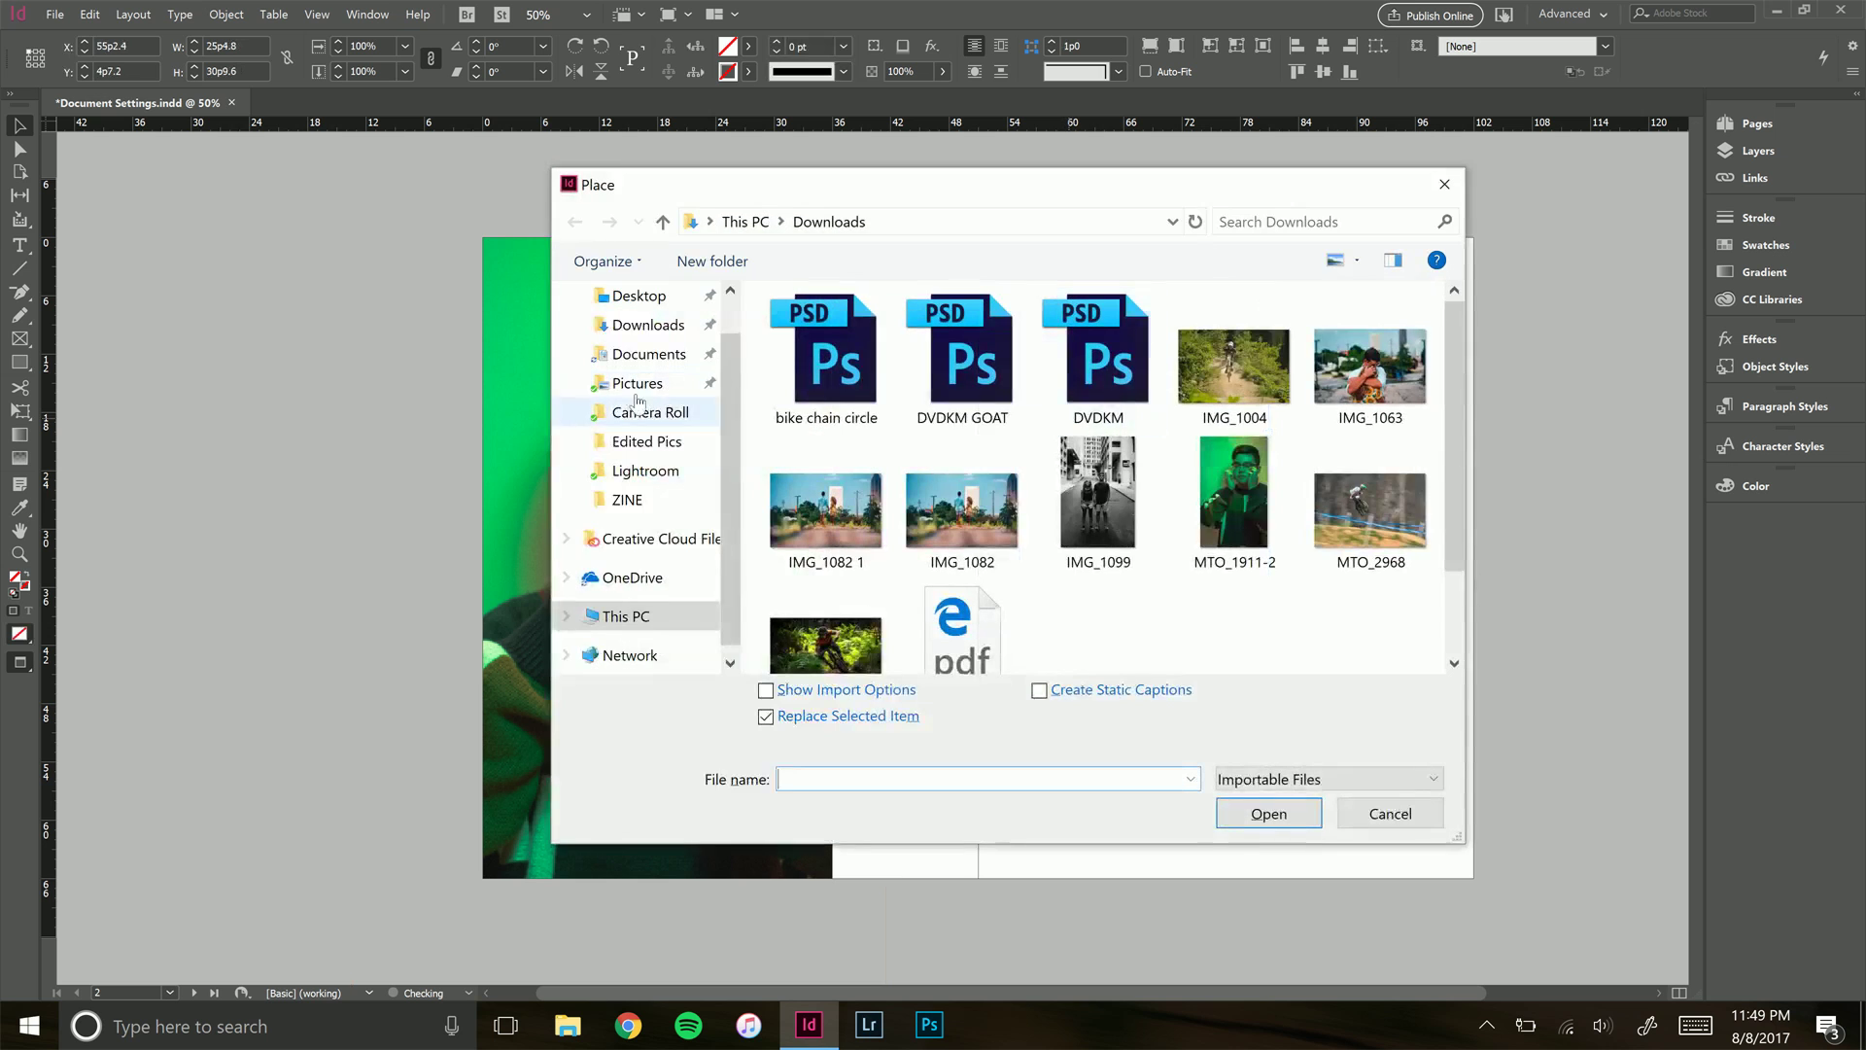
pyautogui.click(627, 501)
pyautogui.click(892, 338)
pyautogui.doubleClick(892, 338)
pyautogui.doubleClick(856, 362)
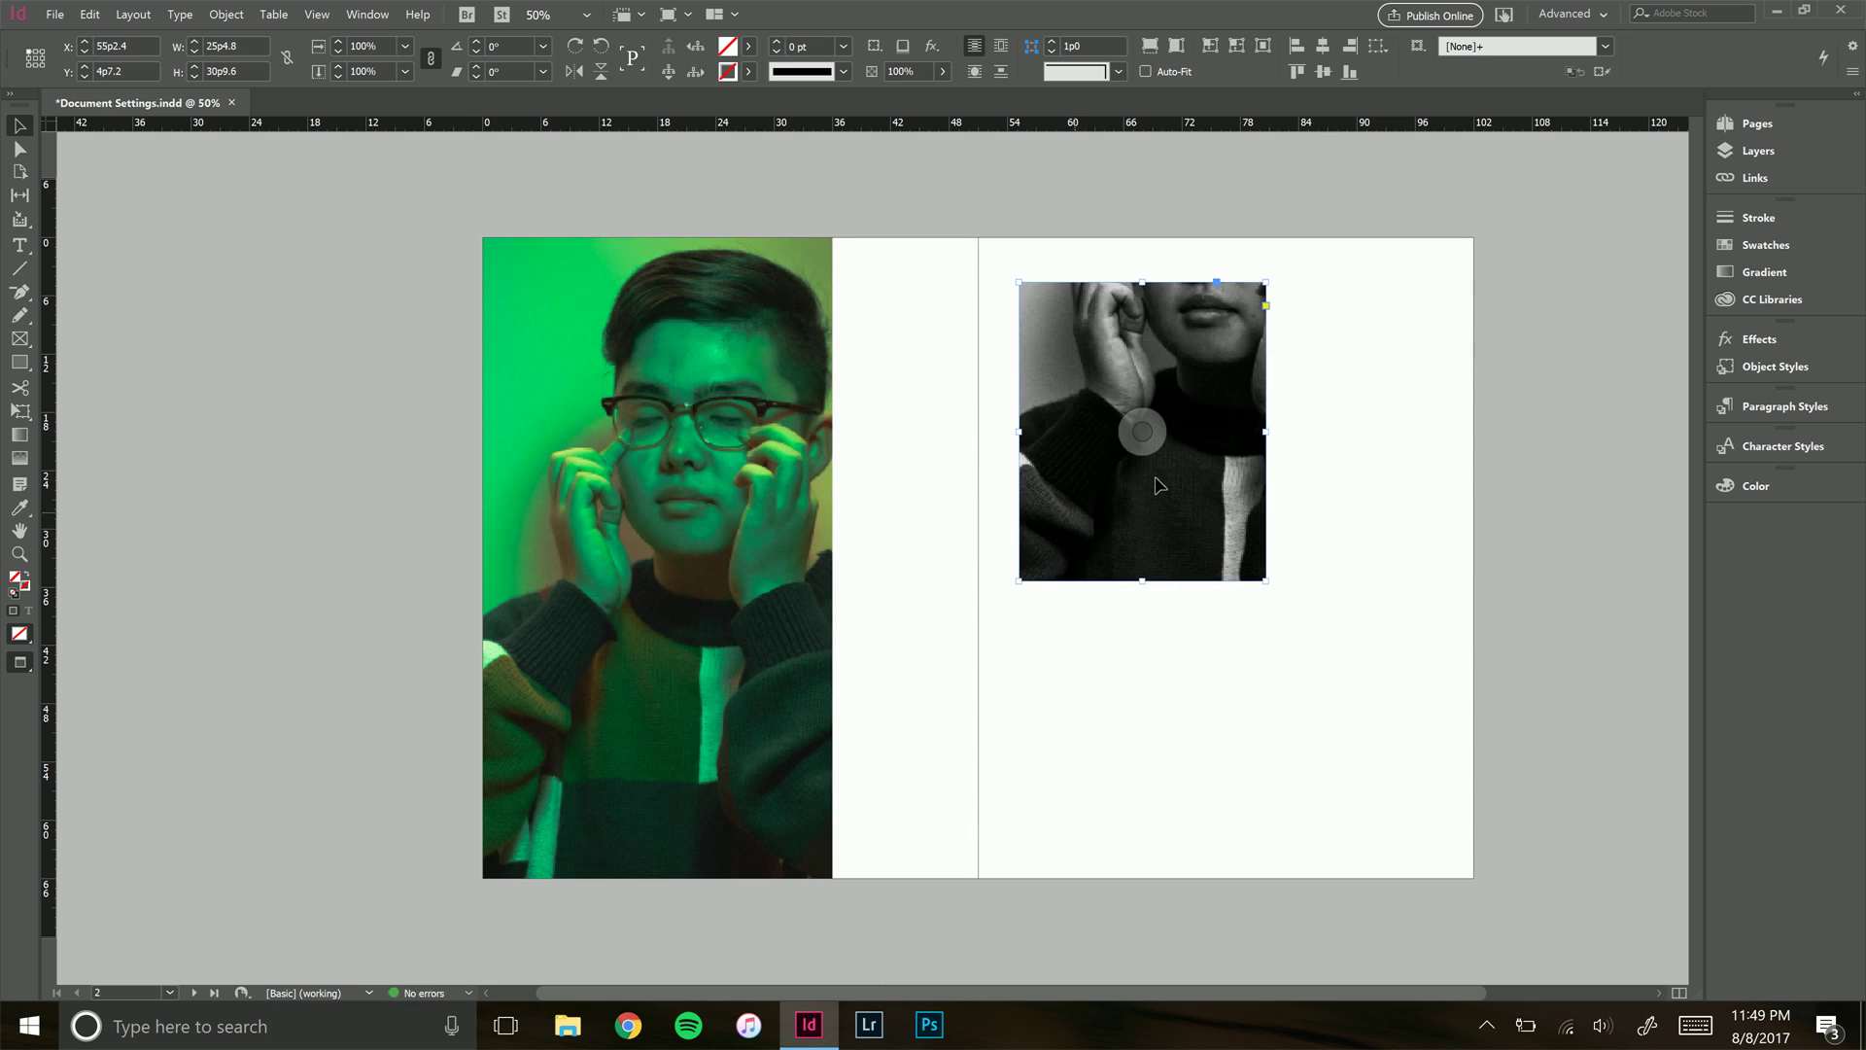
# Scale the black-and-white portrait down proportionally to about 51% inside its frame
pyautogui.click(1189, 516)
pyautogui.hotkey('ctrl', '-')
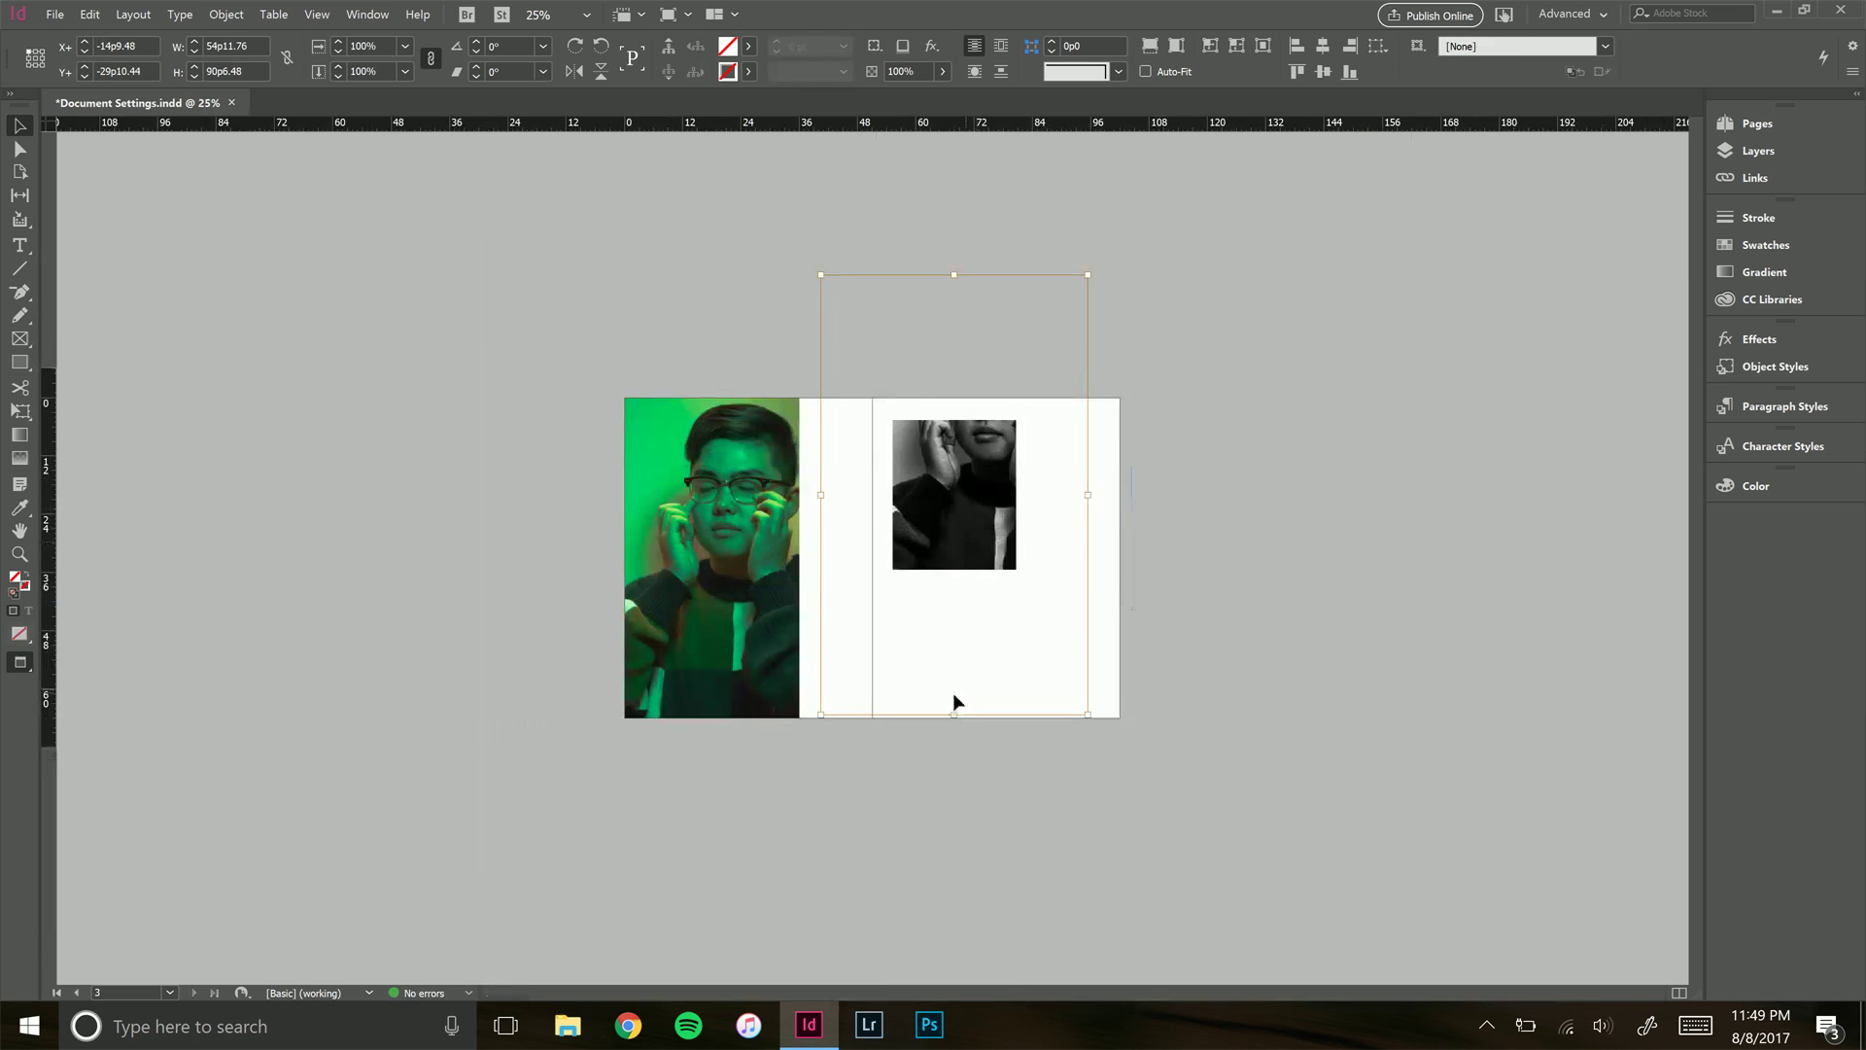
pyautogui.moveTo(824, 717); pyautogui.dragTo(898, 613)
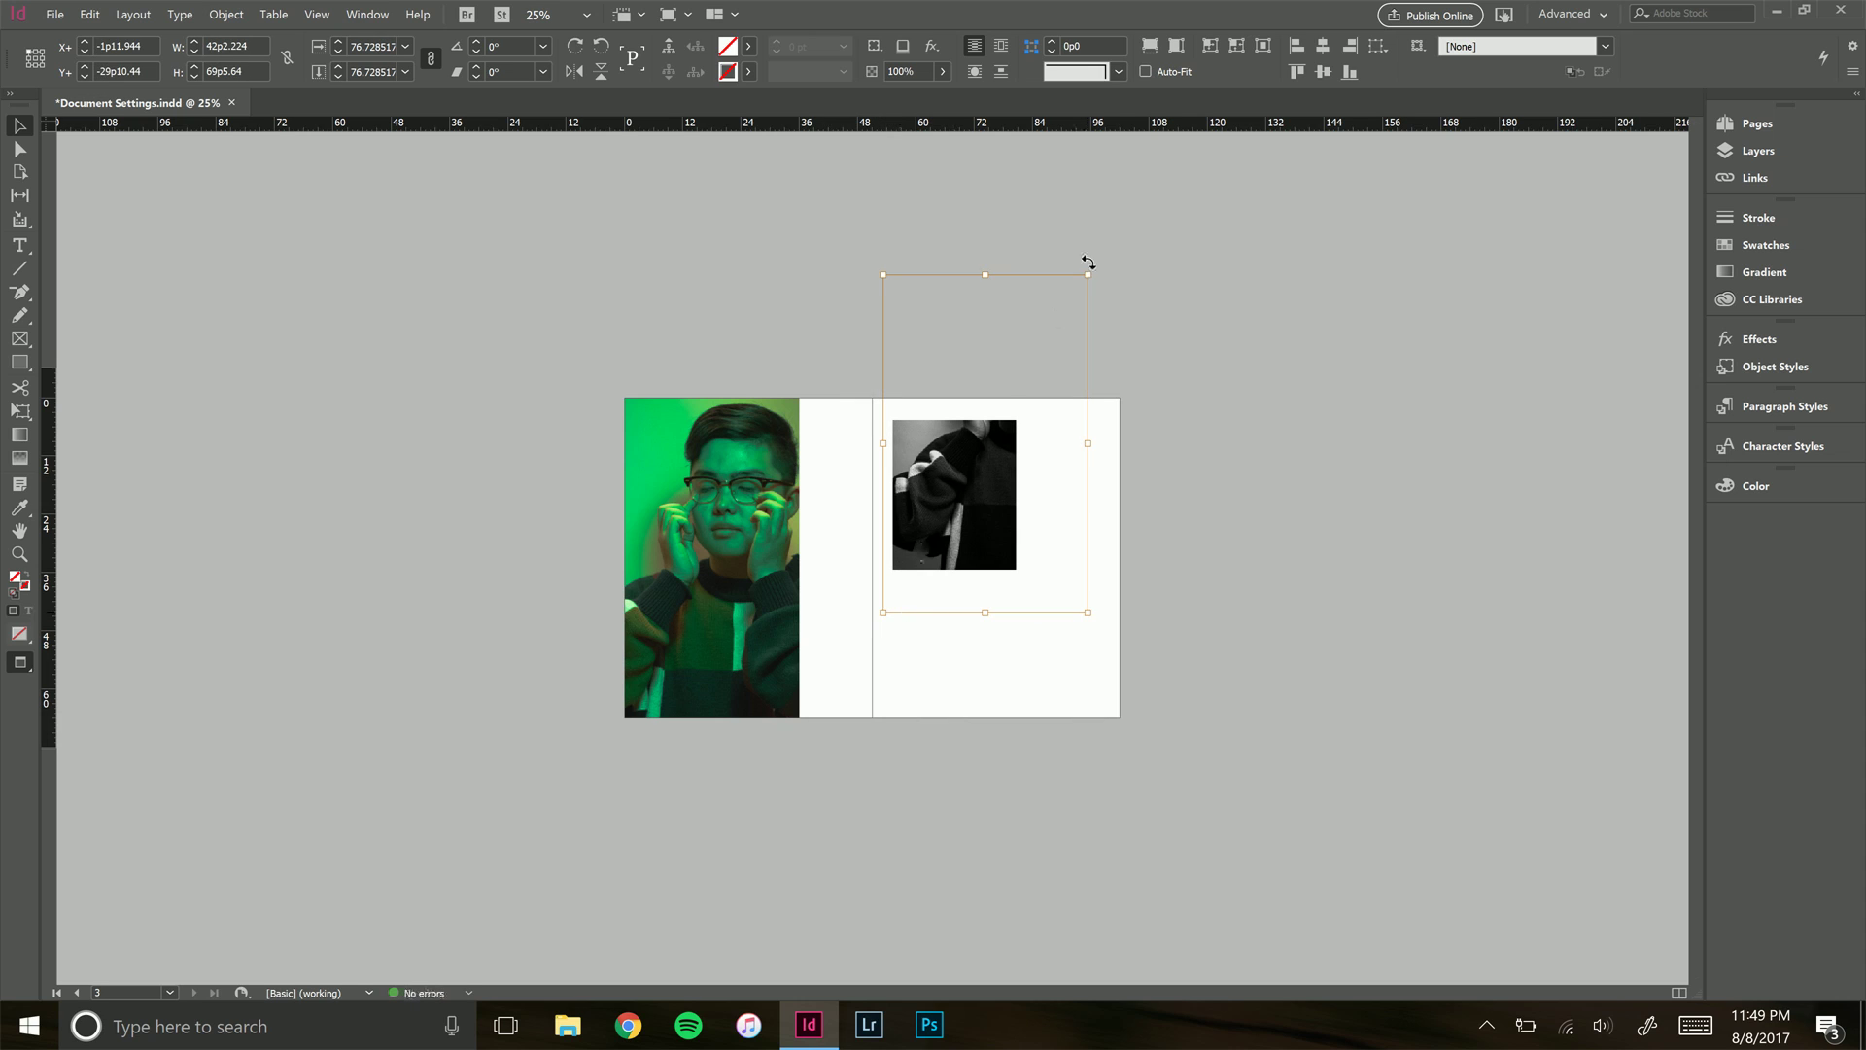
pyautogui.moveTo(1089, 275); pyautogui.dragTo(1018, 388)
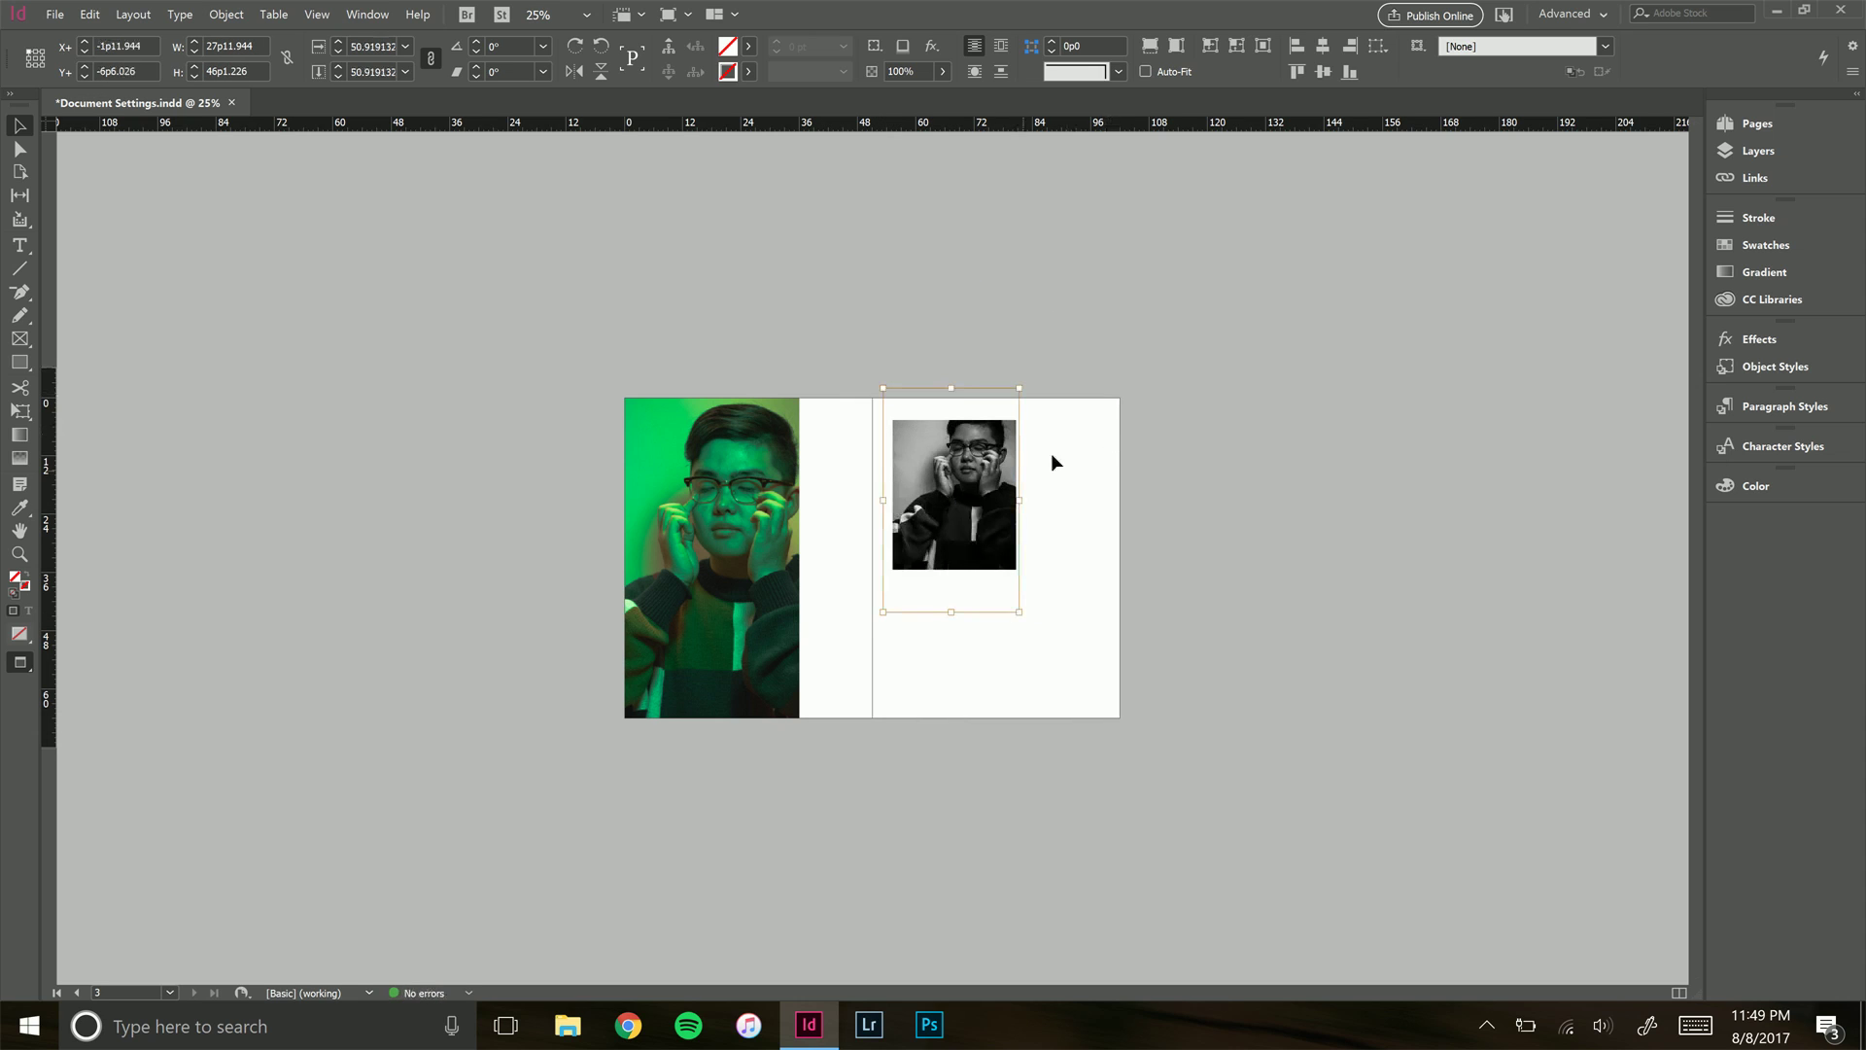
# Move the black-and-white portrait down inside its frame so the whole head fits, and deselect it
pyautogui.moveTo(980, 502); pyautogui.dragTo(976, 510)
pyautogui.hotkey('shift', 'Down')
pyautogui.press('Right')
pyautogui.press('Right')
pyautogui.press('Right')
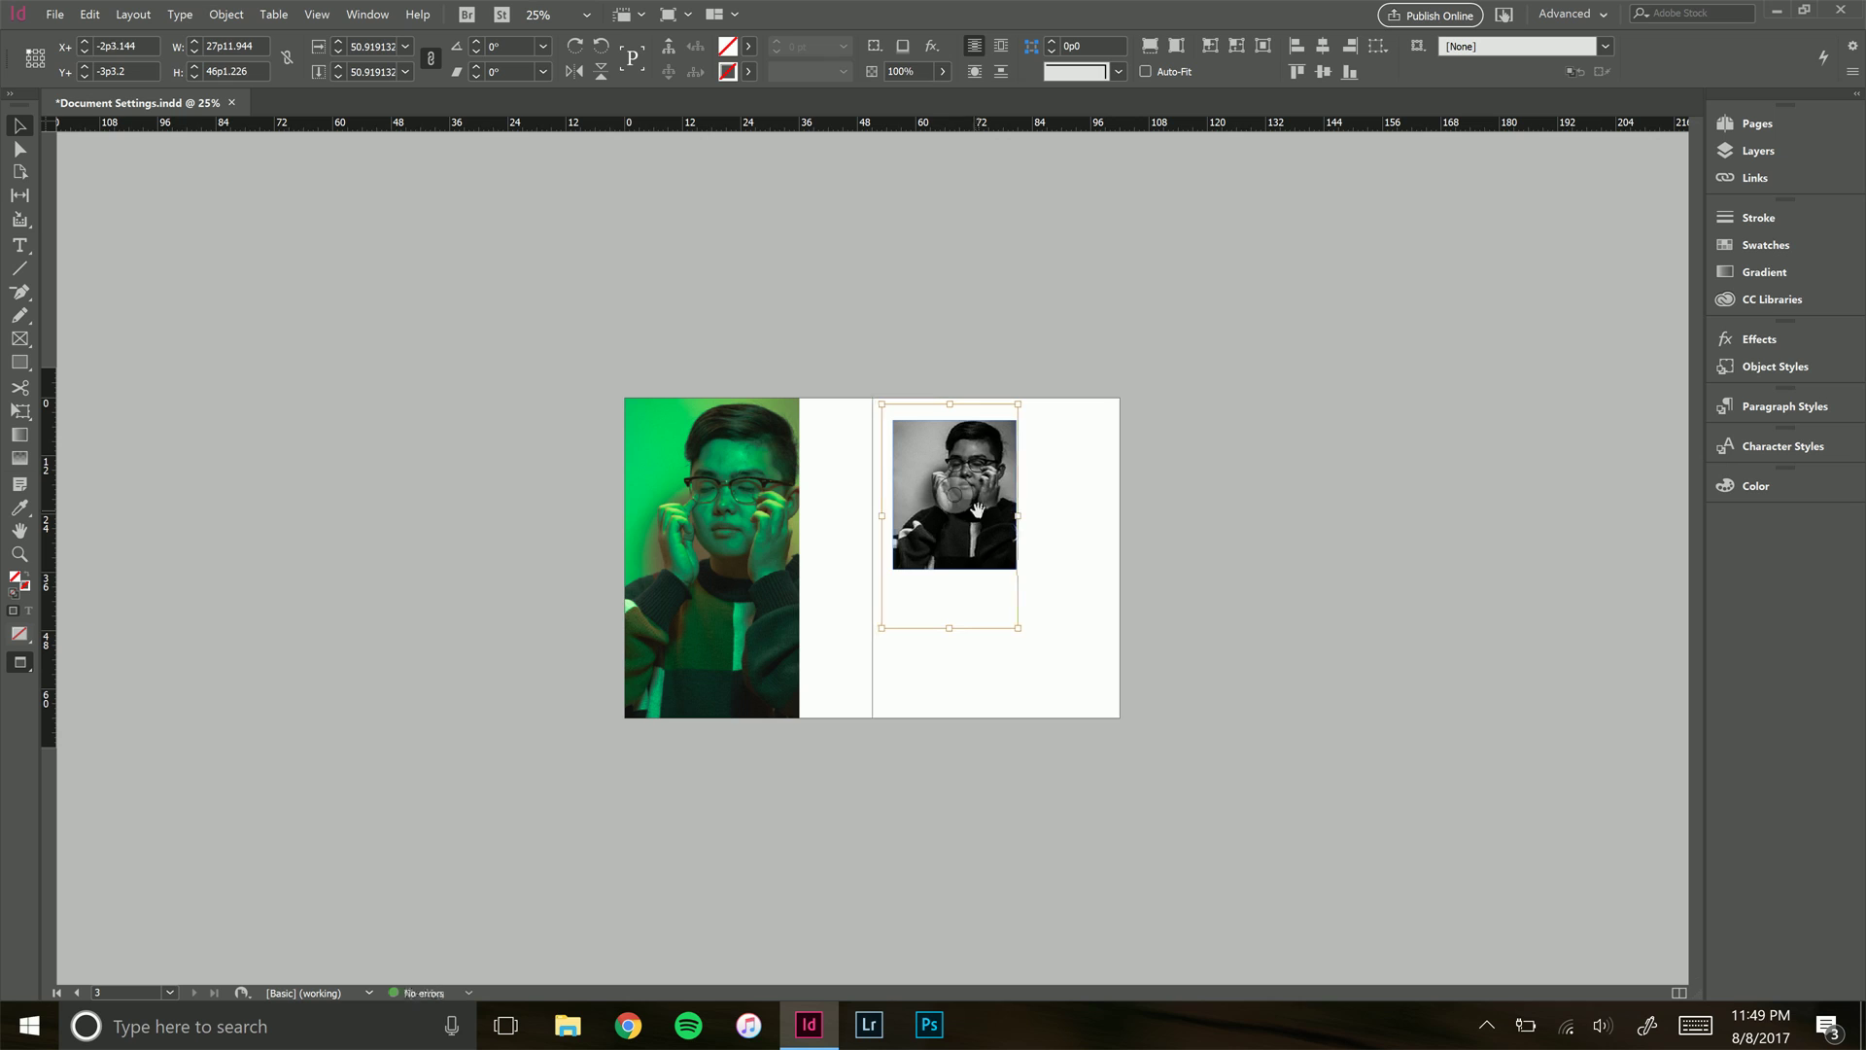
pyautogui.click(1230, 581)
pyautogui.press('Delete')
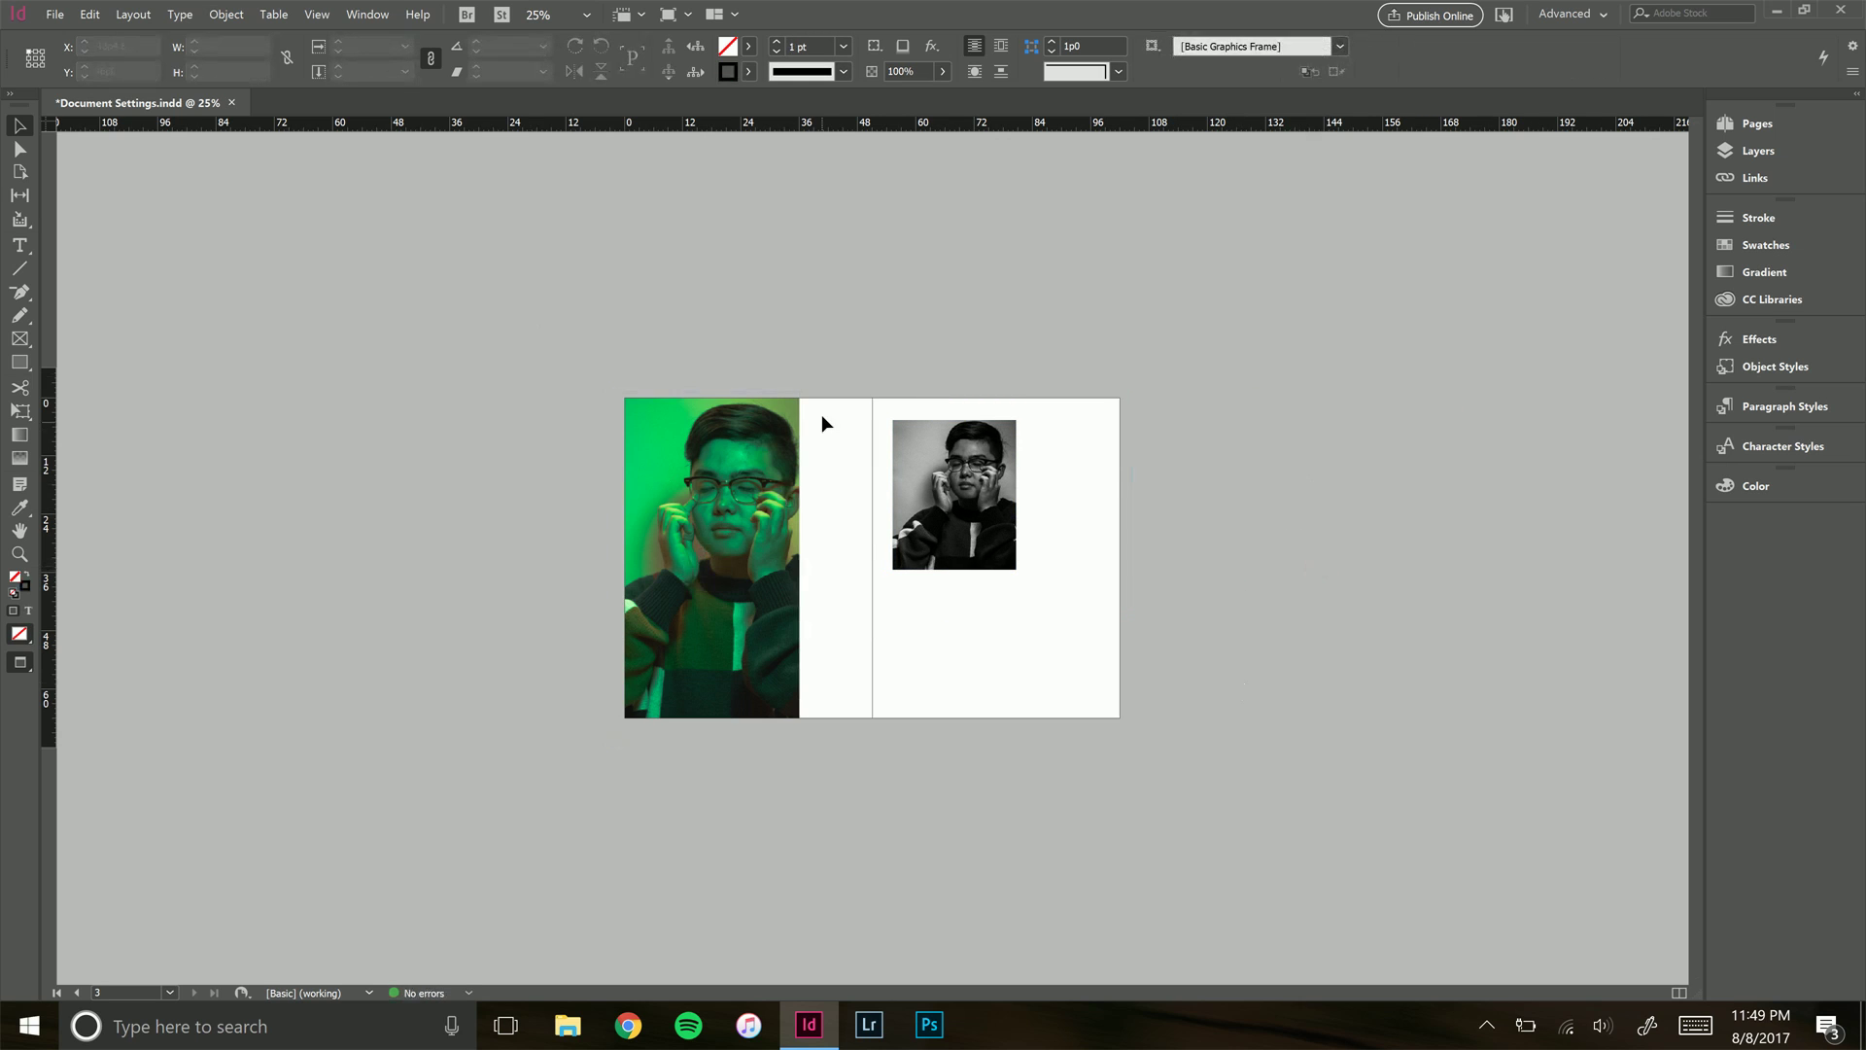
pyautogui.hotkey('ctrl', '=')
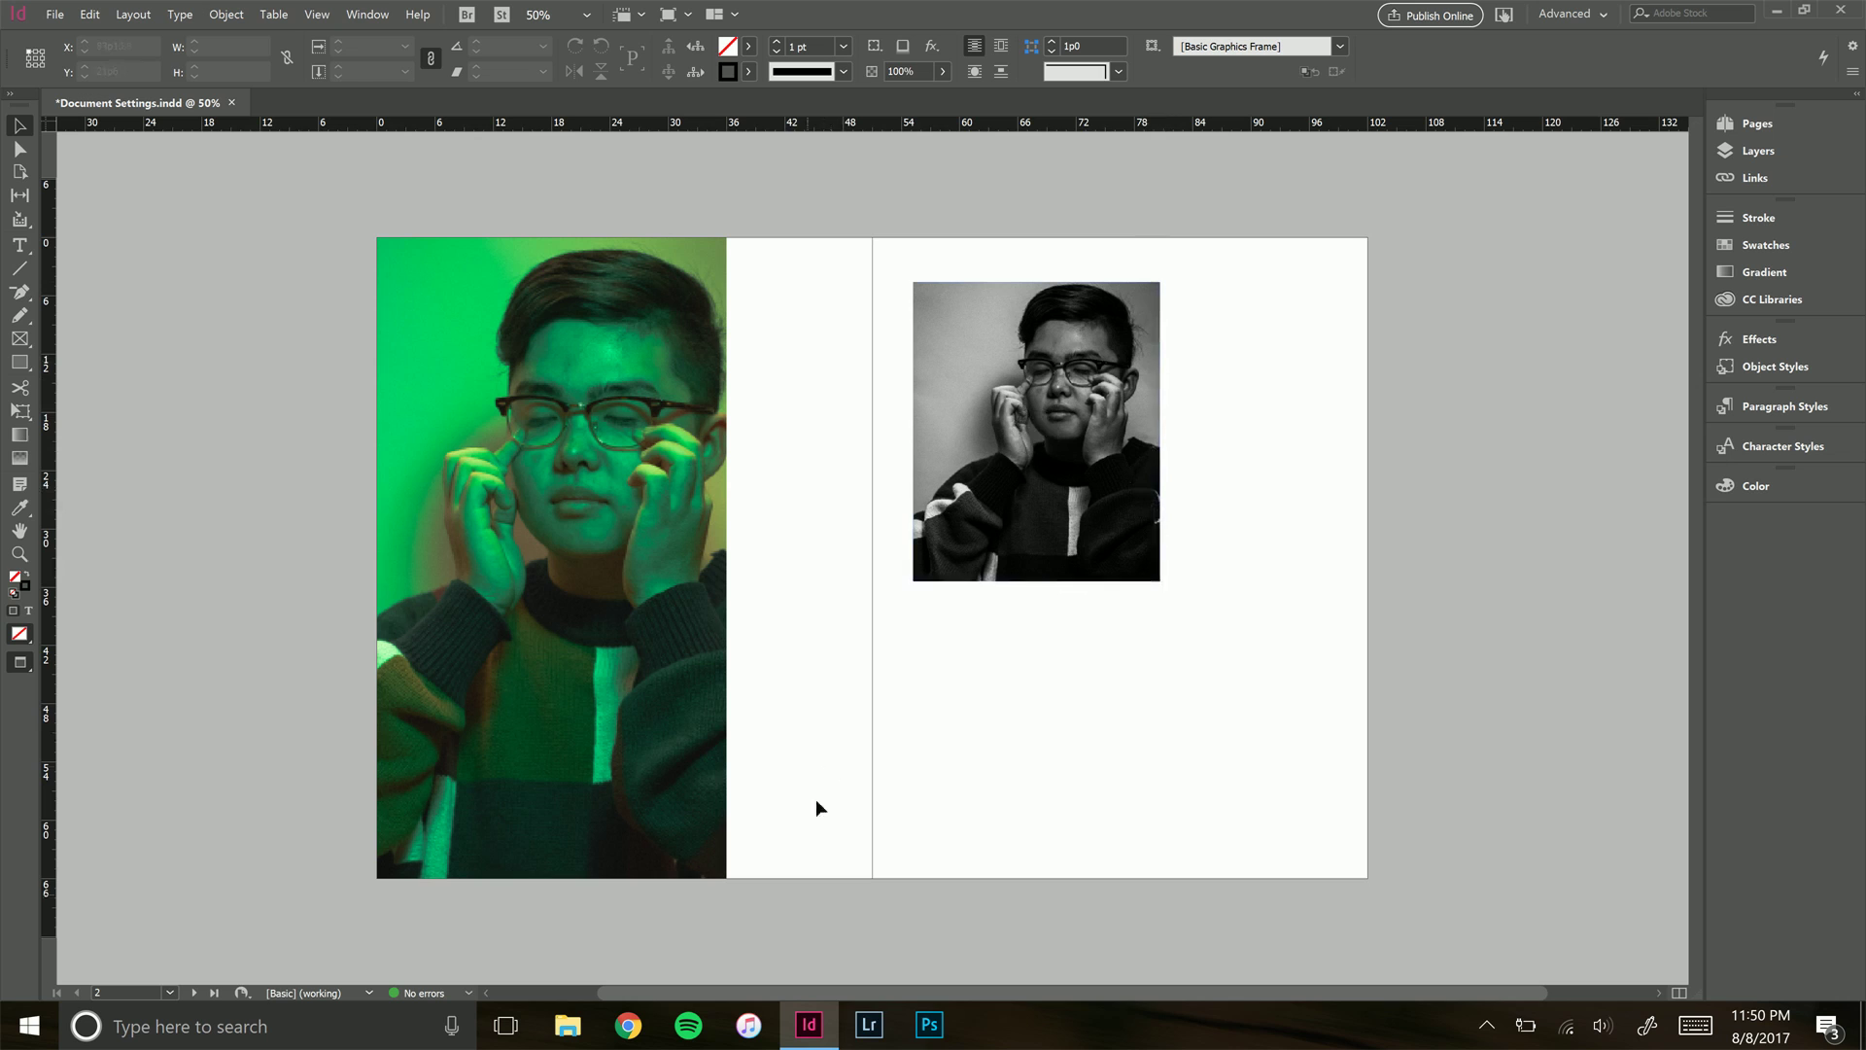
# Switch to Photoshop and set up a new document 8.5 inches wide and 11 inches high
pyautogui.click(939, 1027)
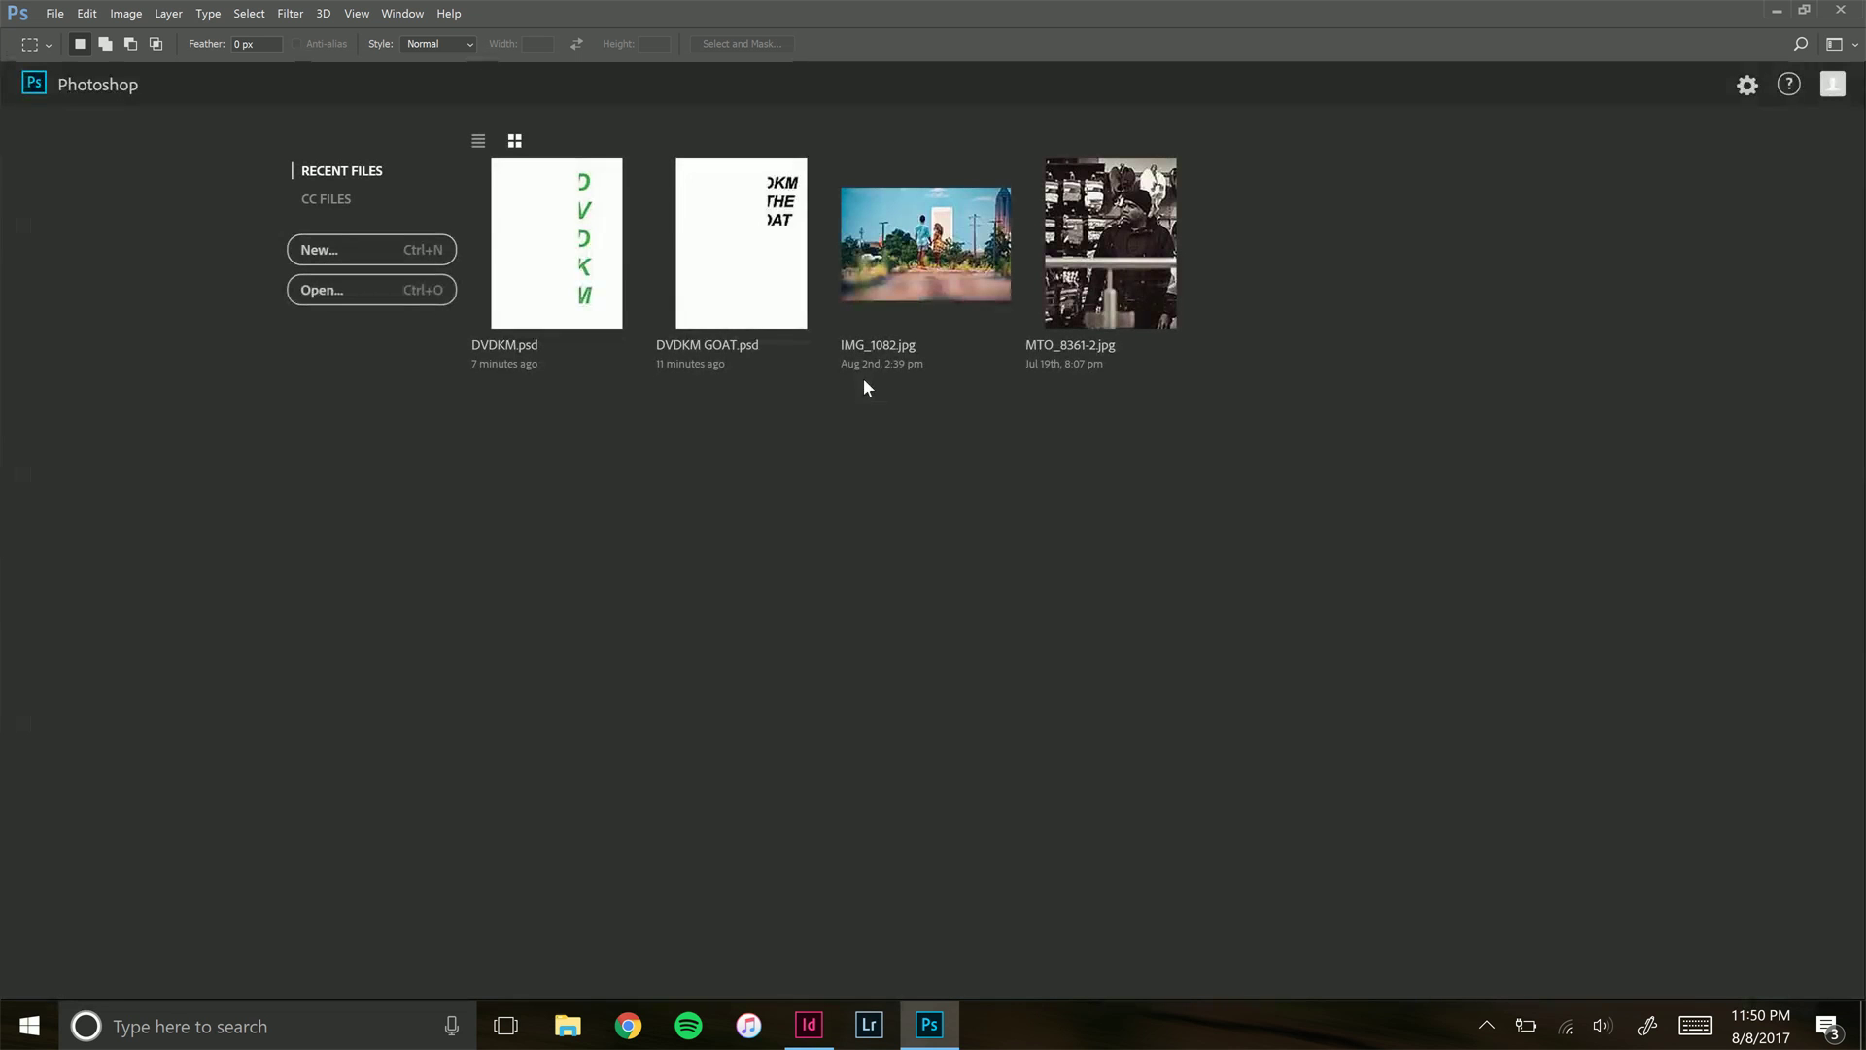
pyautogui.click(433, 266)
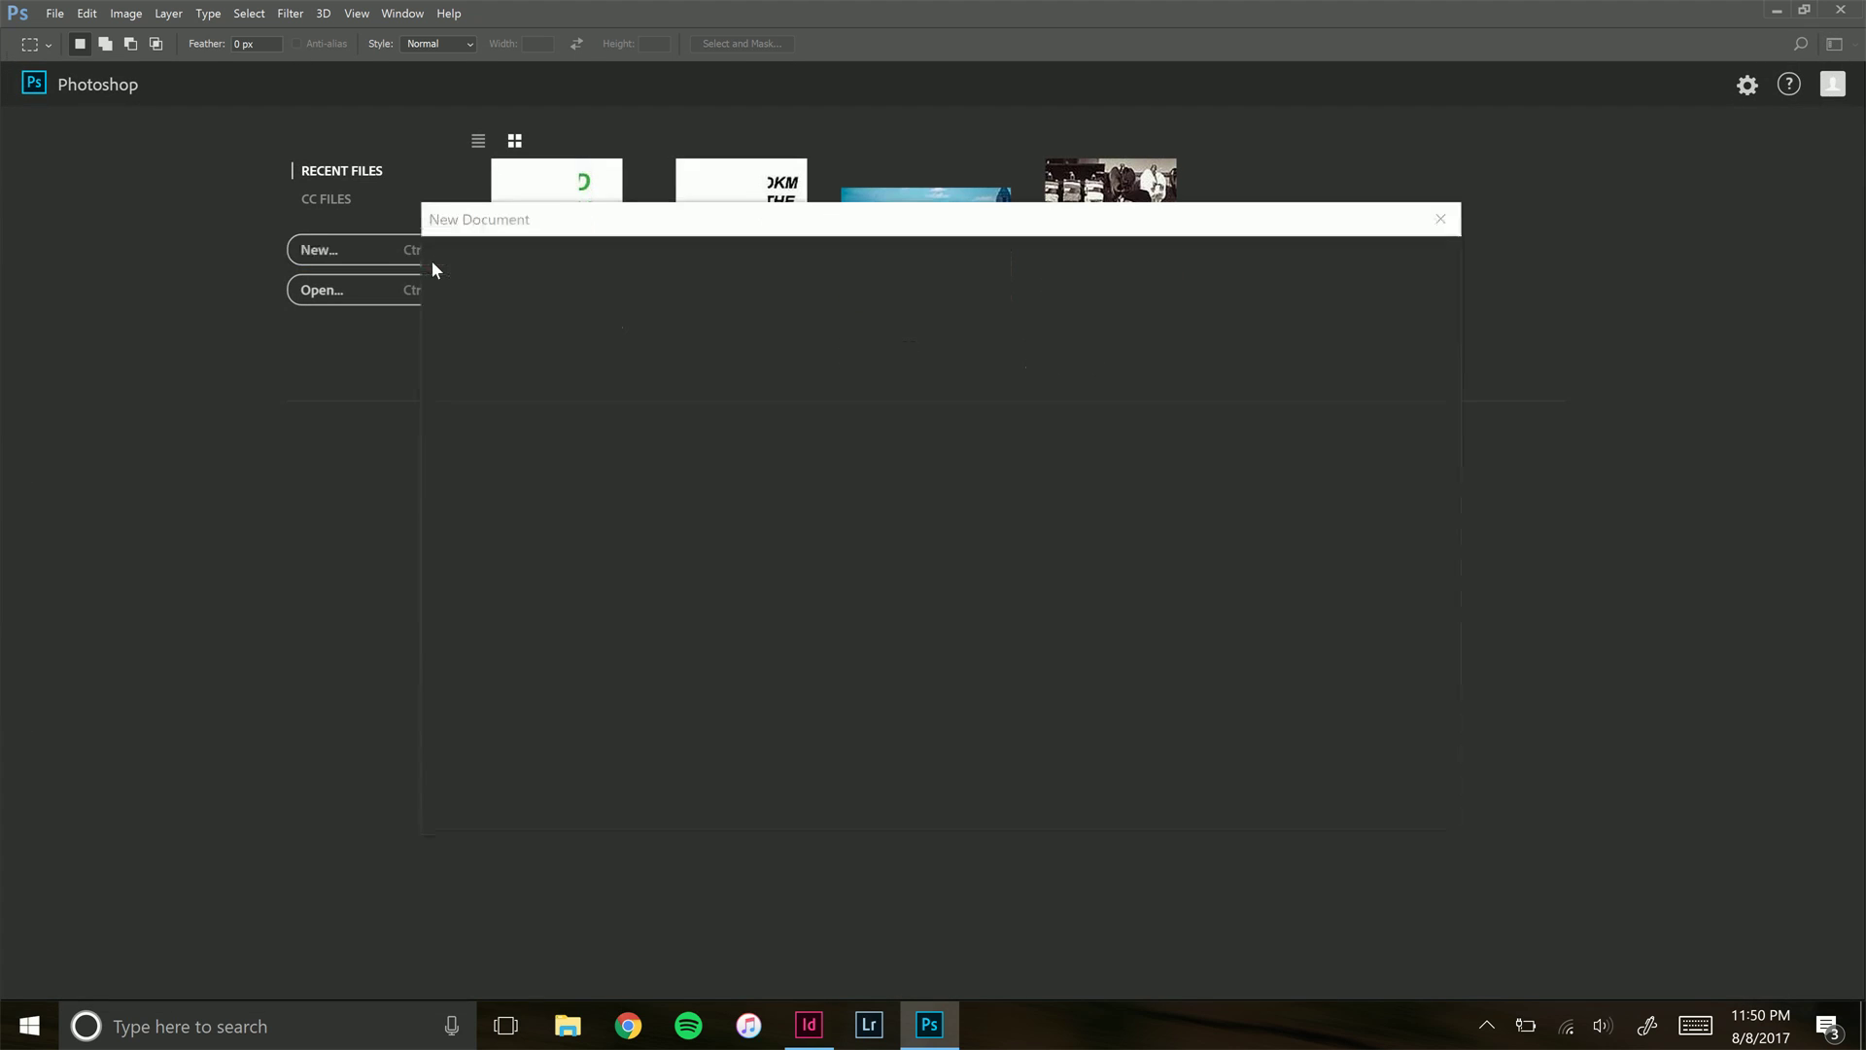
pyautogui.doubleClick(1225, 409)
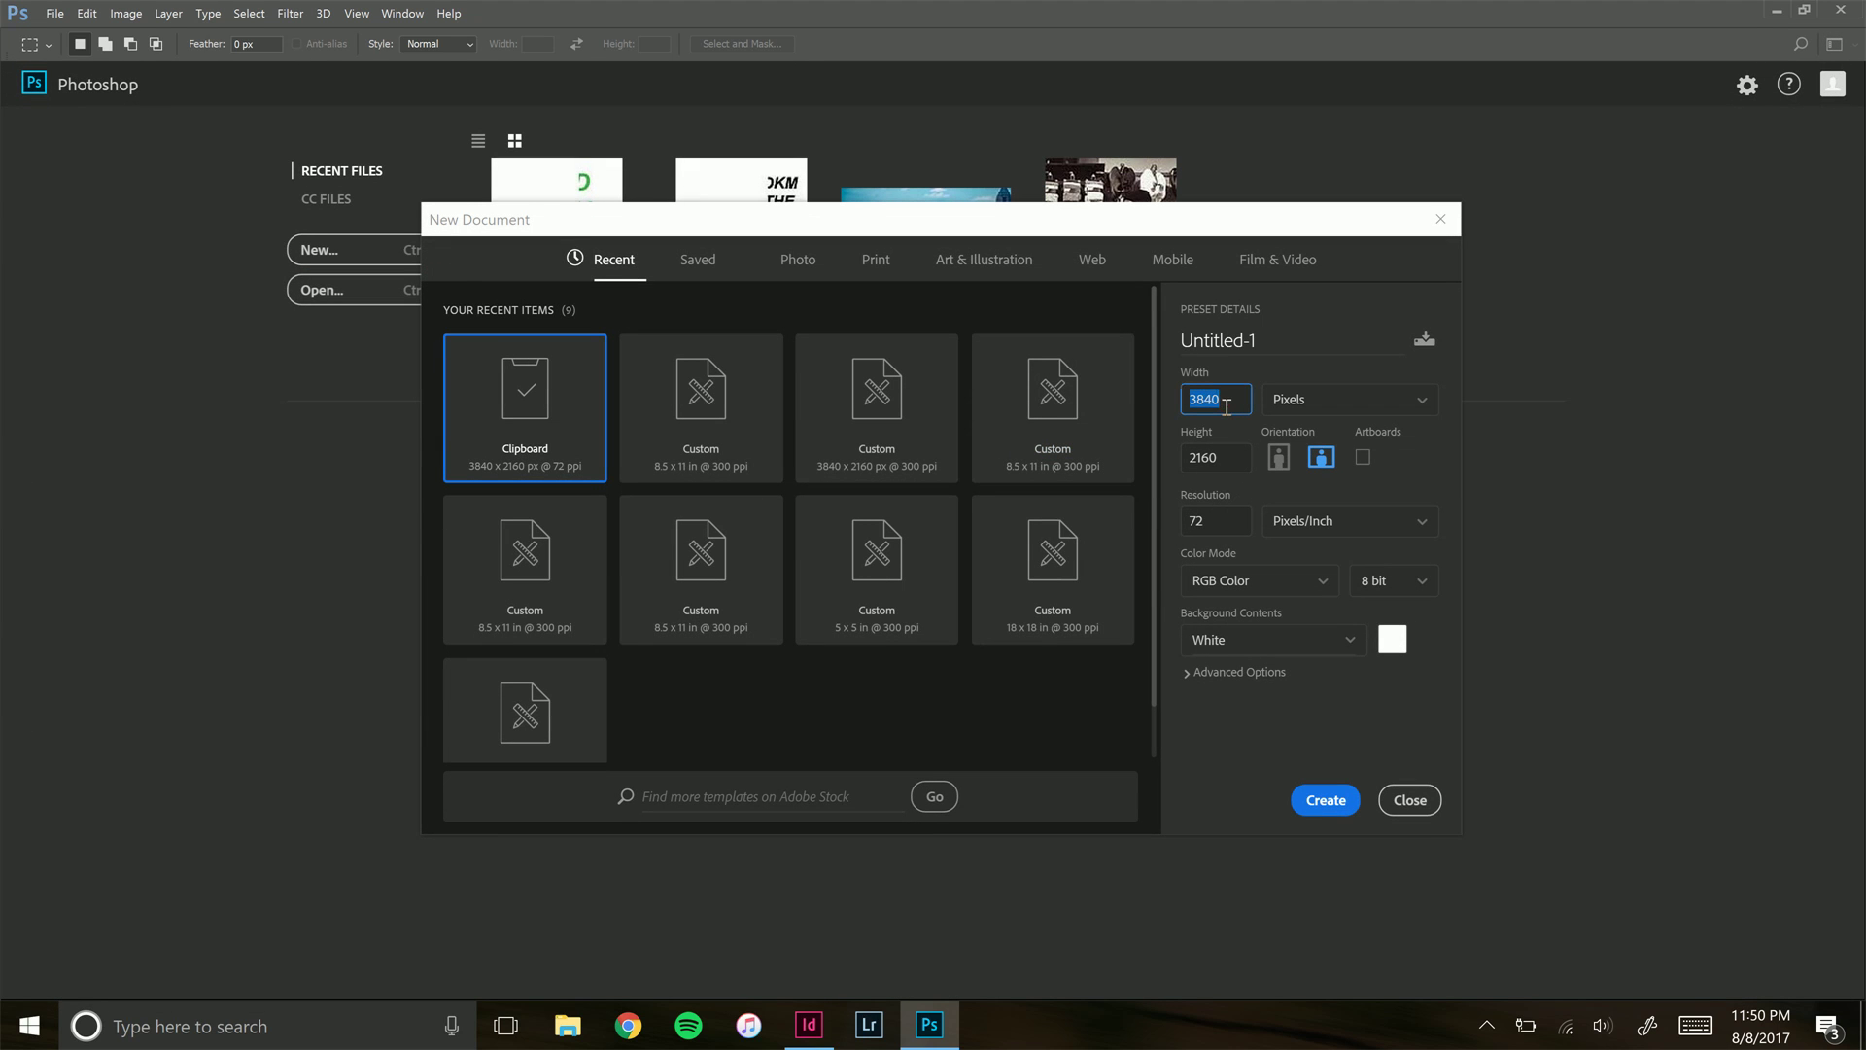
pyautogui.write('8.5')
pyautogui.click(1280, 408)
pyautogui.click(1294, 469)
pyautogui.click(1232, 403)
pyautogui.write('8')
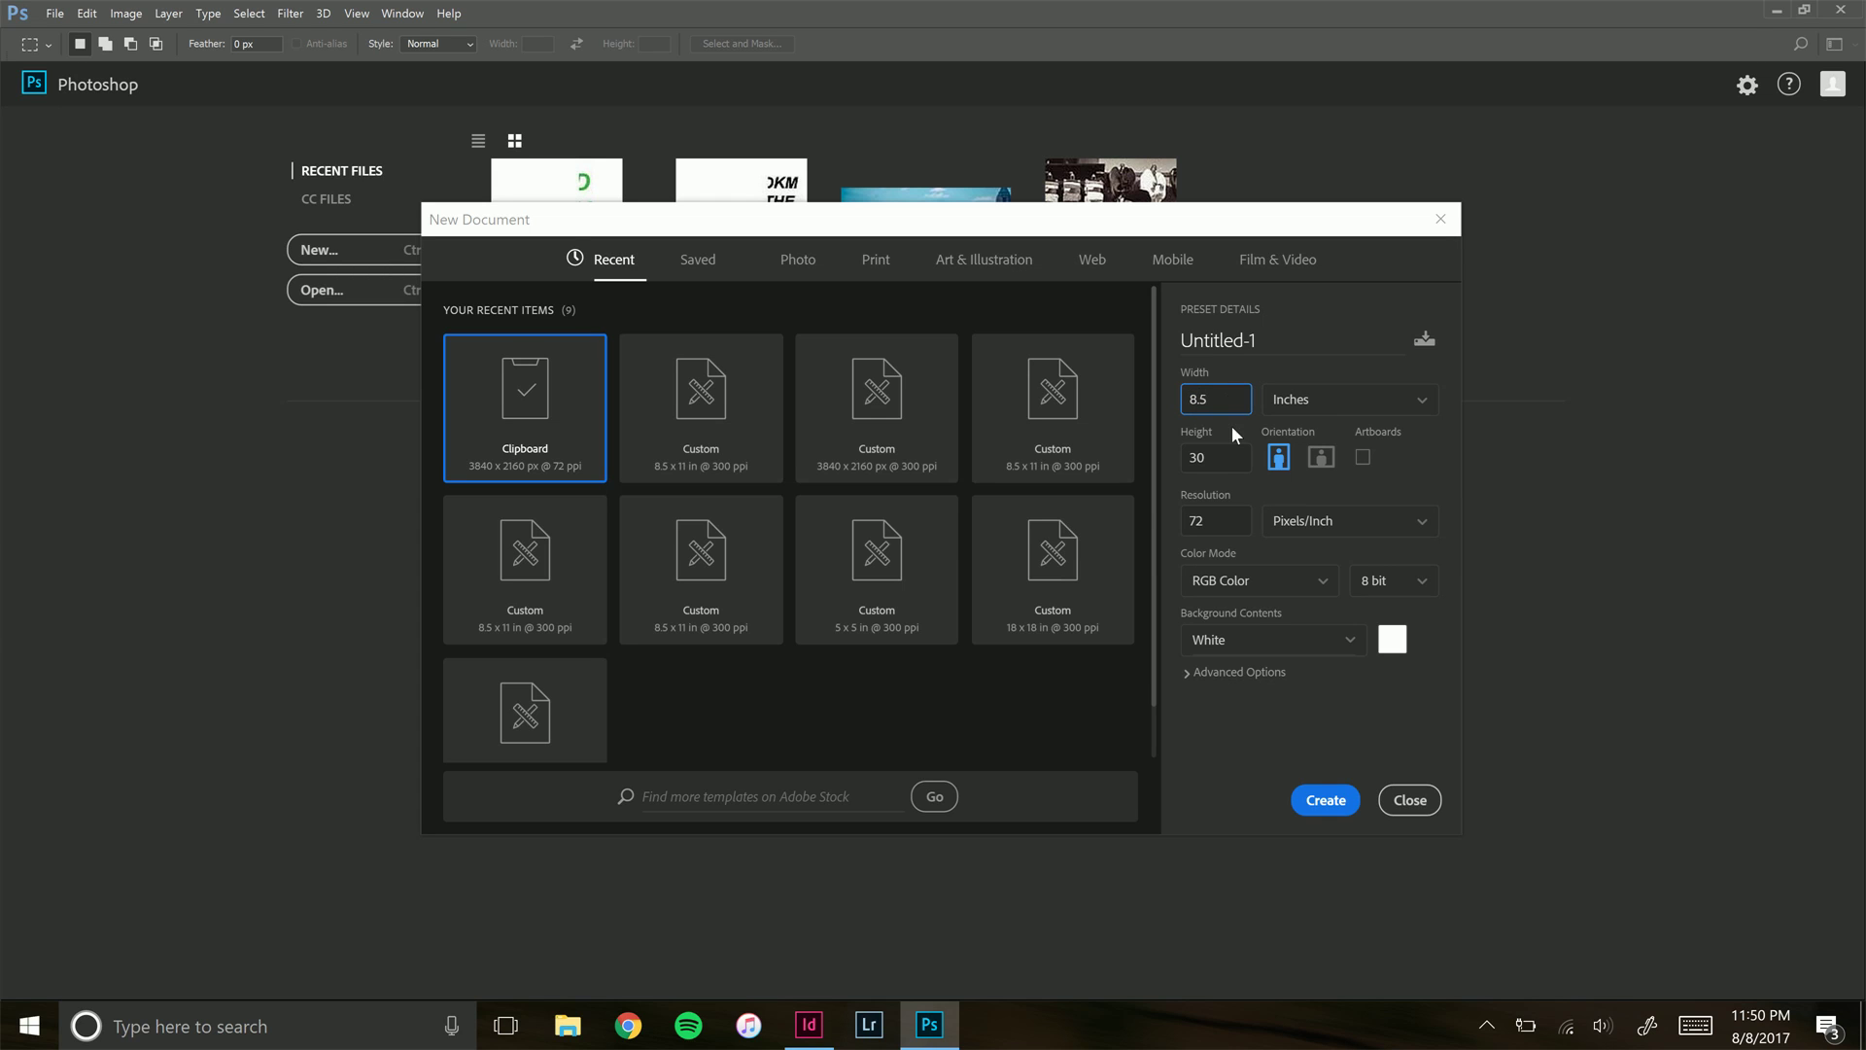
pyautogui.click(1221, 469)
pyautogui.write('11')
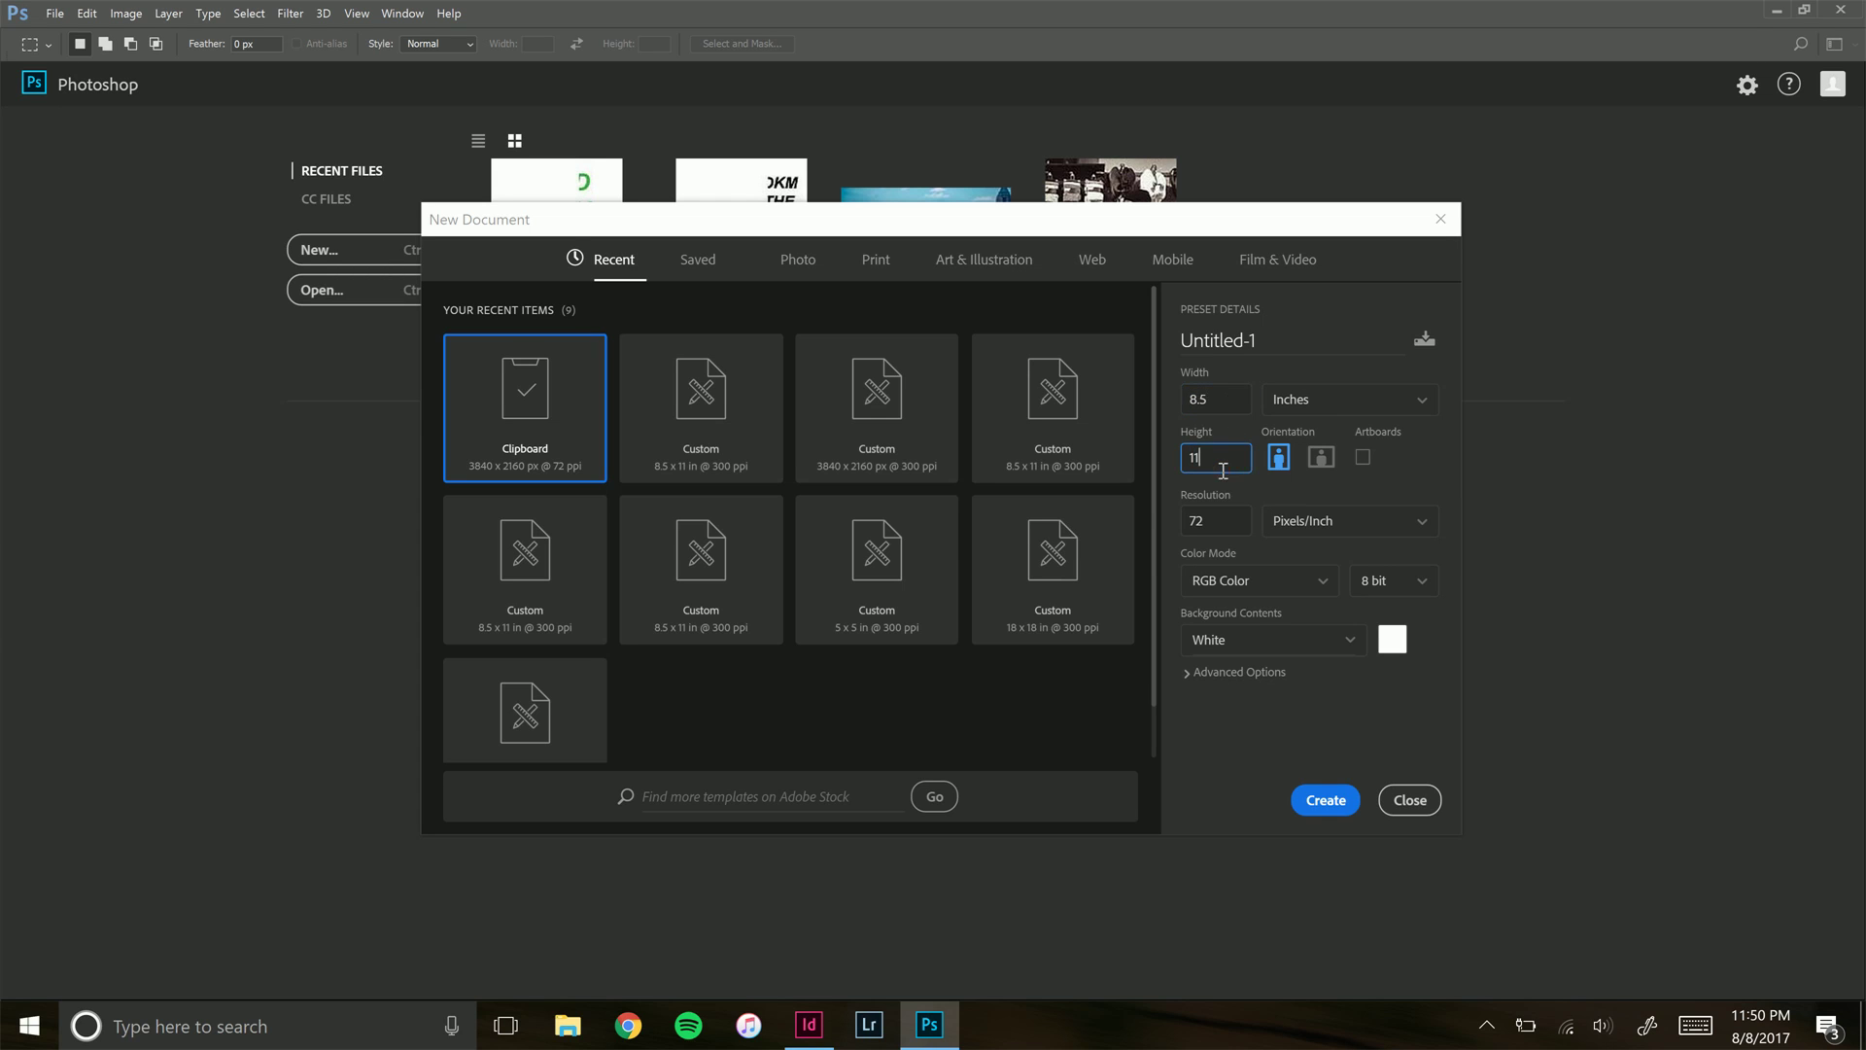
# Set the new document's resolution to 300 pixels/inch with transparent background contents and create it
pyautogui.click(1223, 523)
pyautogui.write('300')
pyautogui.click(1286, 581)
pyautogui.click(1271, 678)
pyautogui.click(1364, 646)
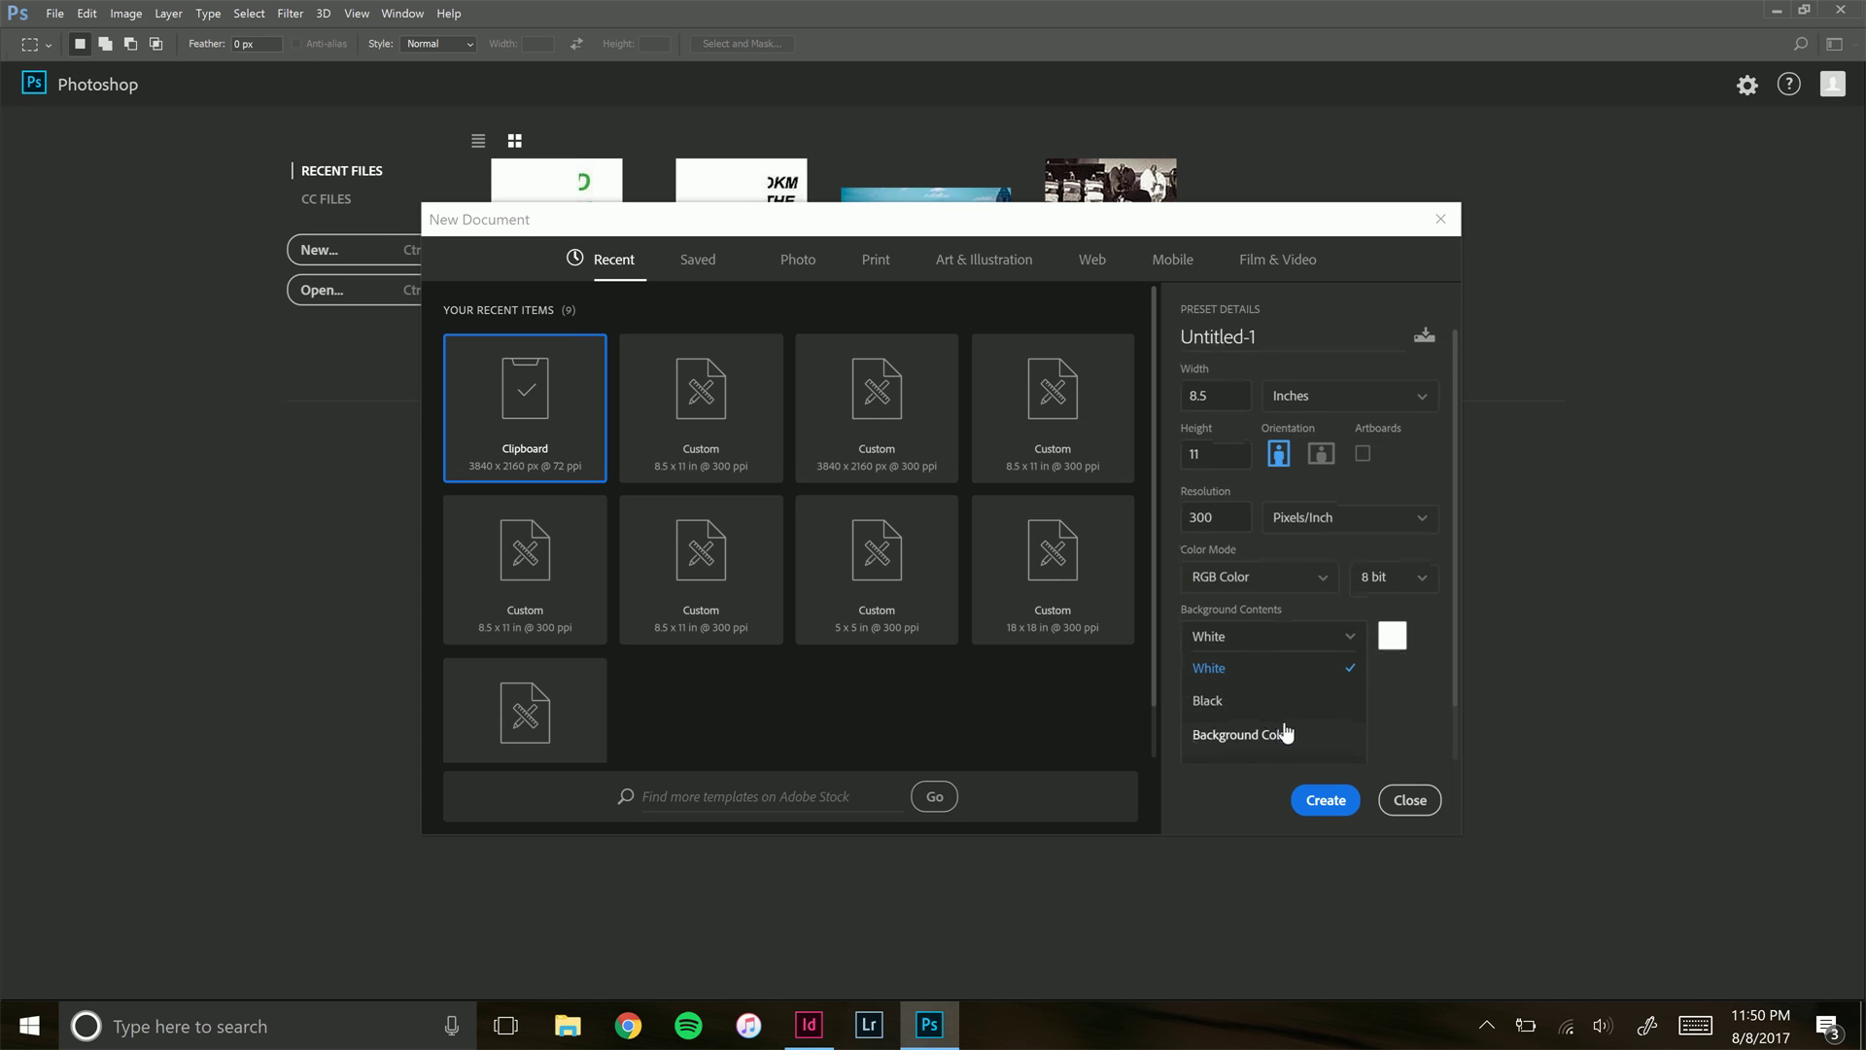
pyautogui.scroll(-2, 1283, 731)
pyautogui.click(1267, 714)
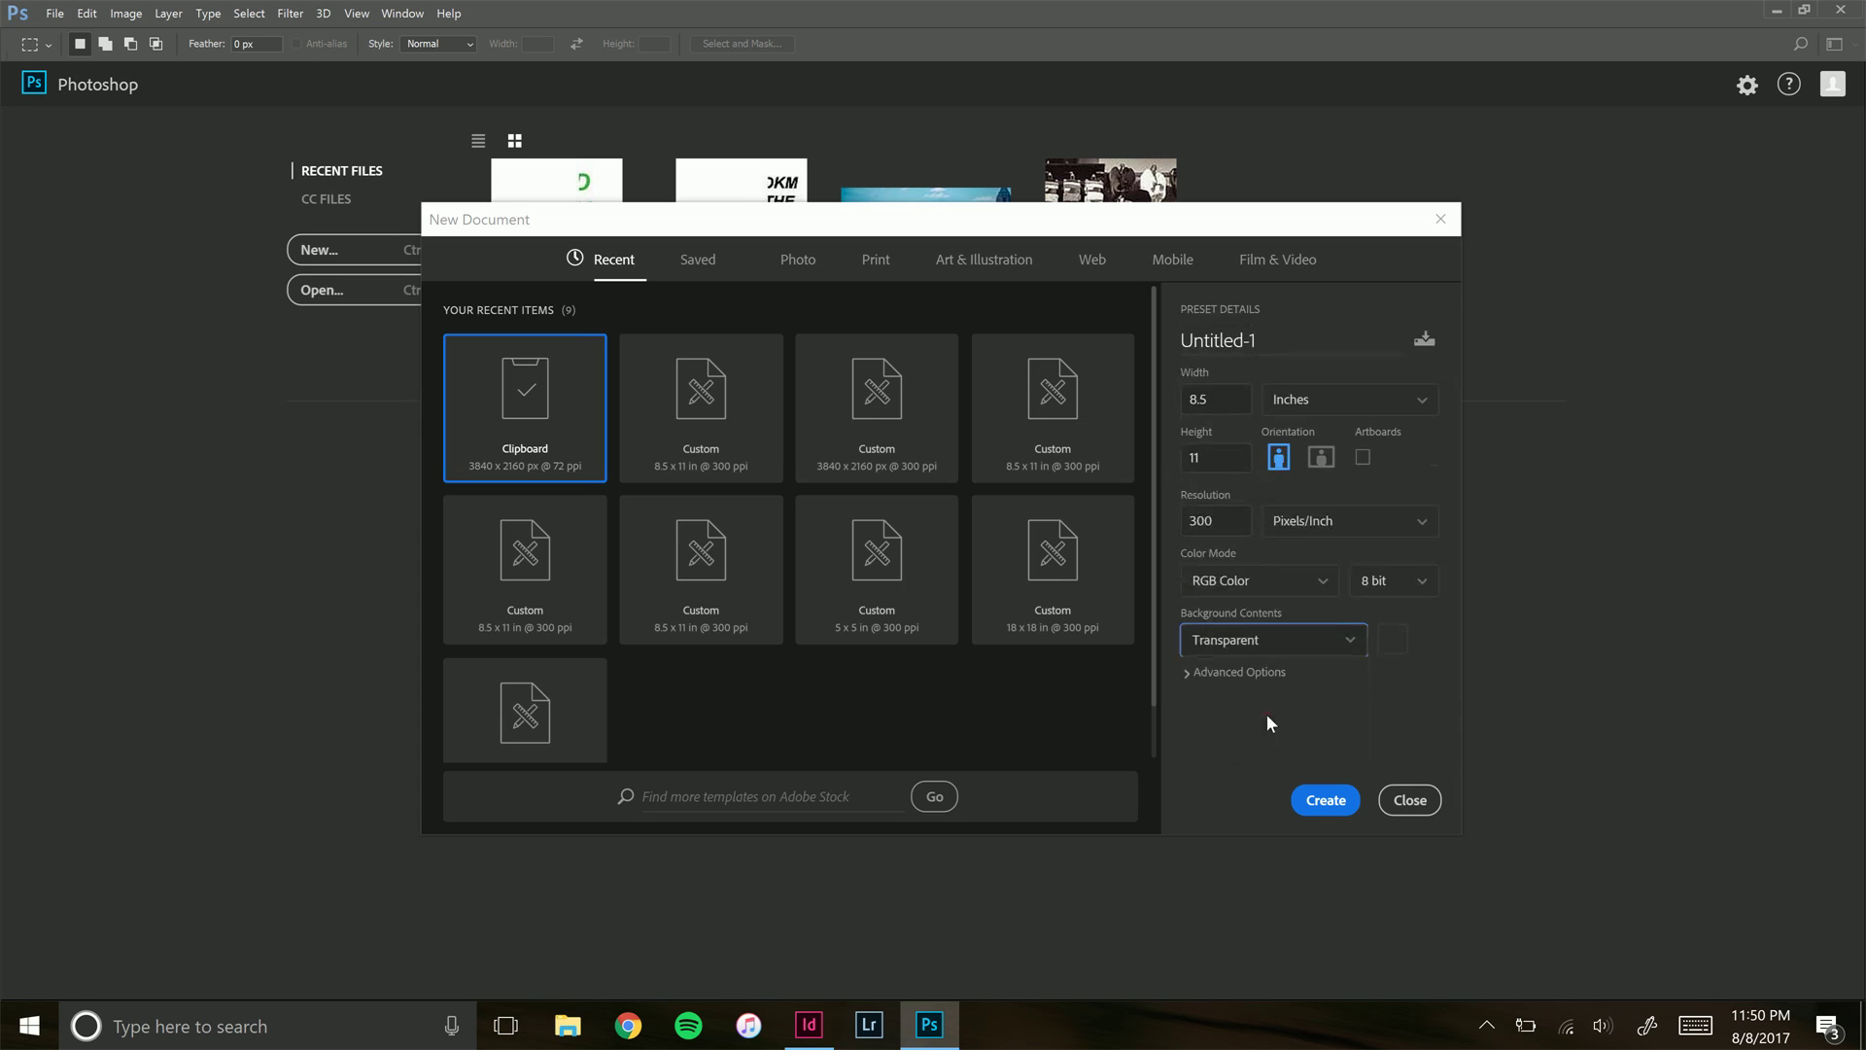
pyautogui.click(1325, 807)
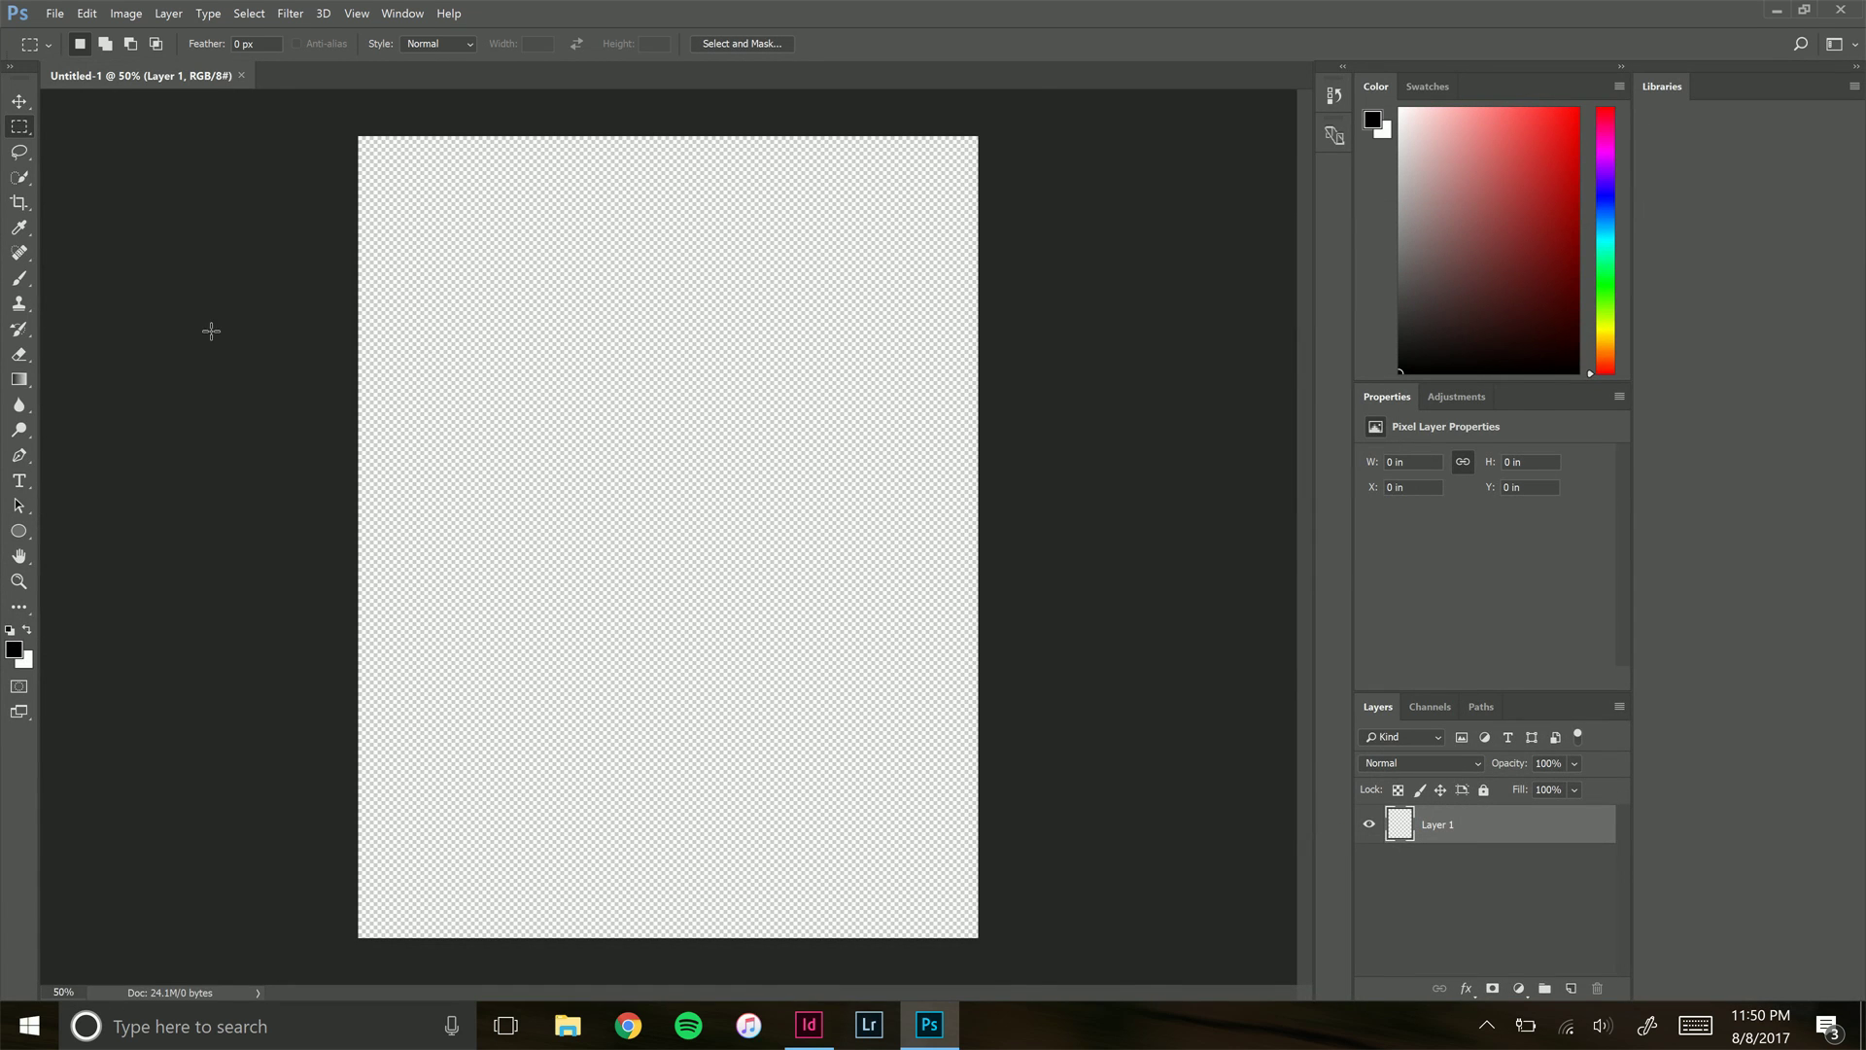
# Draw a square-ish text box in the upper right of the canvas with a font size of 72 pt
pyautogui.click(18, 481)
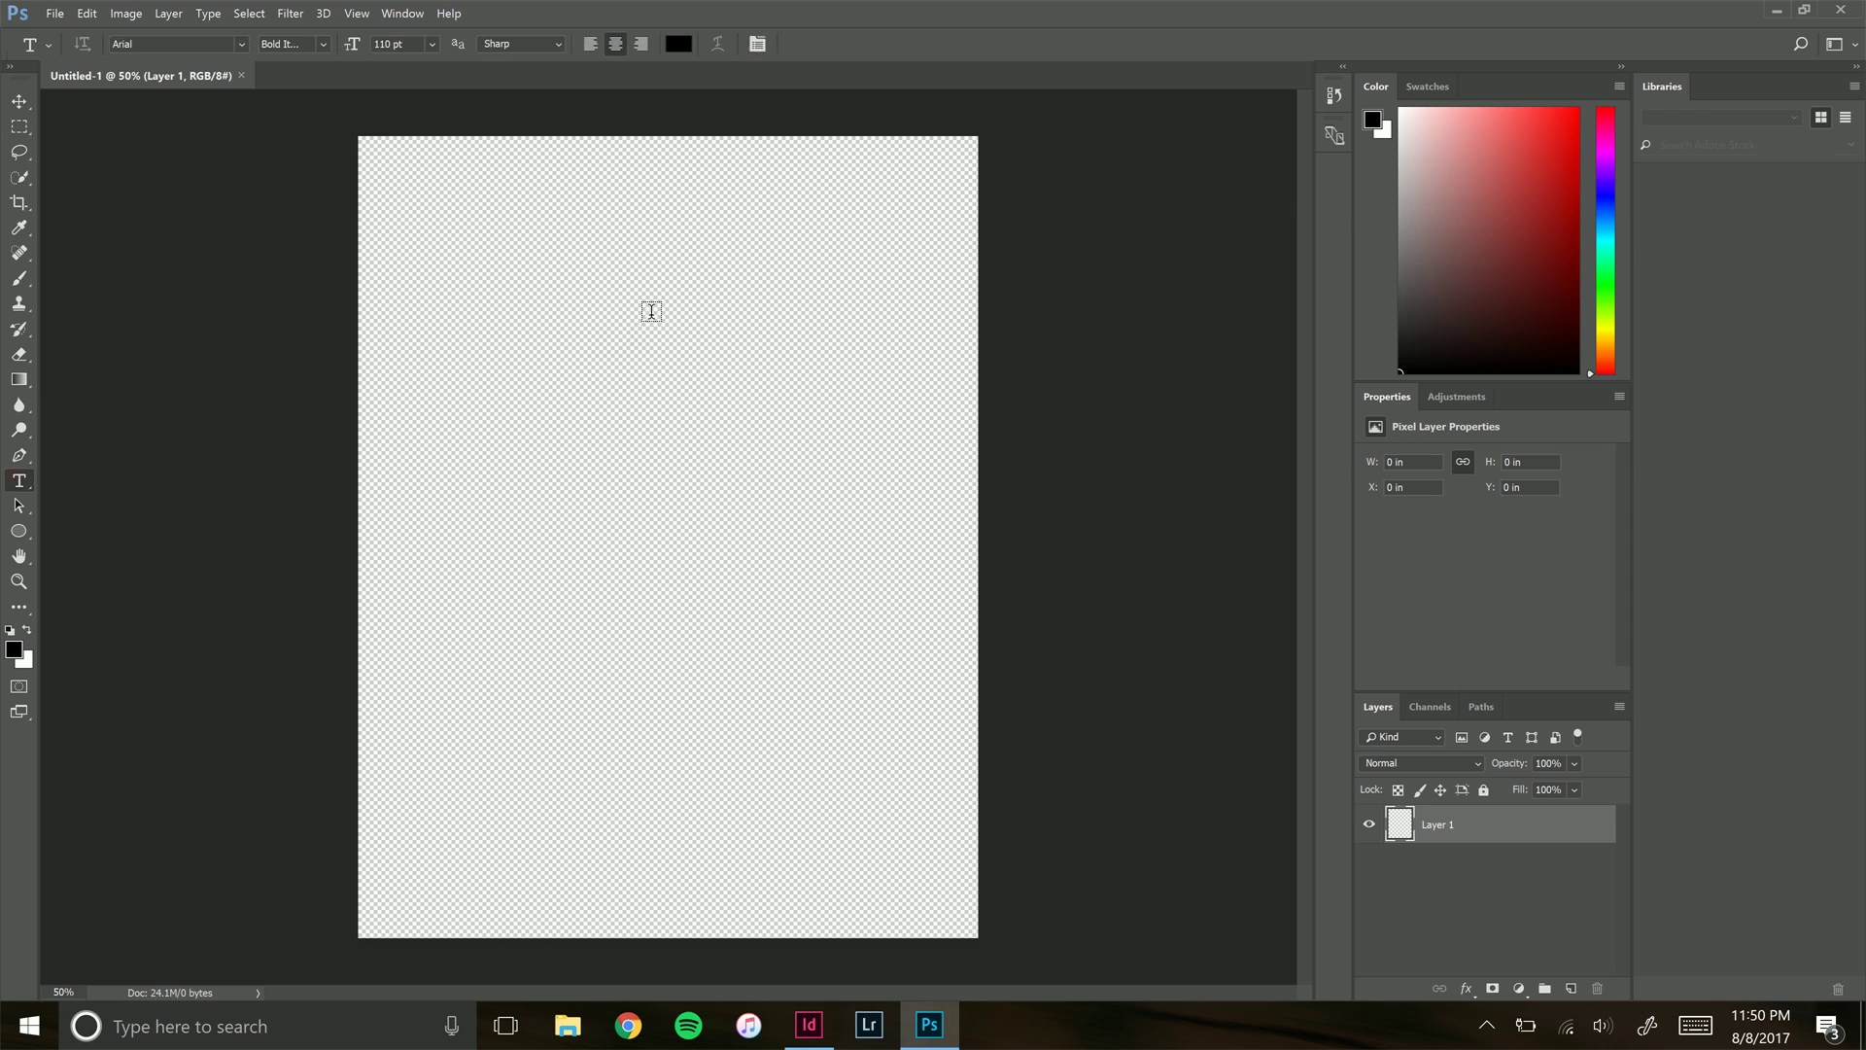
pyautogui.moveTo(629, 247); pyautogui.dragTo(940, 524)
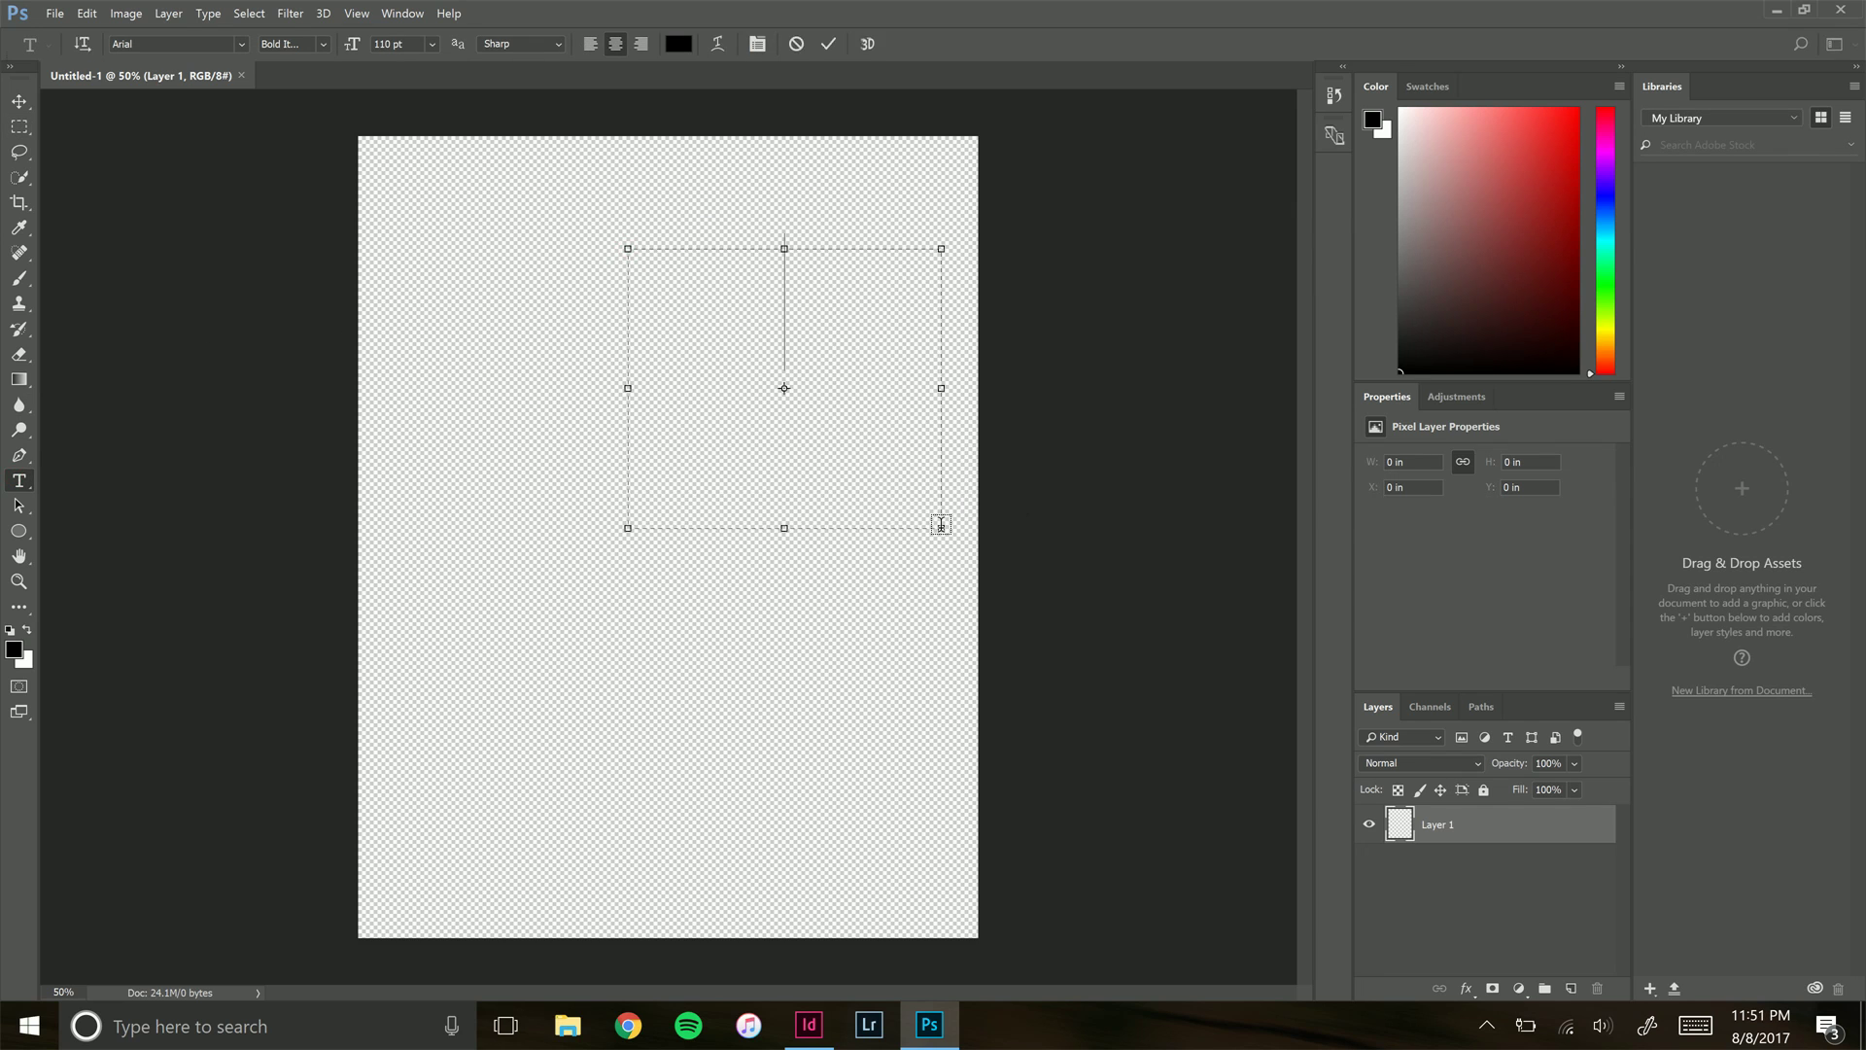
pyautogui.click(432, 44)
pyautogui.click(417, 404)
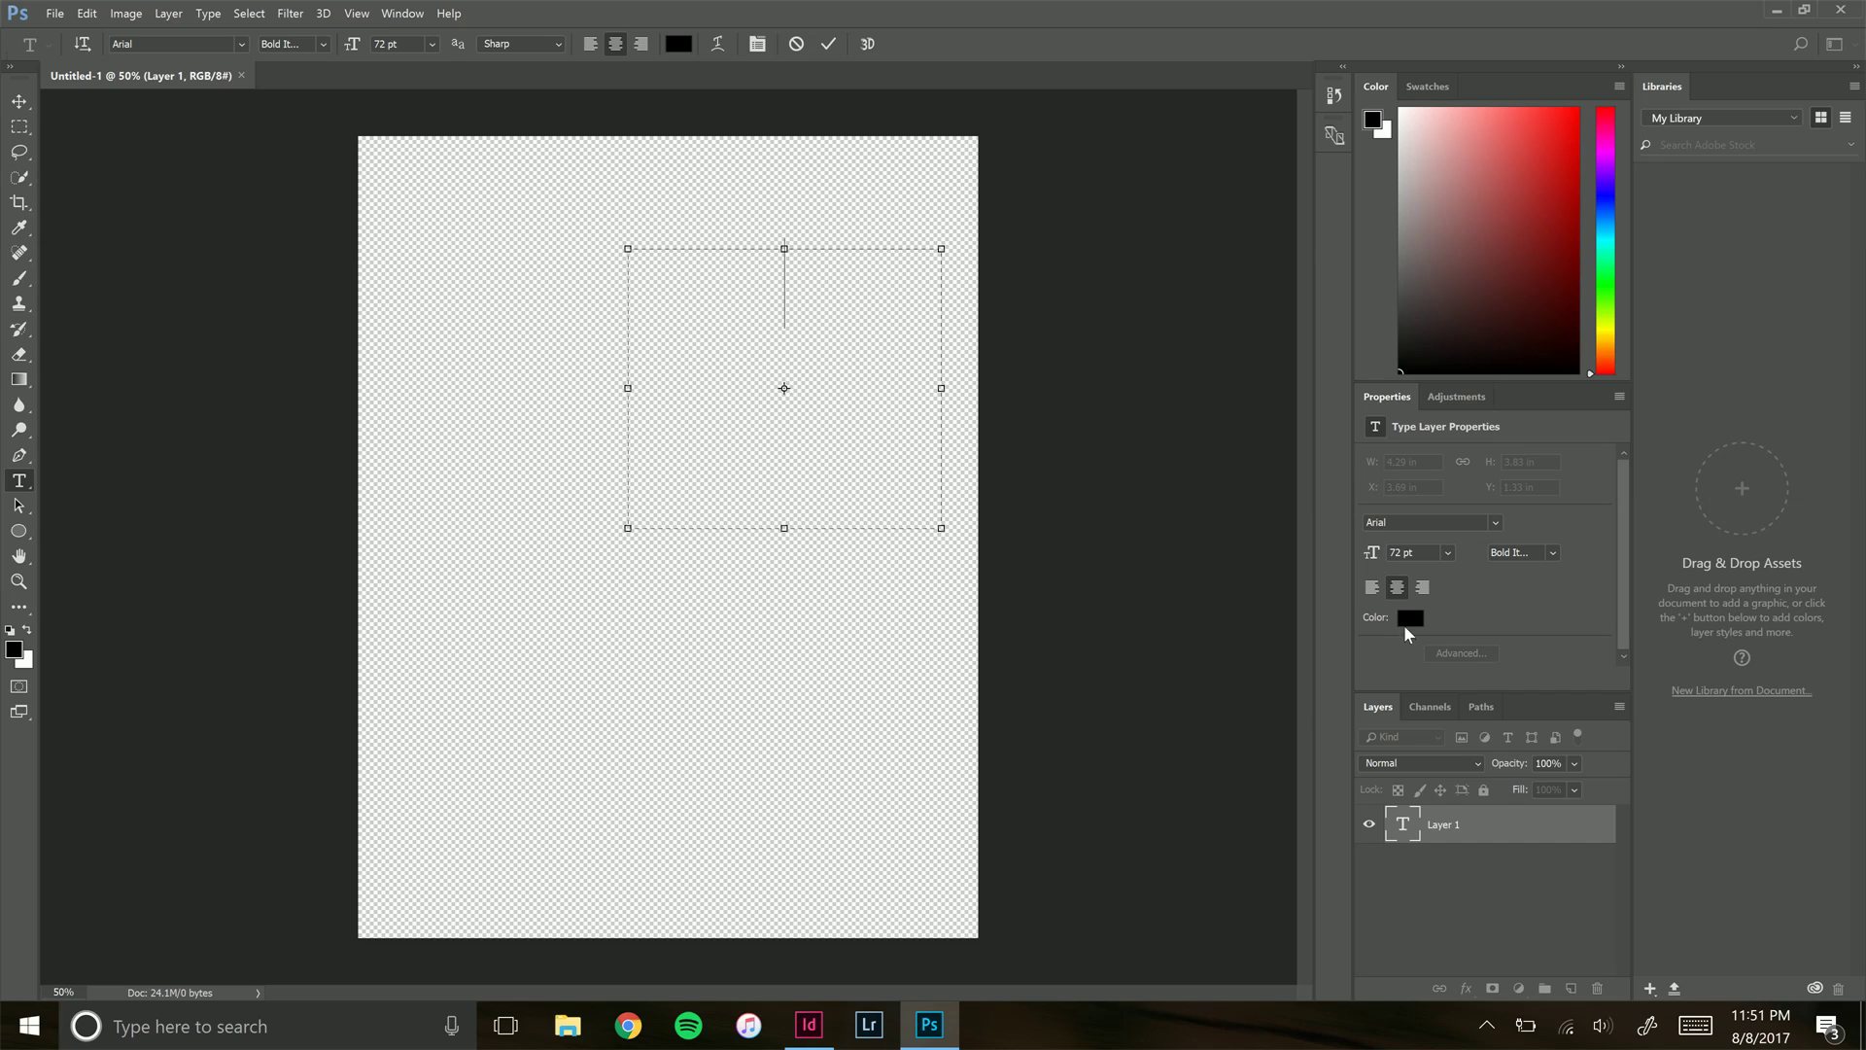
# Enter the text "DVDKM IS THE GOAT" in capitals with GOAT on its own line, and commit it
pyautogui.write('D')
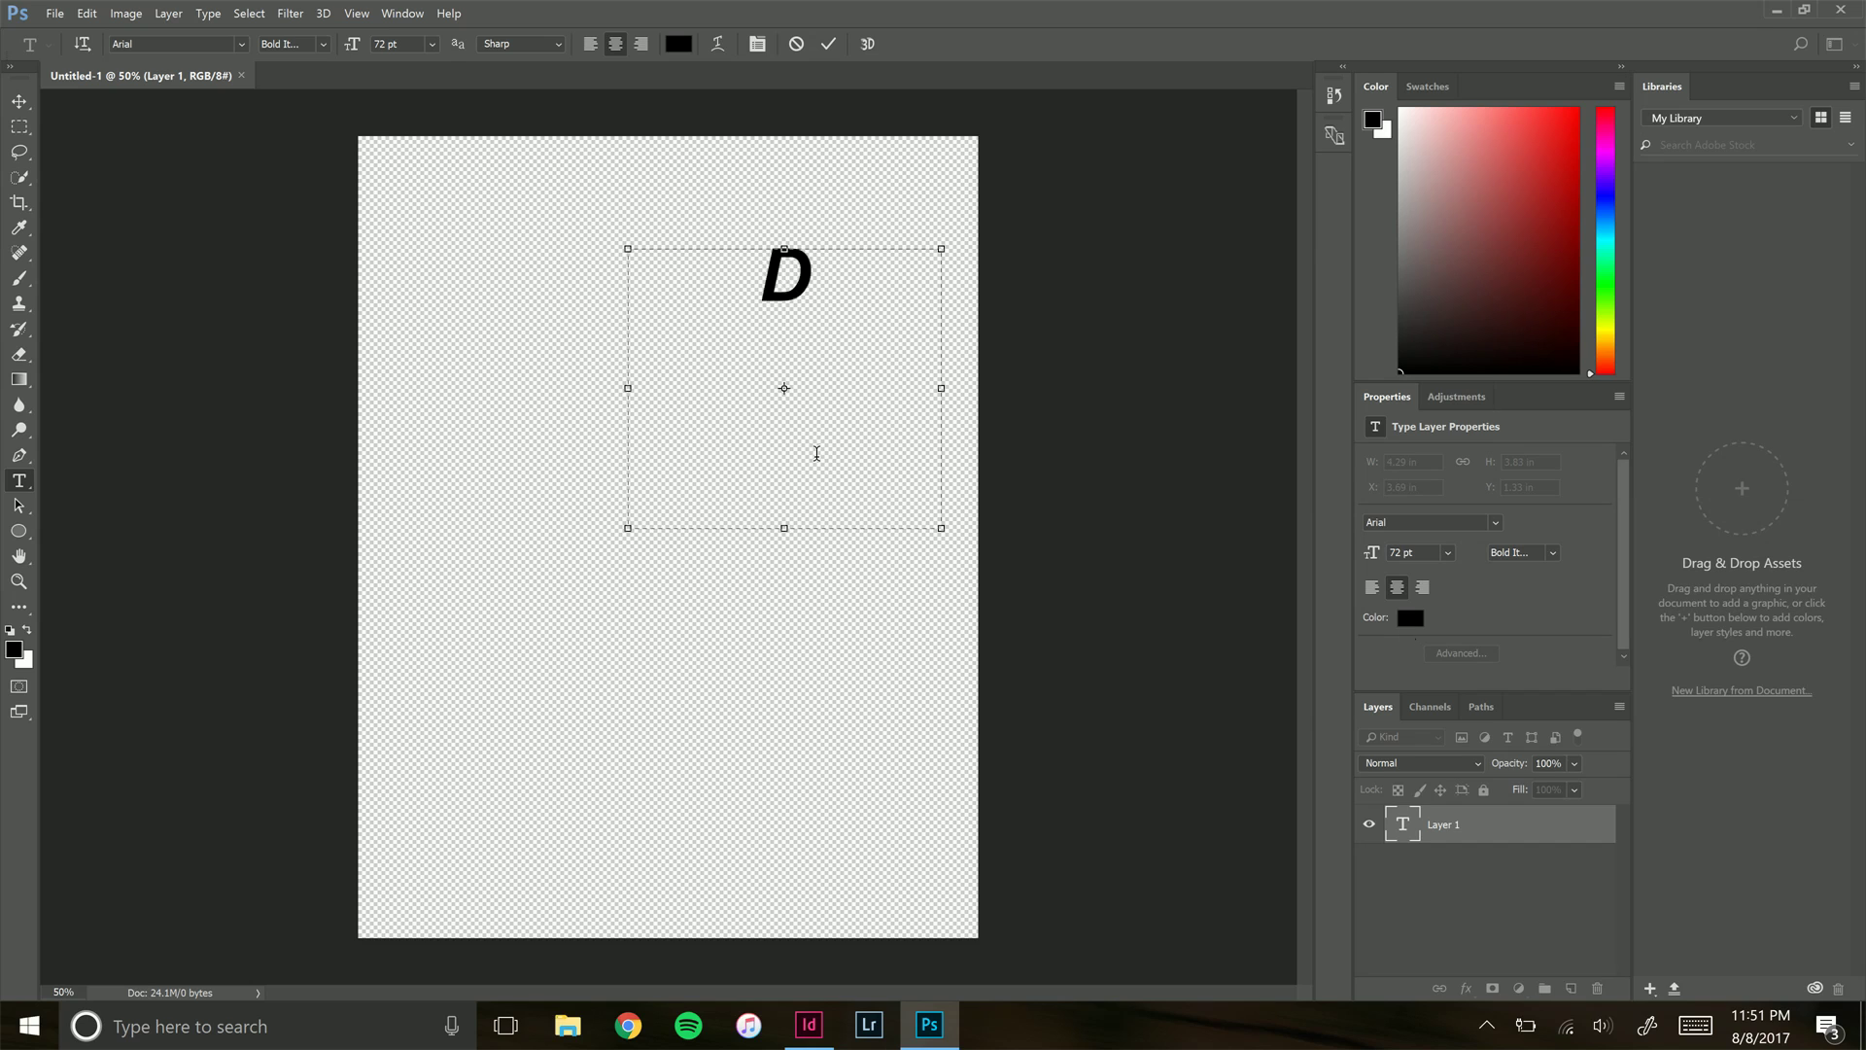
pyautogui.write('VDKM ')
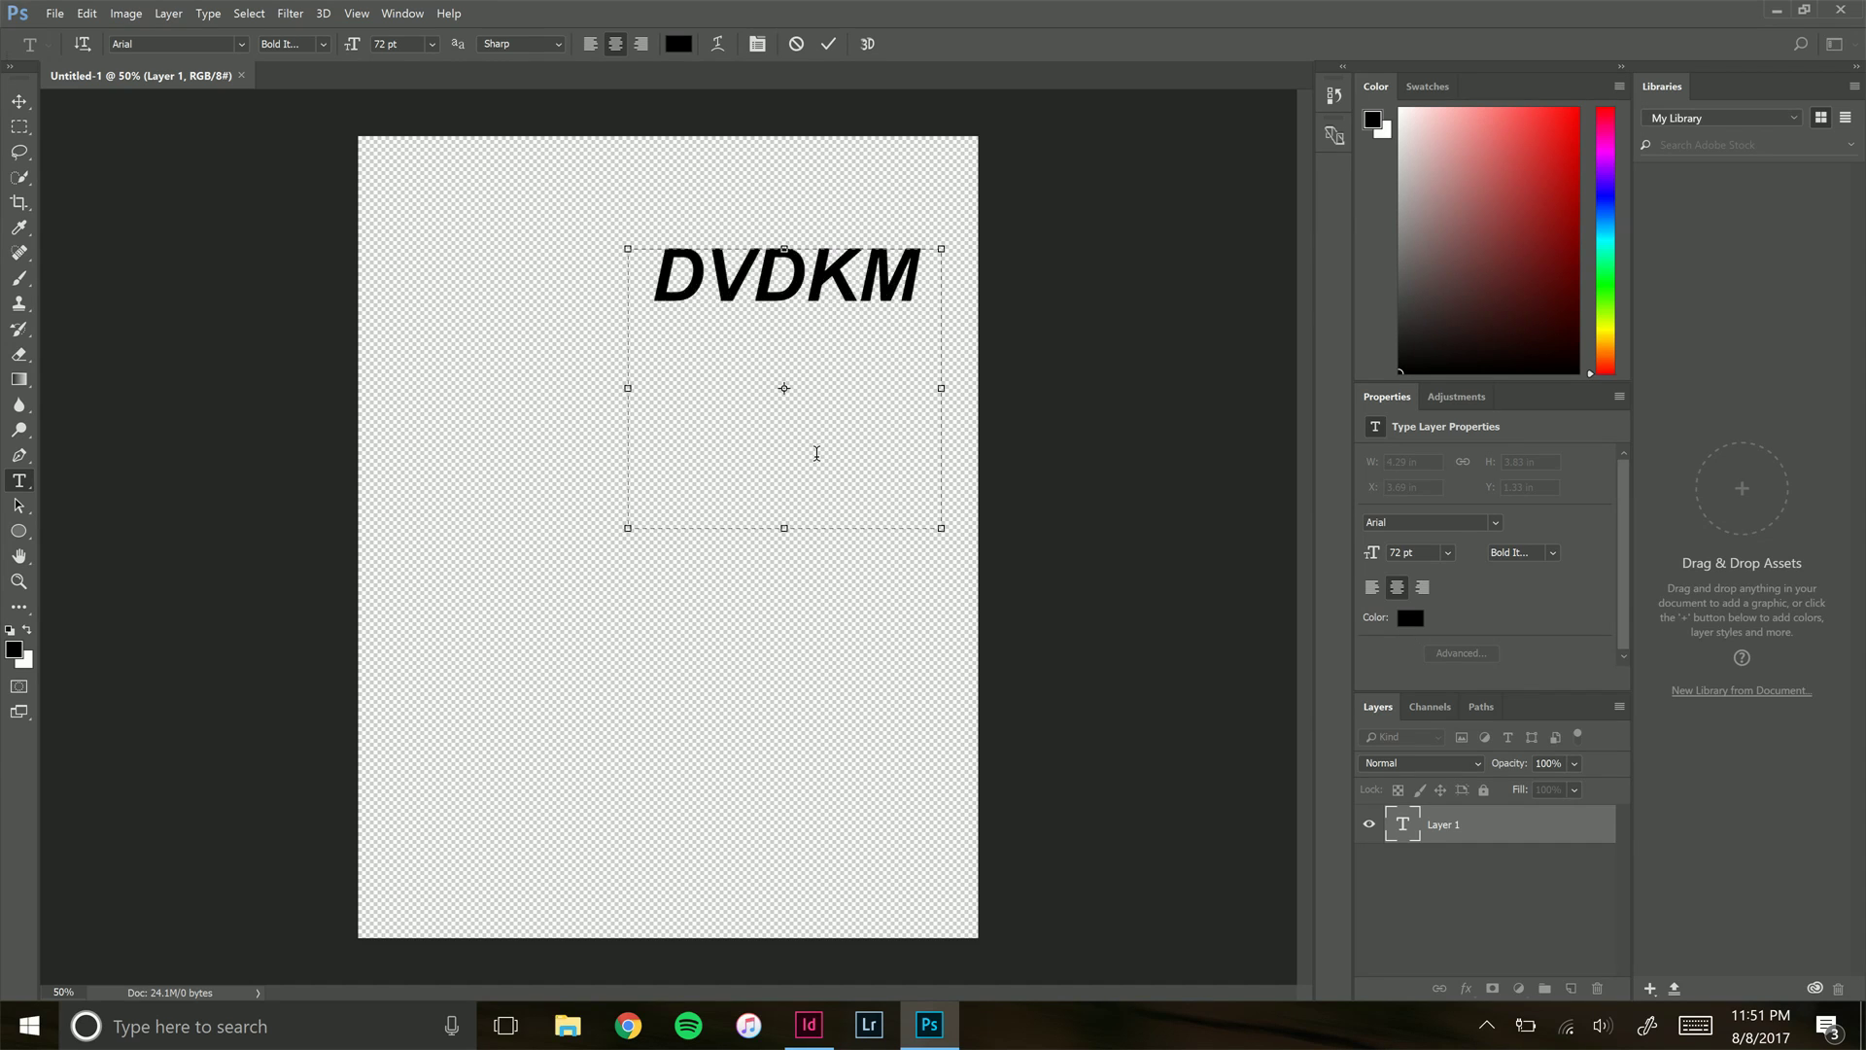
pyautogui.write('IS THE')
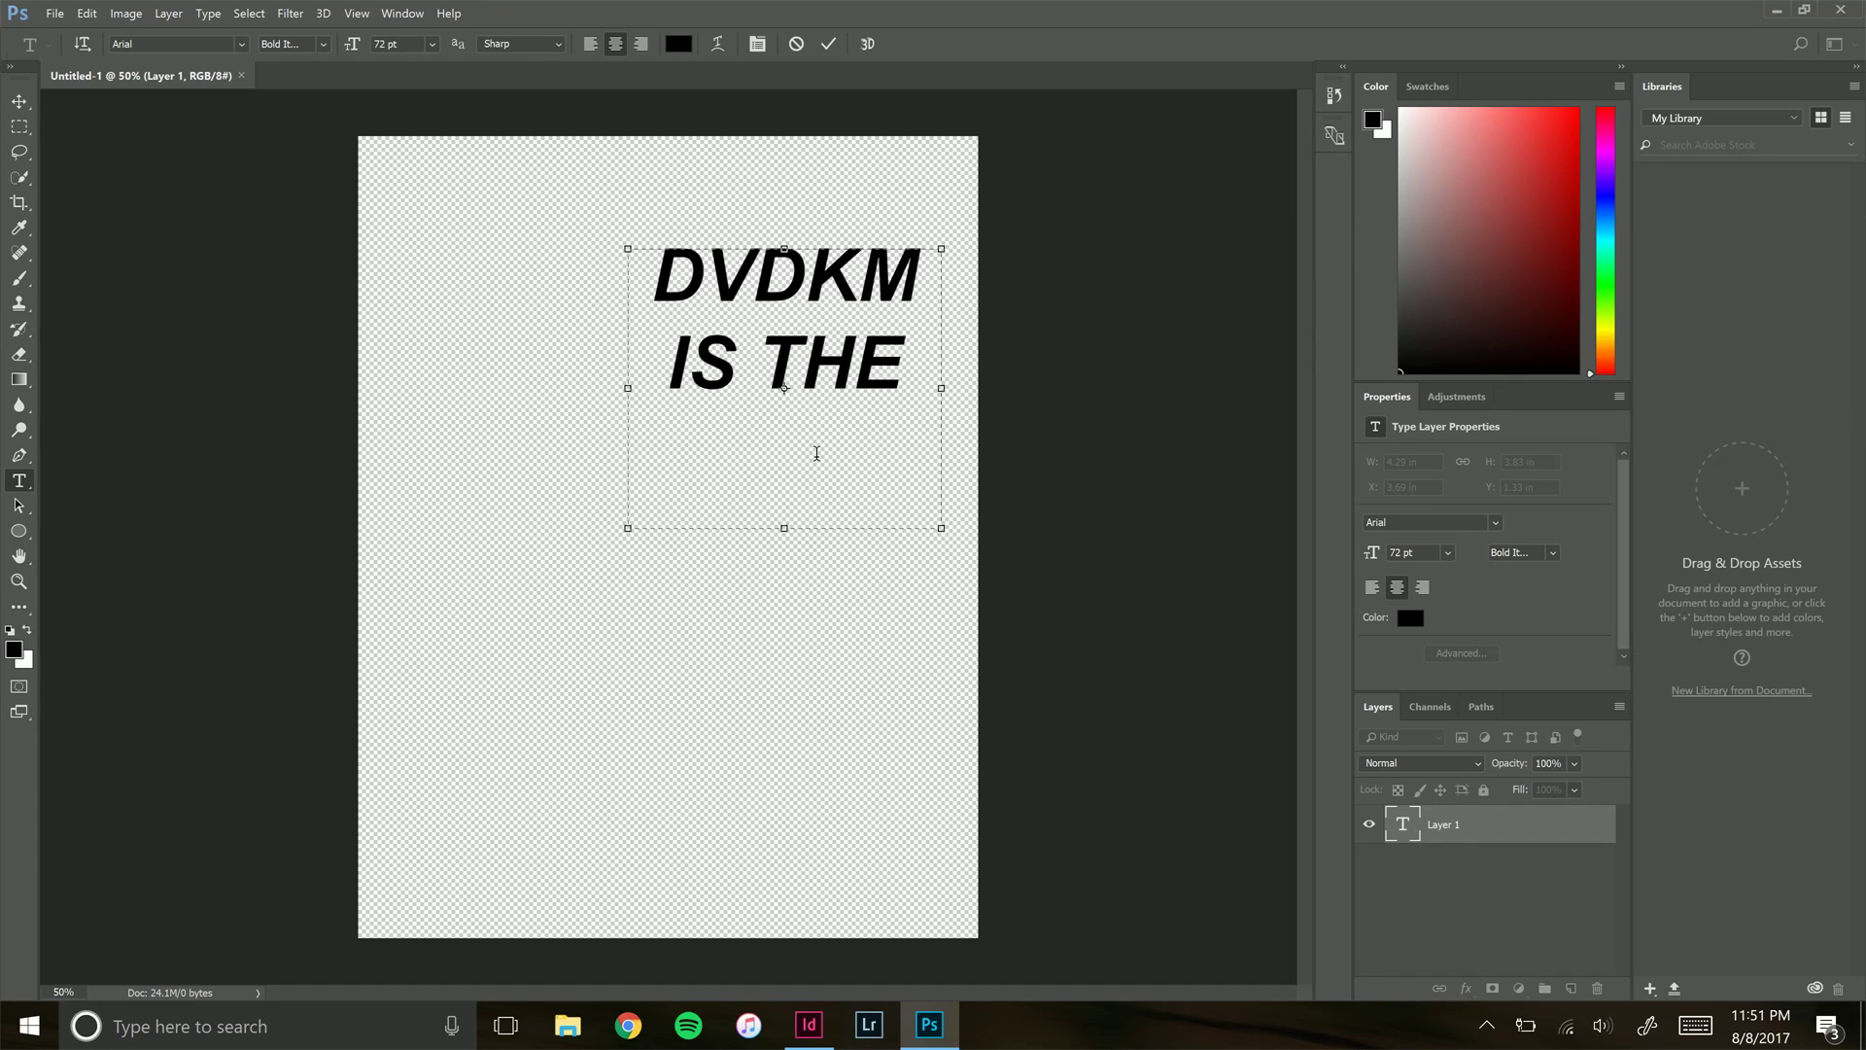
pyautogui.press('Return')
pyautogui.write('GOAT')
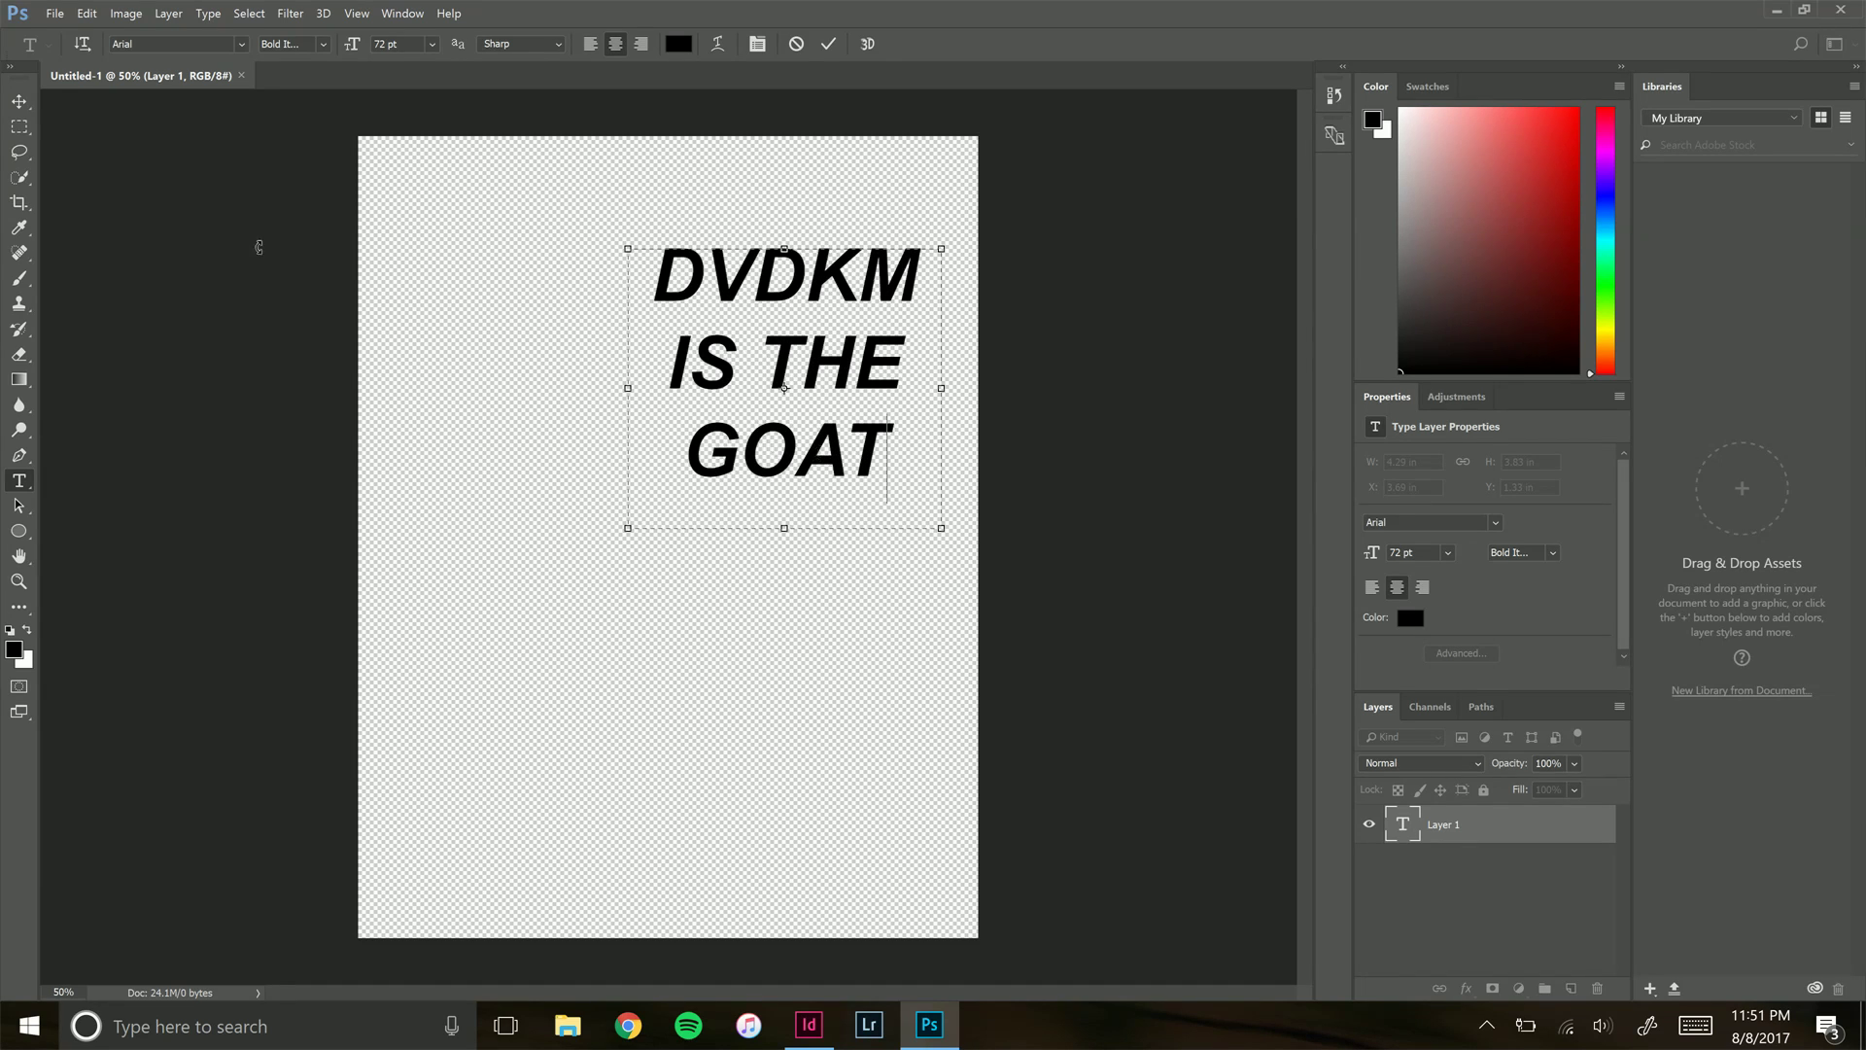
pyautogui.click(19, 101)
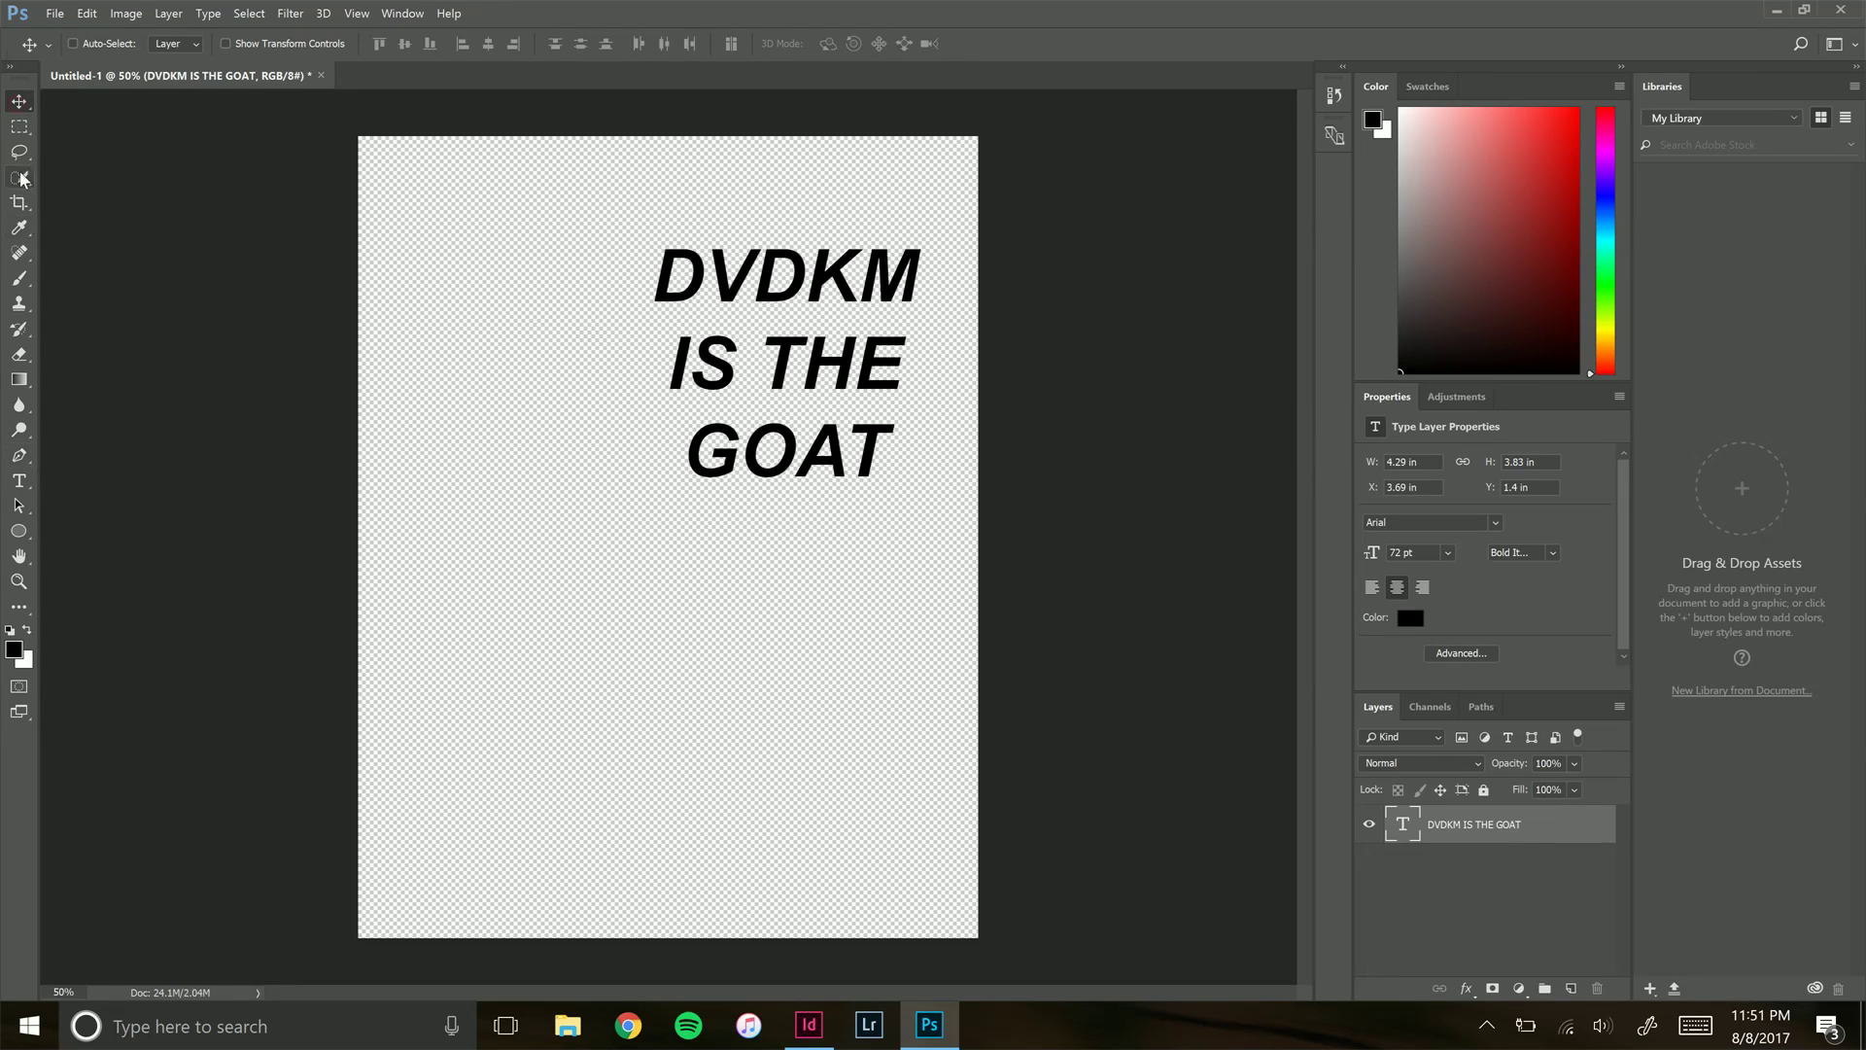
# Whiten the text's left half with a Hue/Saturation adjustment at Saturation -100 and Lightness +100, and shift its mask left
pyautogui.click(21, 128)
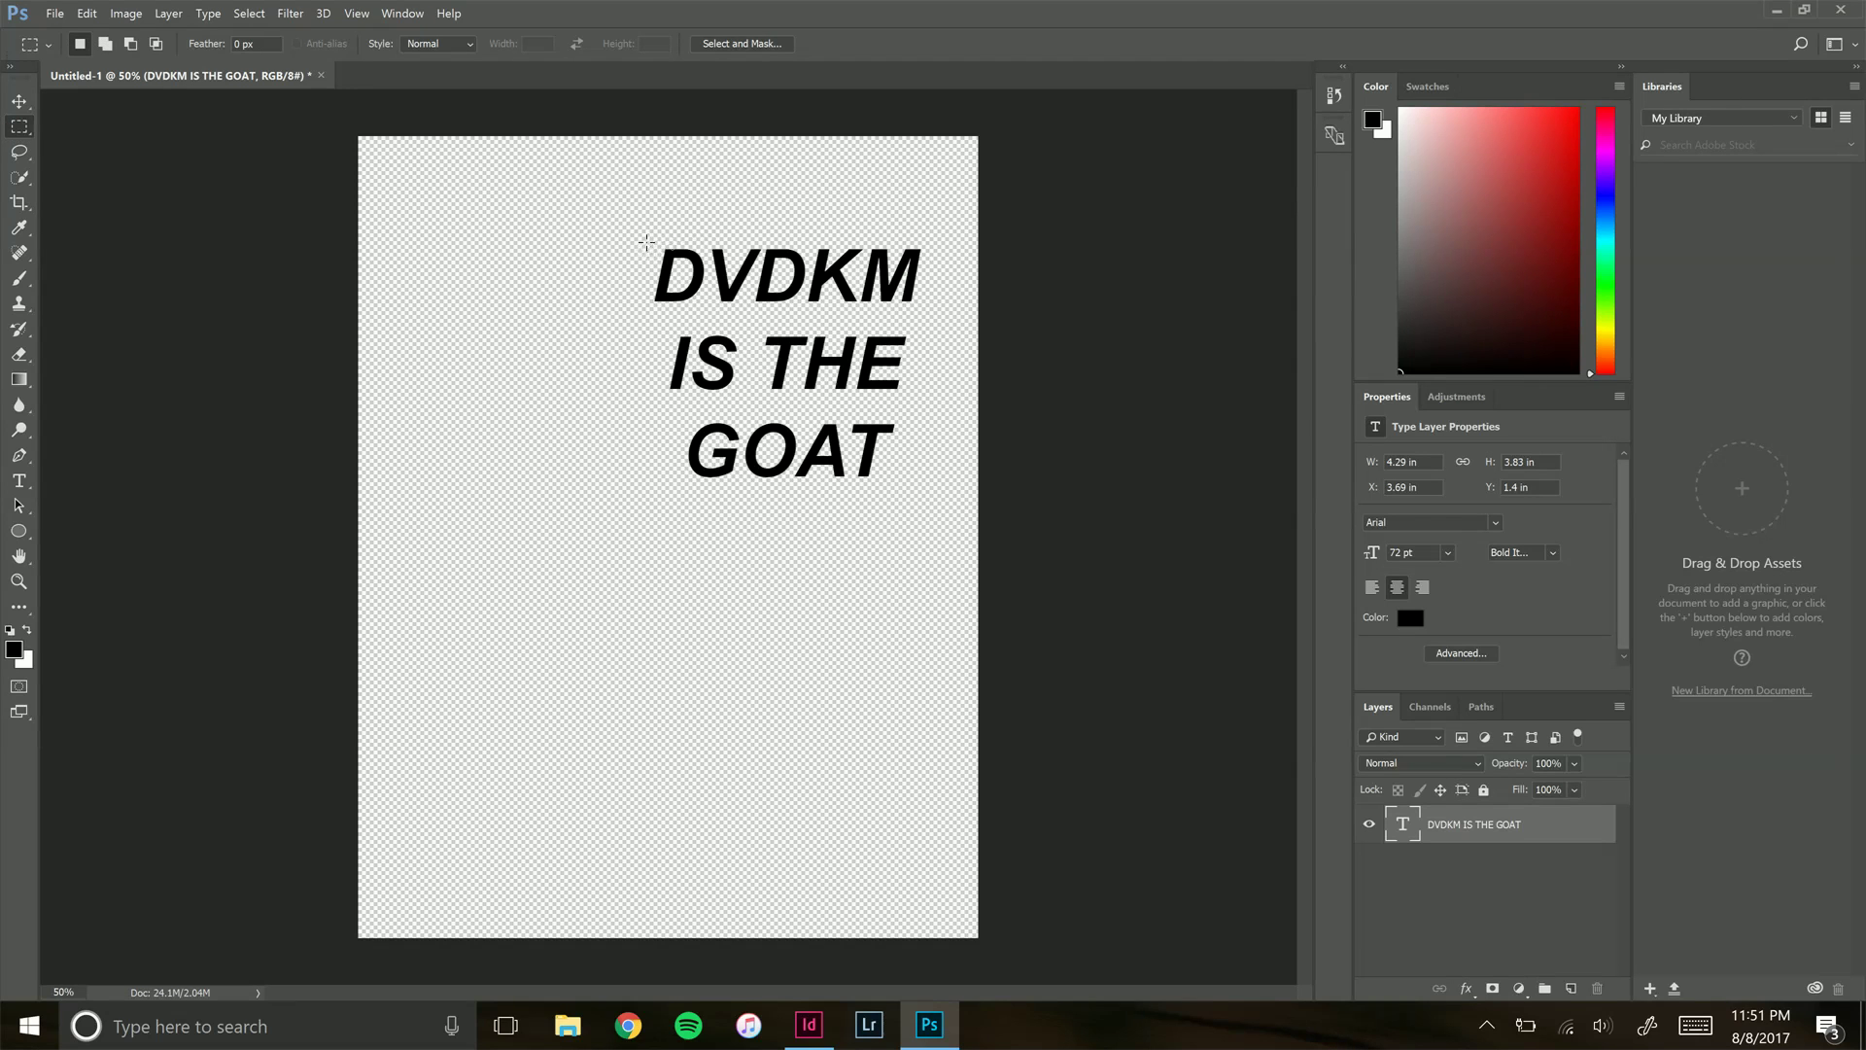
pyautogui.moveTo(647, 239); pyautogui.dragTo(782, 497)
pyautogui.click(1471, 397)
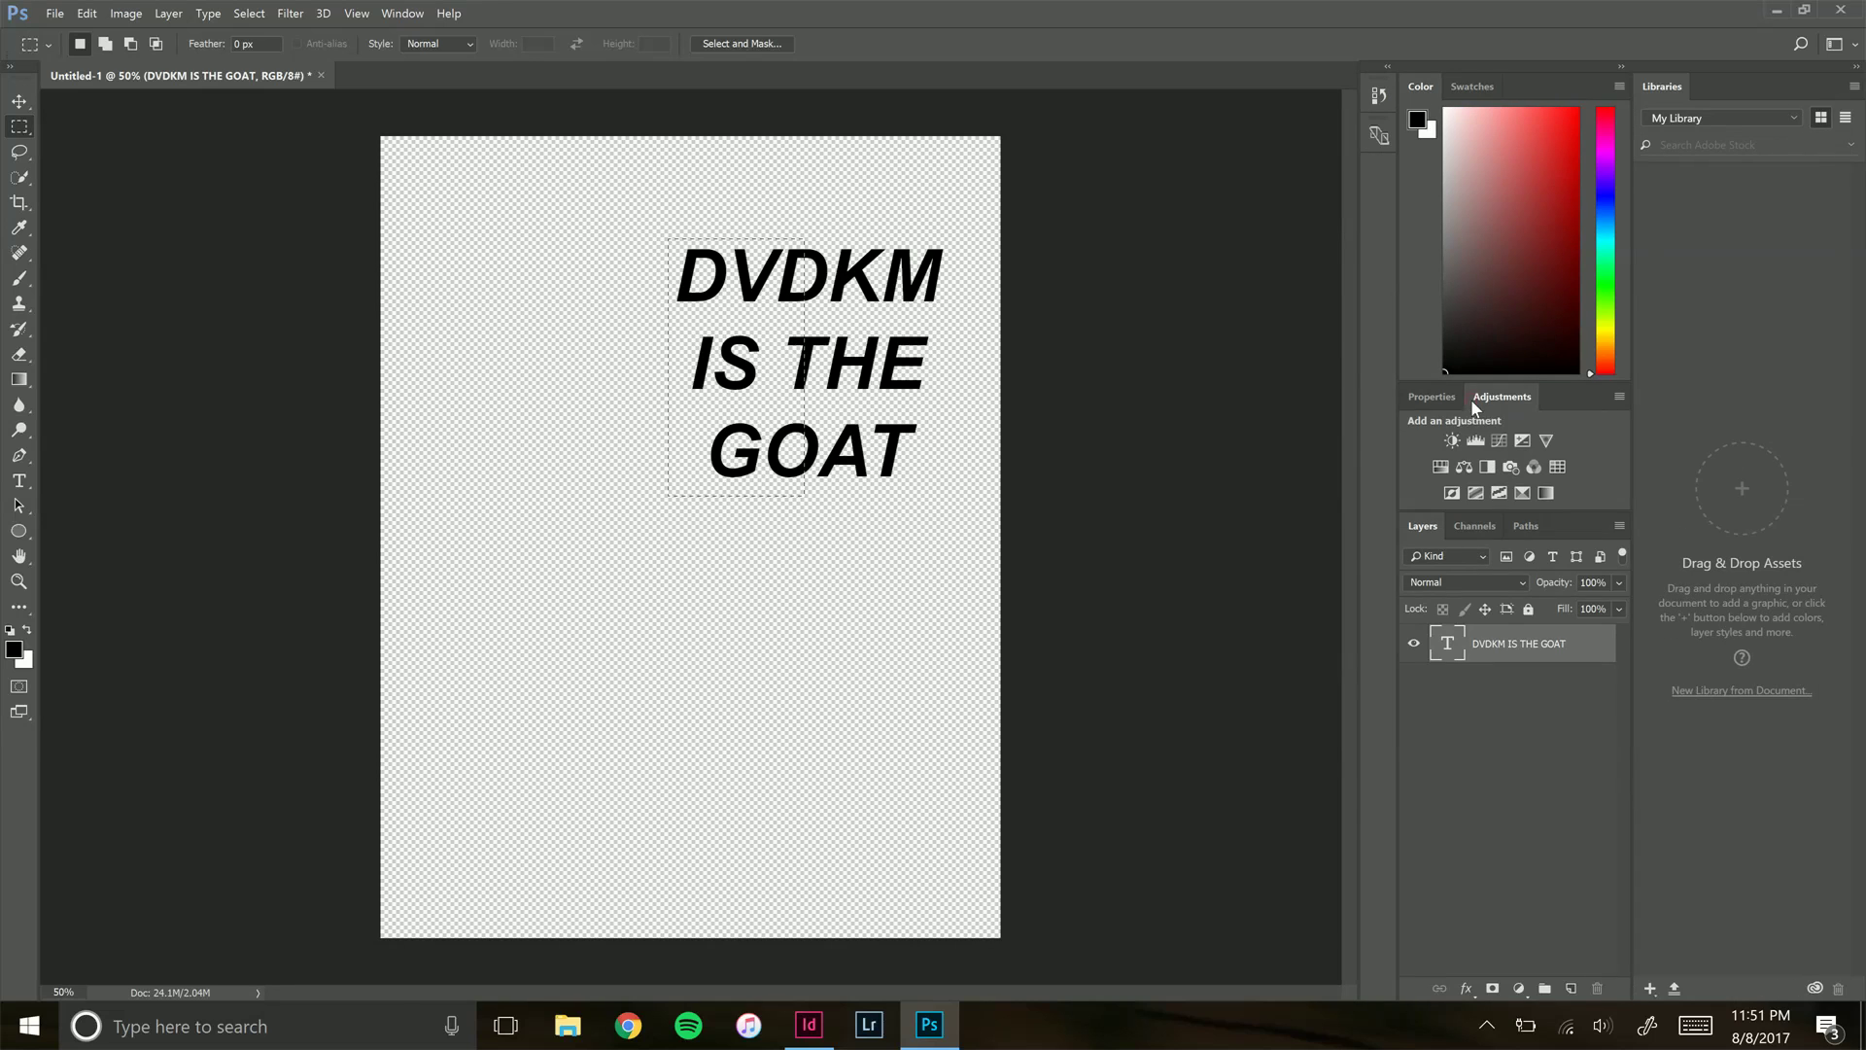
pyautogui.click(1436, 467)
pyautogui.moveTo(1484, 603); pyautogui.dragTo(1641, 620)
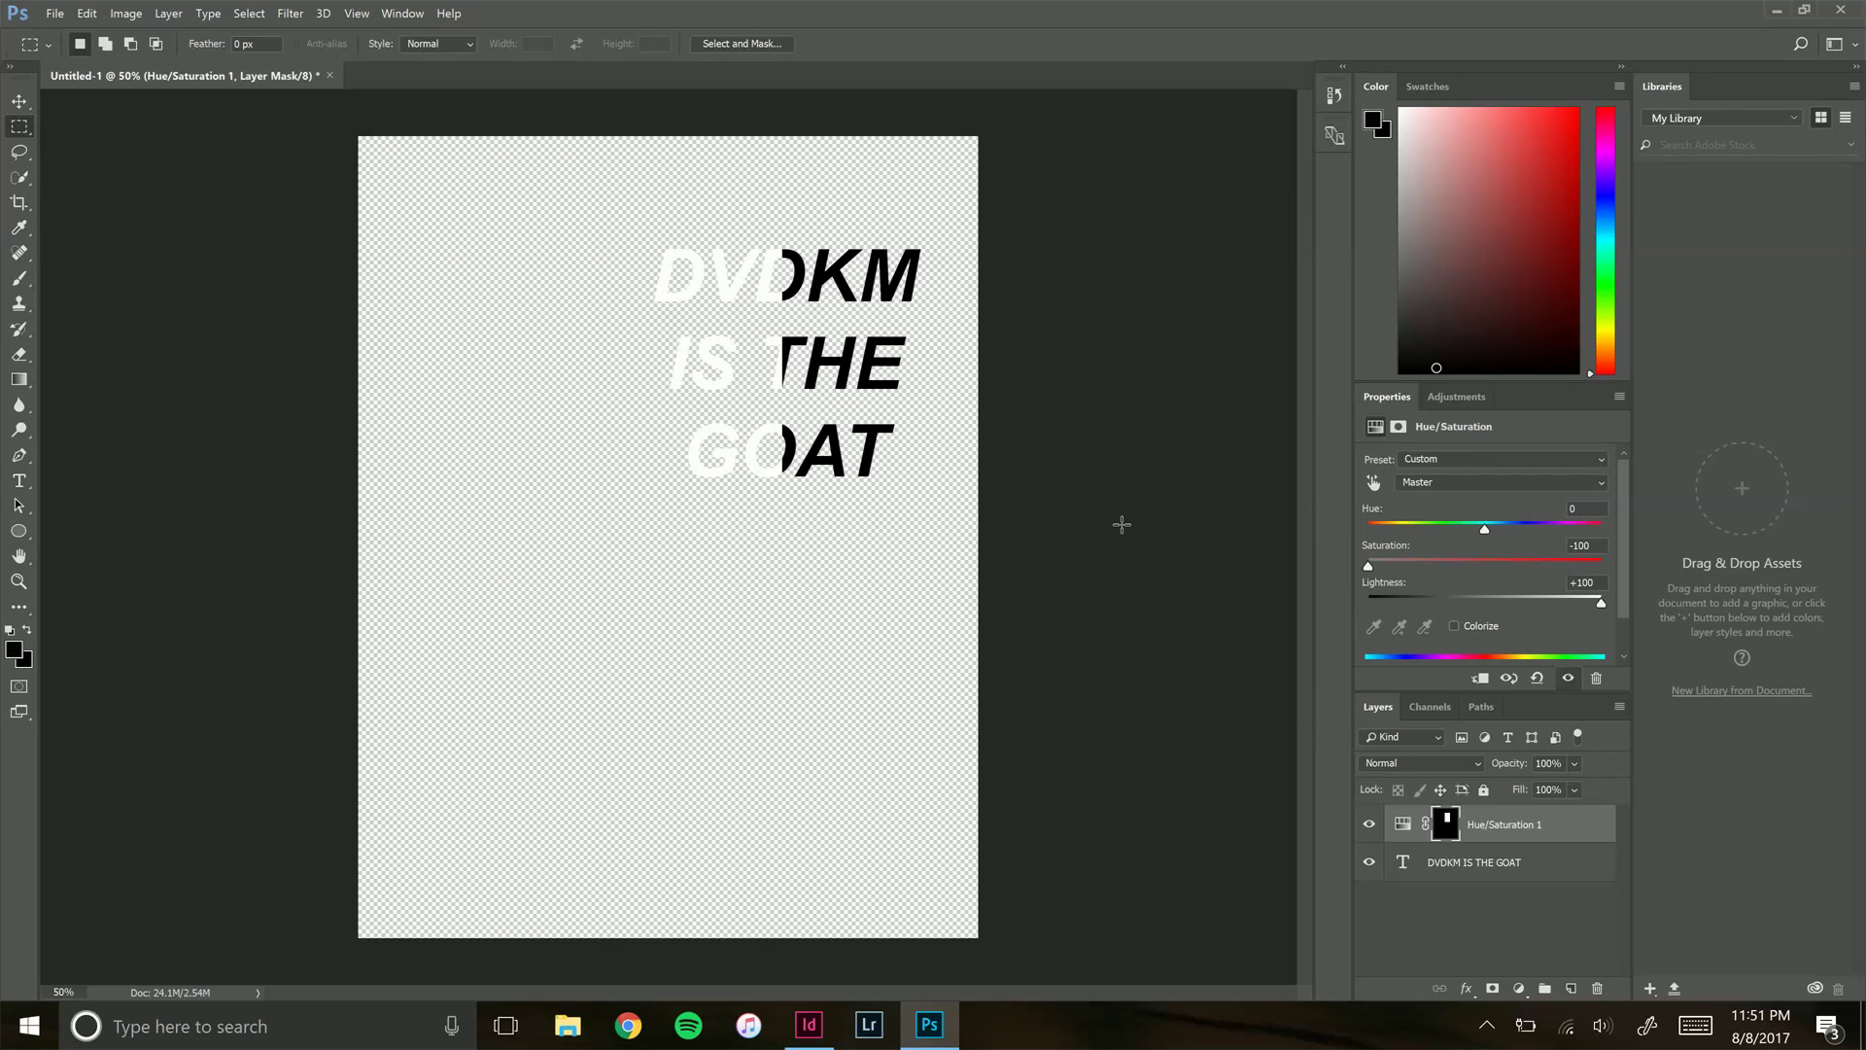
pyautogui.click(18, 107)
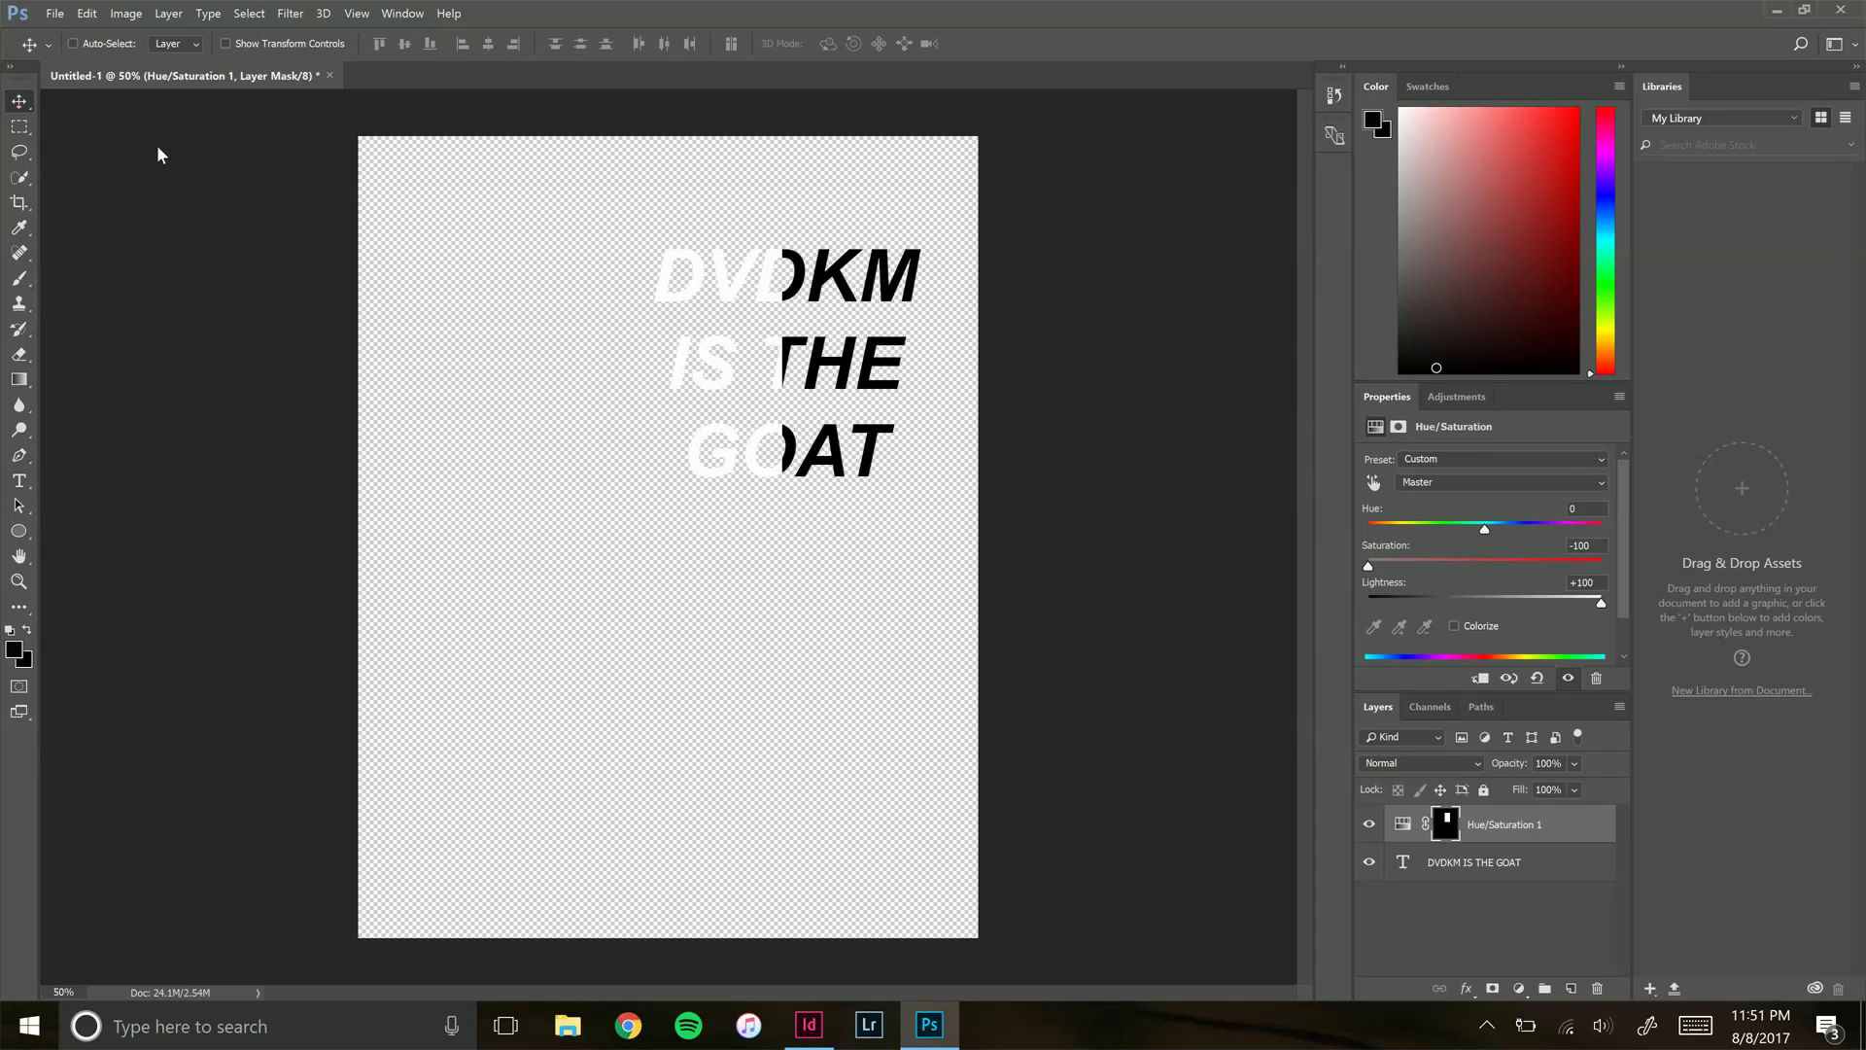
pyautogui.moveTo(712, 436); pyautogui.dragTo(664, 438)
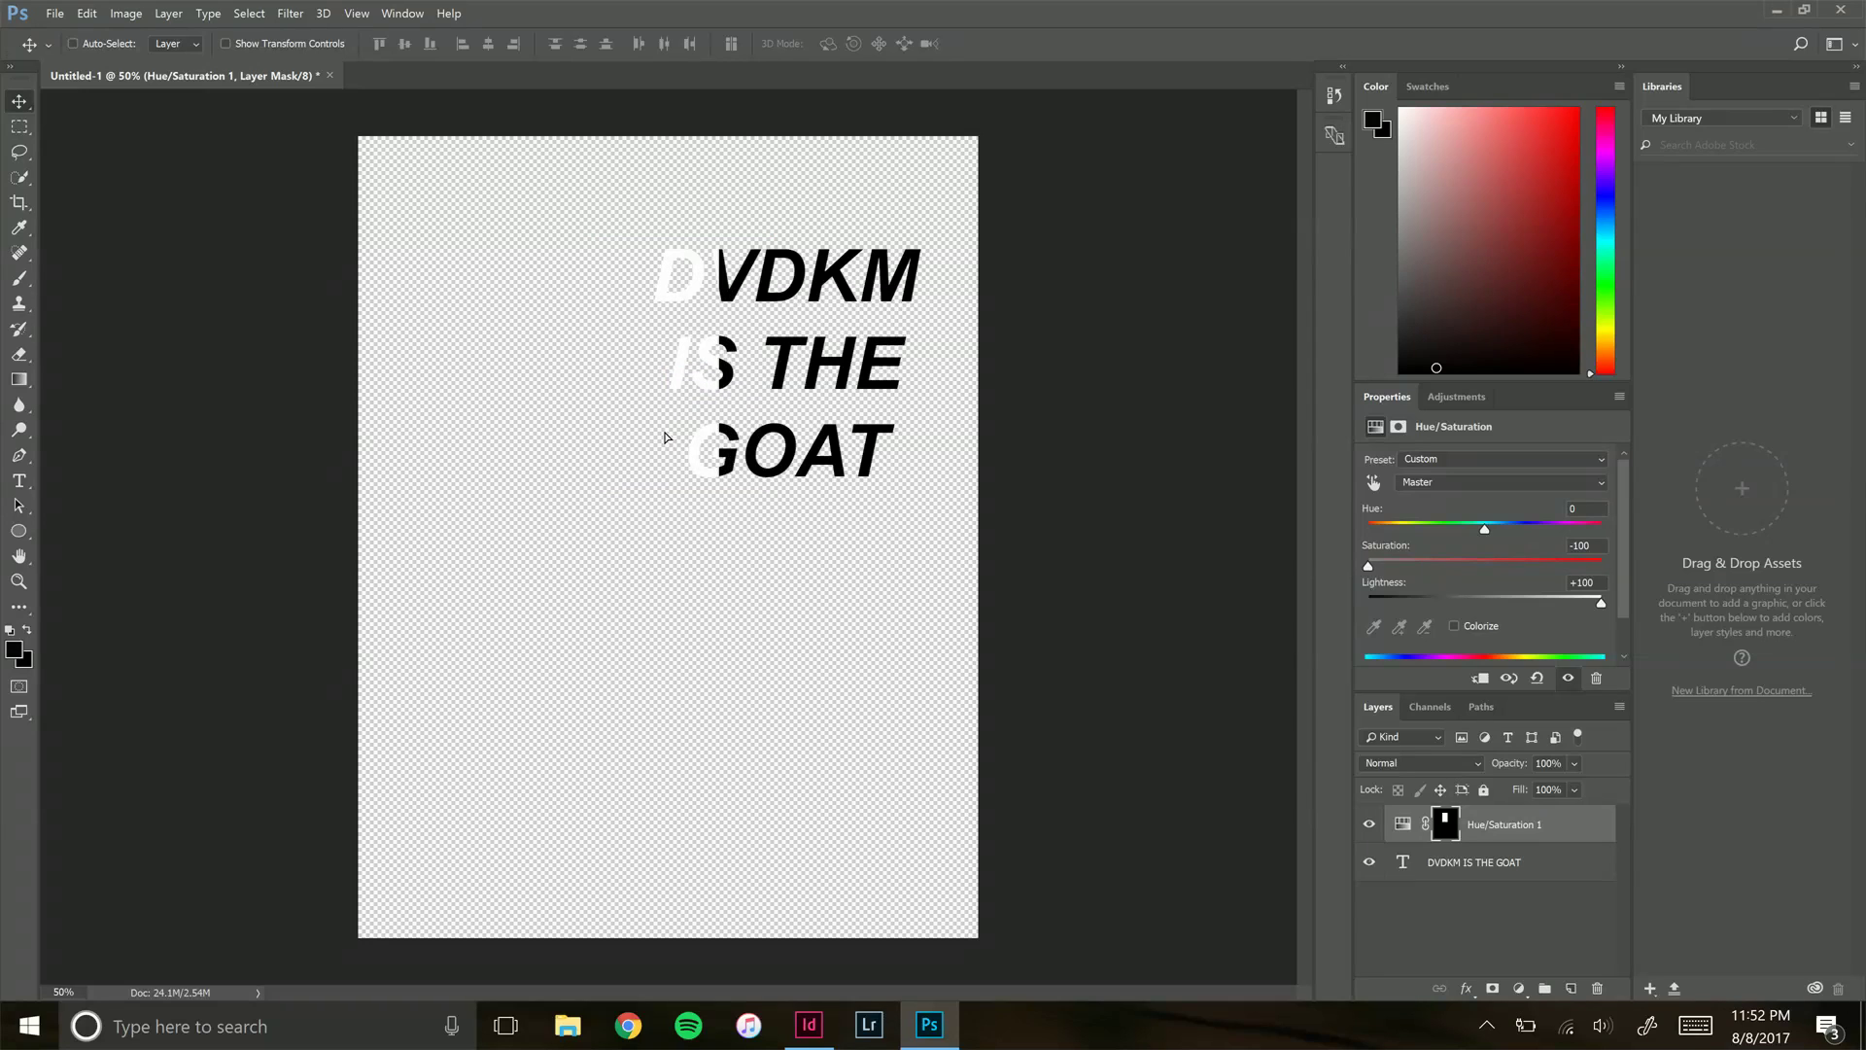
# Create a second document from the recent custom 8.5 x 11 in, 300 ppi preset with transparent background
pyautogui.click(55, 13)
pyautogui.press('Escape')
pyautogui.hotkey('ctrl', 'n')
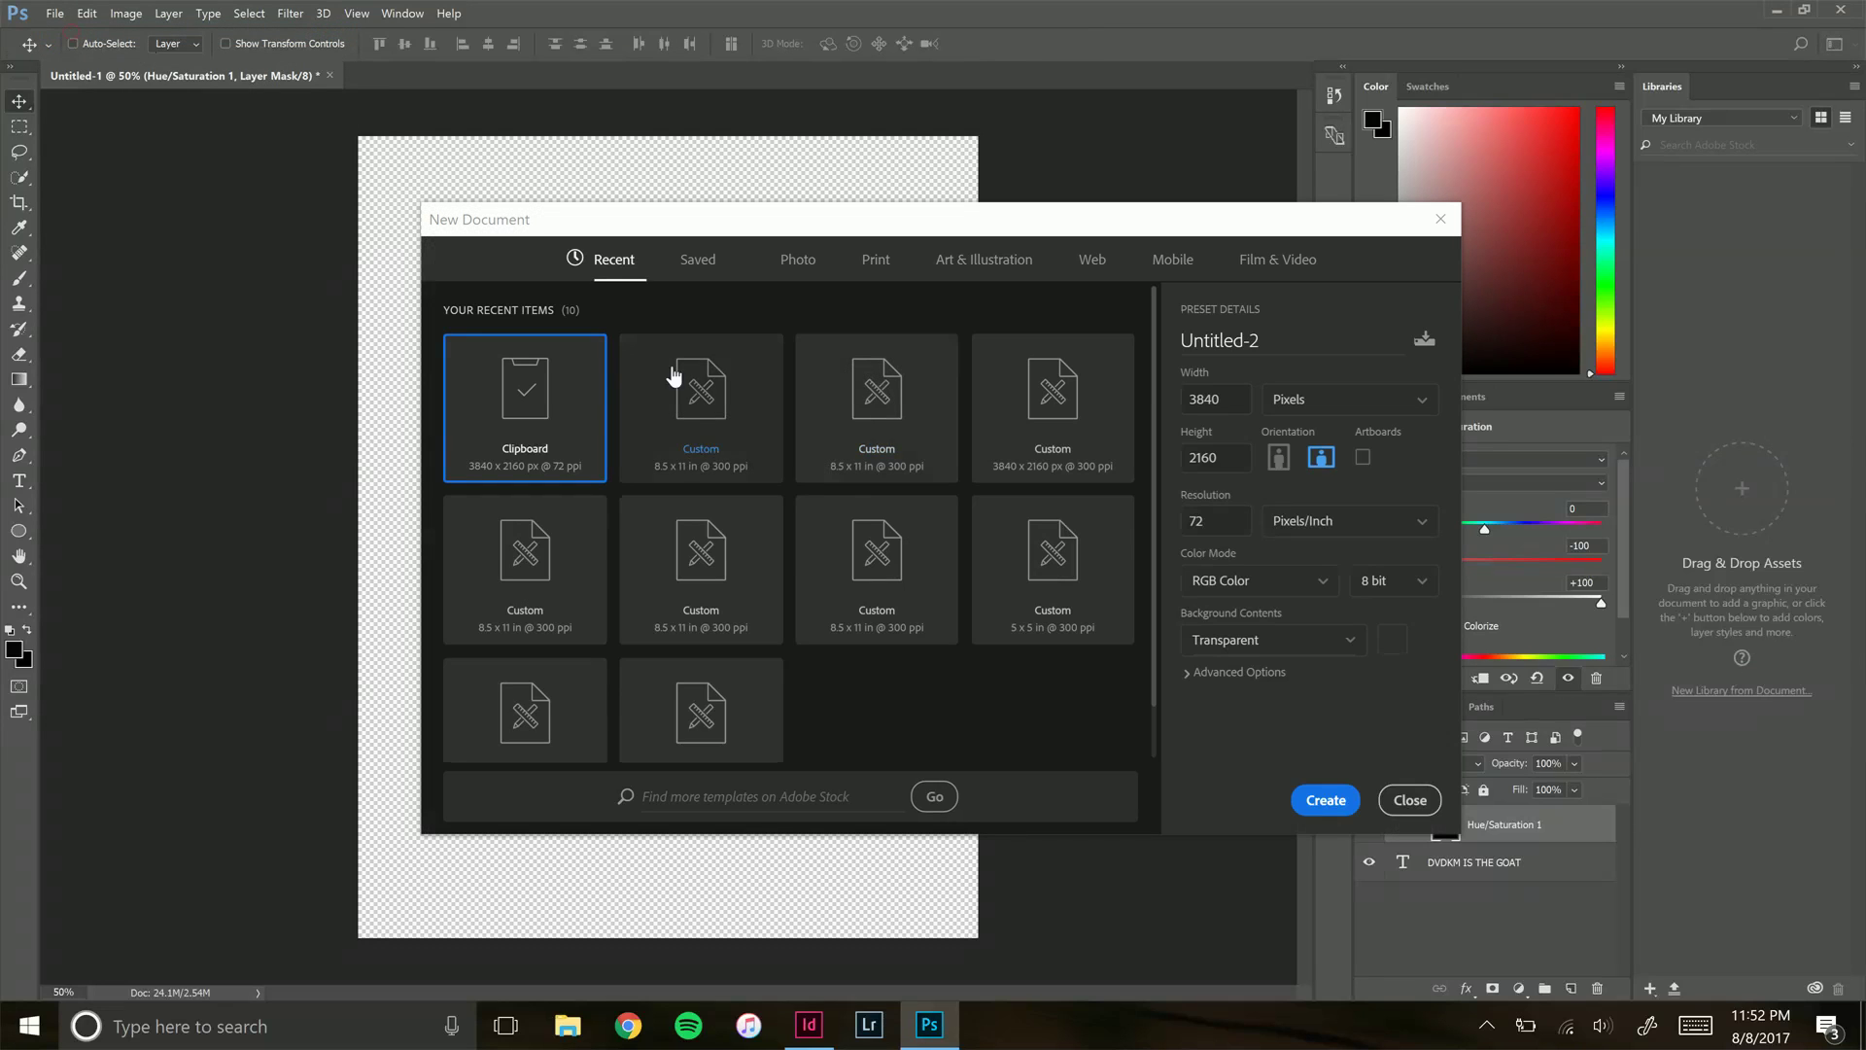
pyautogui.click(718, 411)
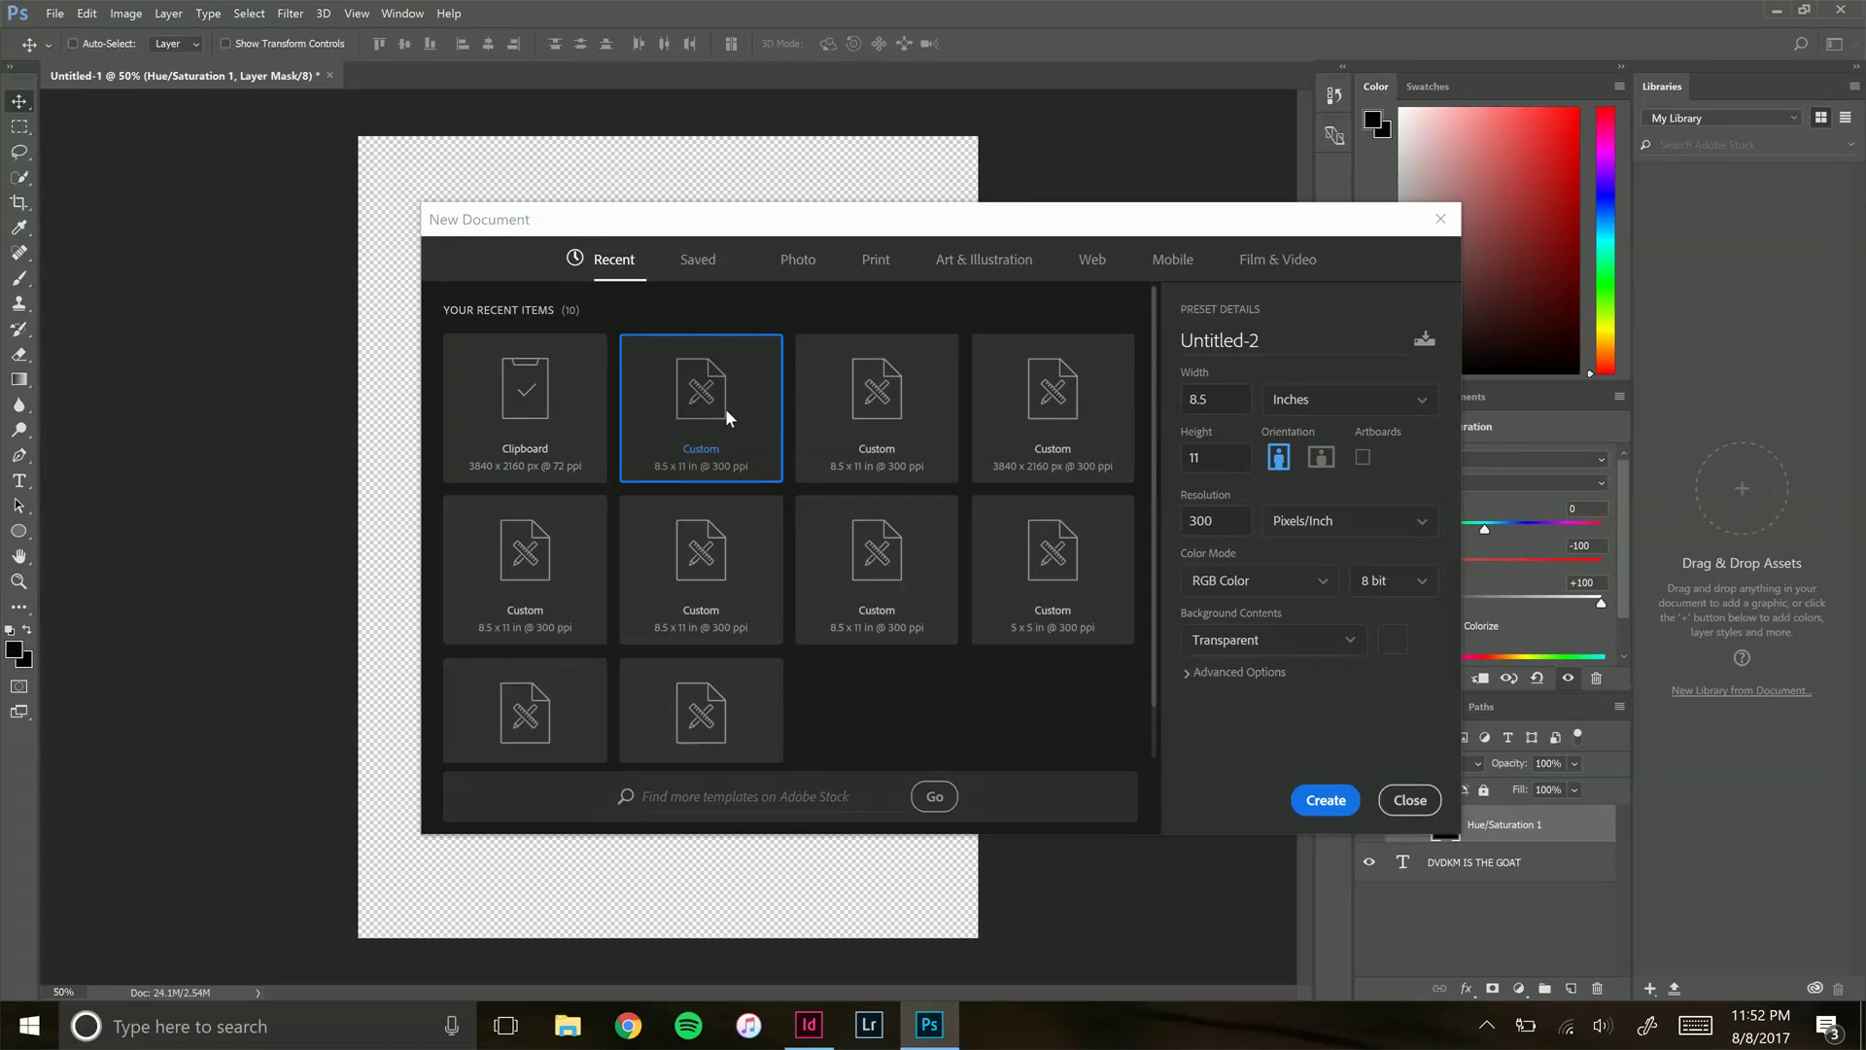
pyautogui.click(1325, 799)
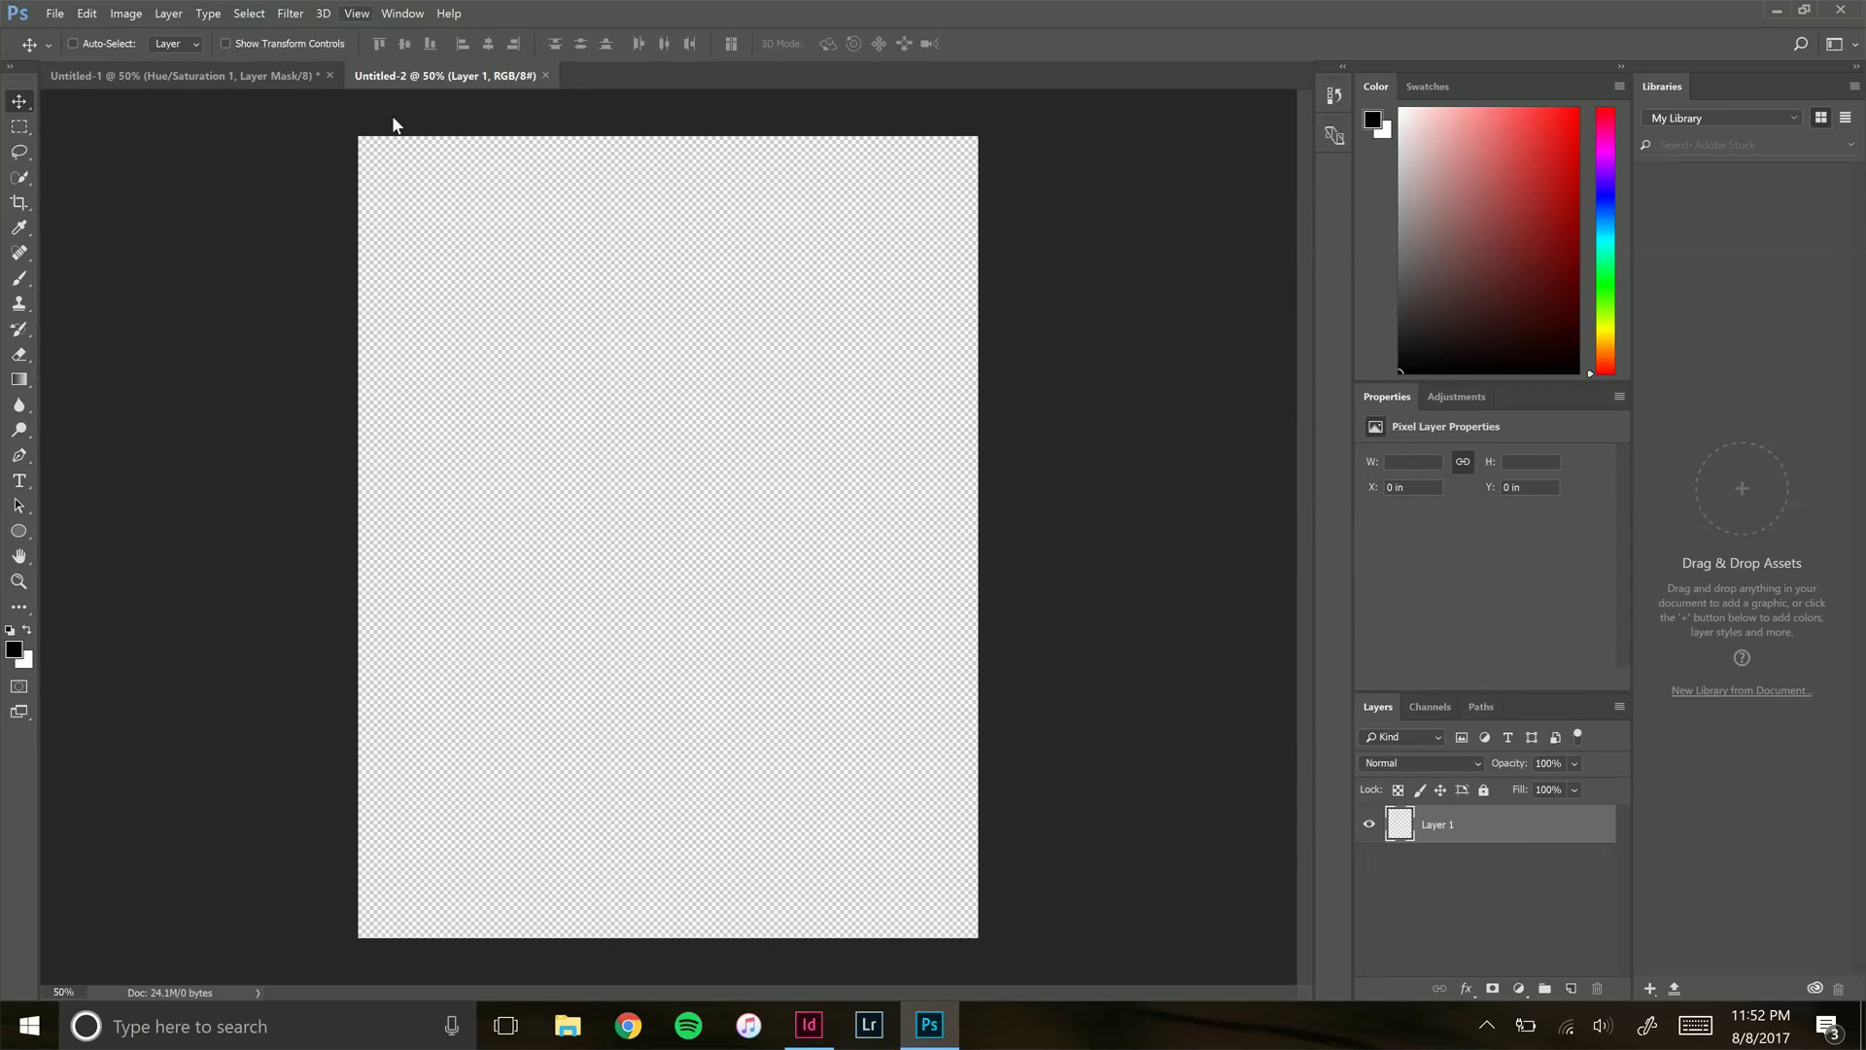
# Save the first text document as DVDKM GOAT in Photoshop format in Downloads, replacing the existing file and keeping maximum compatibility
pyautogui.click(200, 85)
pyautogui.click(54, 14)
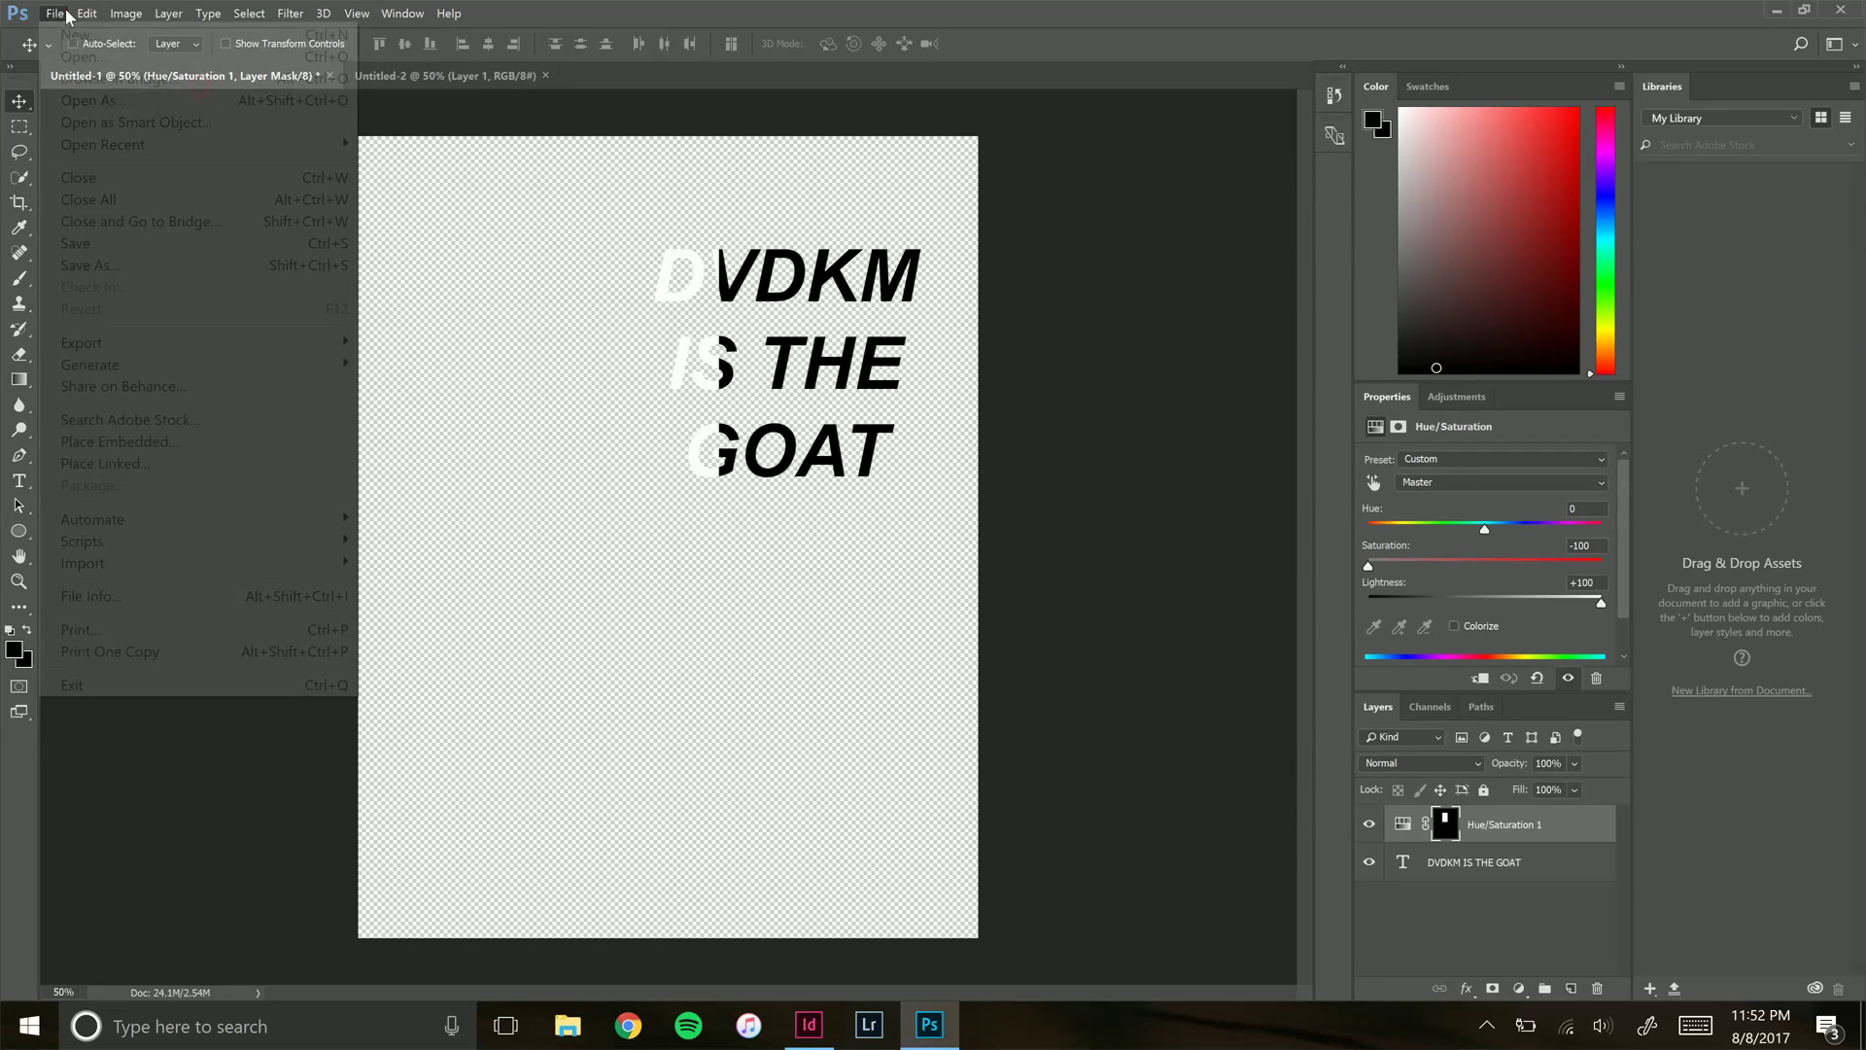
pyautogui.moveTo(126, 14)
pyautogui.moveTo(61, 9)
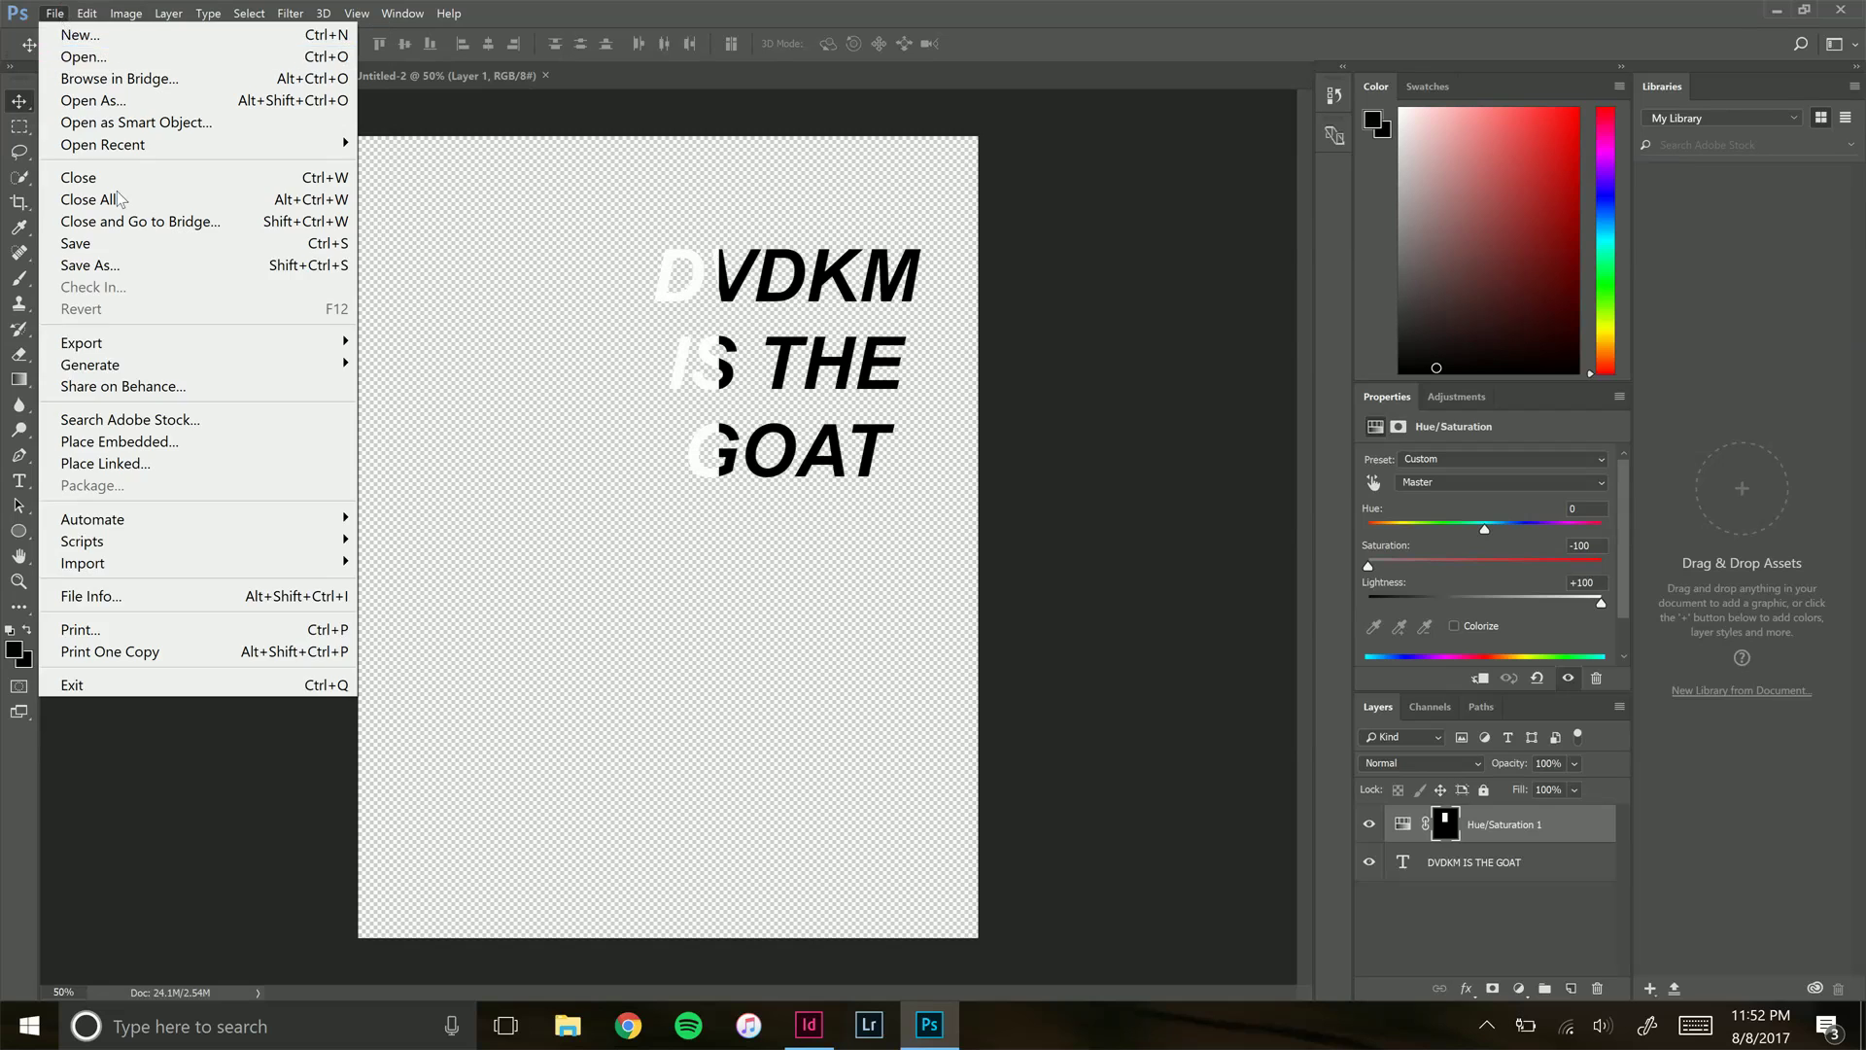
pyautogui.click(136, 265)
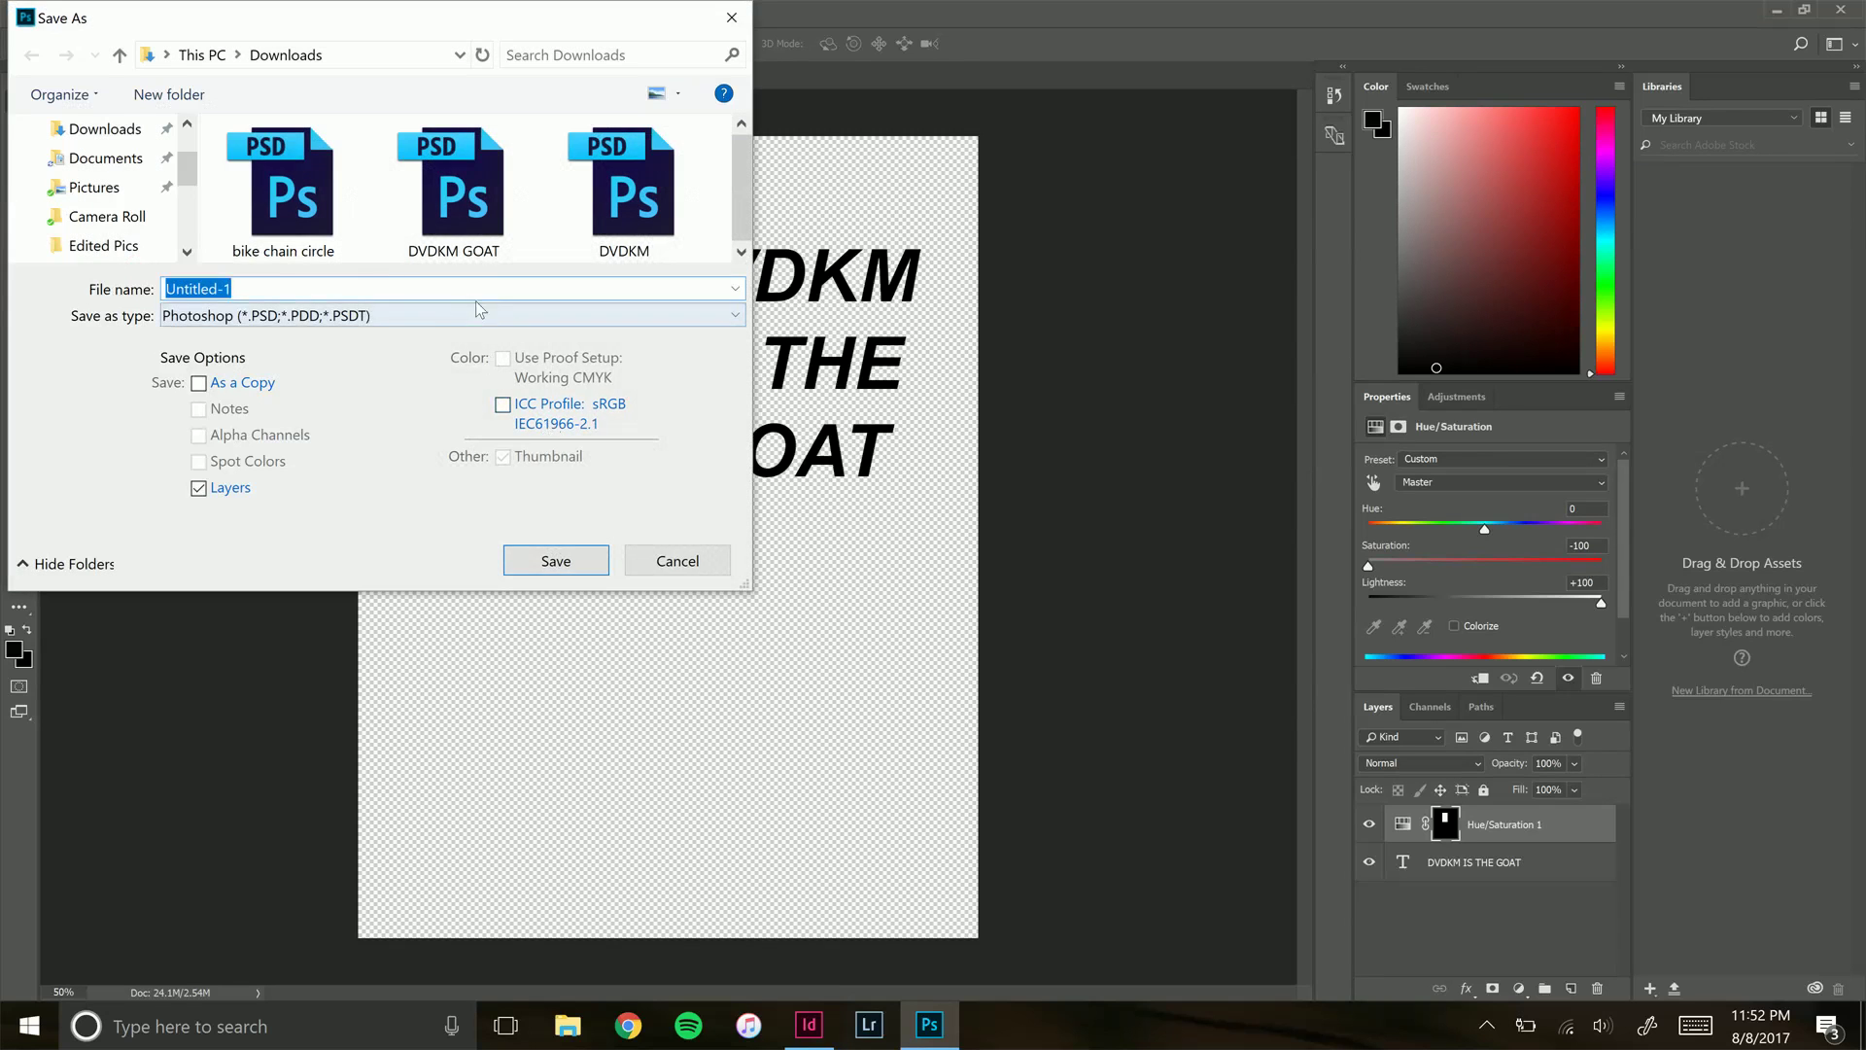
pyautogui.click(479, 313)
pyautogui.click(413, 338)
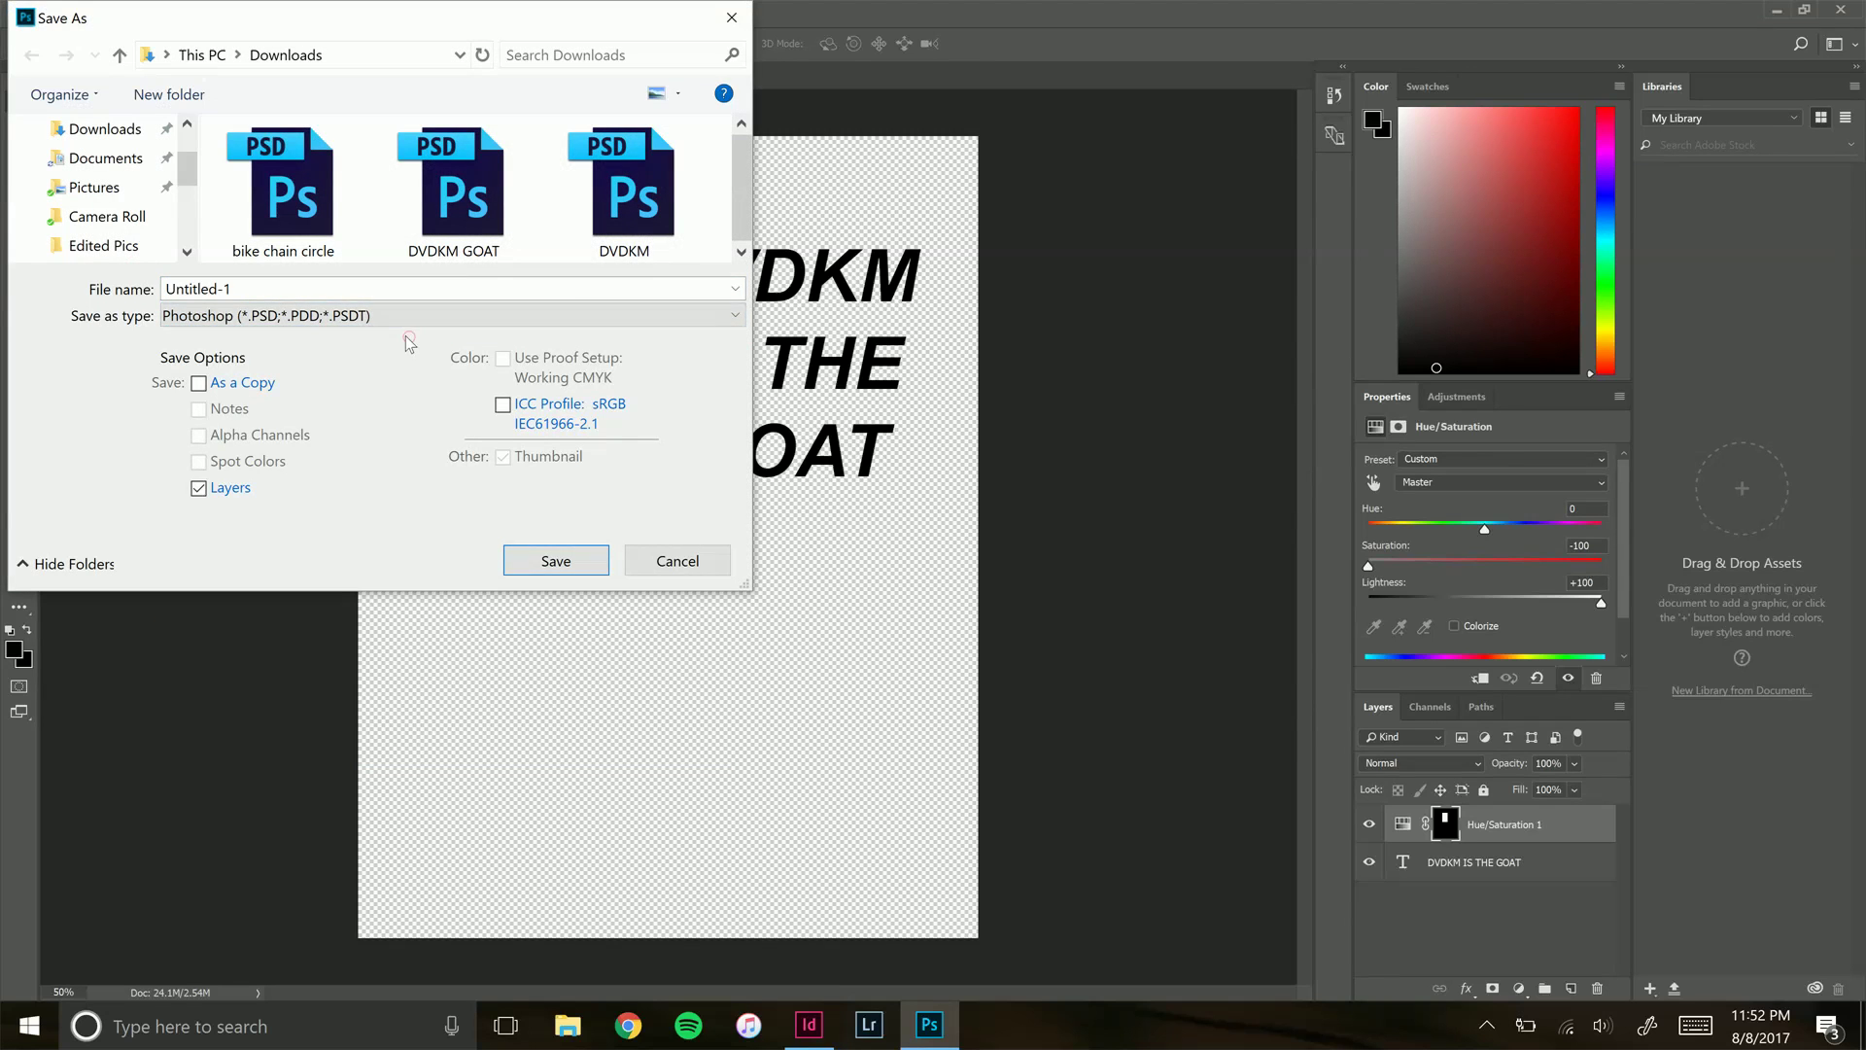
pyautogui.click(481, 225)
pyautogui.click(570, 568)
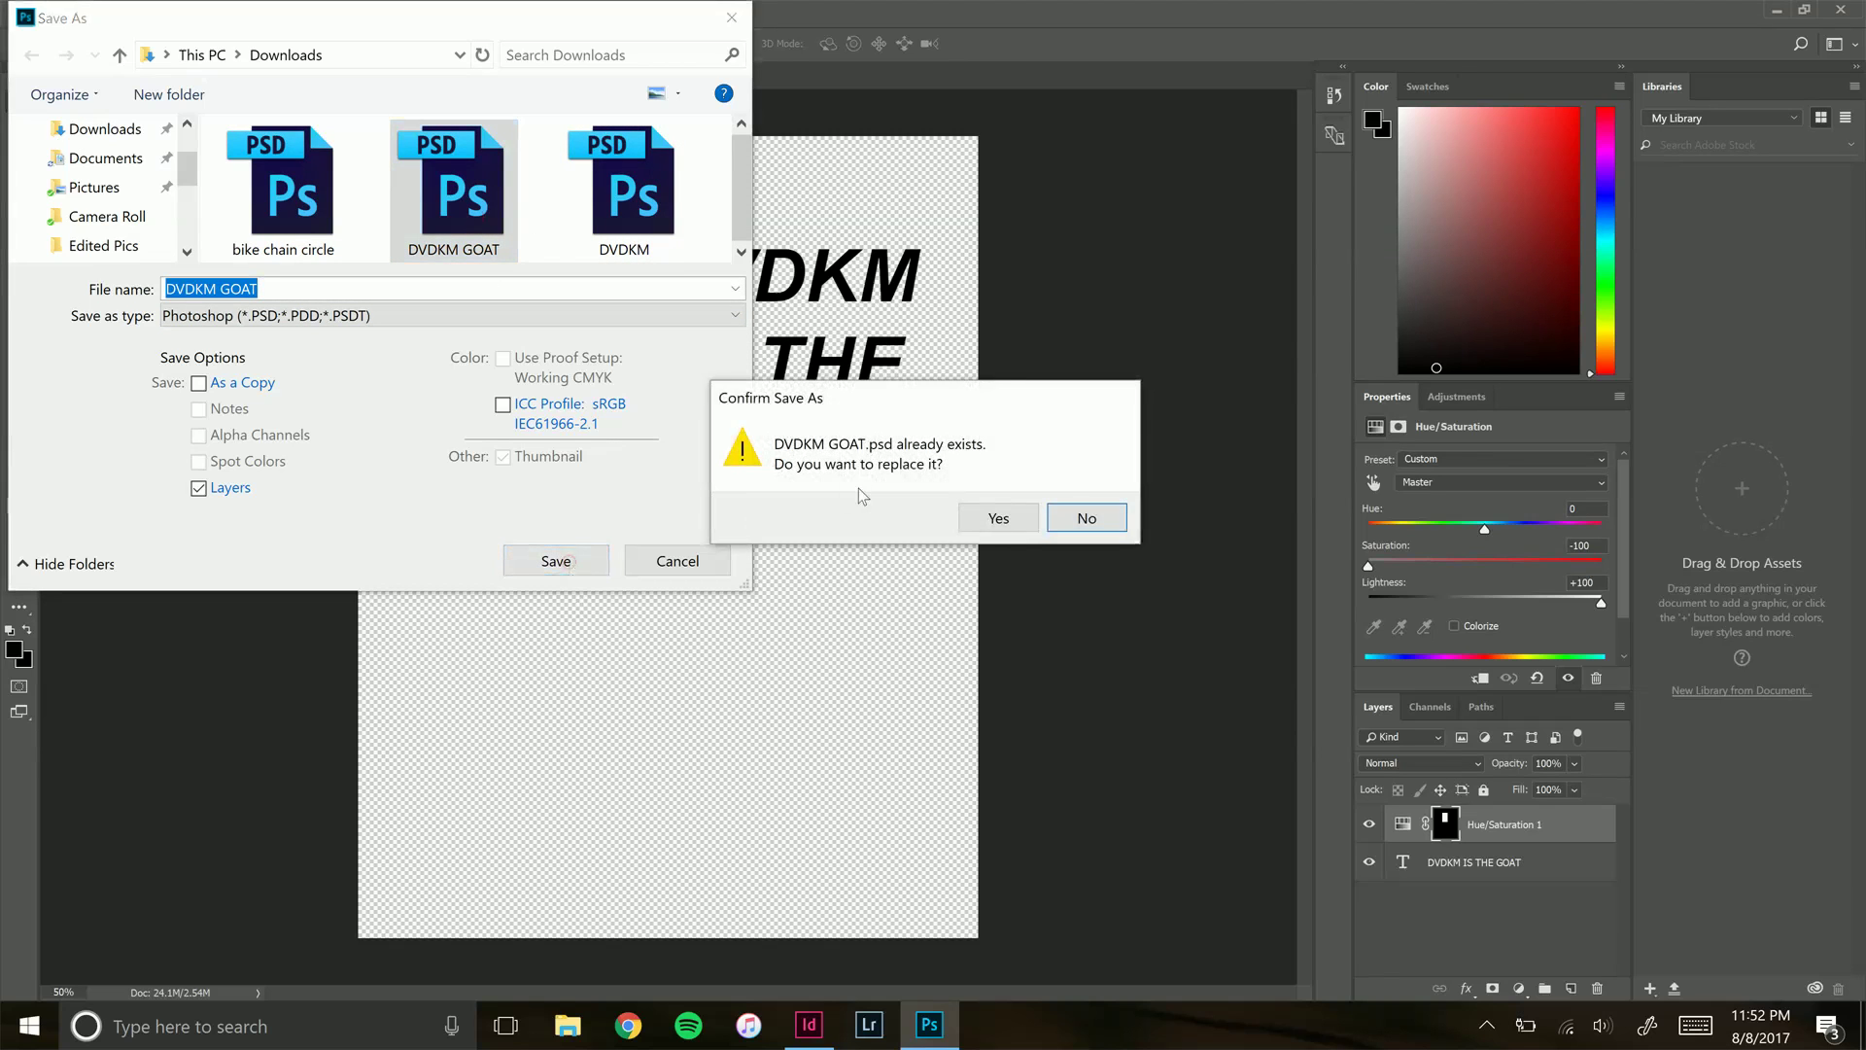
pyautogui.click(984, 517)
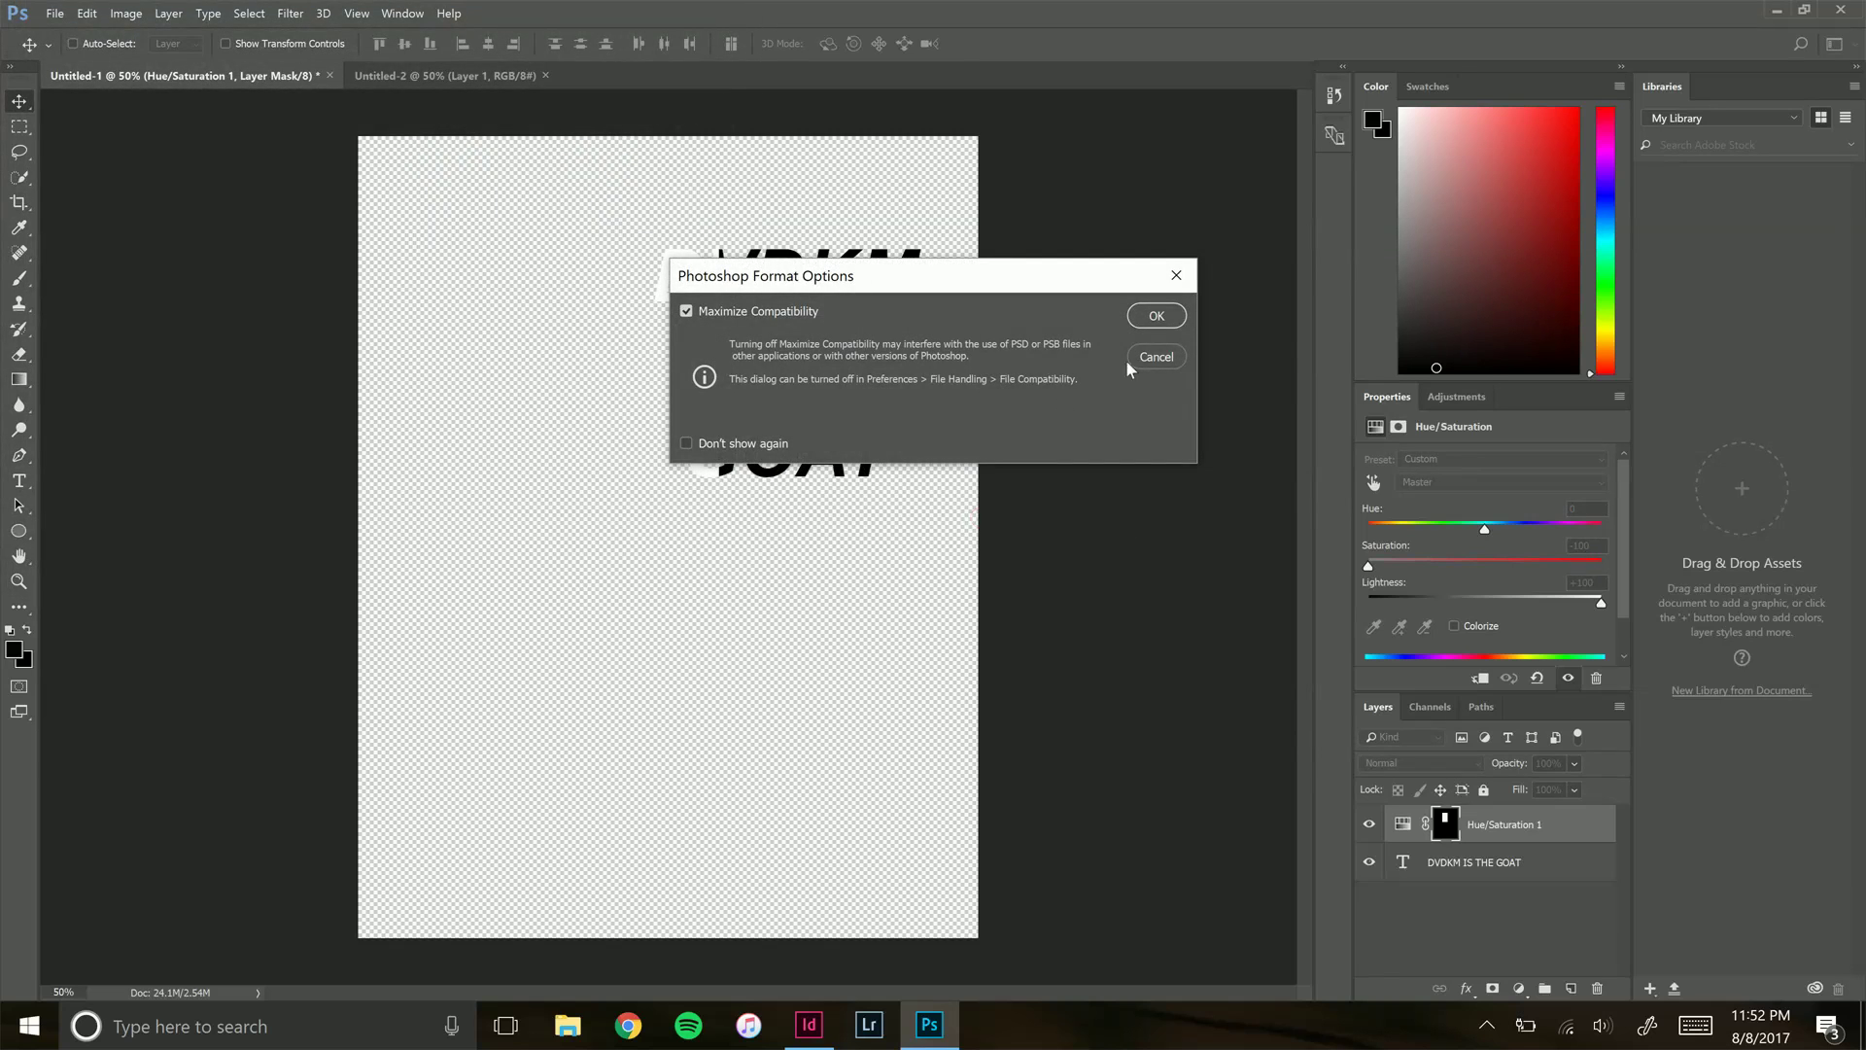
pyautogui.click(1155, 316)
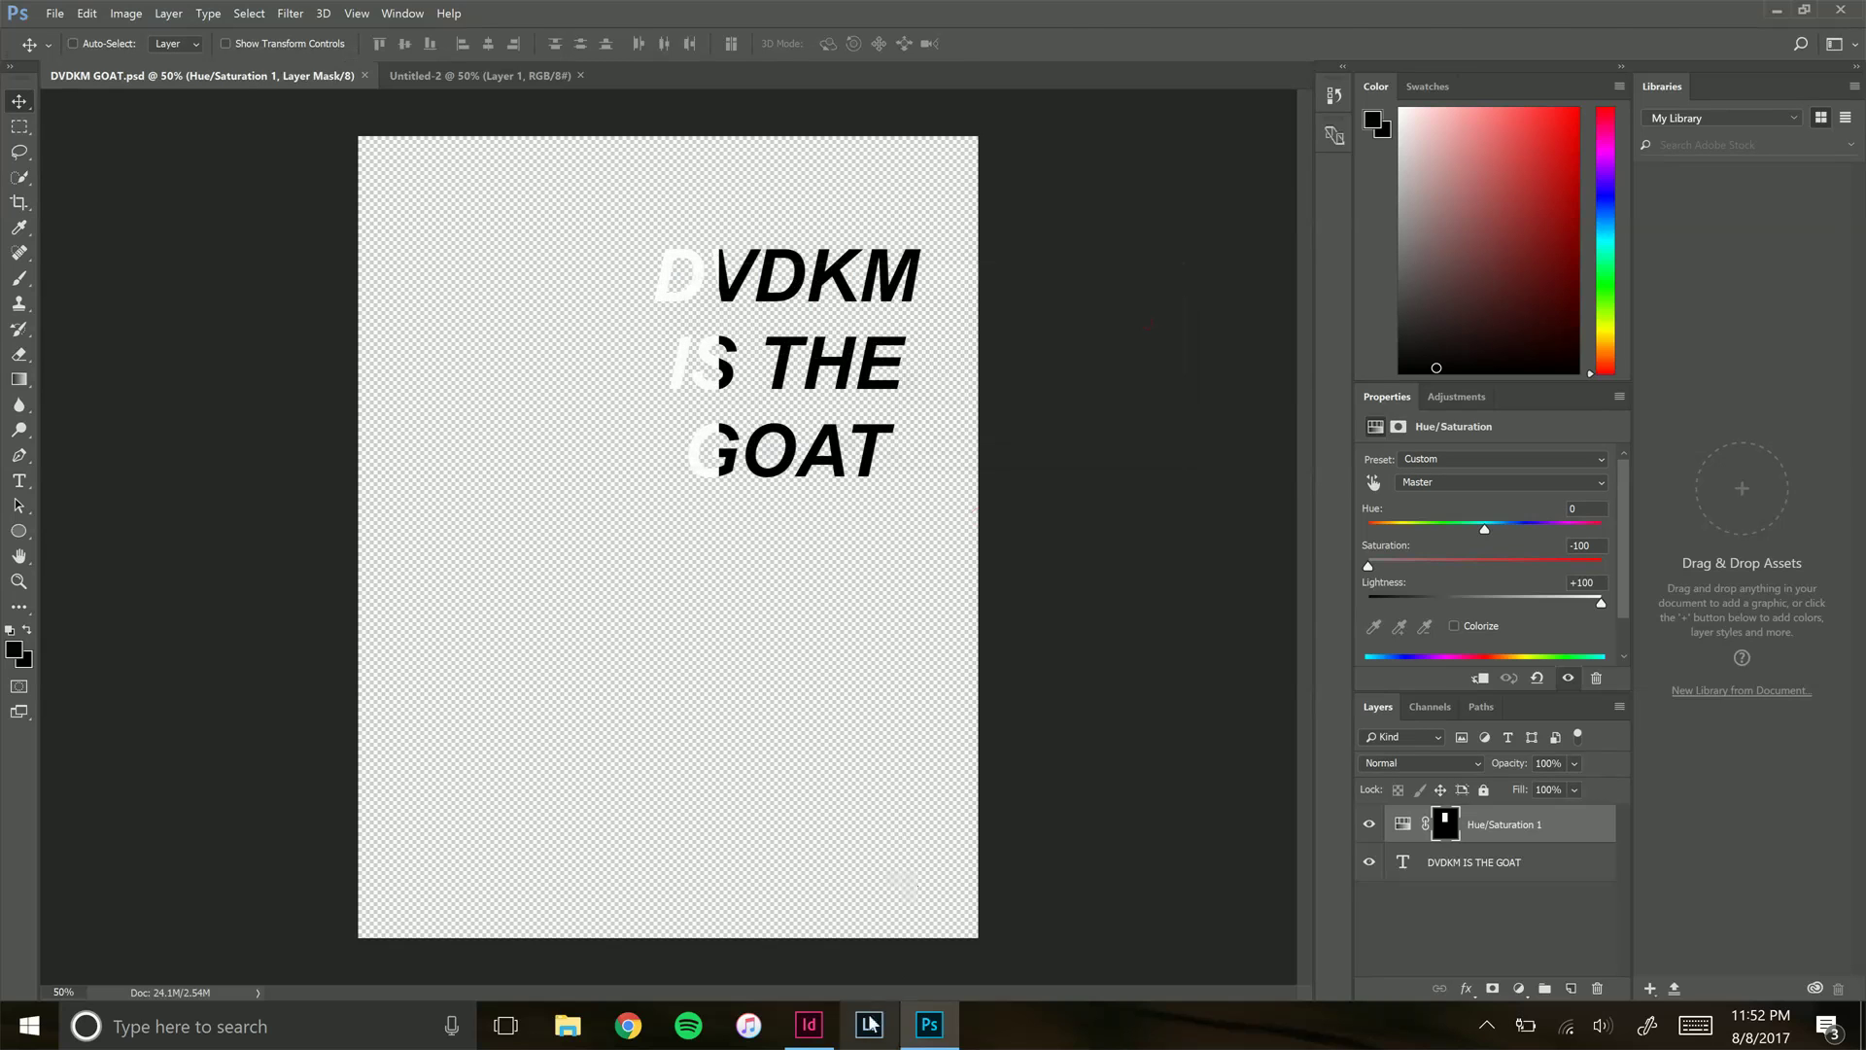
# Switch to InDesign and place the DVDKM GOAT file from the Downloads folder on the spread's right page
pyautogui.click(809, 1024)
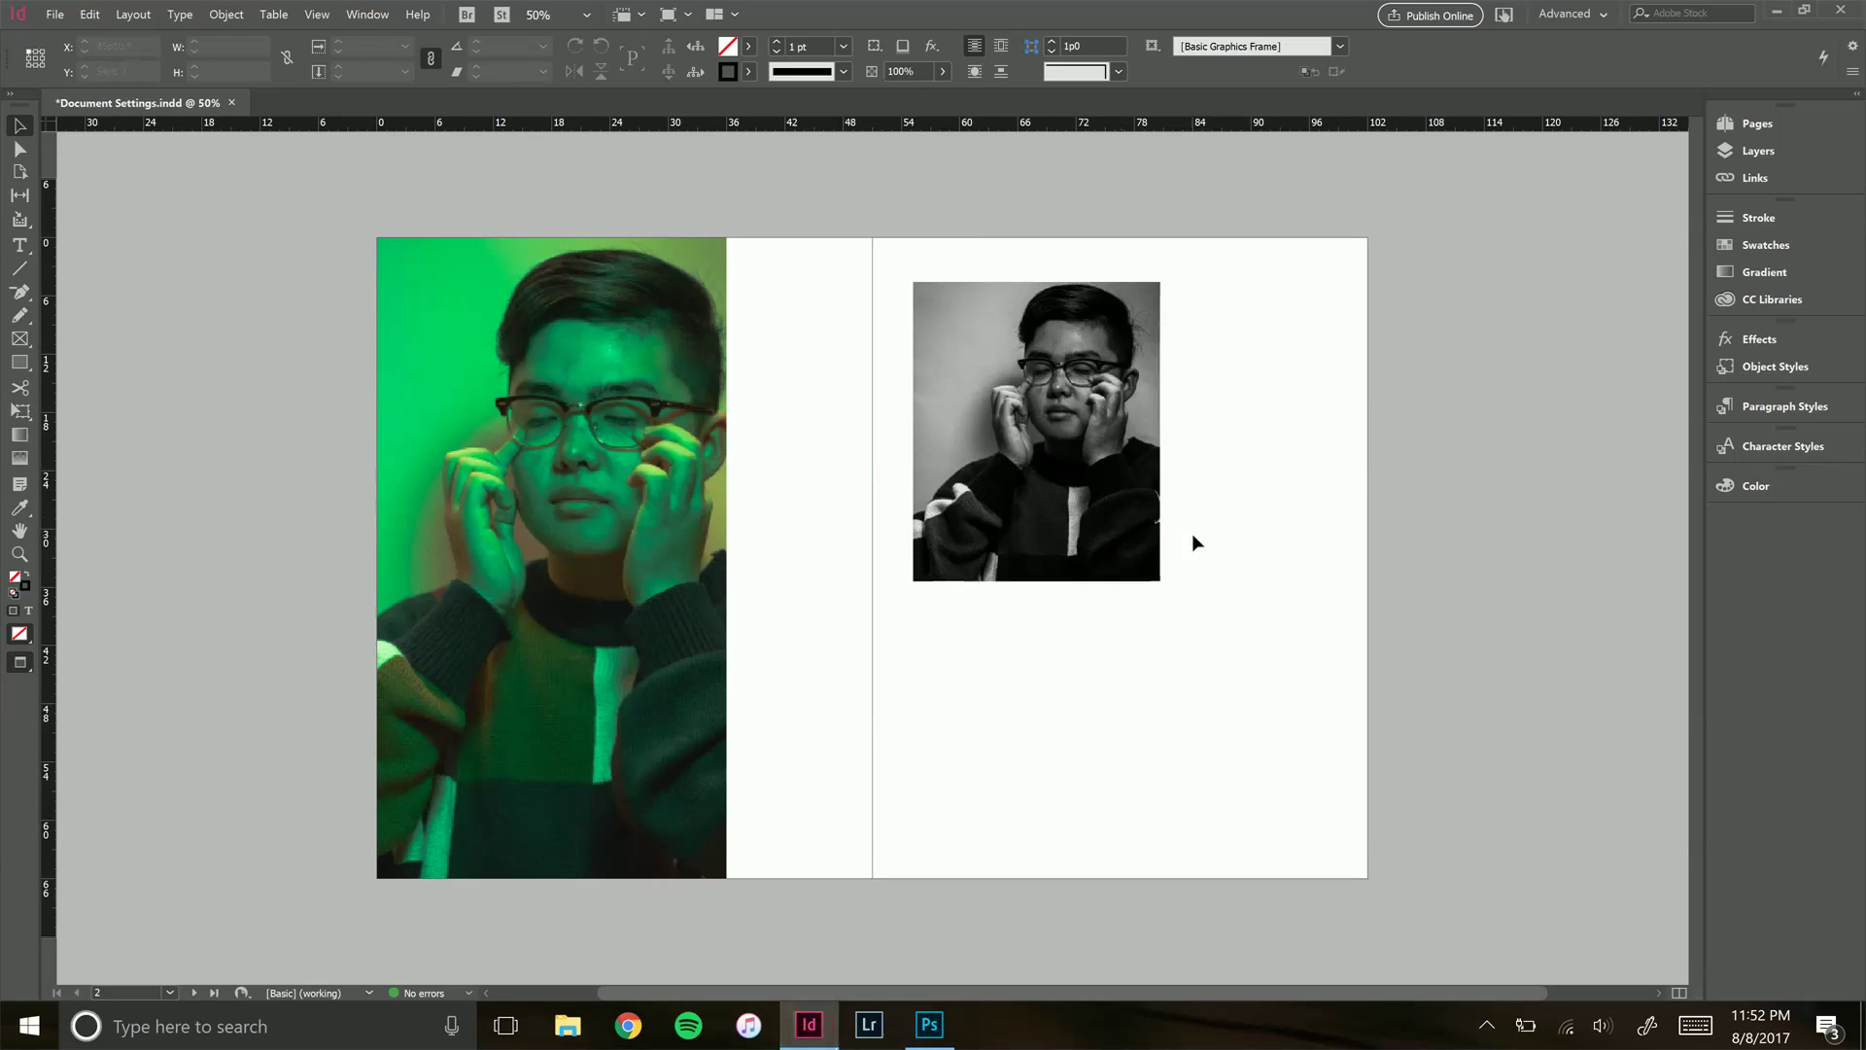
pyautogui.hotkey('ctrl', 'd')
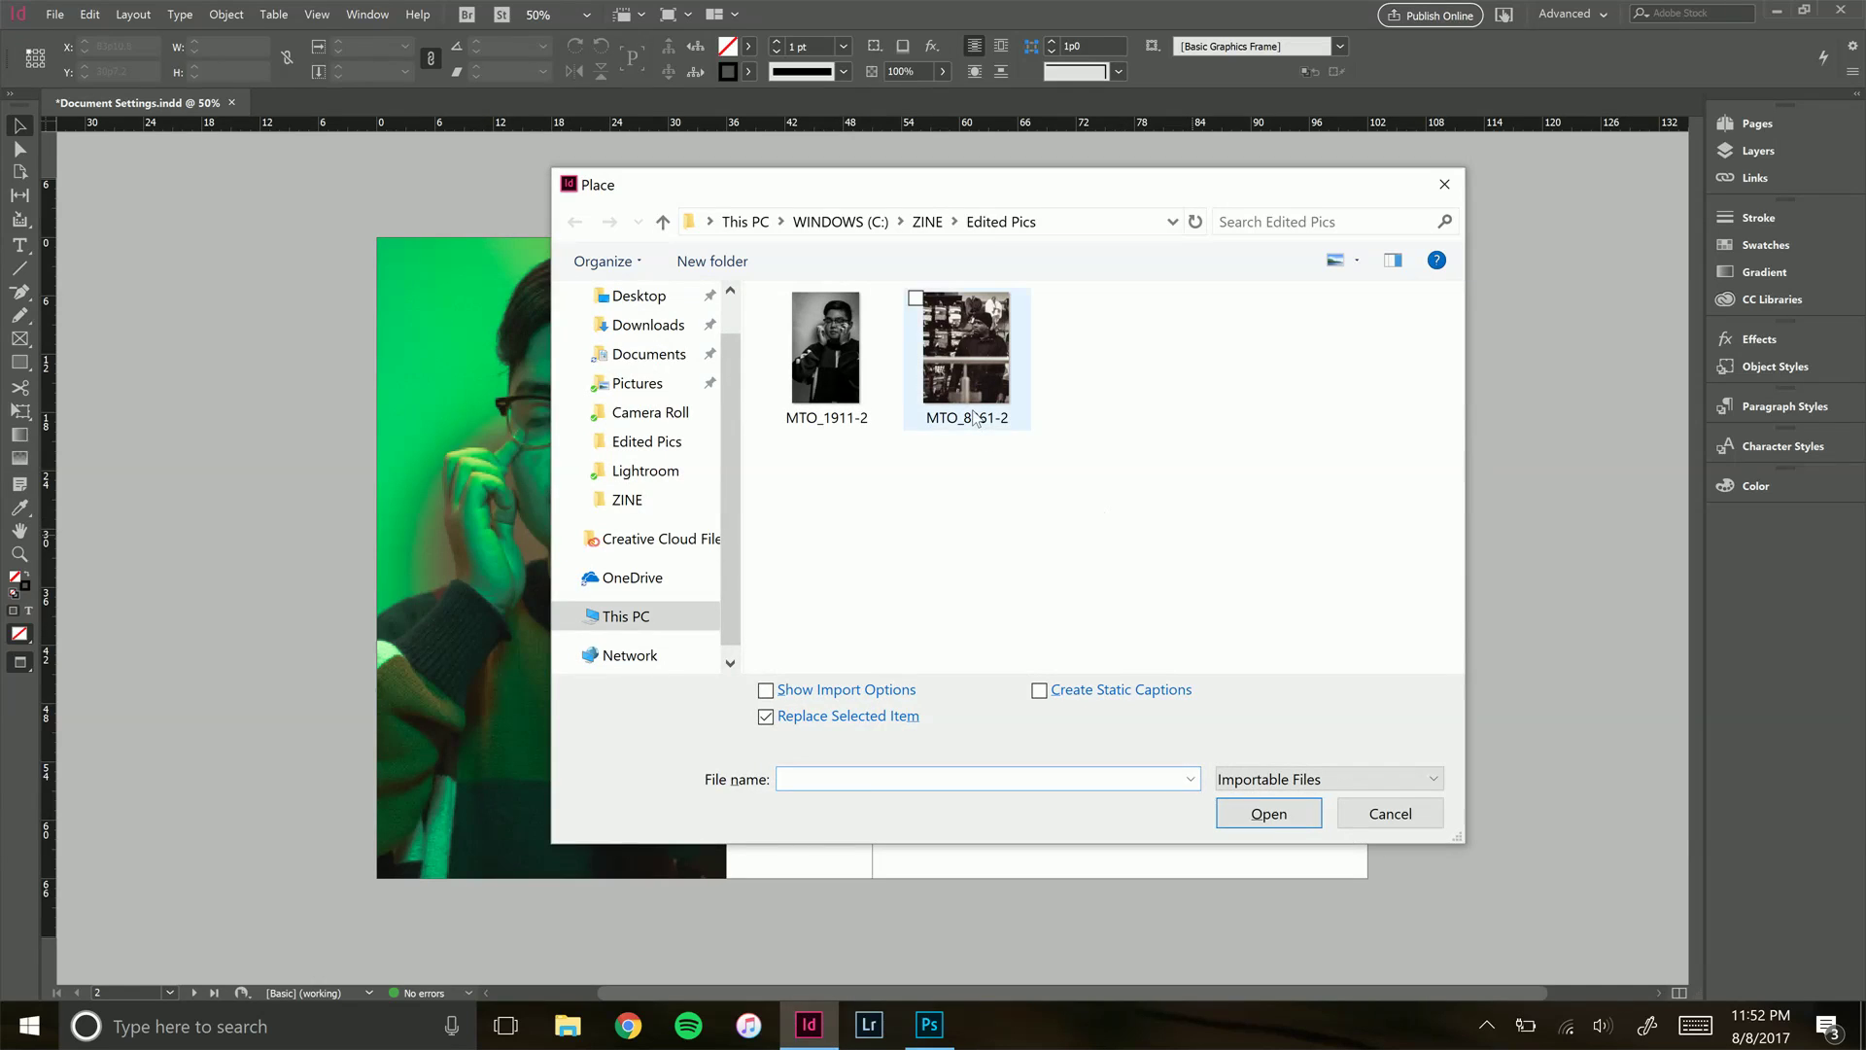
pyautogui.click(649, 327)
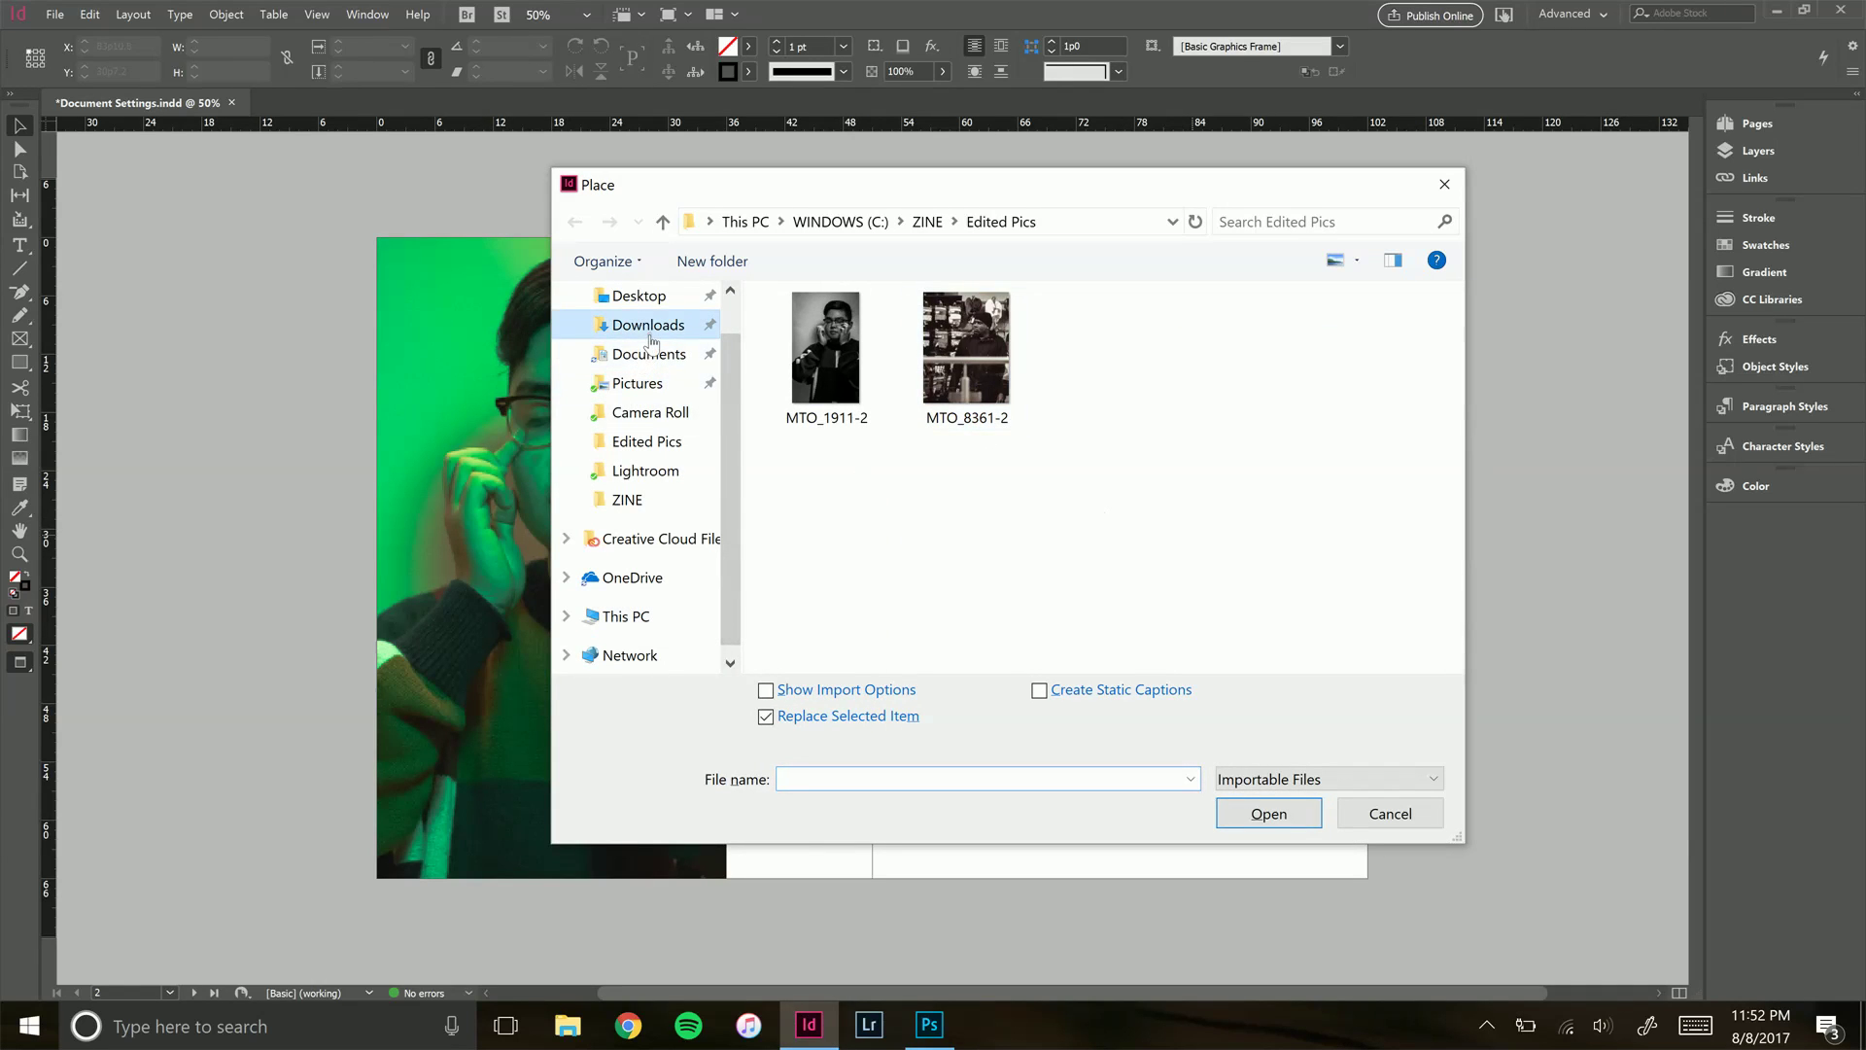
pyautogui.doubleClick(1019, 420)
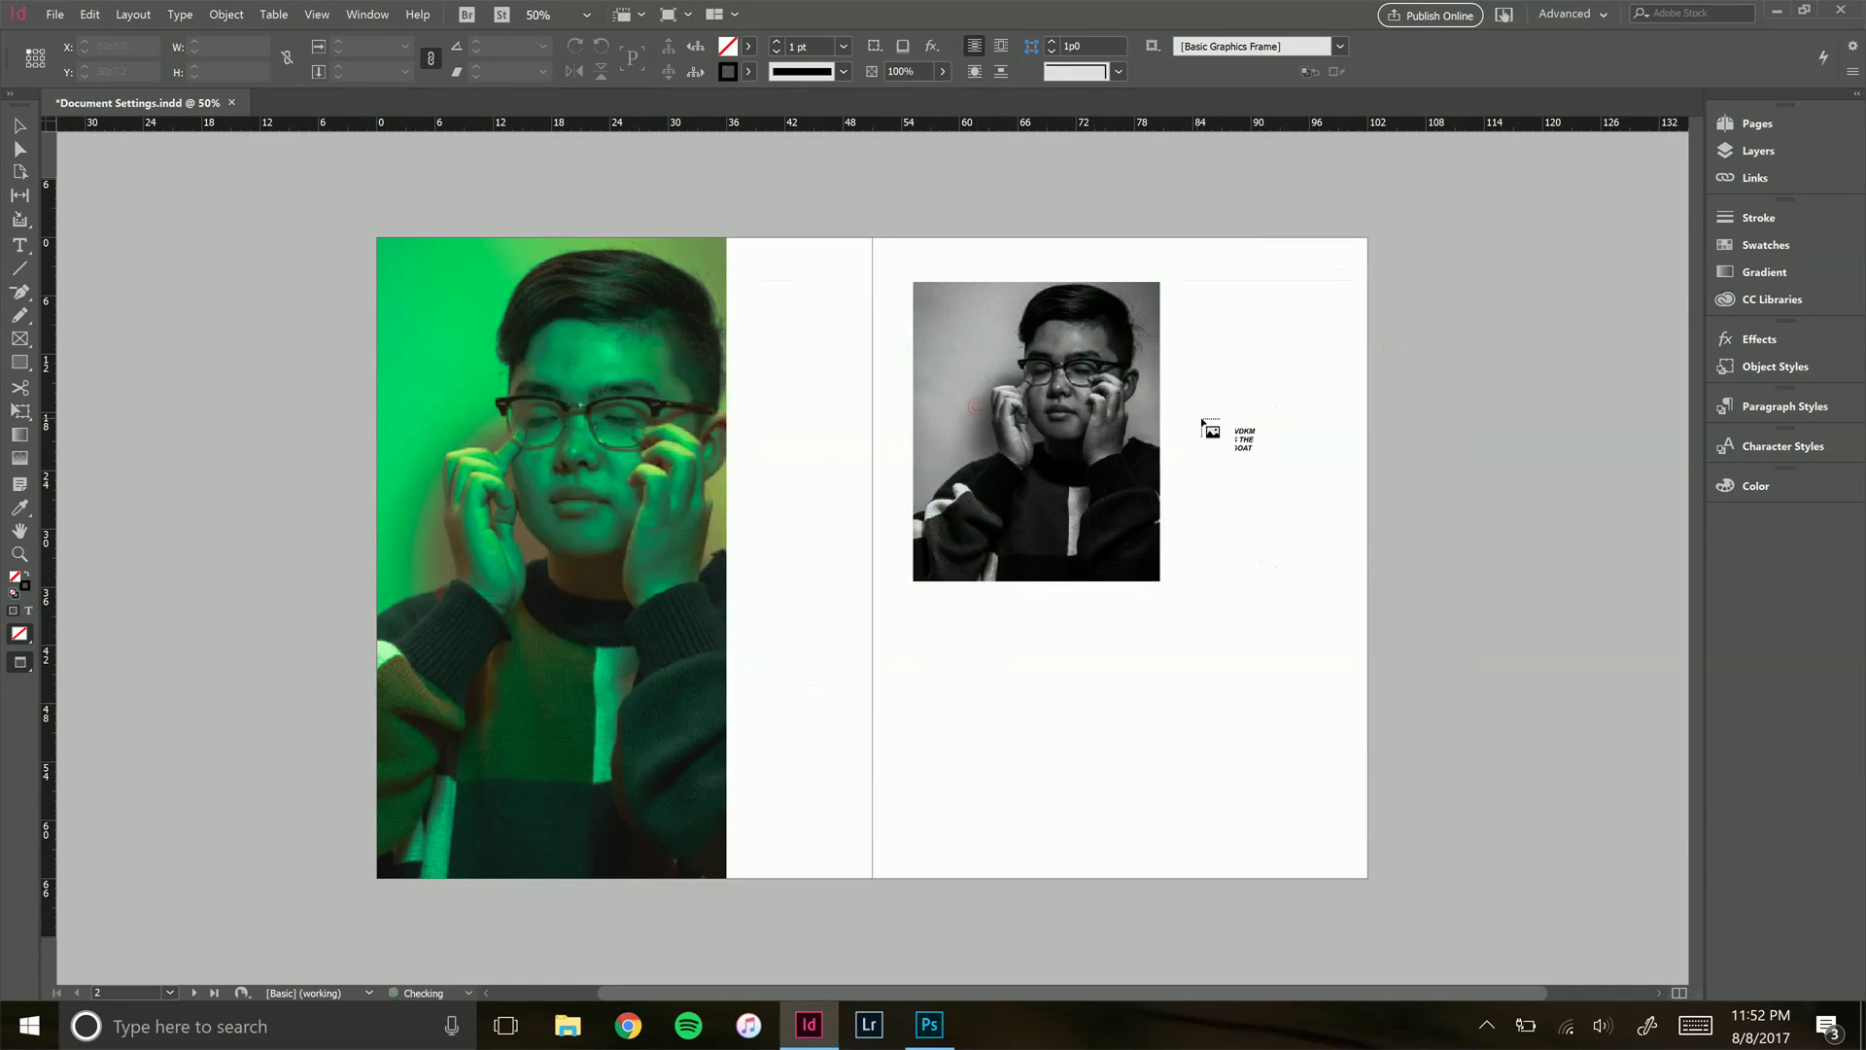
pyautogui.click(1222, 395)
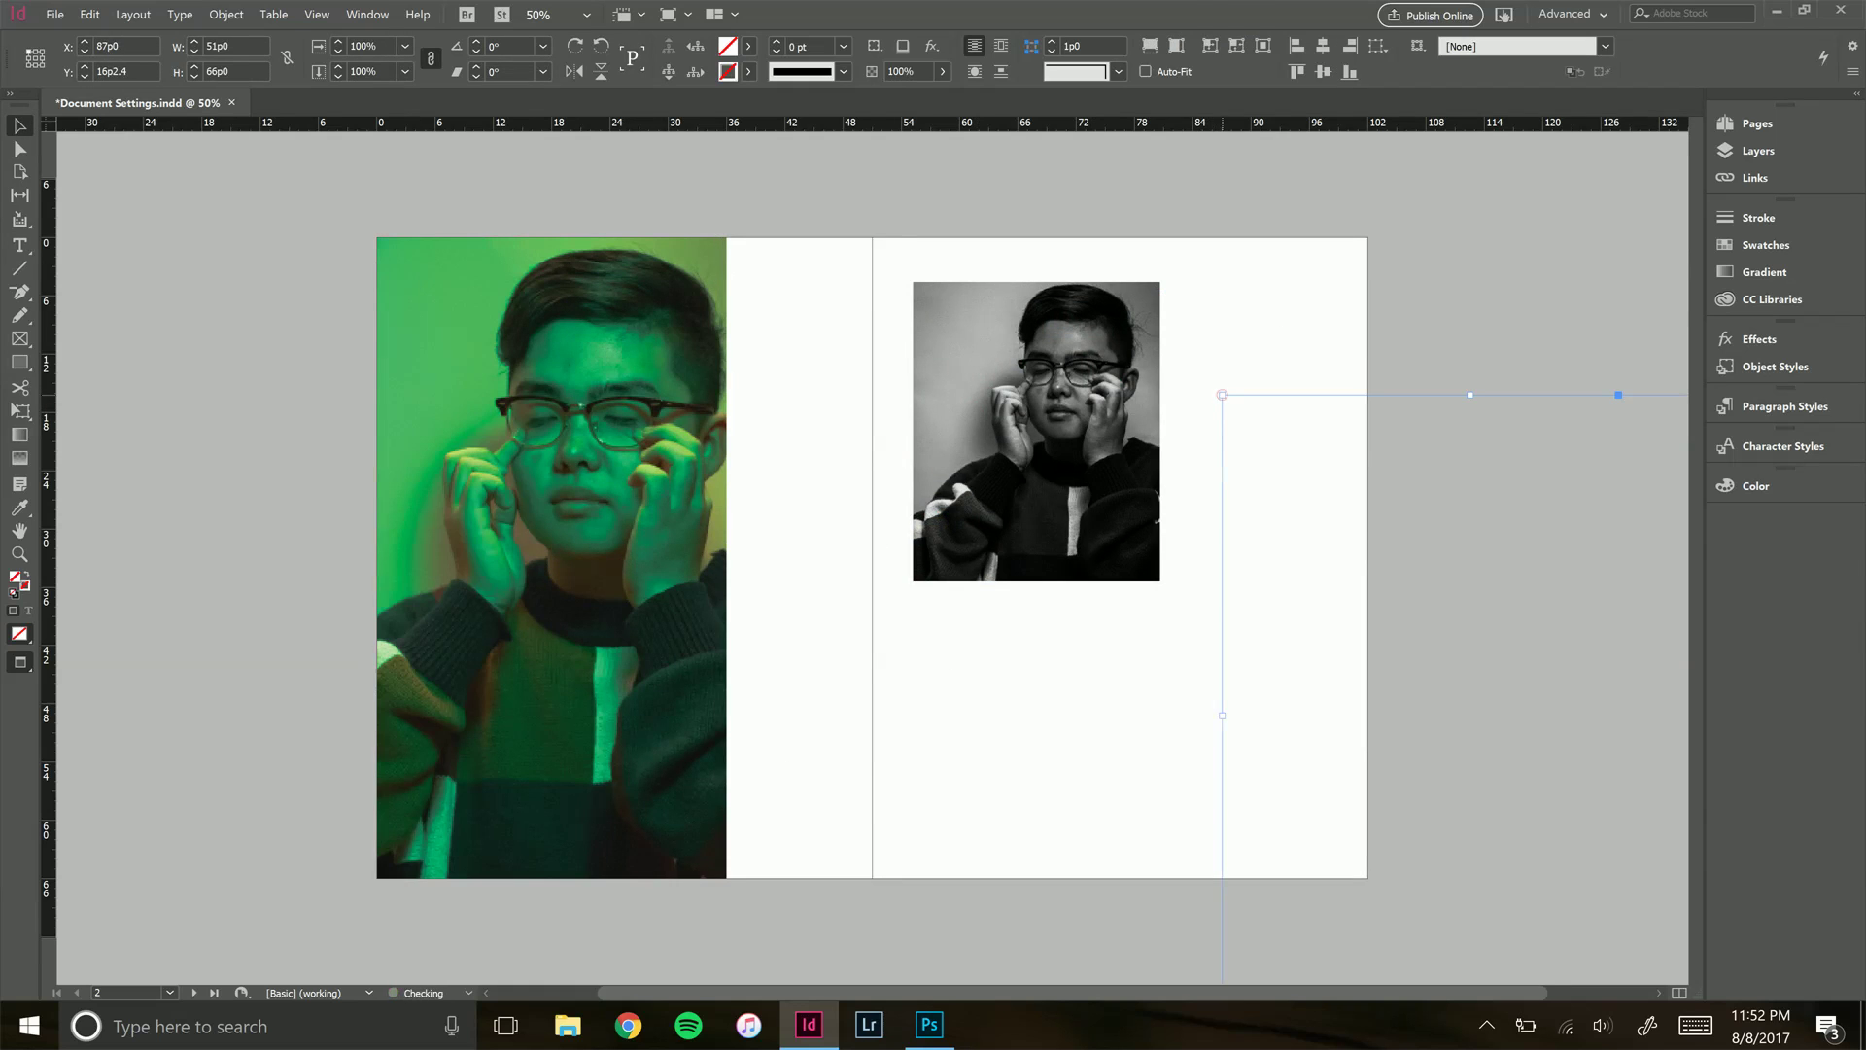
# Align the placed text graphic with the right page at X 51p0, Y 0p0, overlapping the black-and-white portrait, and deselect it
pyautogui.moveTo(1614, 824); pyautogui.dragTo(1268, 661)
pyautogui.hotkey('ctrl', '=')
pyautogui.hotkey('ctrl', '=')
pyautogui.hotkey('ctrl', '=')
pyautogui.hotkey('ctrl', '=')
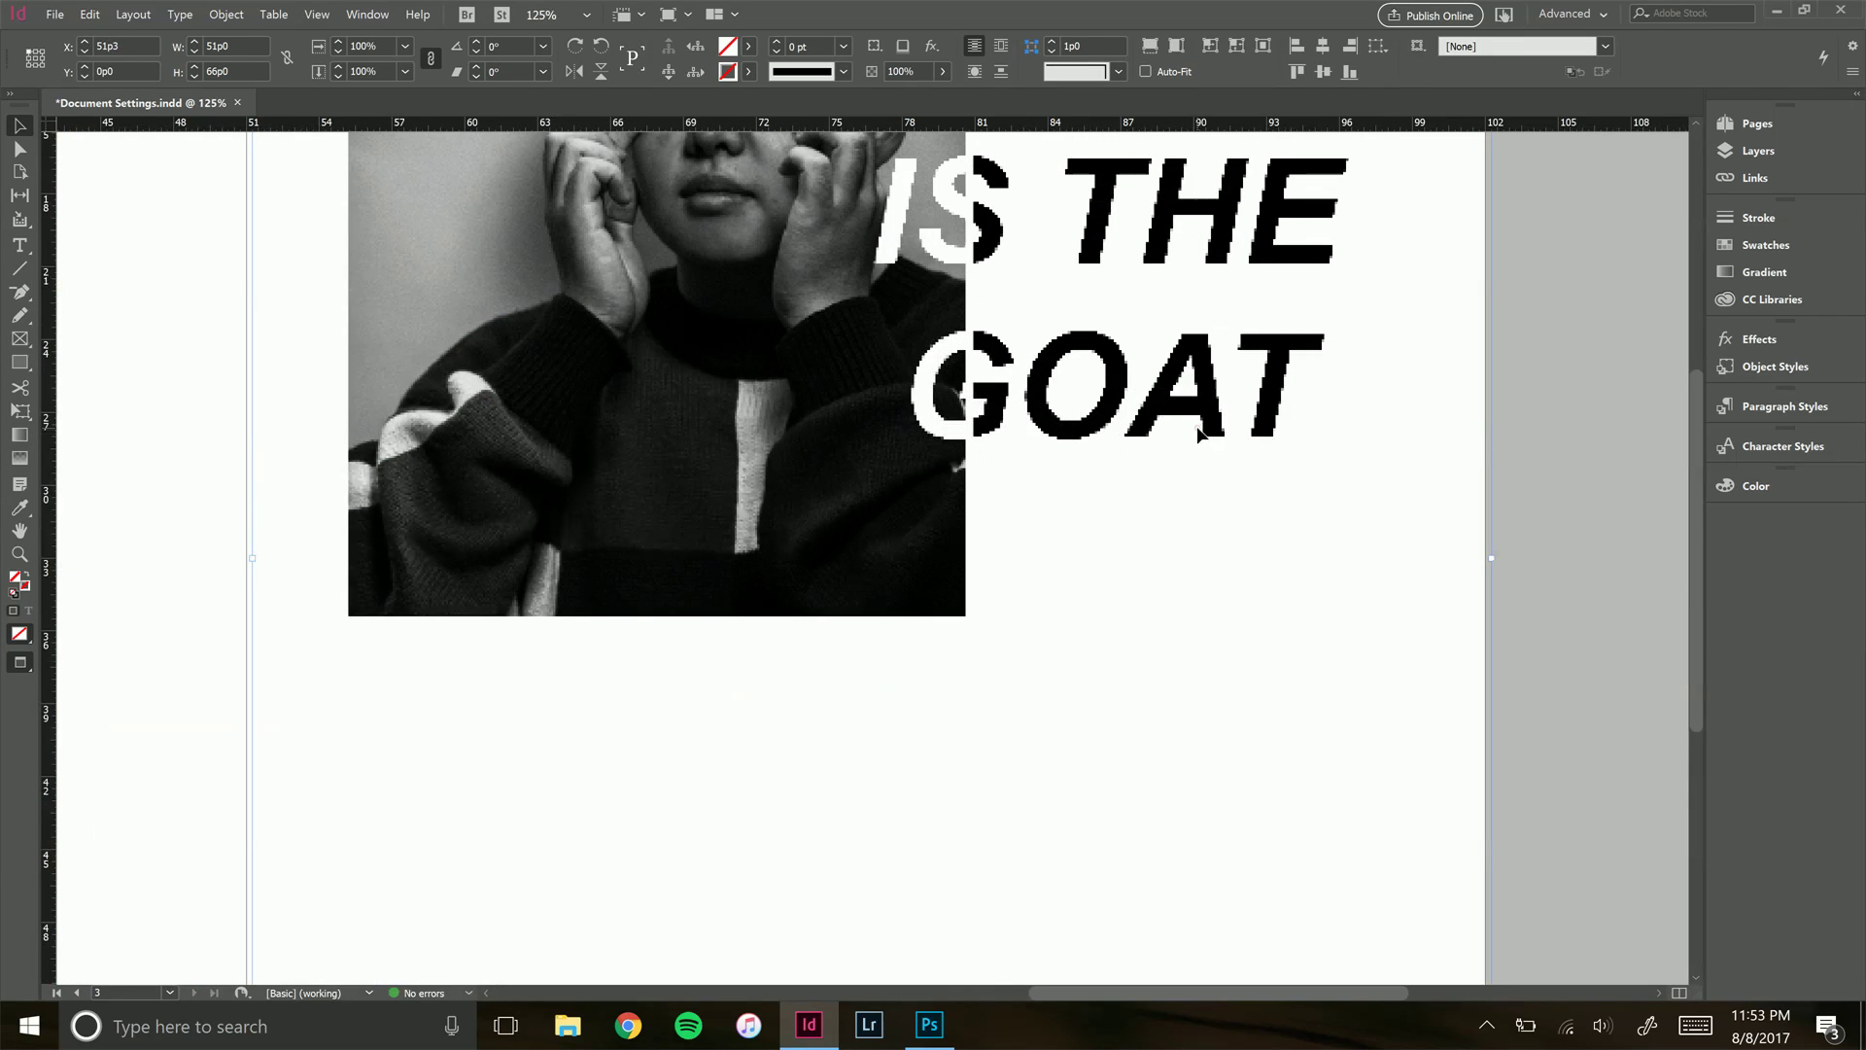
pyautogui.moveTo(872, 558); pyautogui.dragTo(865, 558)
pyautogui.hotkey('ctrl', '-')
pyautogui.hotkey('ctrl', '-')
pyautogui.hotkey('ctrl', '-')
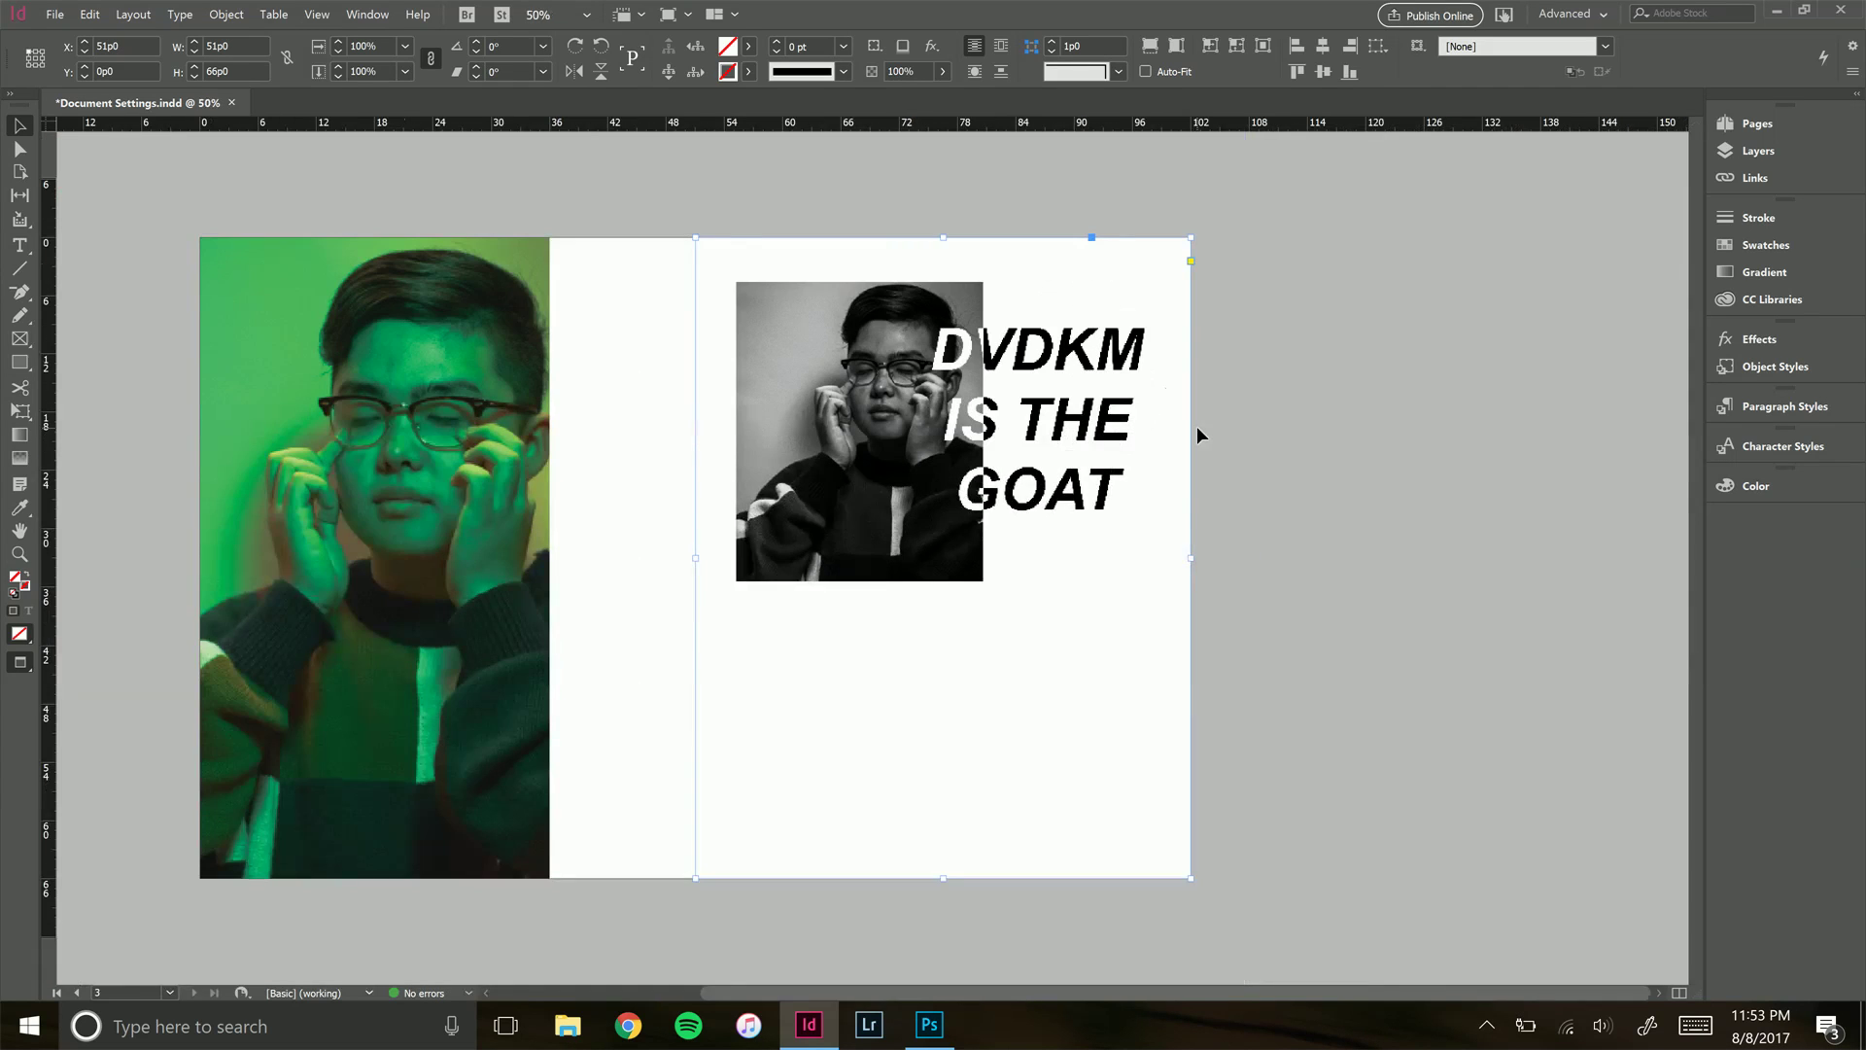
pyautogui.click(1320, 542)
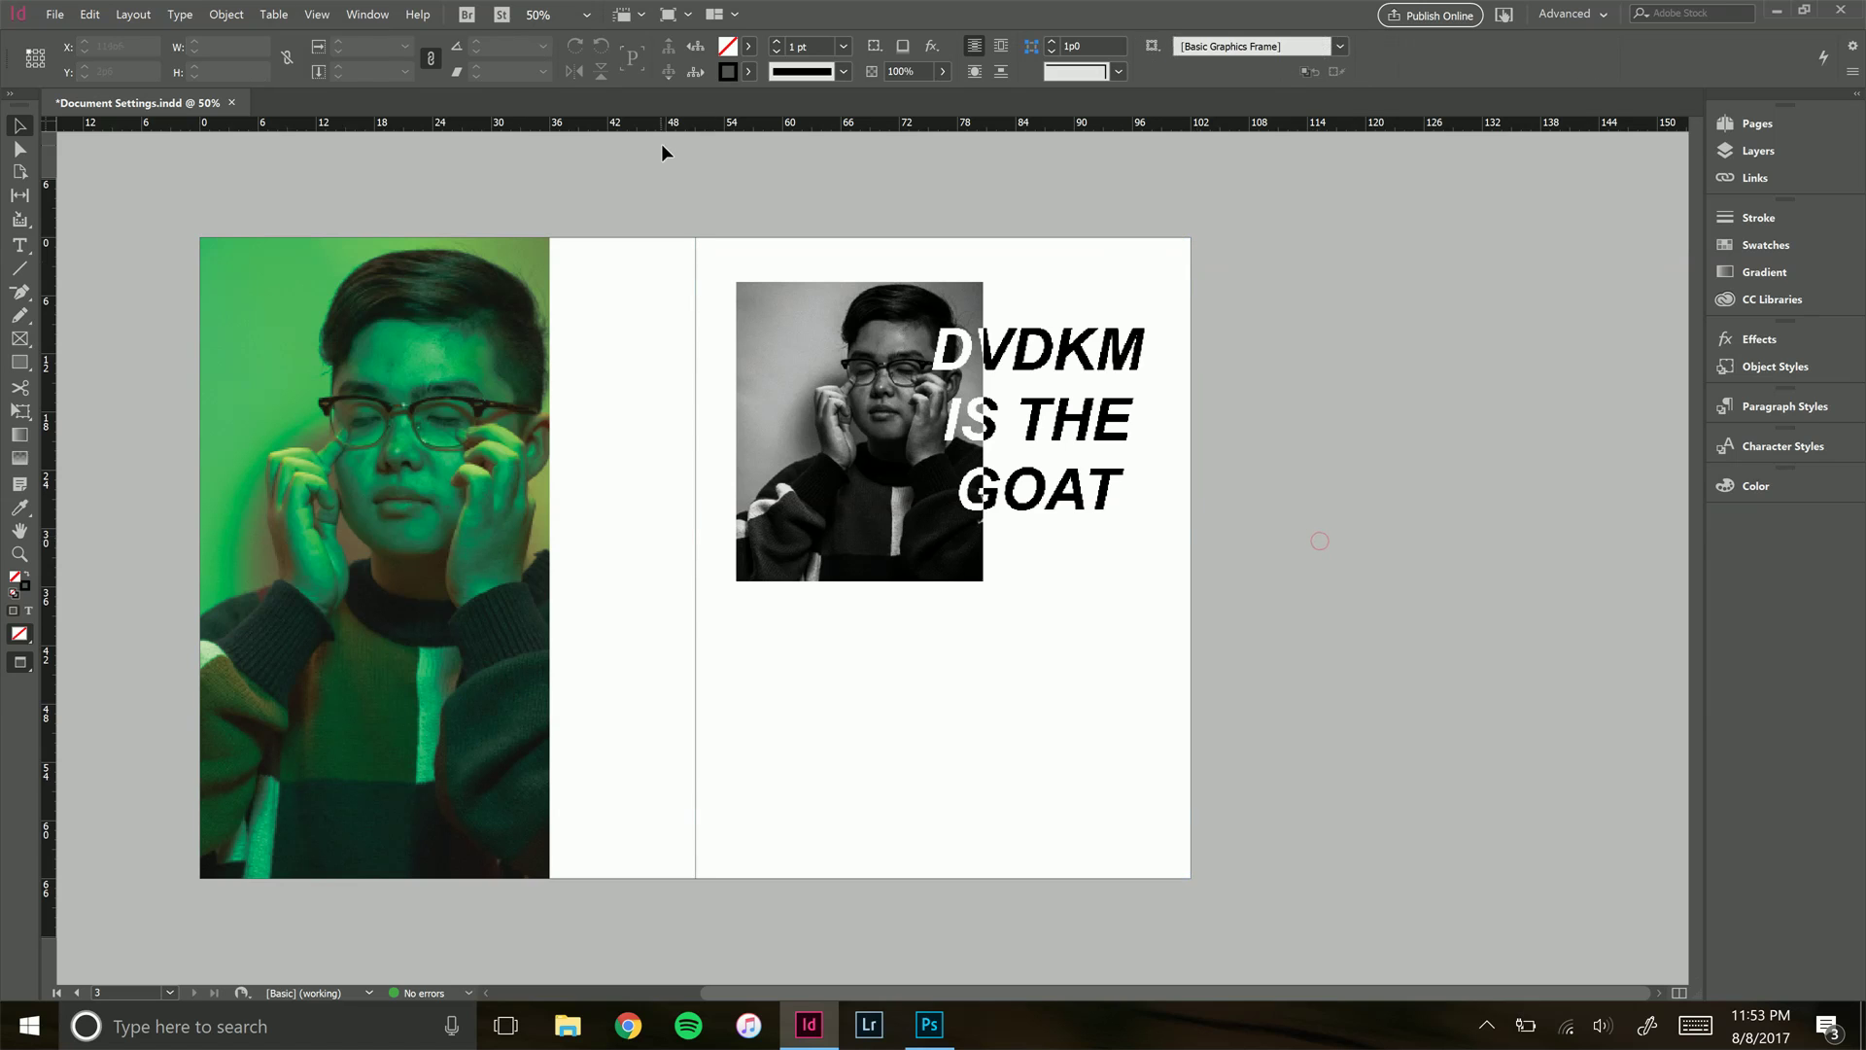
# Set the document's display performance to high quality so the placed graphics render sharply
pyautogui.click(315, 14)
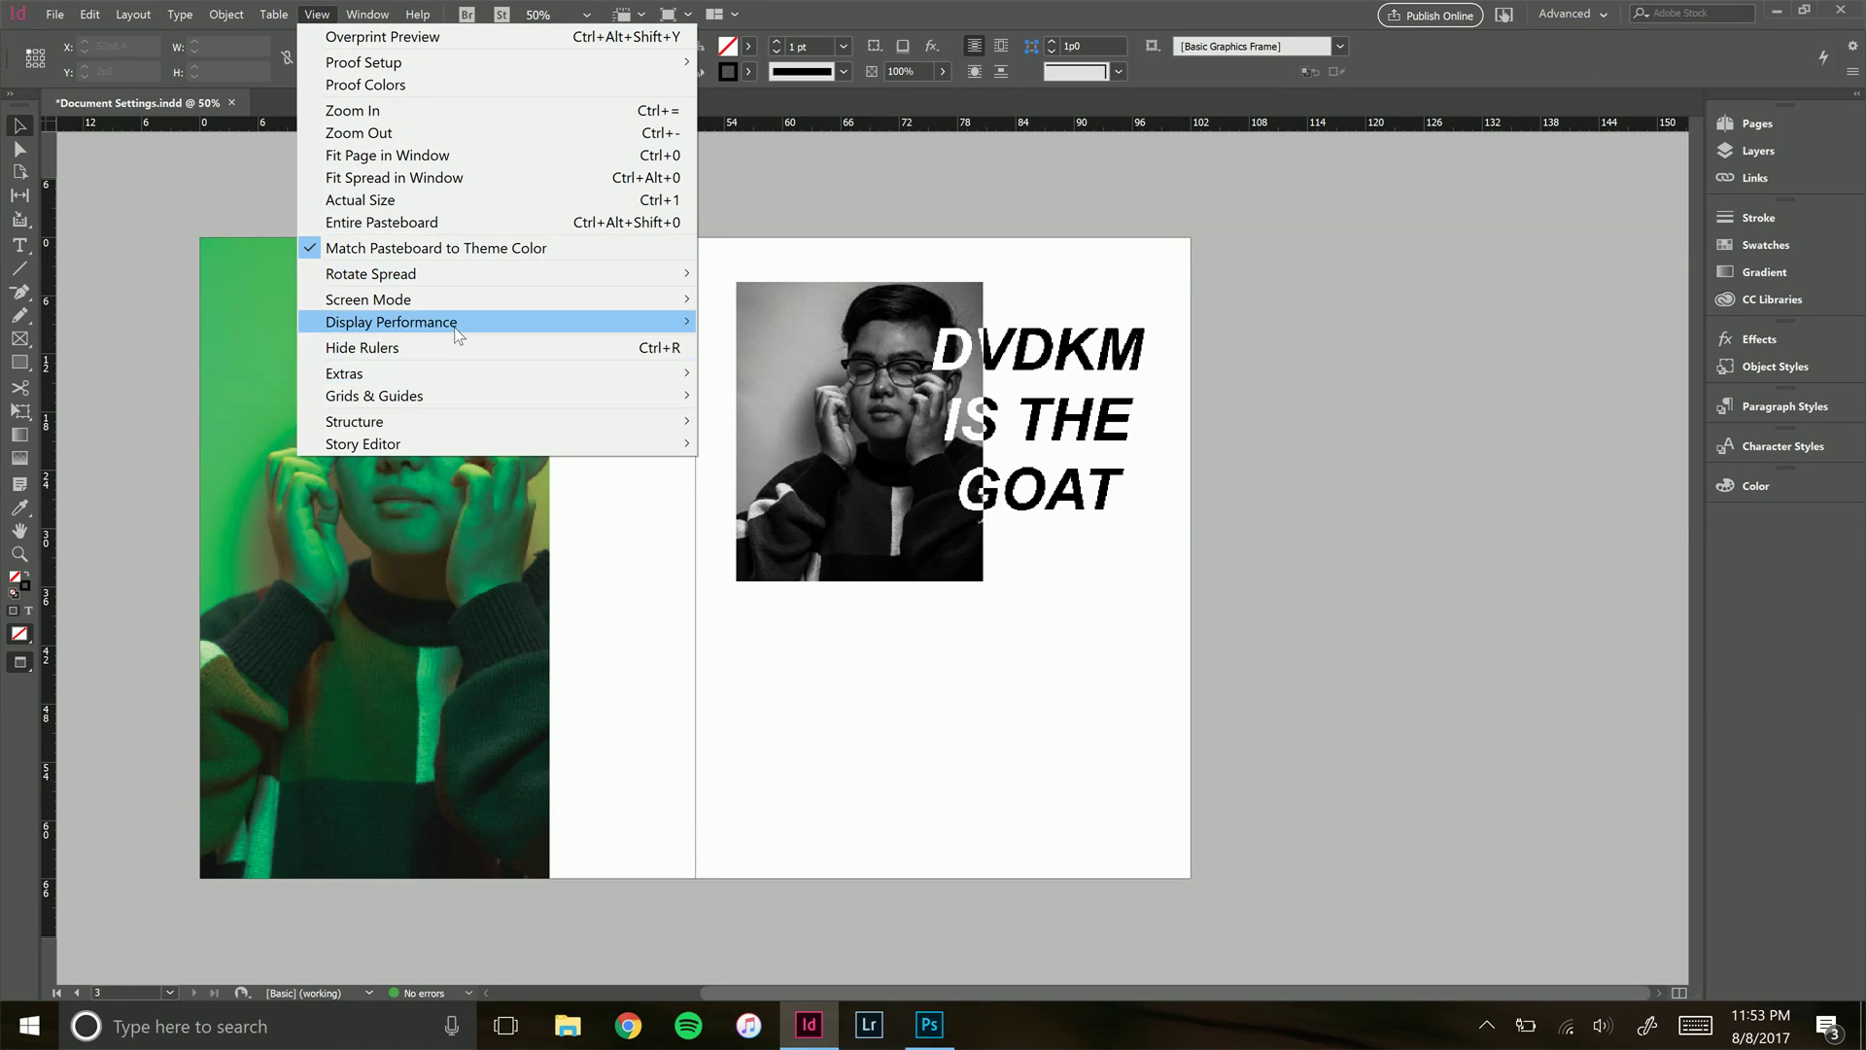
pyautogui.moveTo(455, 323)
pyautogui.click(761, 373)
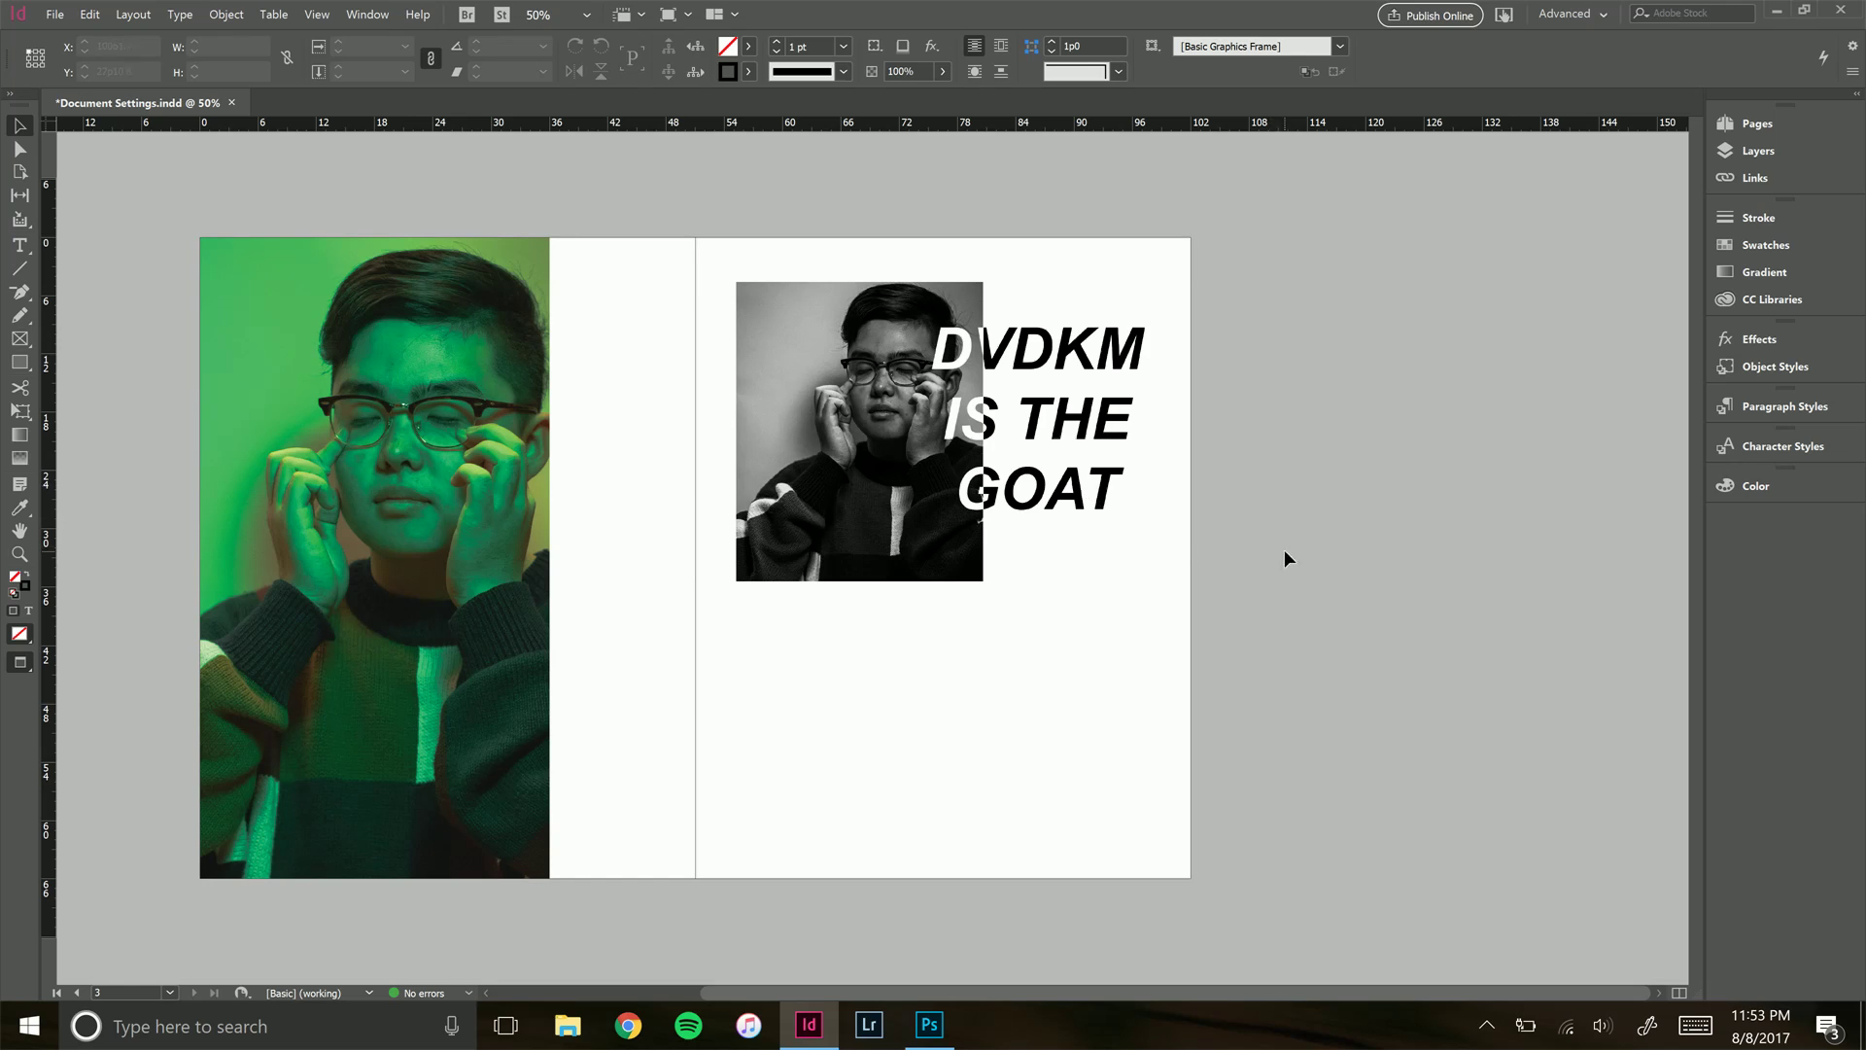
# Move the black-and-white portrait and the text graphic up together by about 1p6, and deselect them
pyautogui.moveTo(1310, 597); pyautogui.dragTo(918, 440)
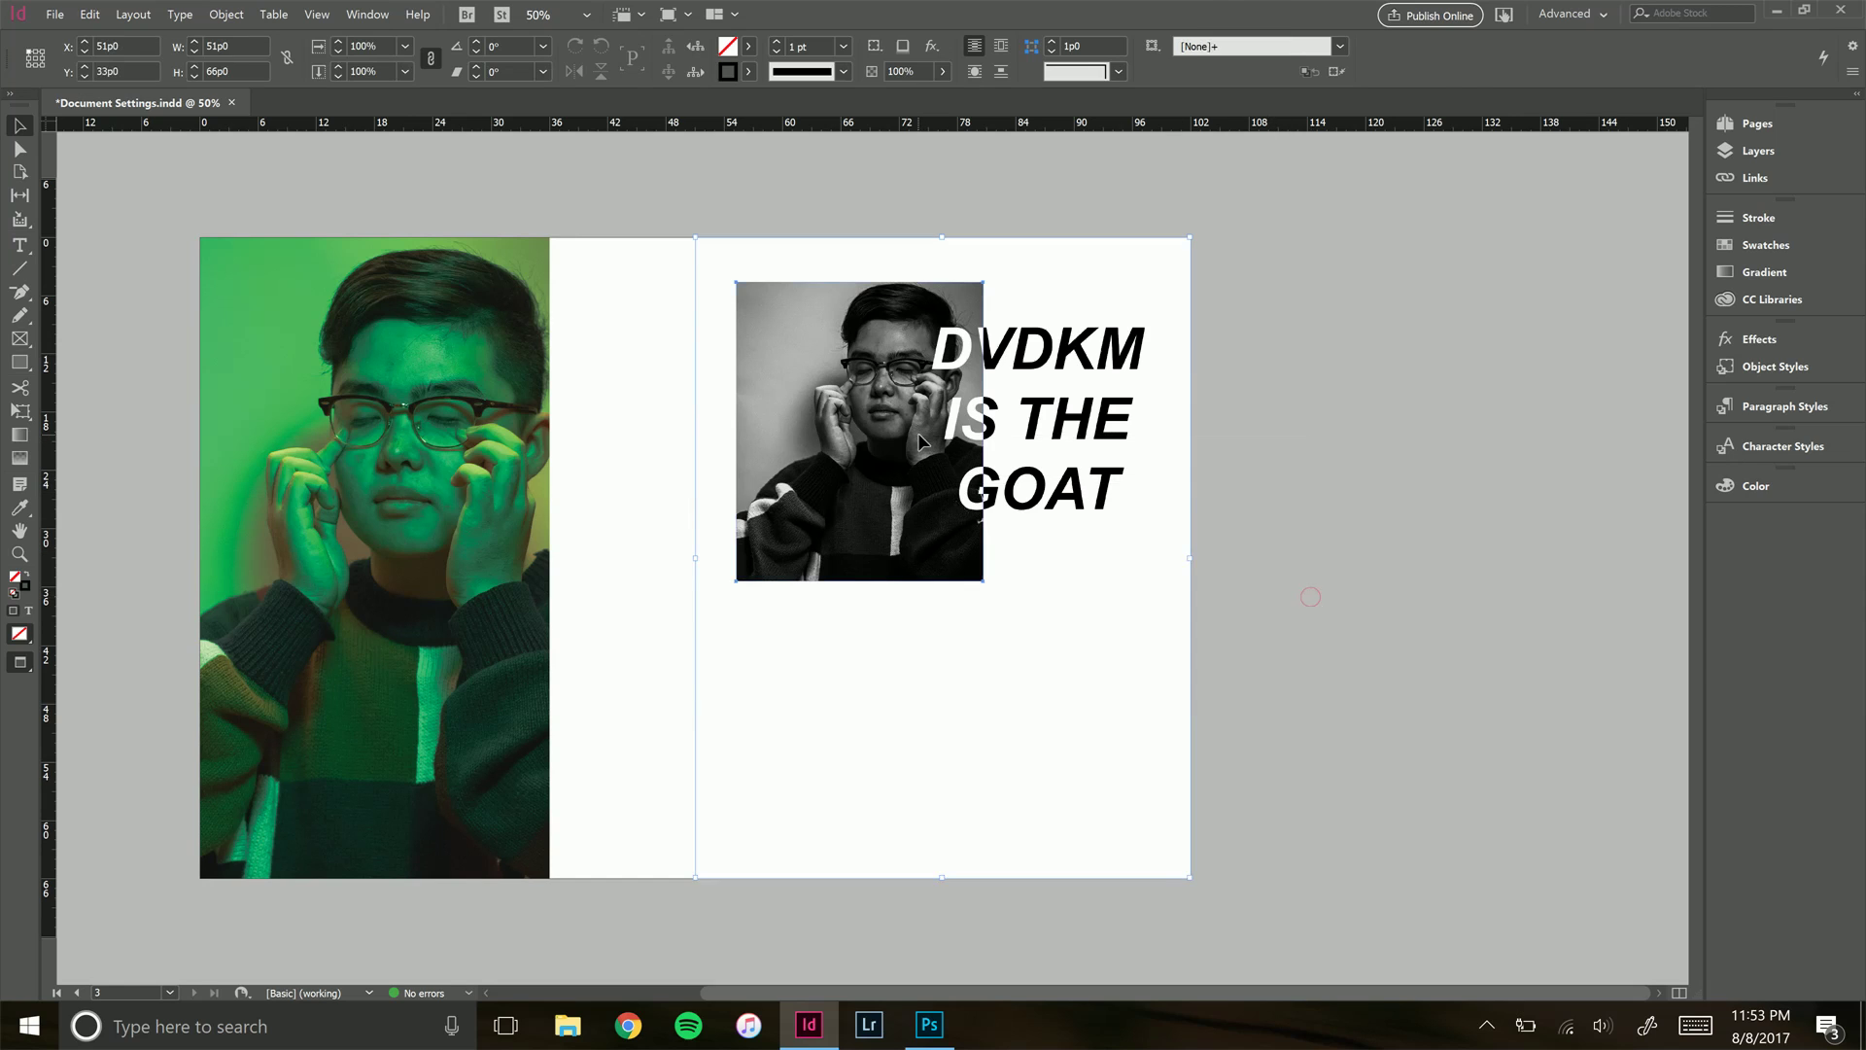
pyautogui.press('Up')
pyautogui.press('Up')
pyautogui.press('Up')
pyautogui.press('Up')
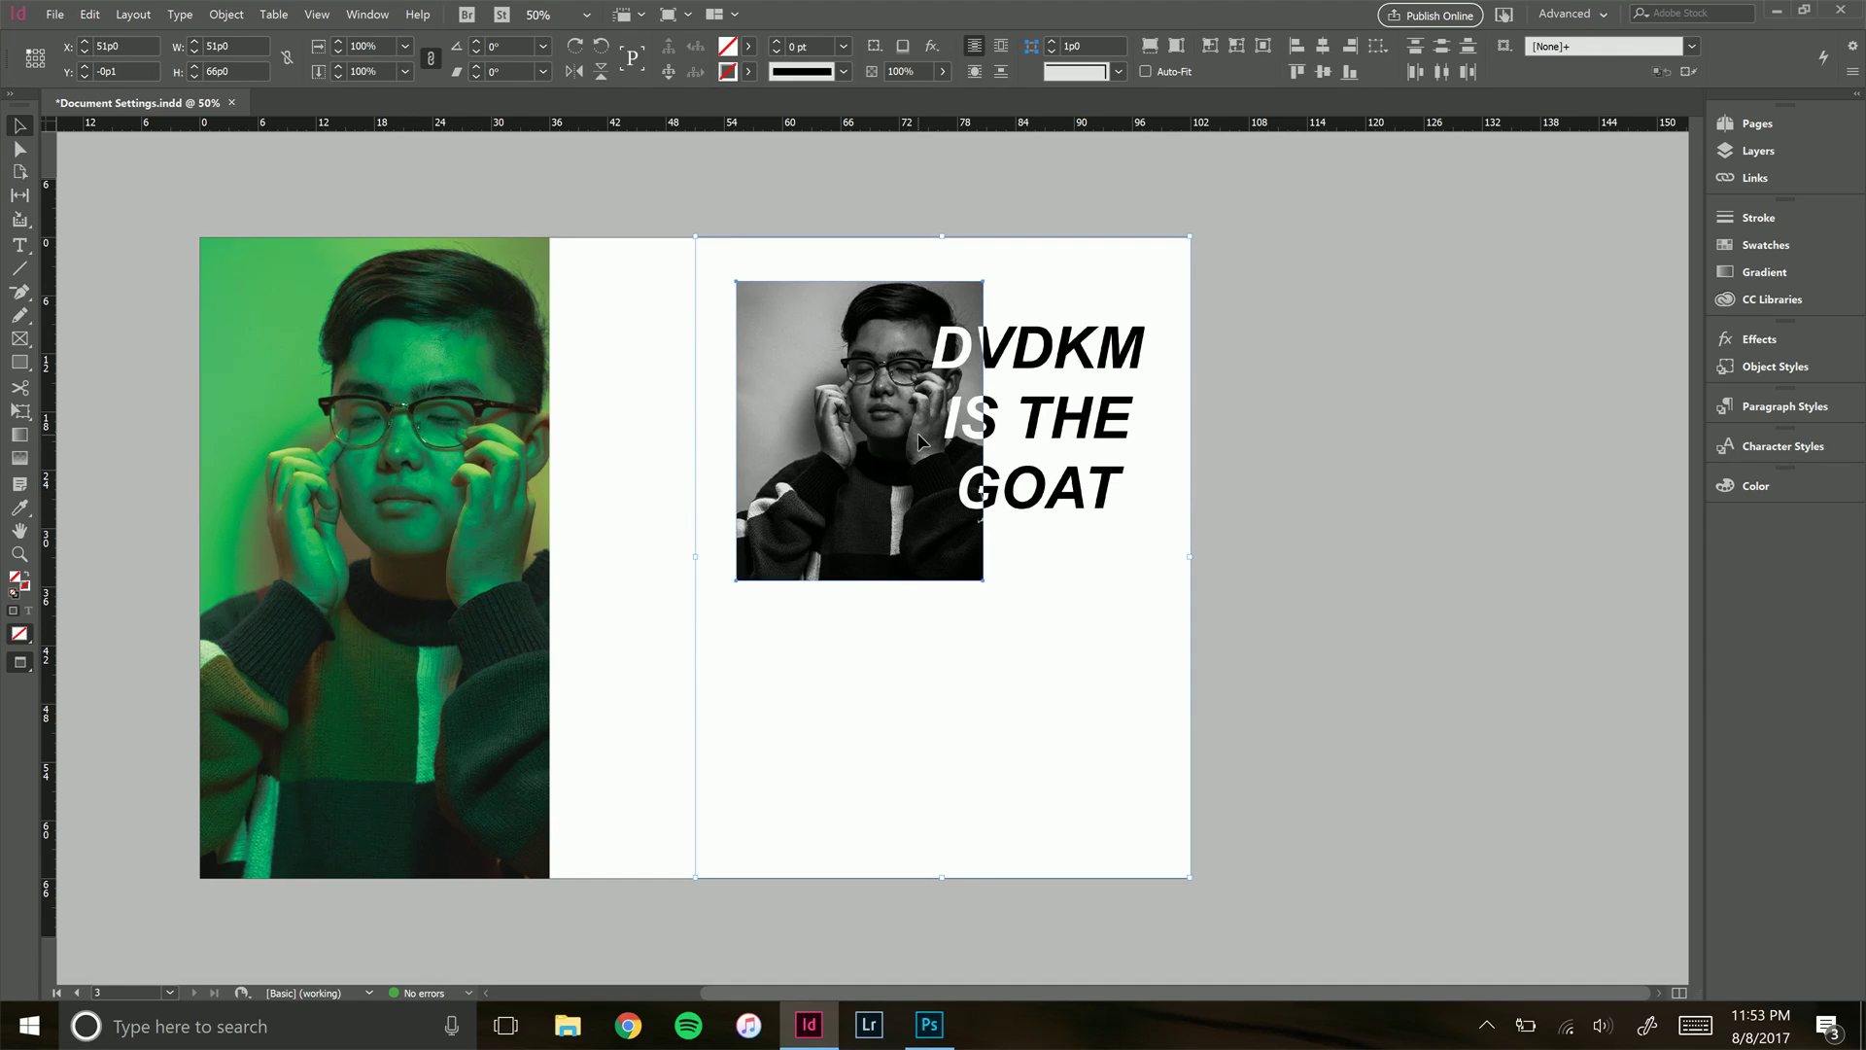
pyautogui.press('Up')
pyautogui.press('Up')
pyautogui.press('Up')
pyautogui.press('Up')
pyautogui.press('Up')
pyautogui.press('Up')
pyautogui.press('Up')
pyautogui.press('Up')
pyautogui.press('Up')
pyautogui.press('Up')
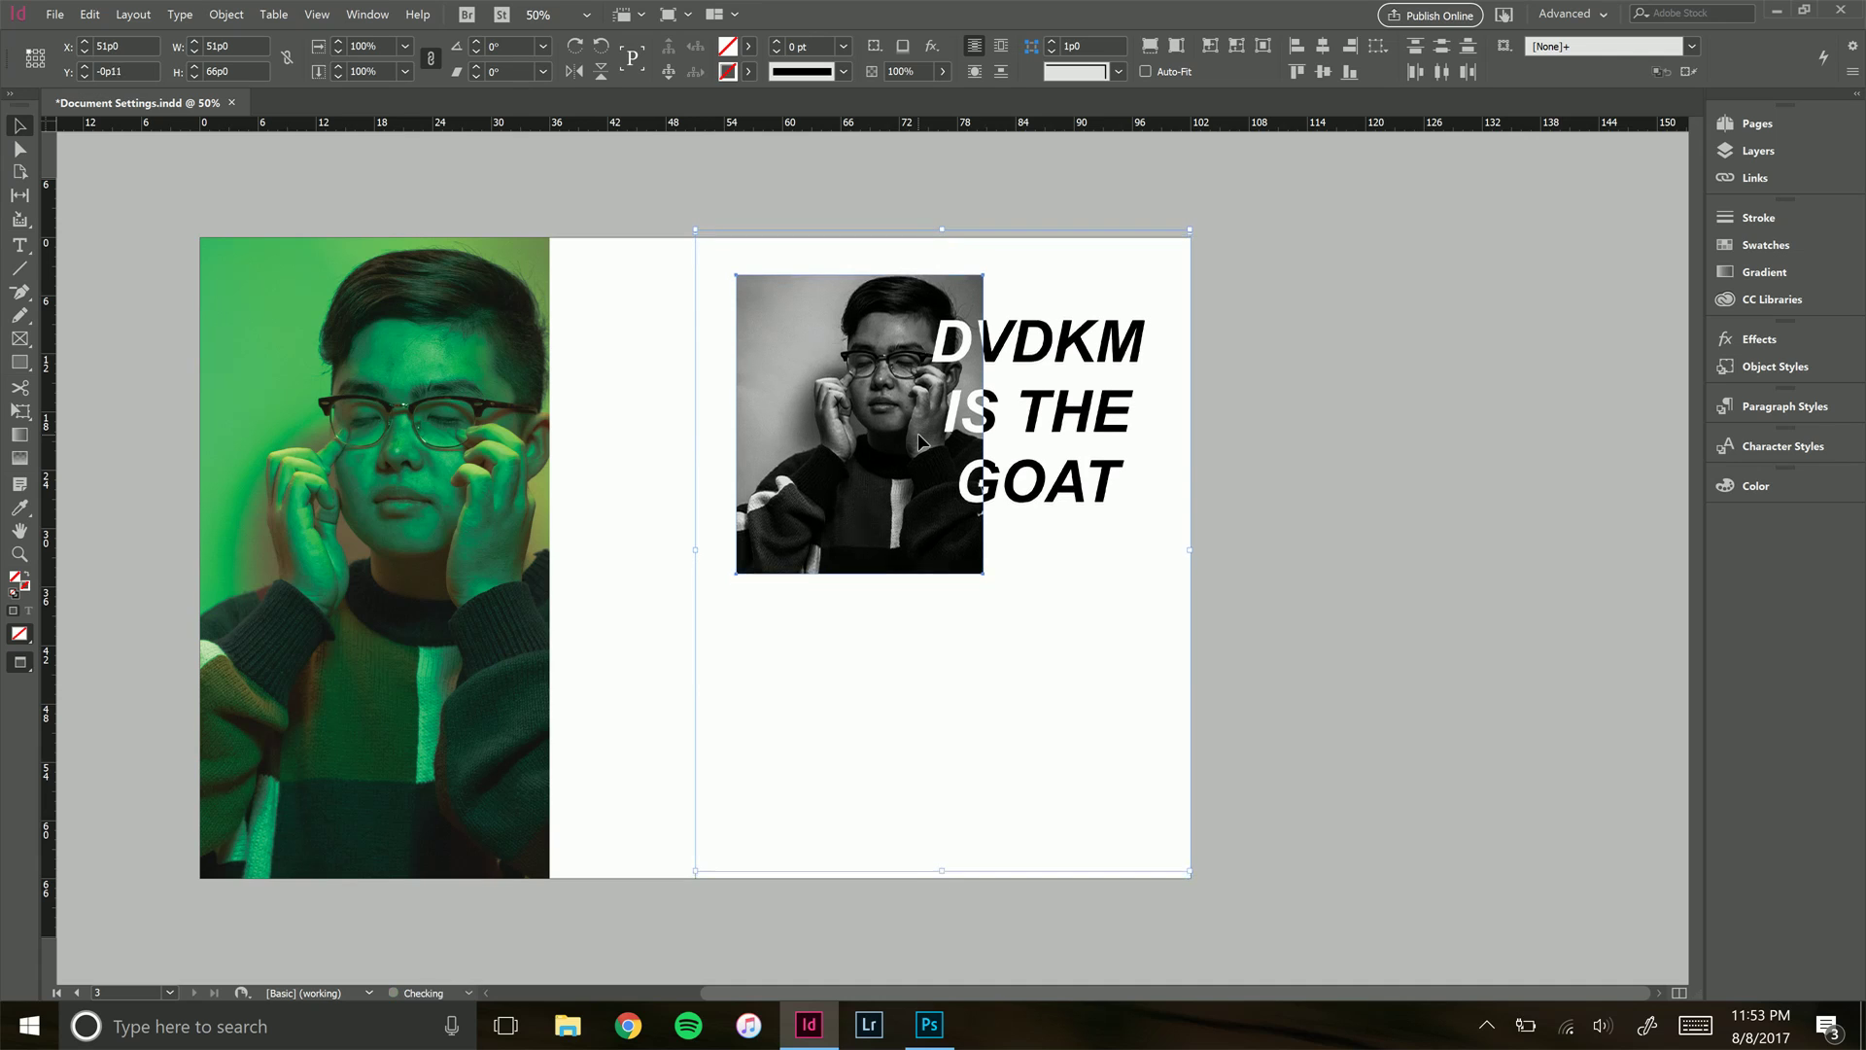
pyautogui.press('Up')
pyautogui.press('Up')
pyautogui.press('Up')
pyautogui.press('Up')
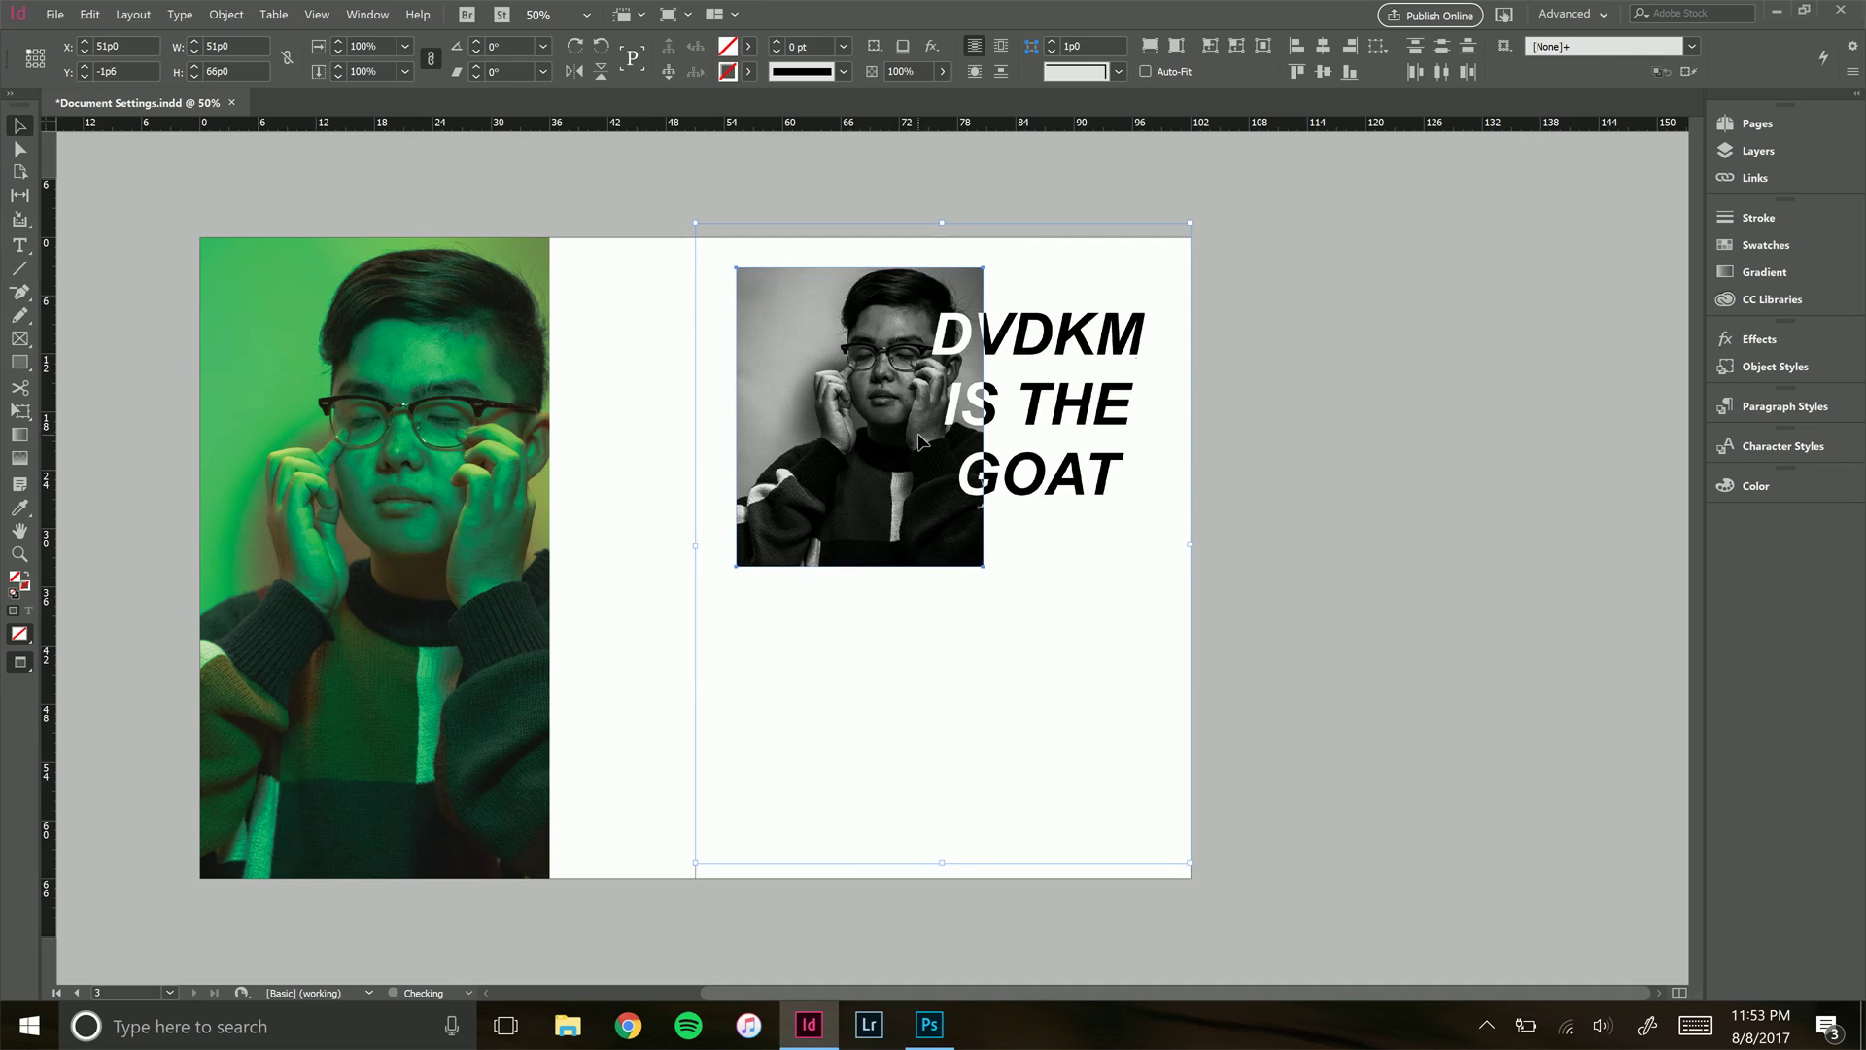
pyautogui.click(1413, 591)
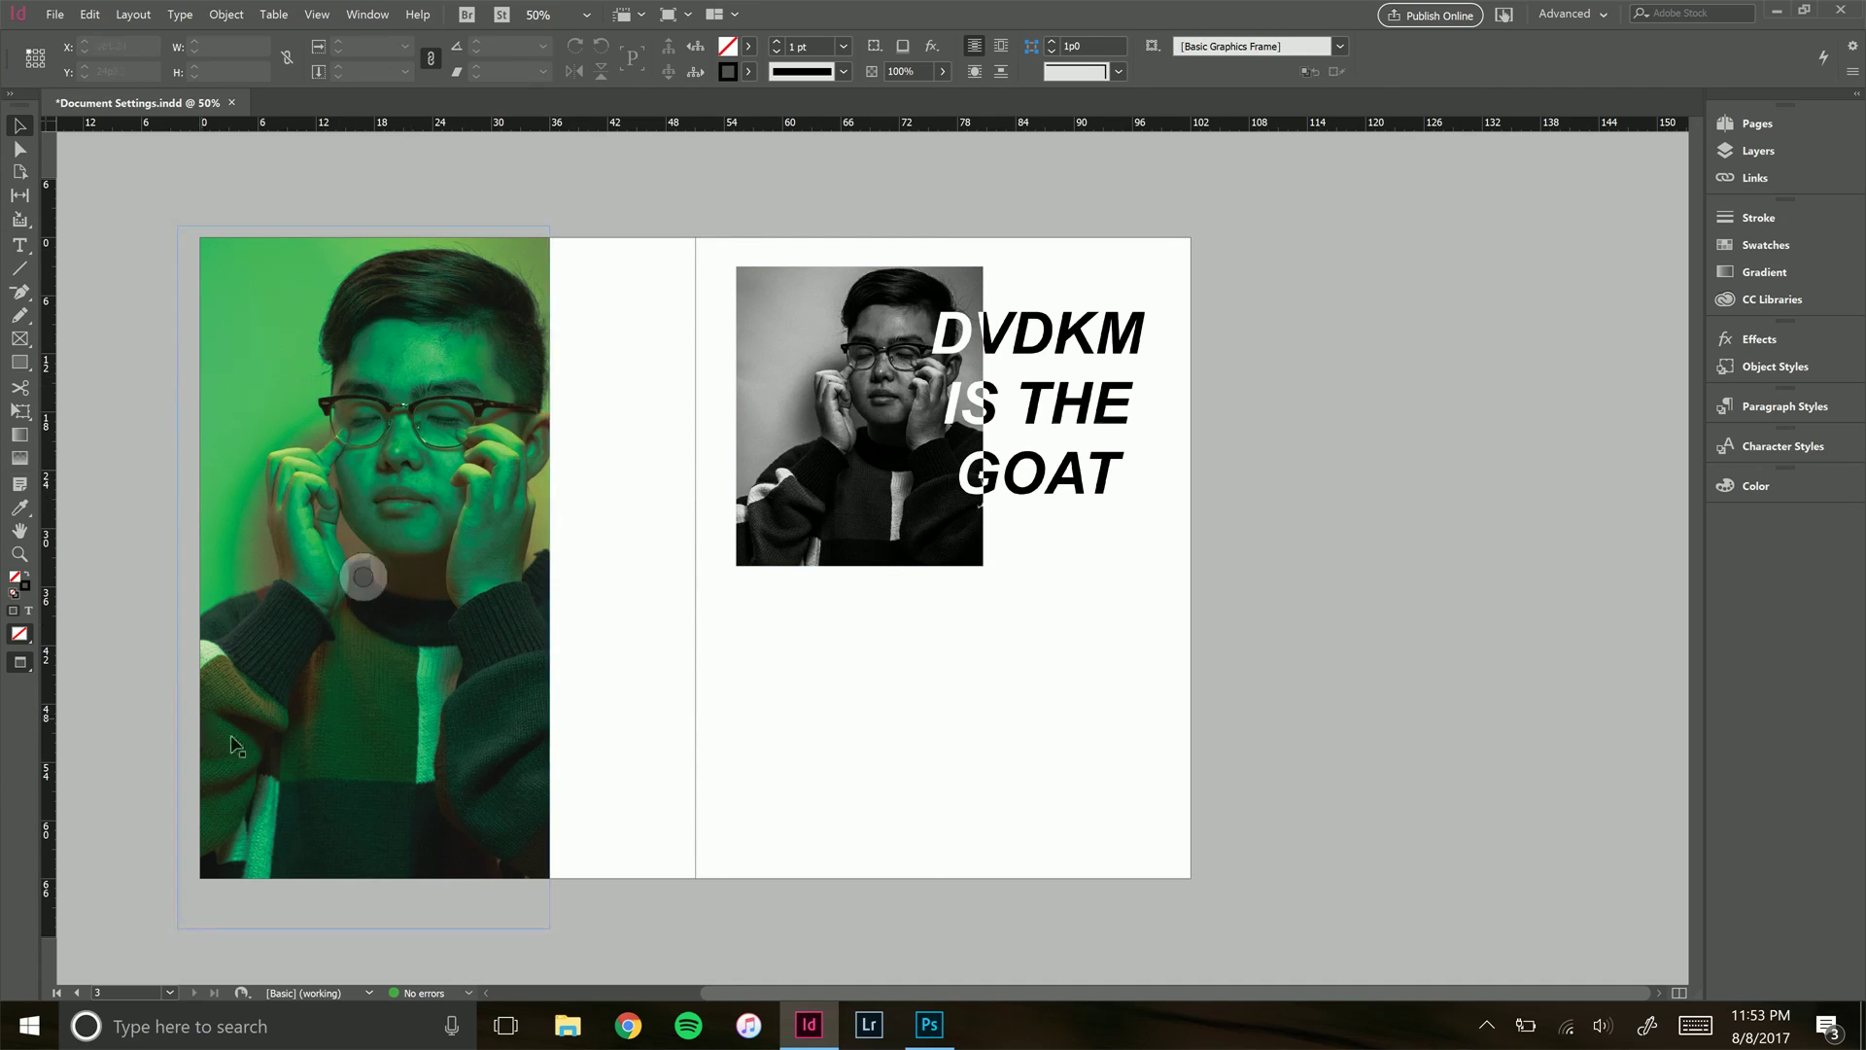
# Switch to Photoshop and draw a tall text box about 2.67 x 9.48 in on the right half of the blank Untitled-2 canvas
pyautogui.click(930, 1024)
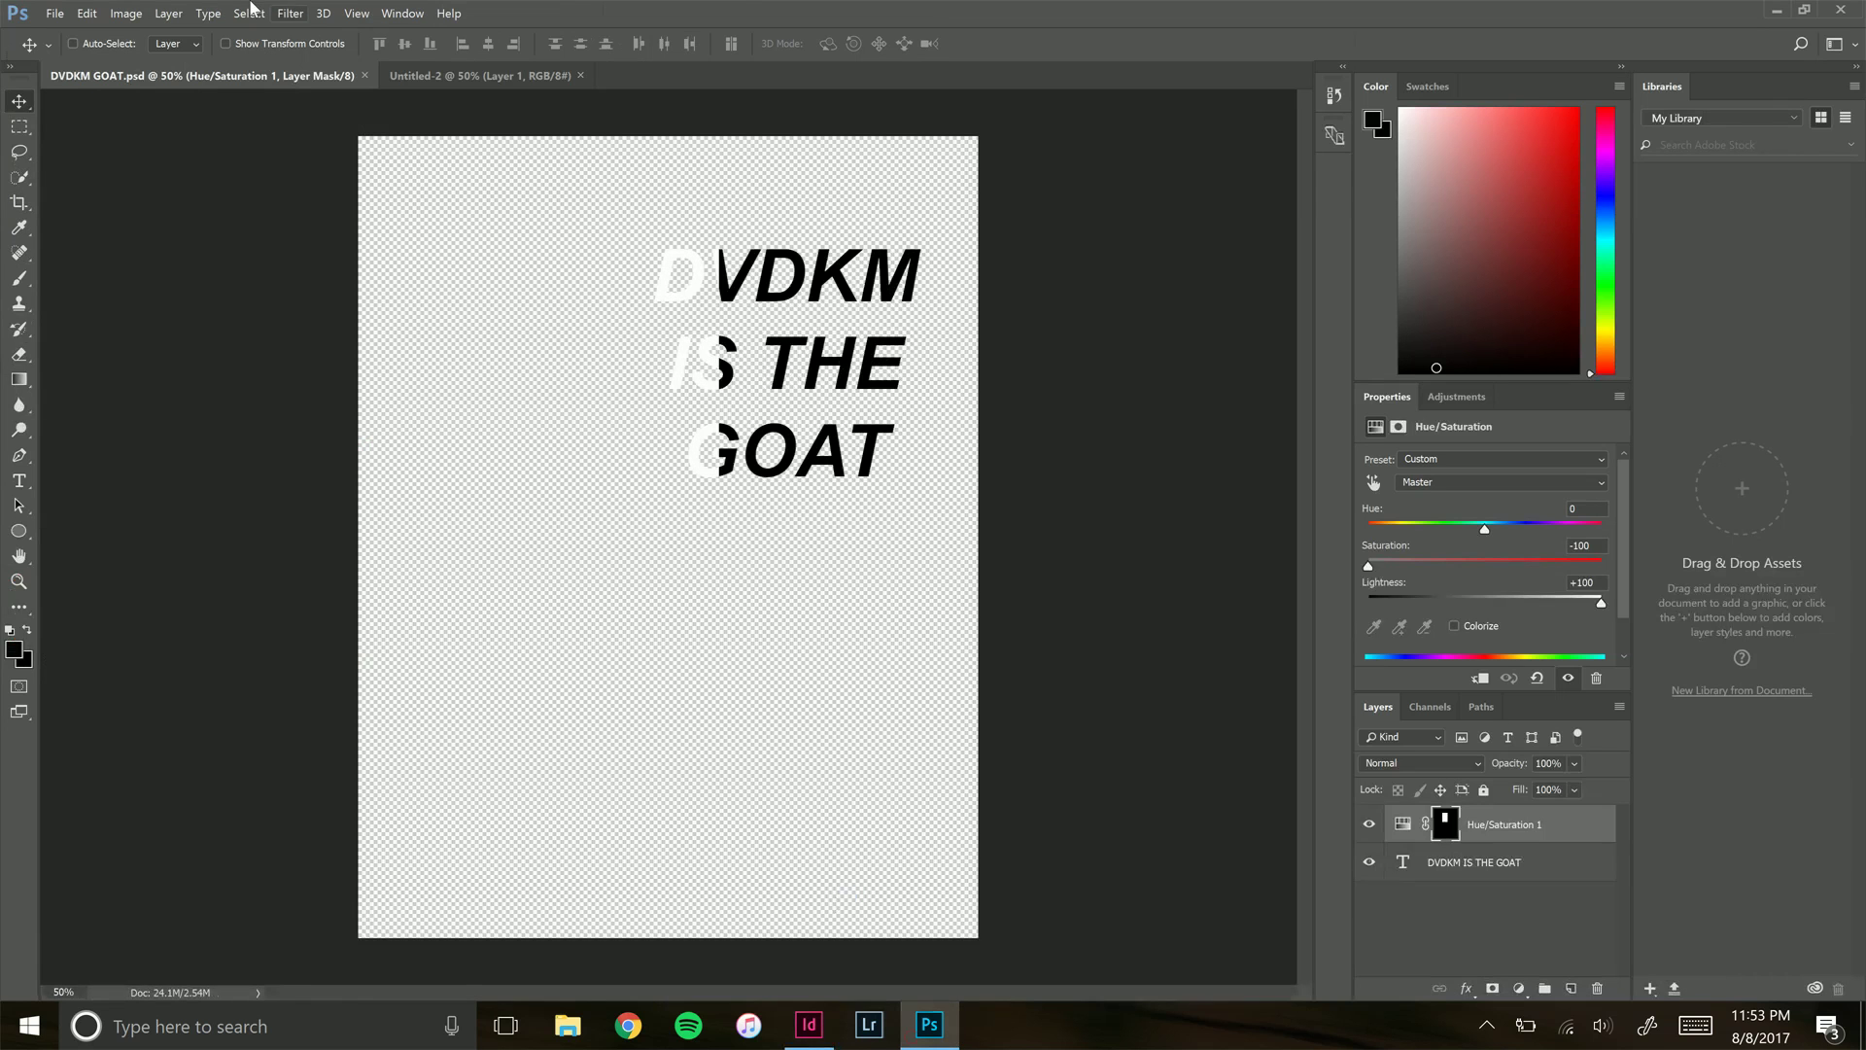
pyautogui.click(513, 74)
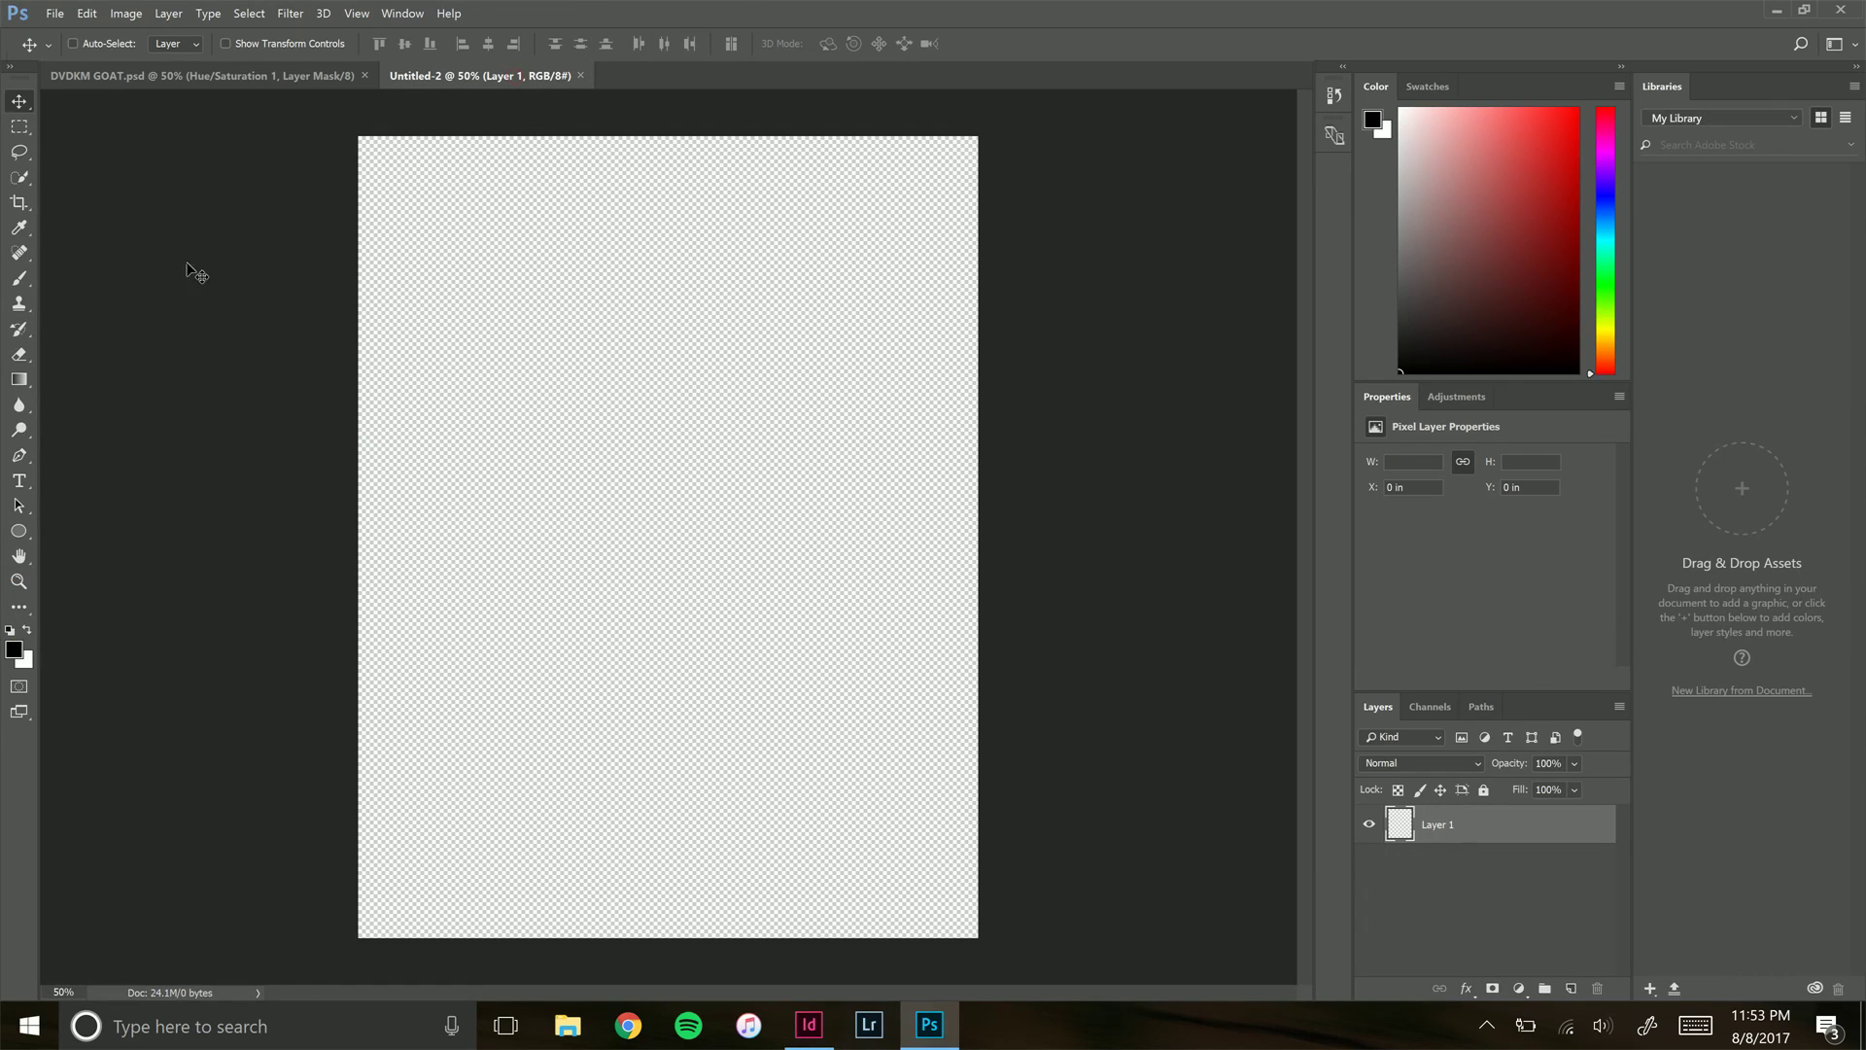
pyautogui.click(19, 480)
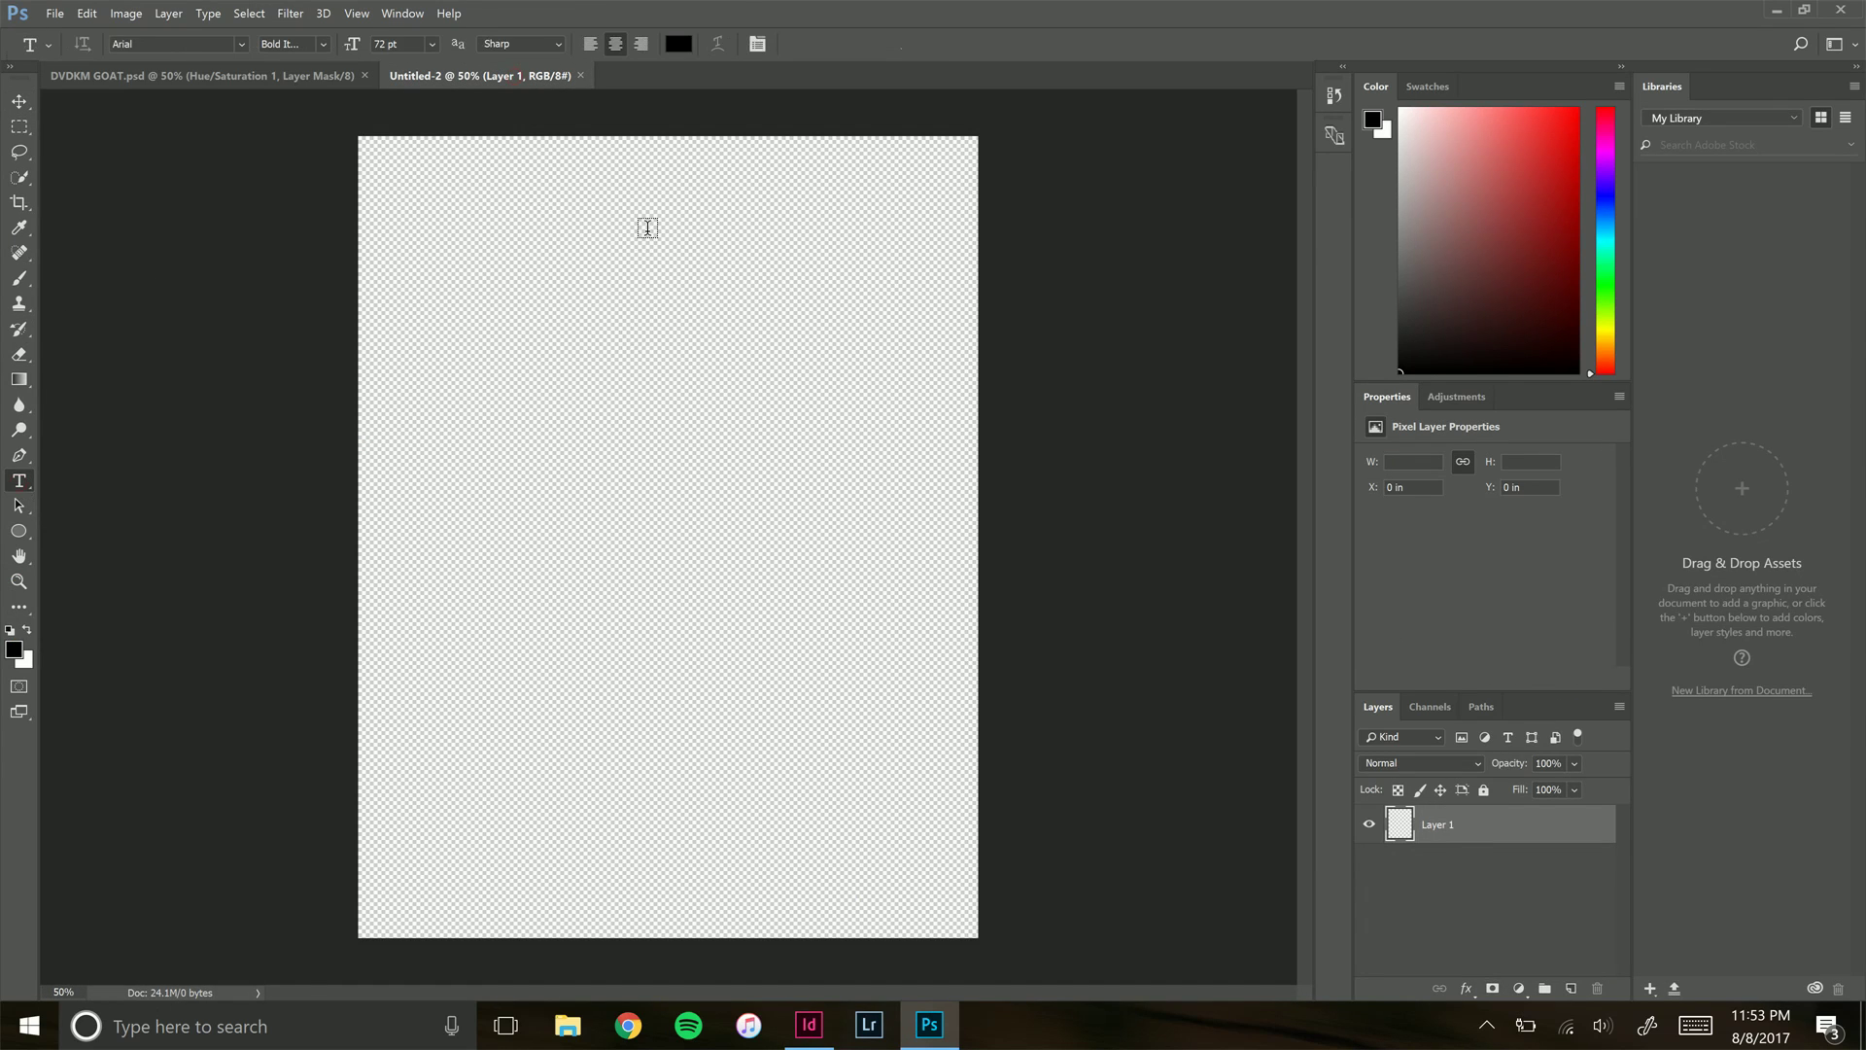
pyautogui.moveTo(701, 179); pyautogui.dragTo(896, 867)
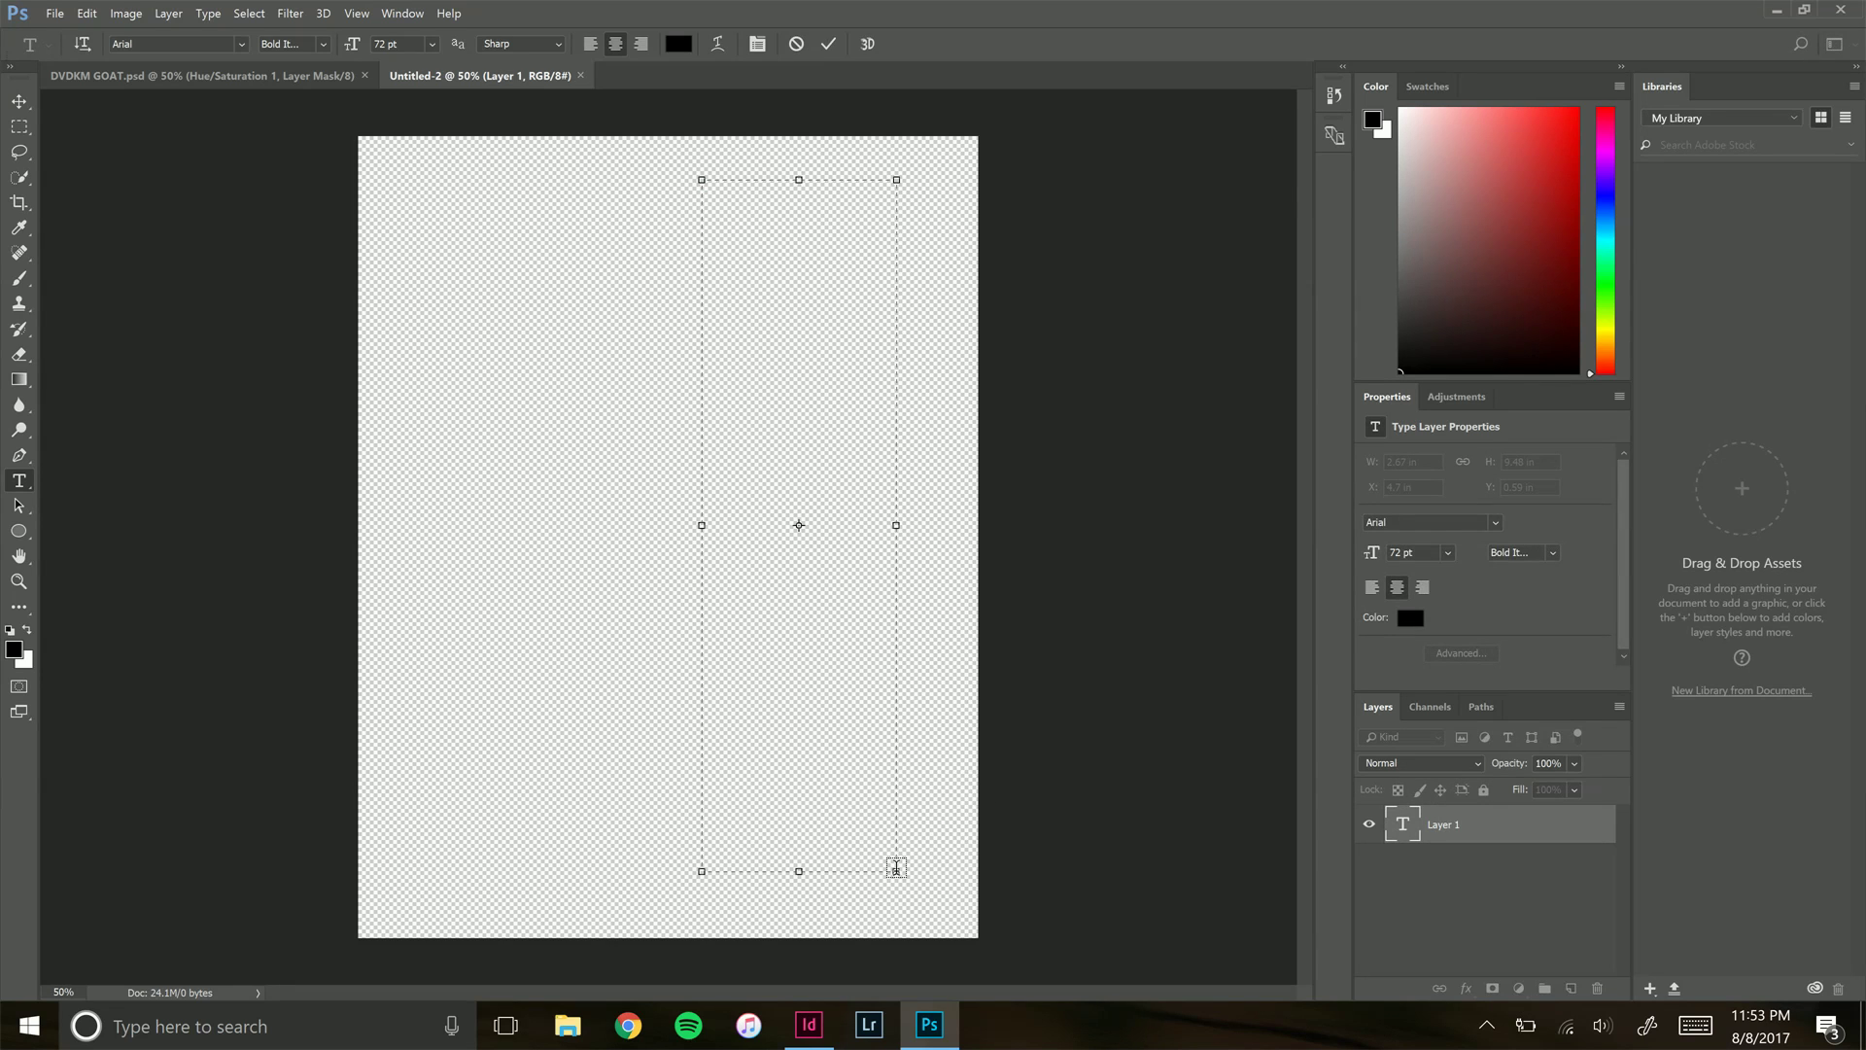
# Enter the capitals D, V, D, K and M in the text box, each letter on its own line
pyautogui.write('D')
pyautogui.press('Return')
pyautogui.write('V')
pyautogui.press('Return')
pyautogui.write('D')
pyautogui.press('Return')
pyautogui.write('K')
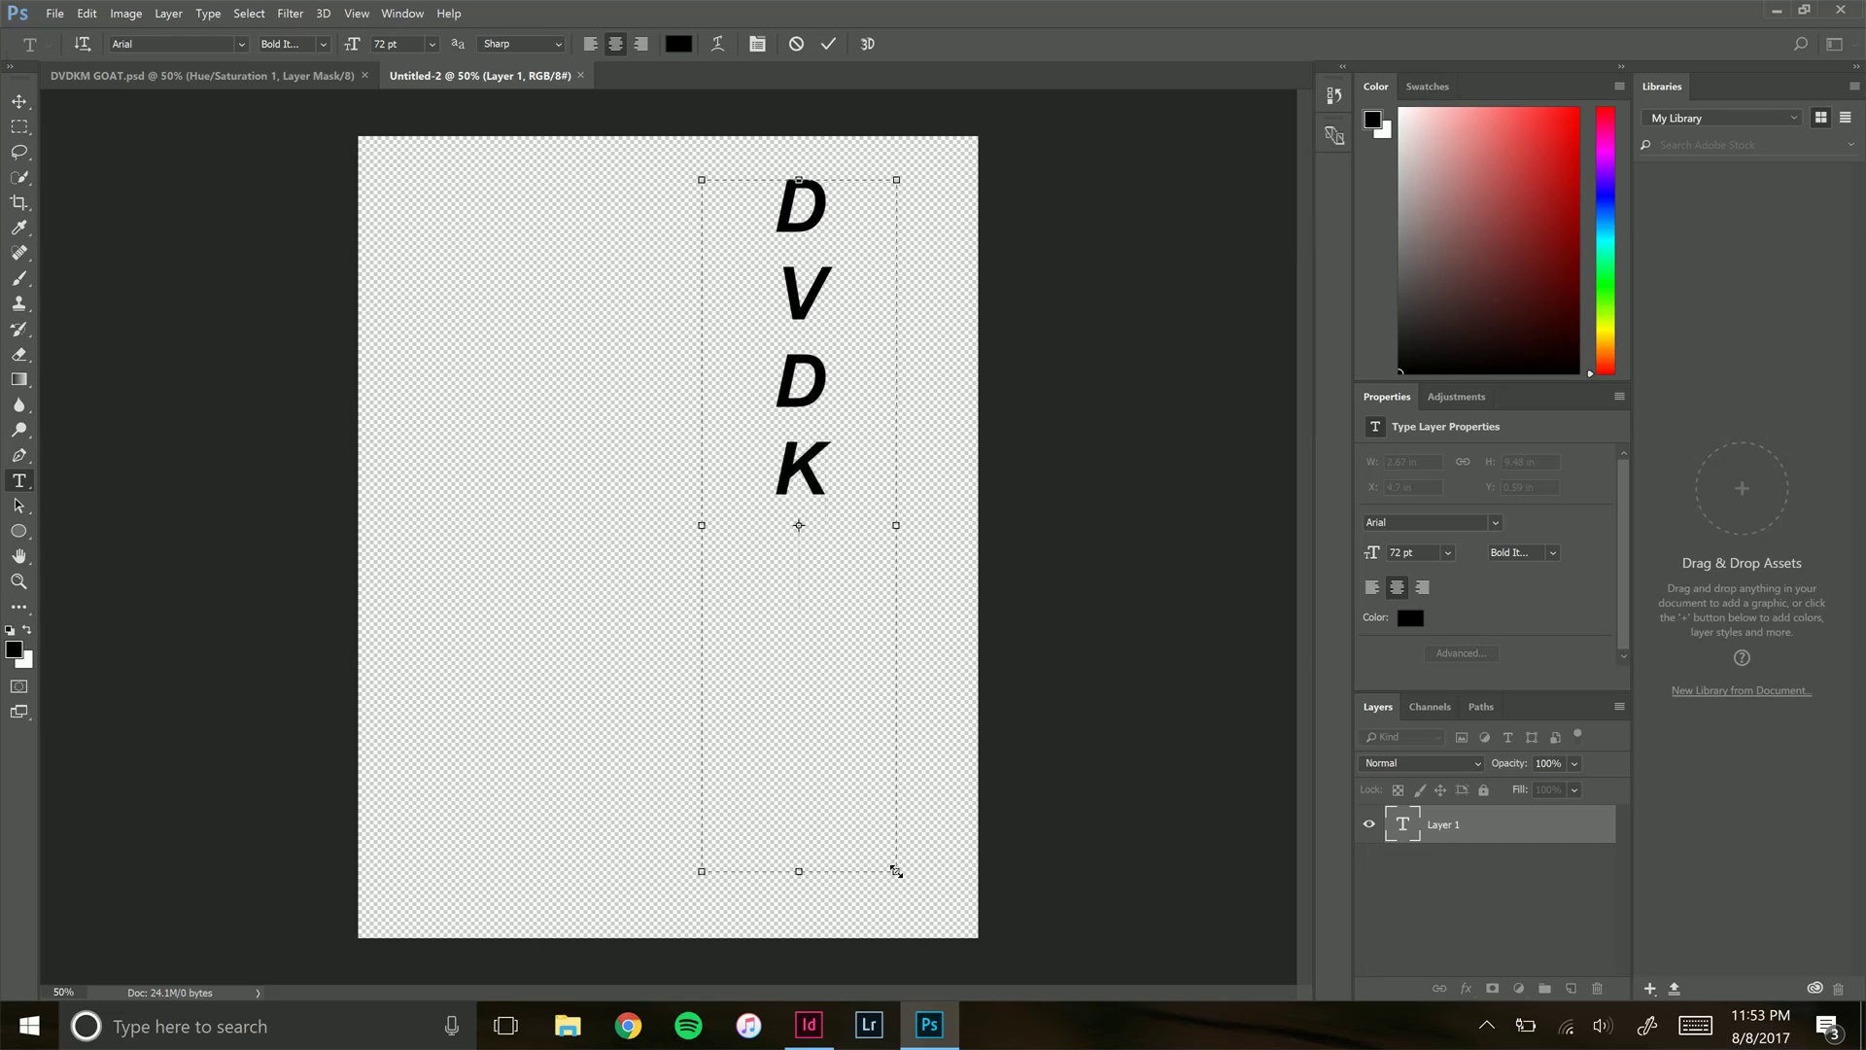
pyautogui.write('M')
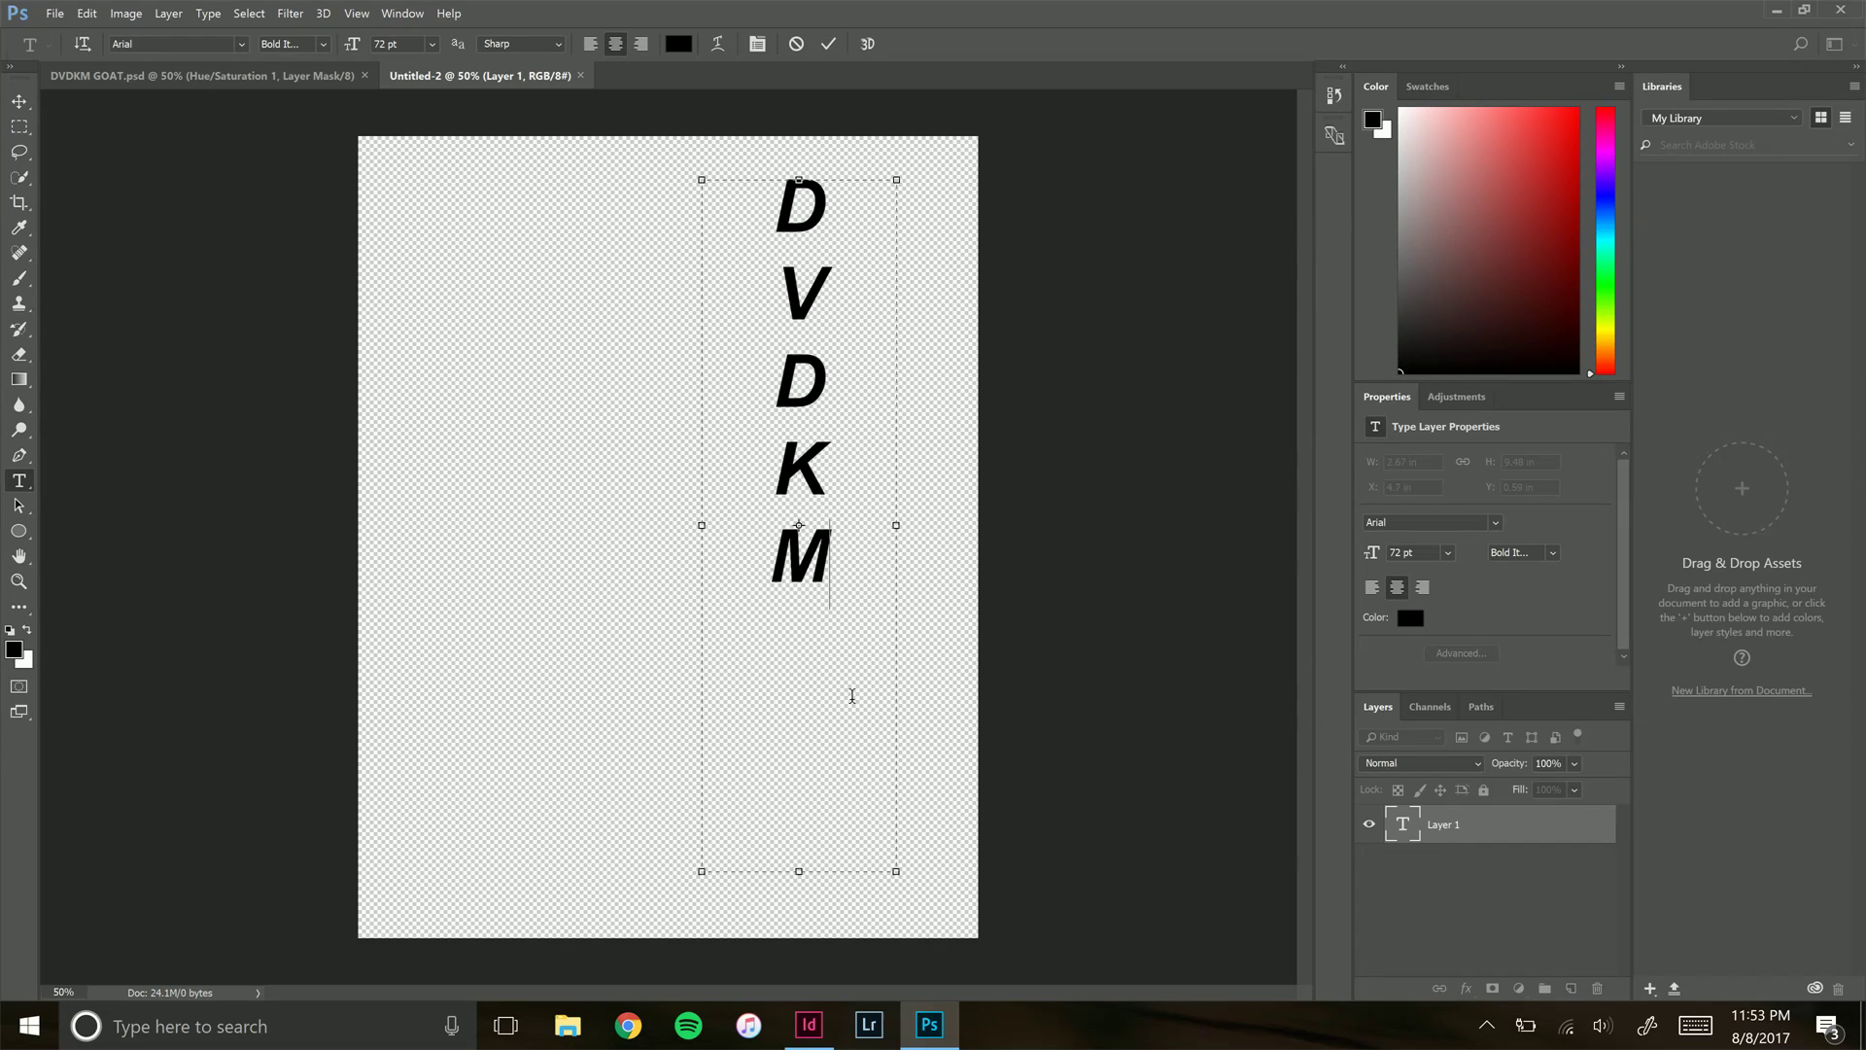
# Set the font size of all the stacked DVDKM letters to 115 pt
pyautogui.hotkey('ctrl', 'a')
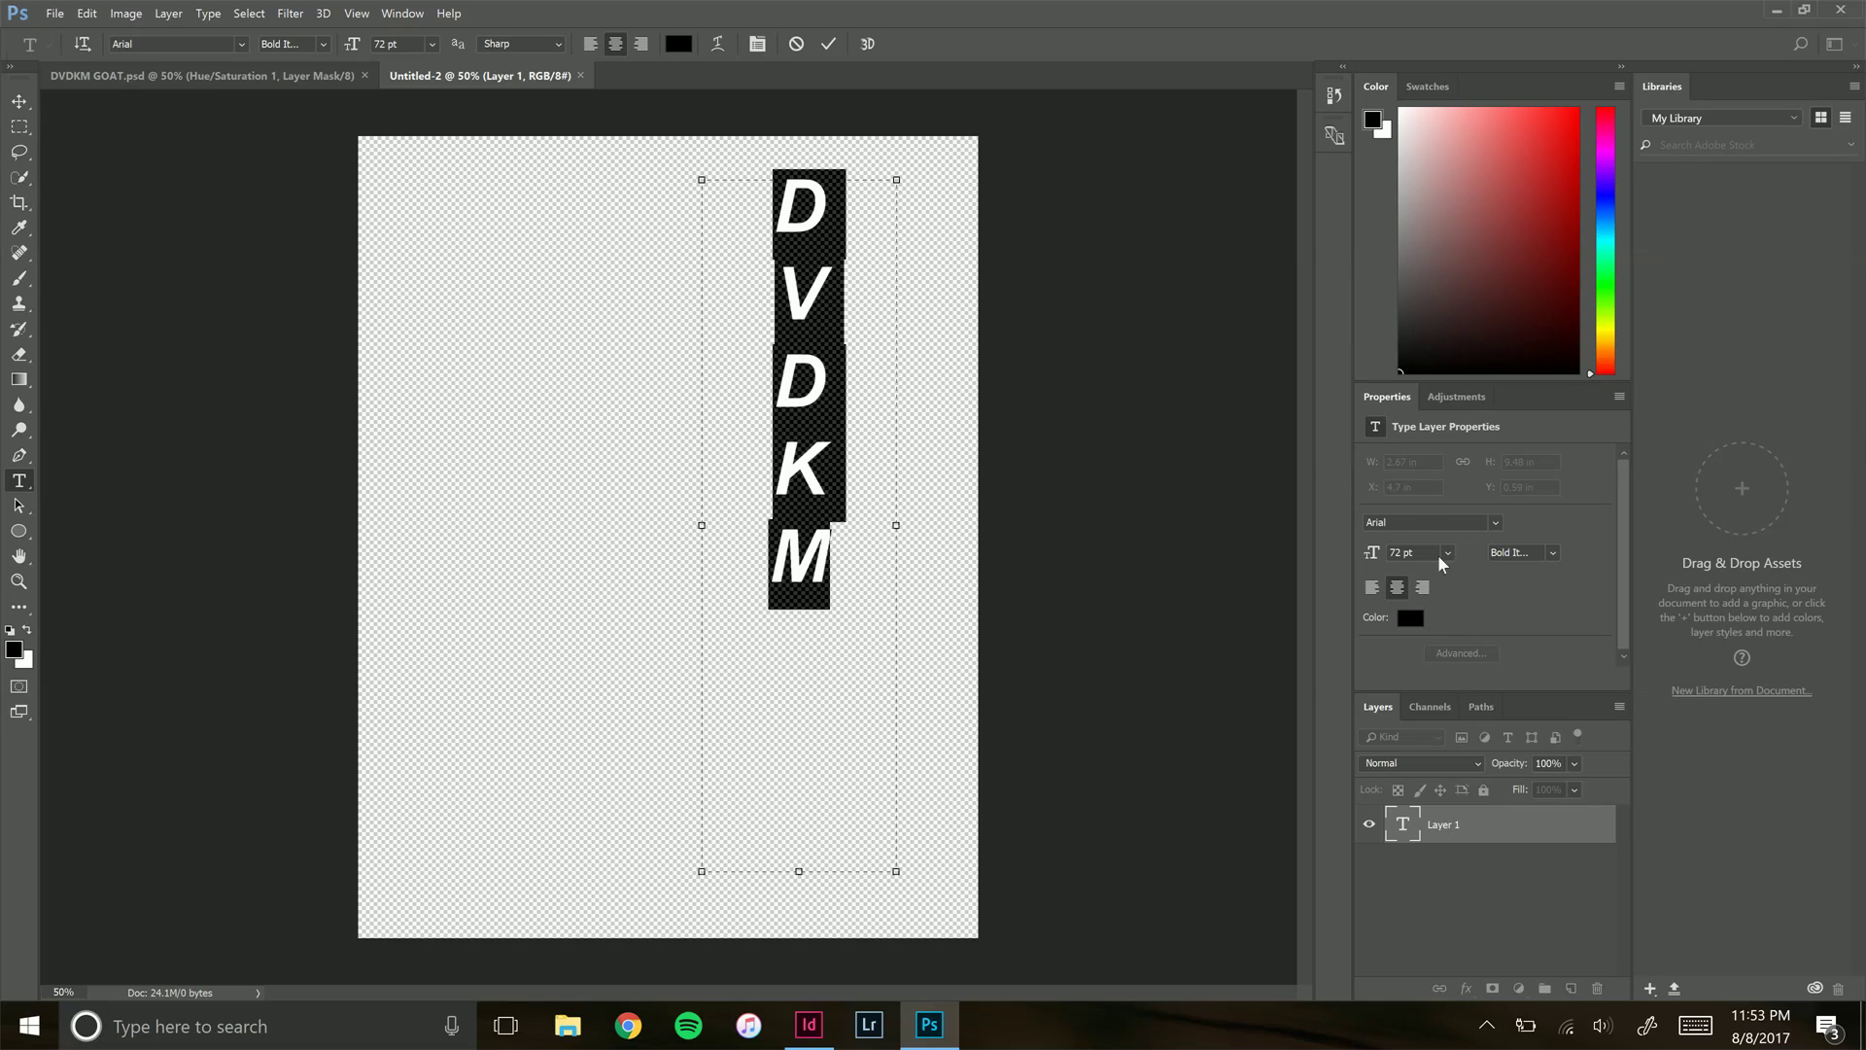
pyautogui.write('110')
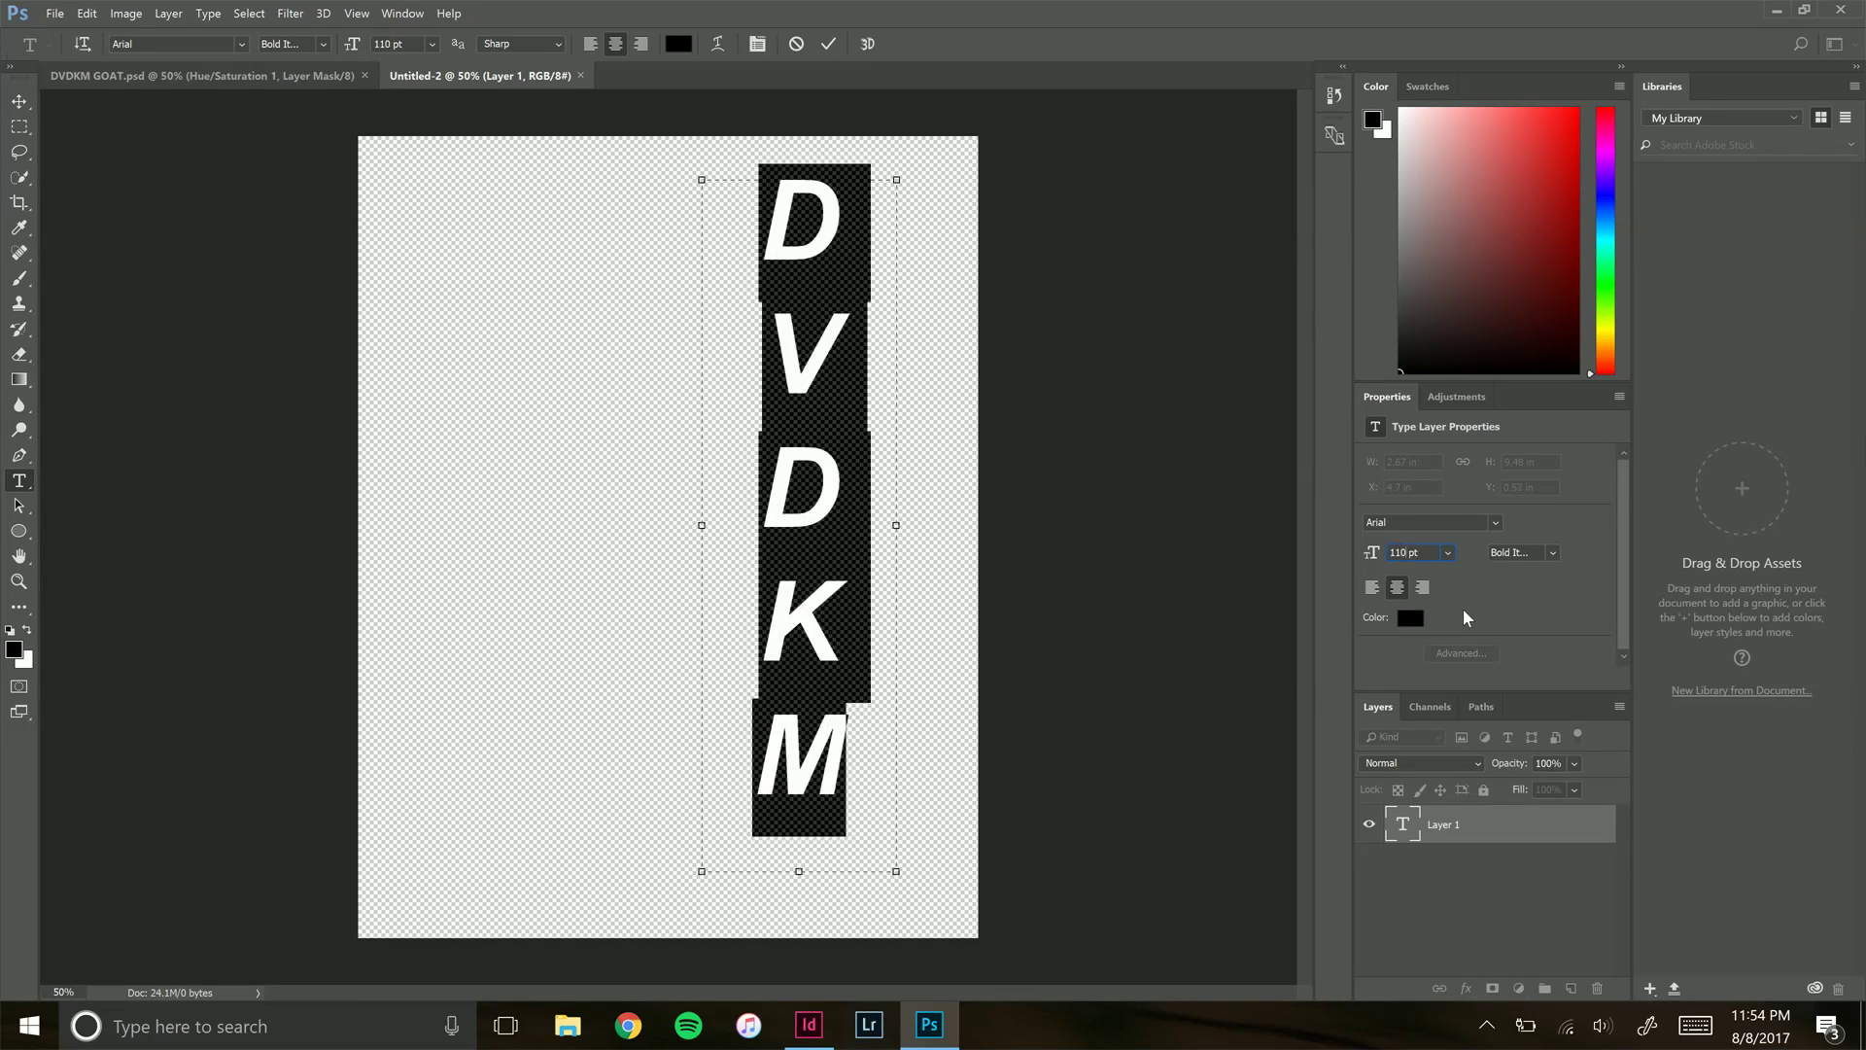
pyautogui.press('BackSpace')
pyautogui.write('5')
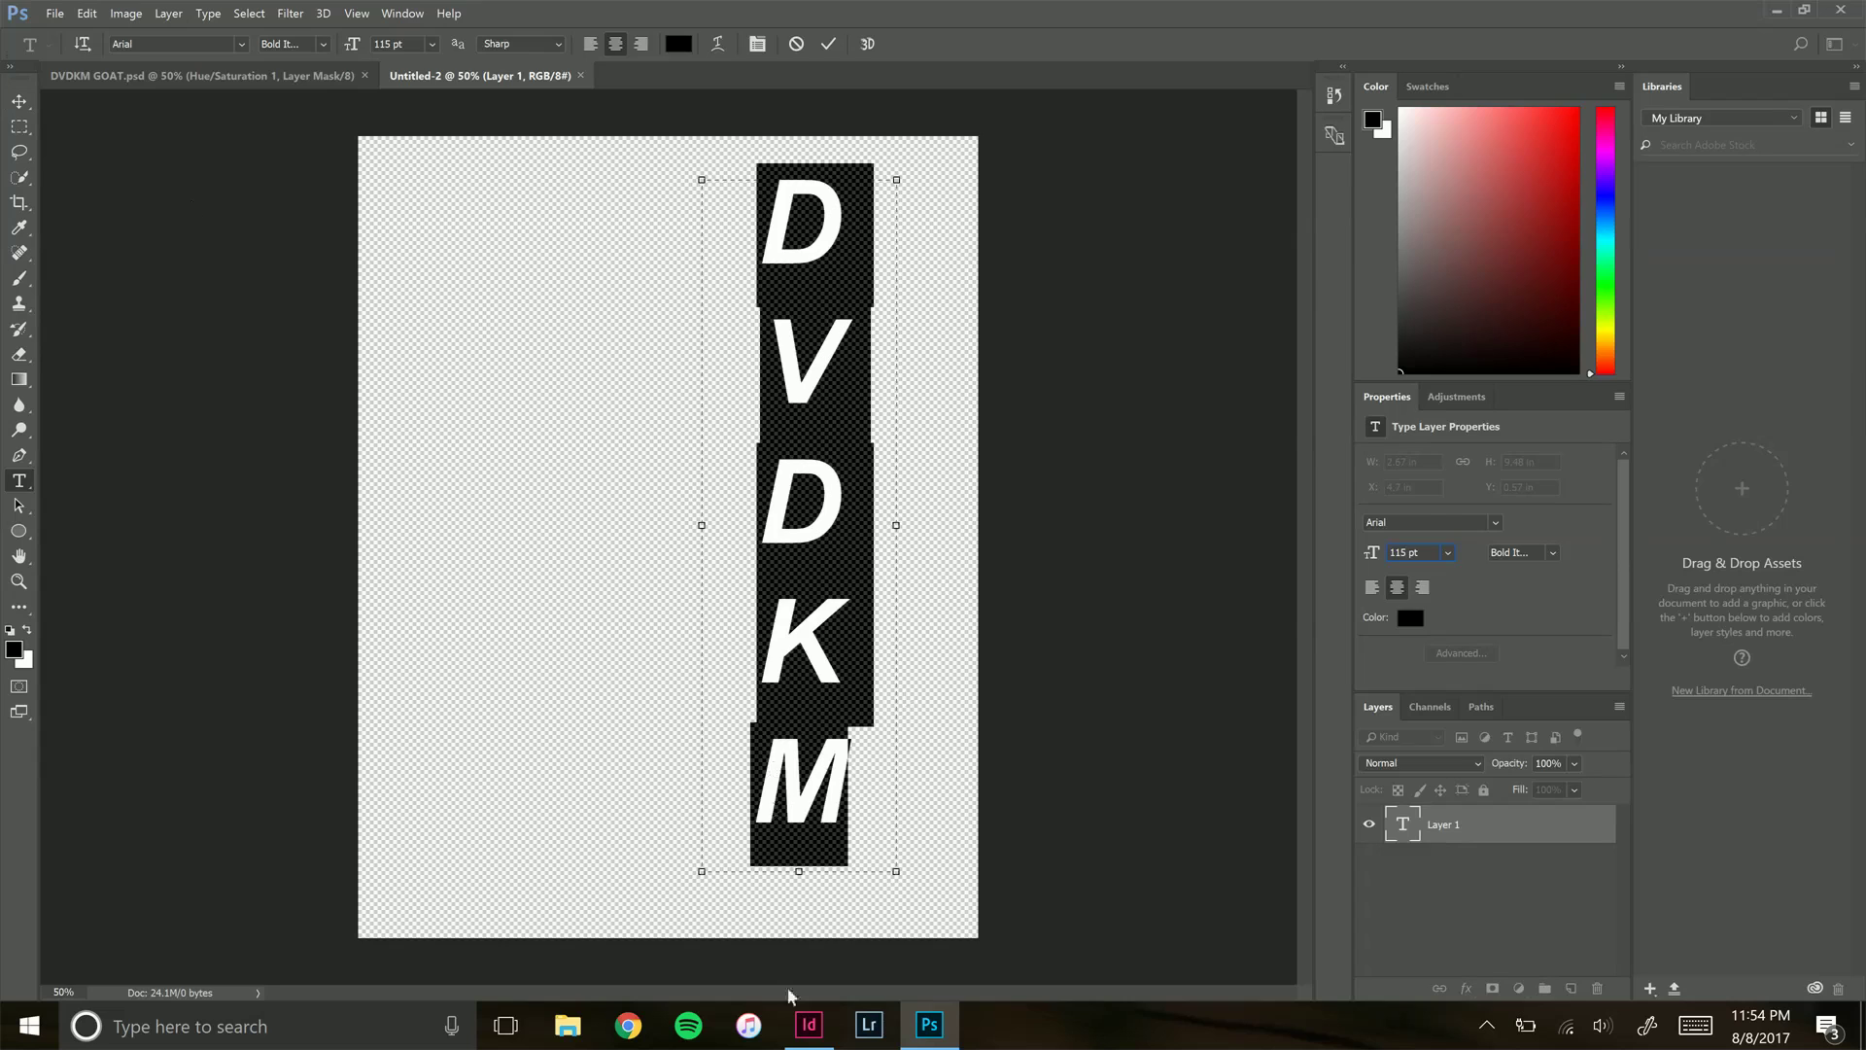
# Switch to InDesign, sample the bright green from the left portrait's background with the Eyedropper, and convert the color to CMYK
pyautogui.click(789, 1015)
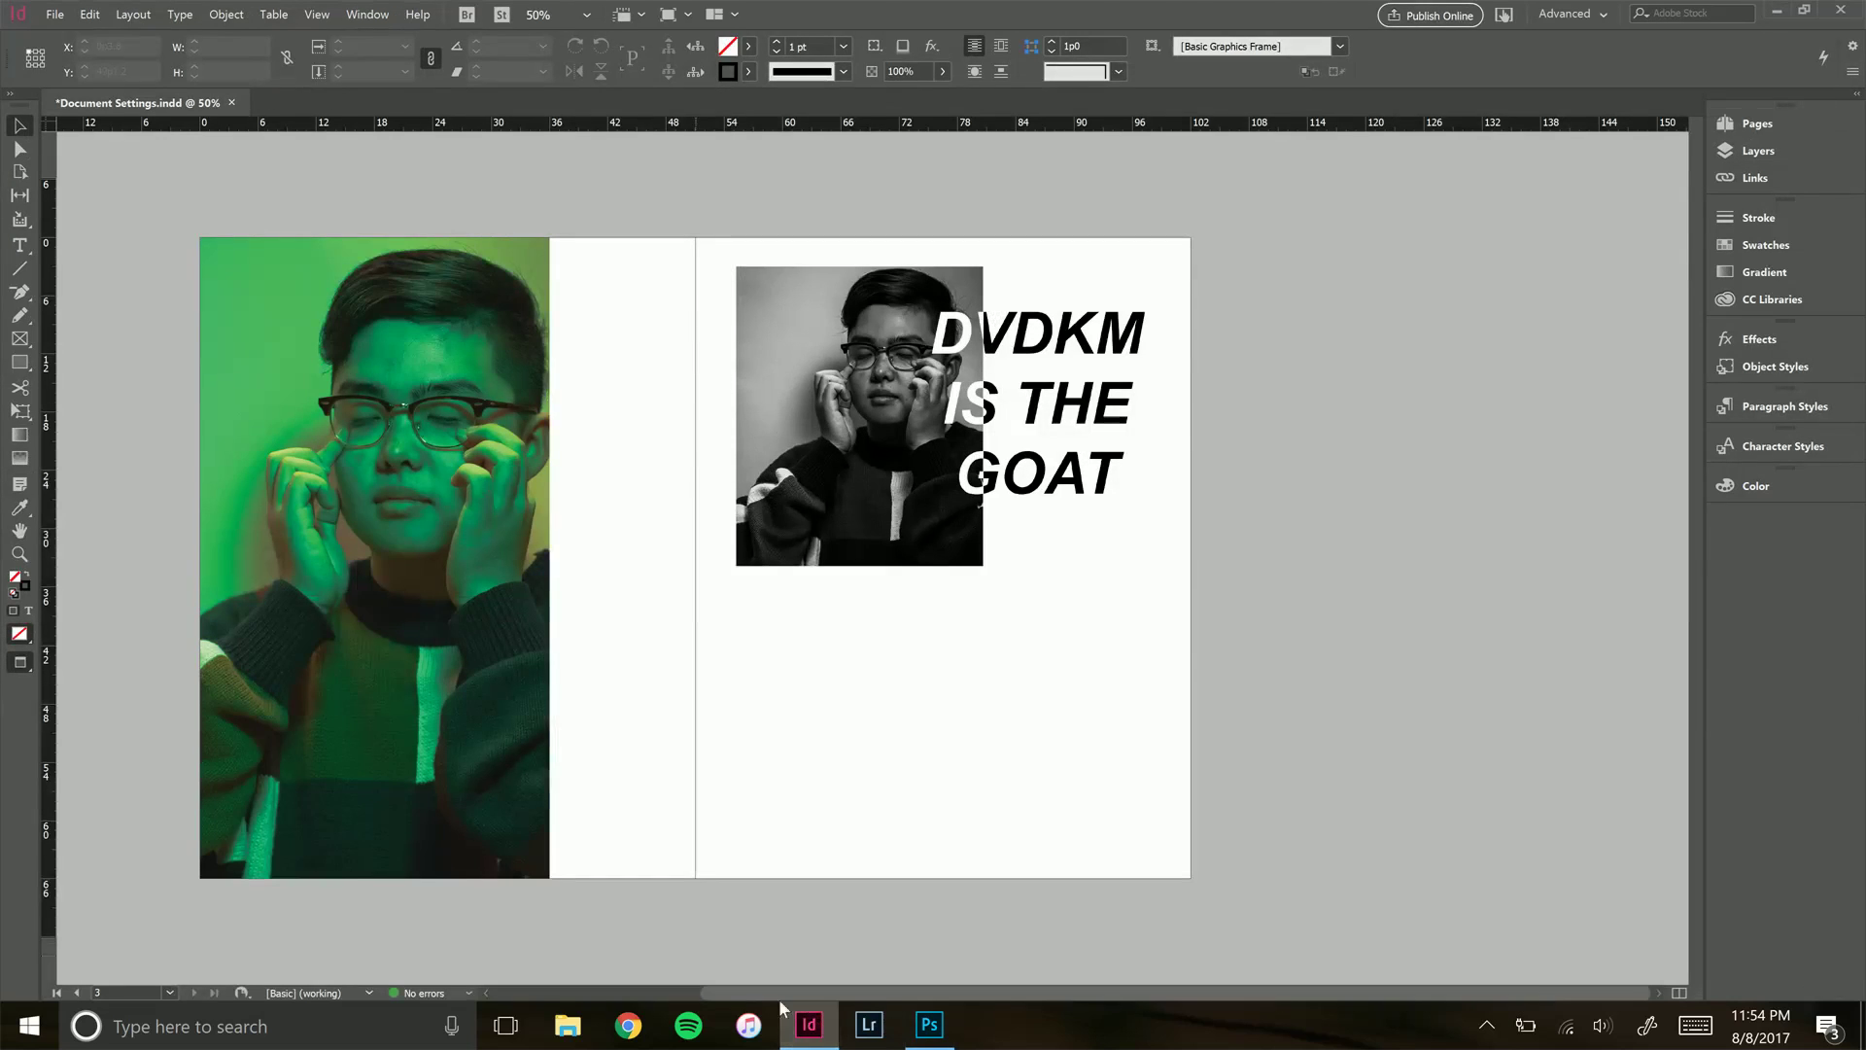
pyautogui.click(20, 508)
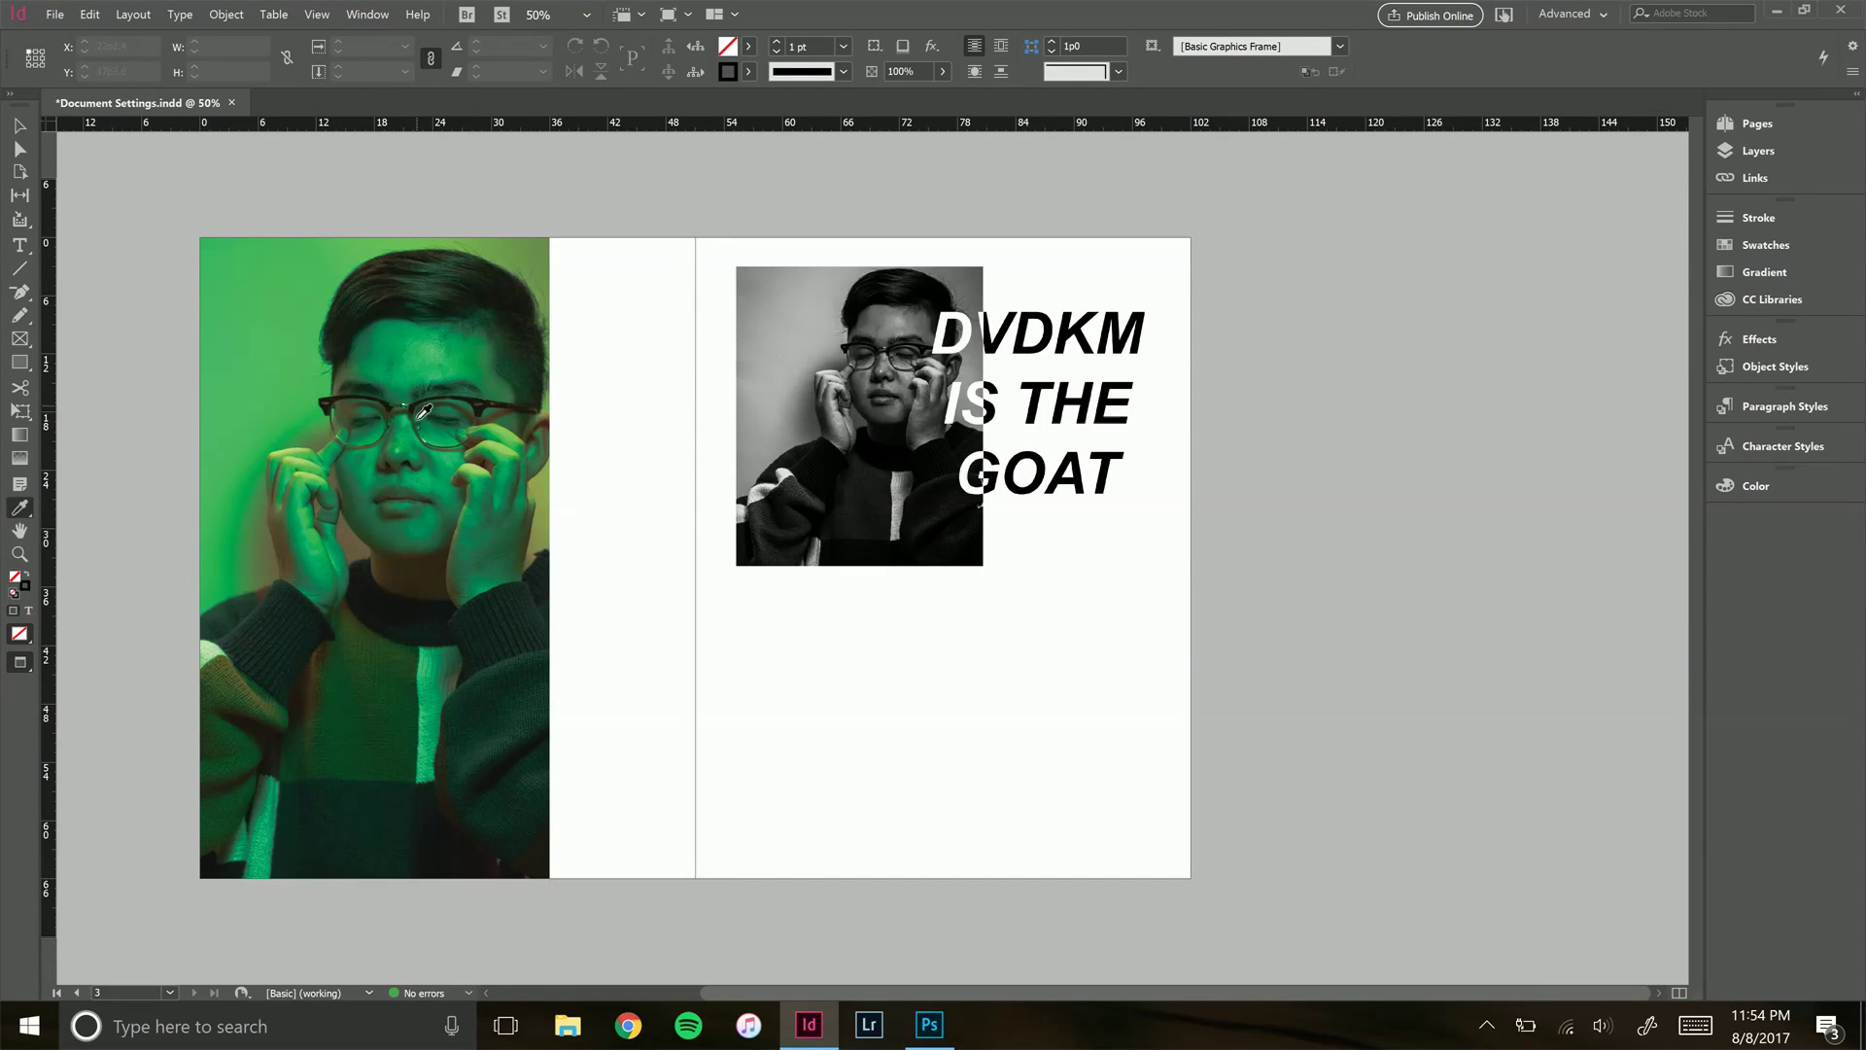
pyautogui.click(273, 295)
pyautogui.click(1758, 488)
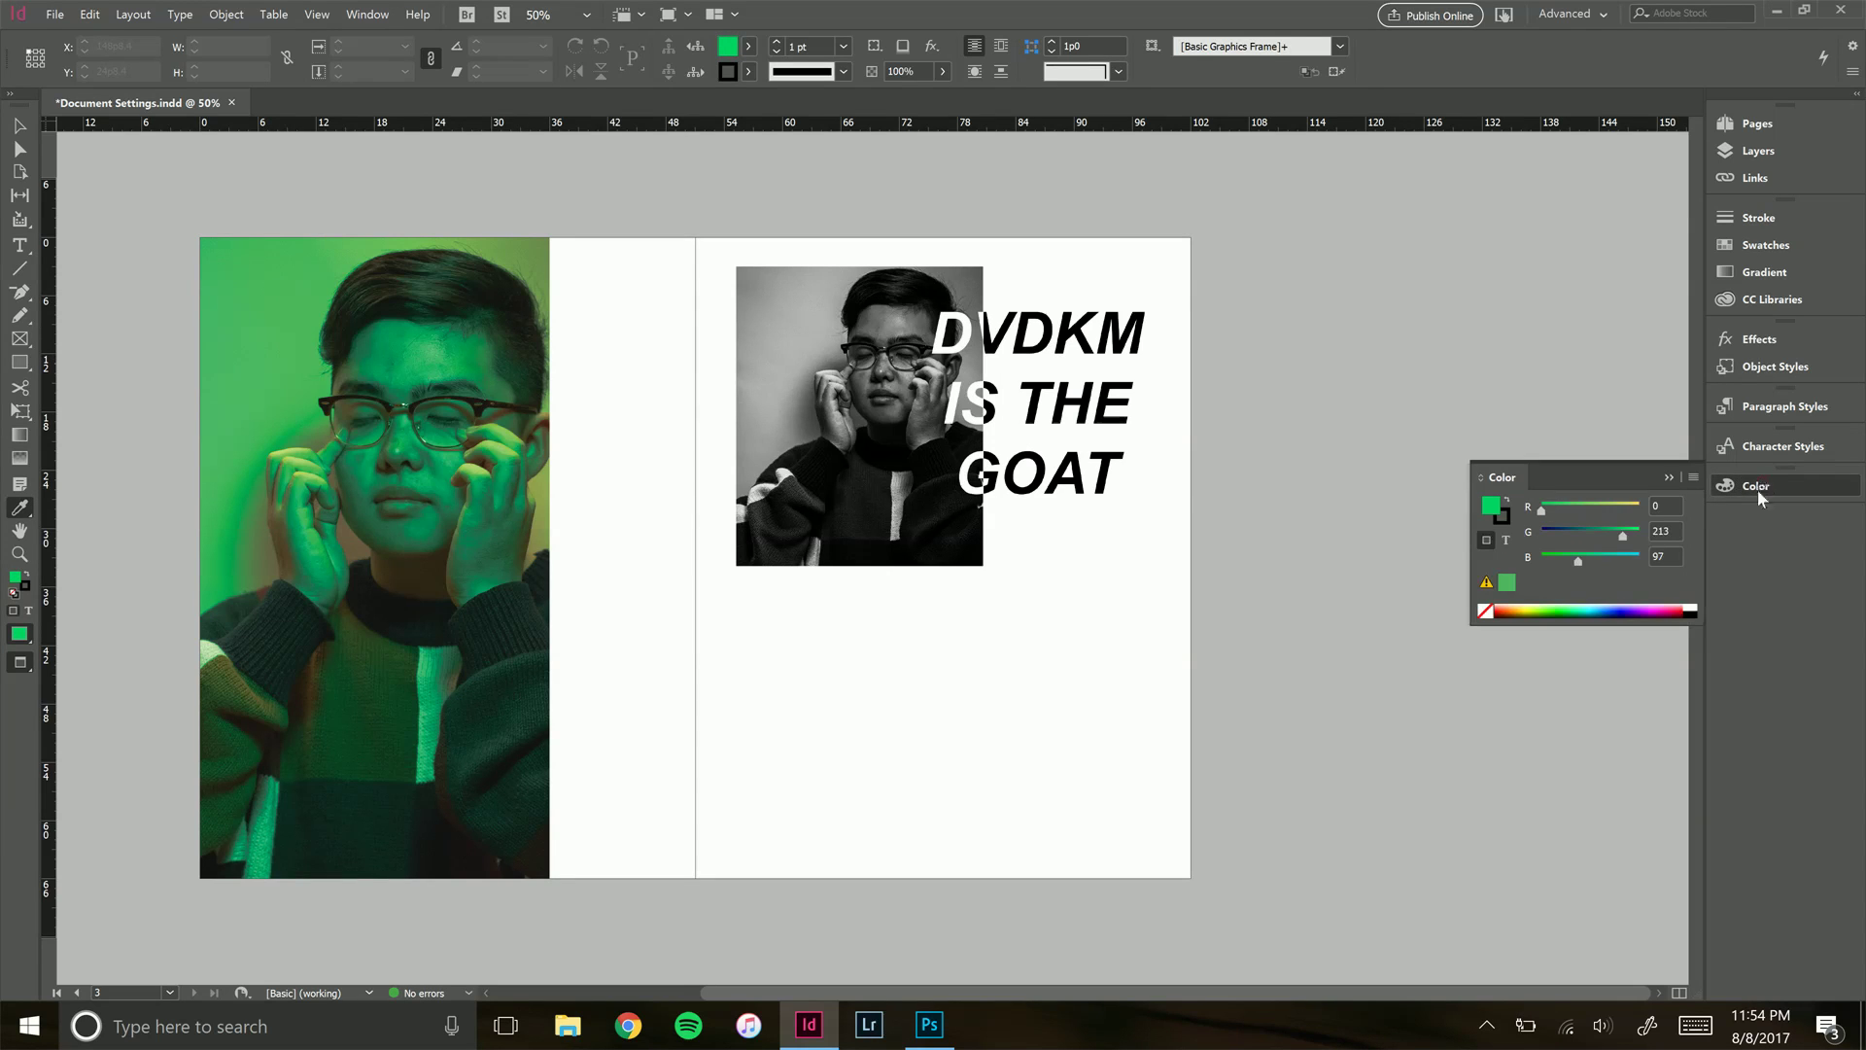
pyautogui.rightClick(1691, 612)
pyautogui.click(1736, 655)
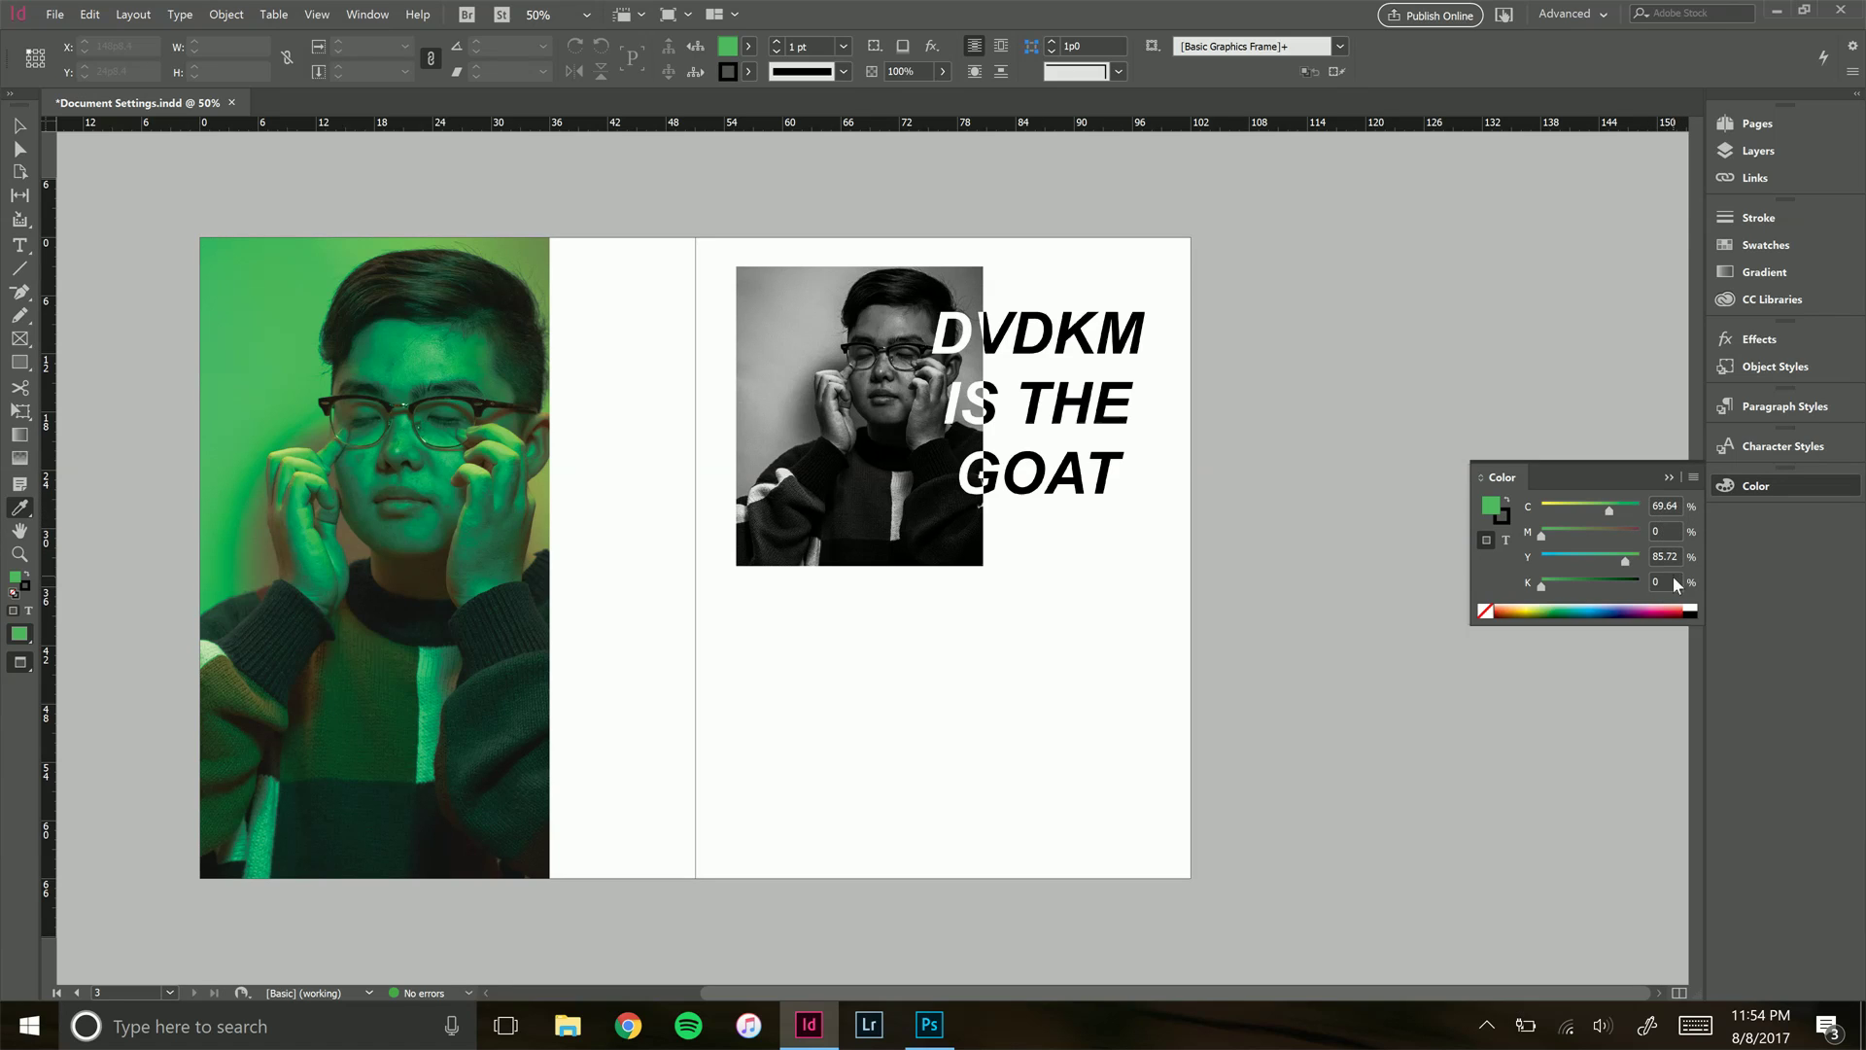
# Switch to Photoshop and set the stacked DVDKM letters' color to C 70, M 0, Y 86, K 0
pyautogui.click(929, 1025)
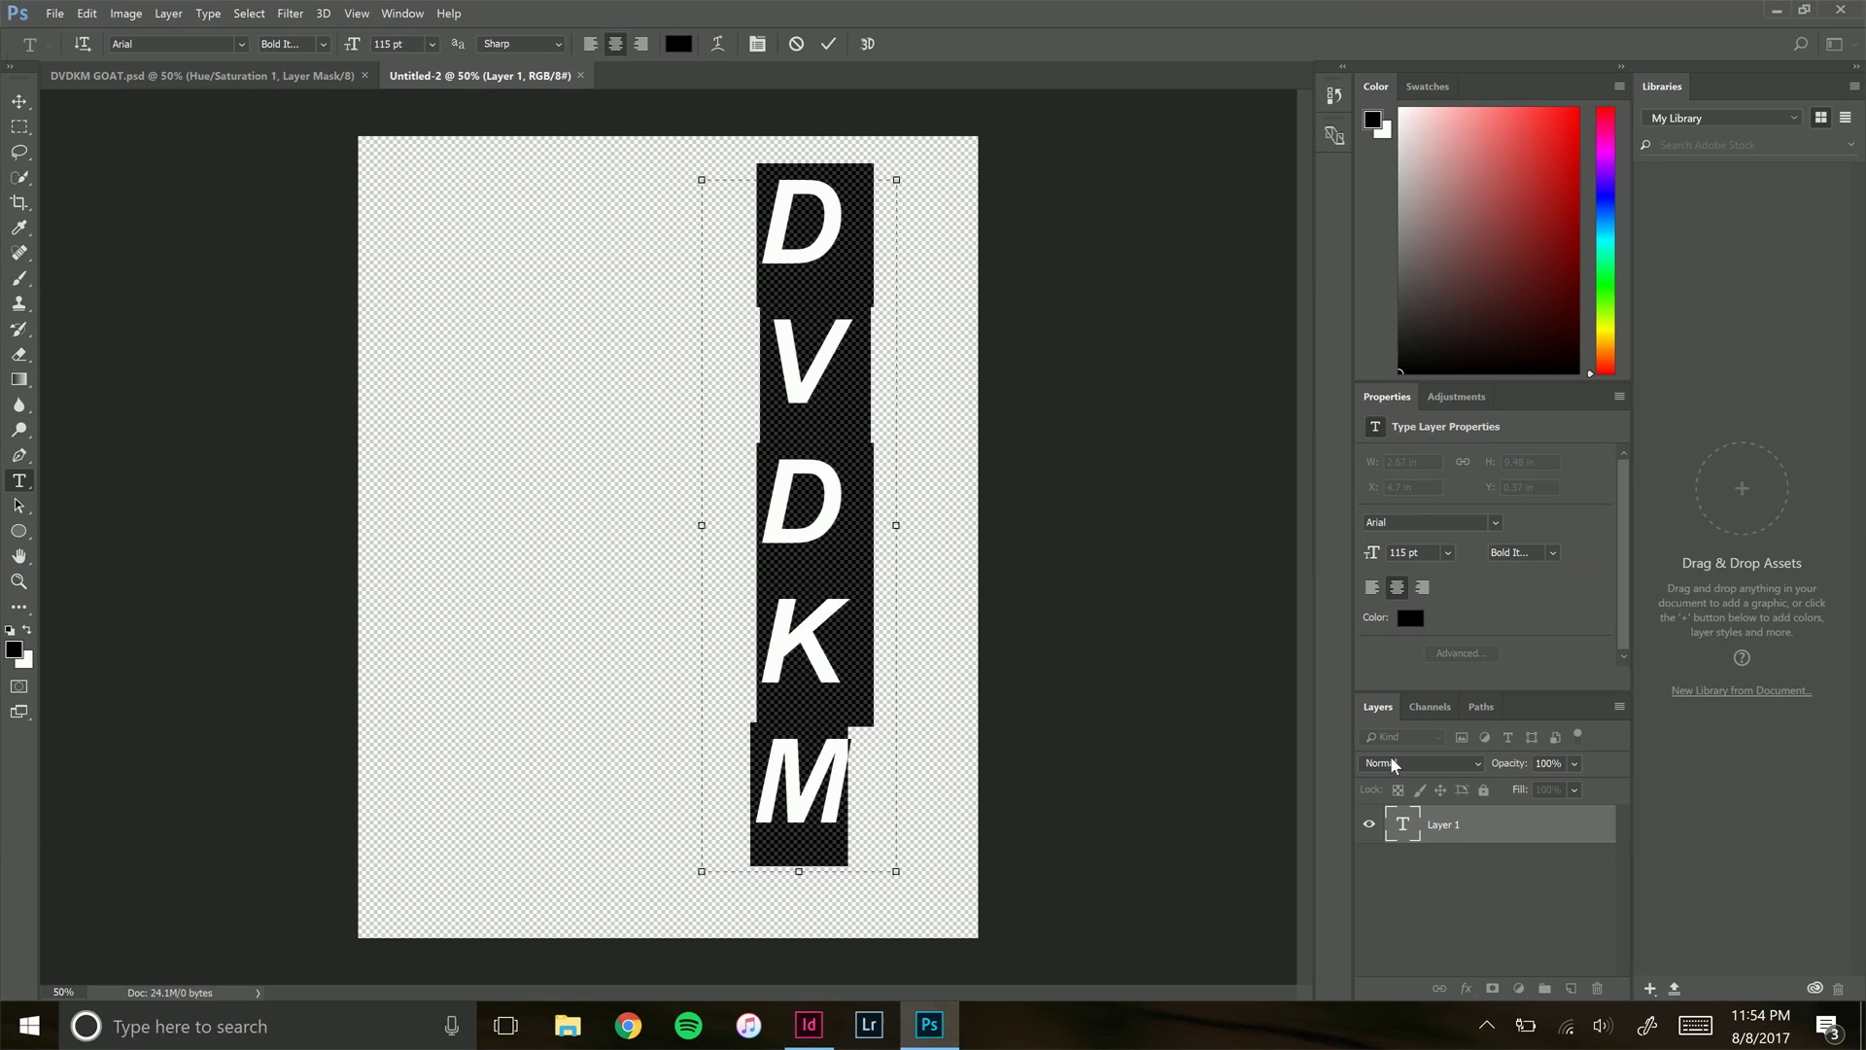
pyautogui.click(1408, 620)
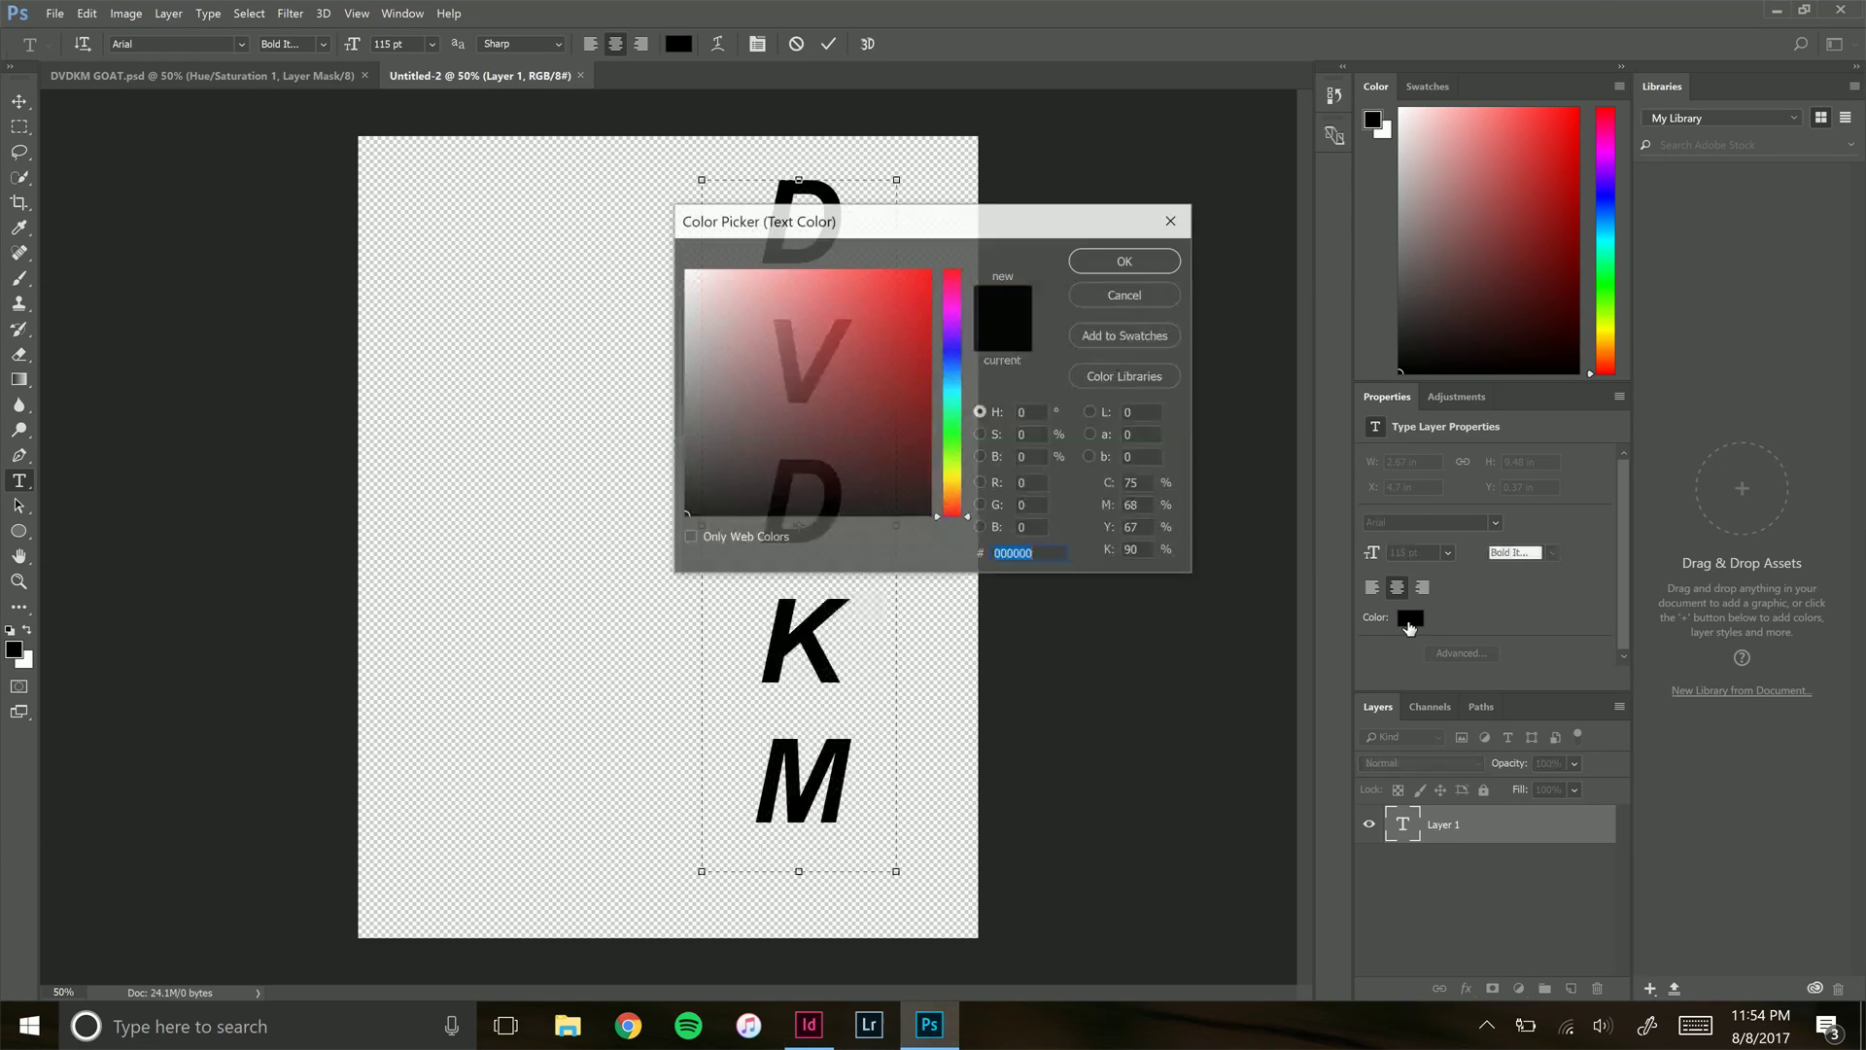
pyautogui.click(1139, 486)
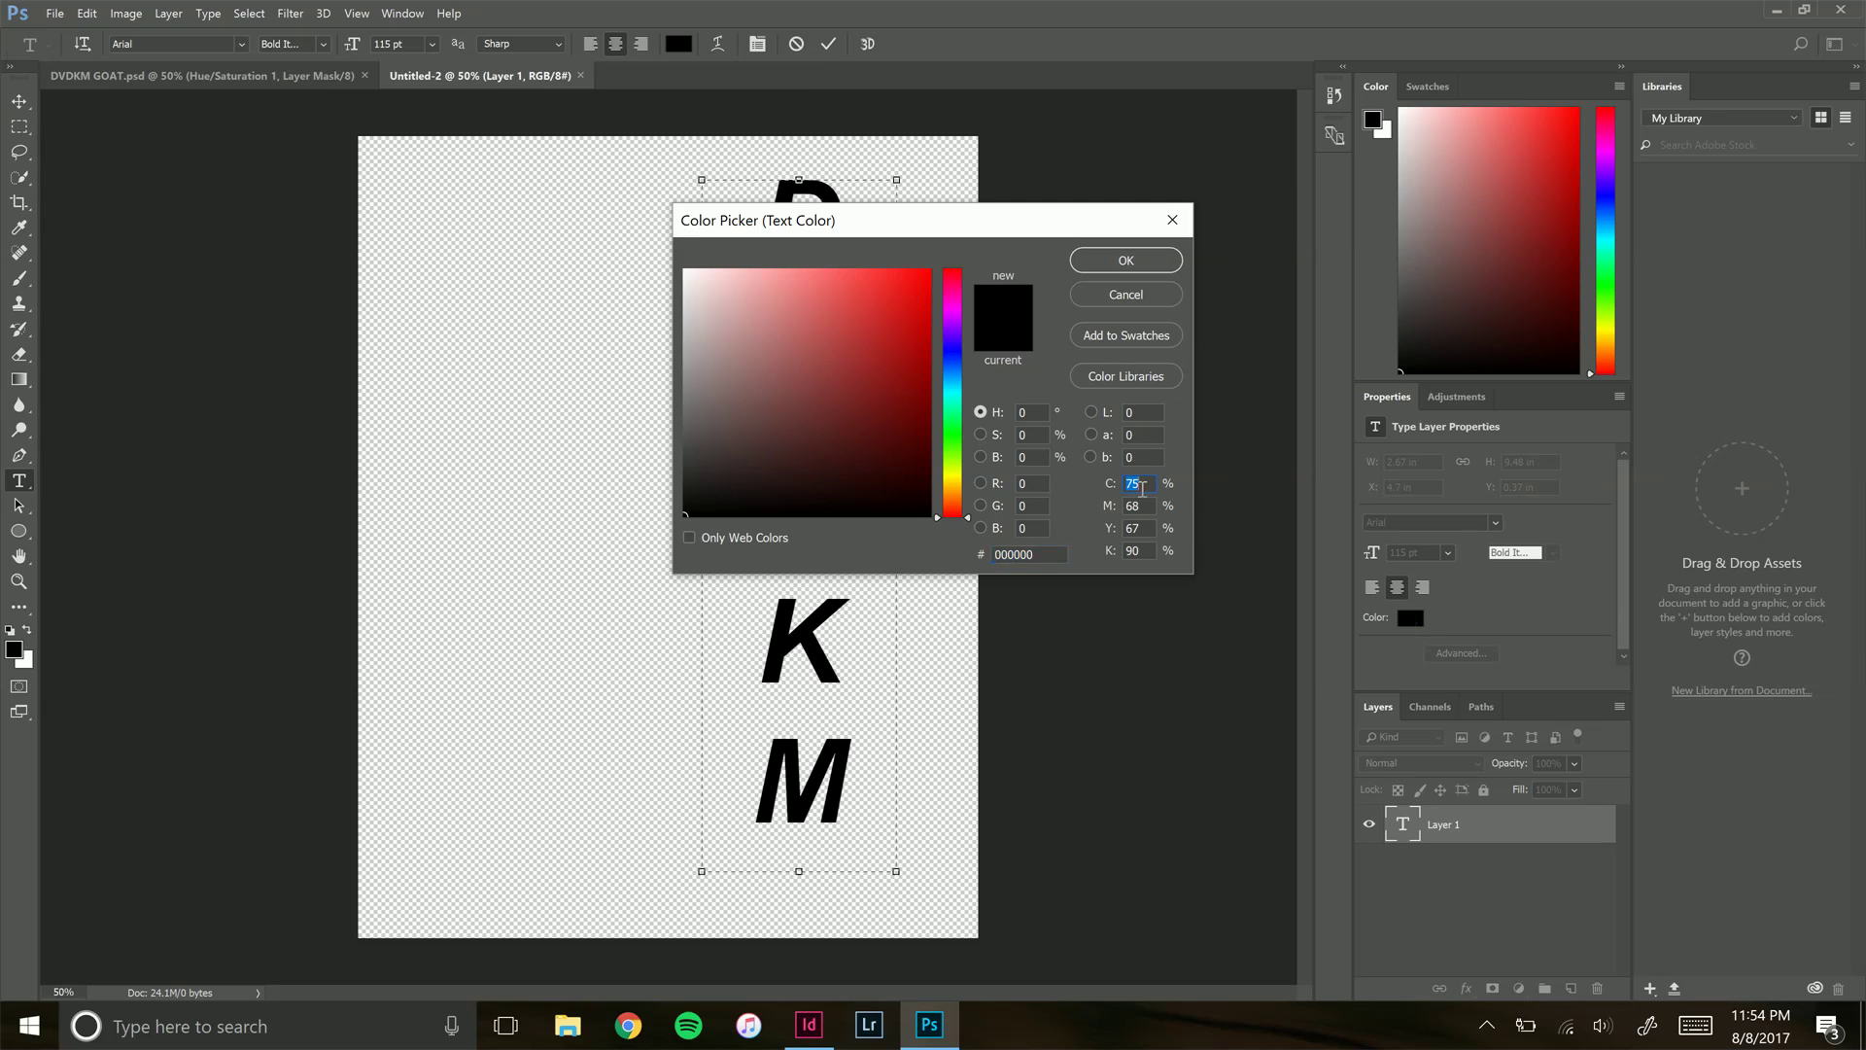
pyautogui.write('70')
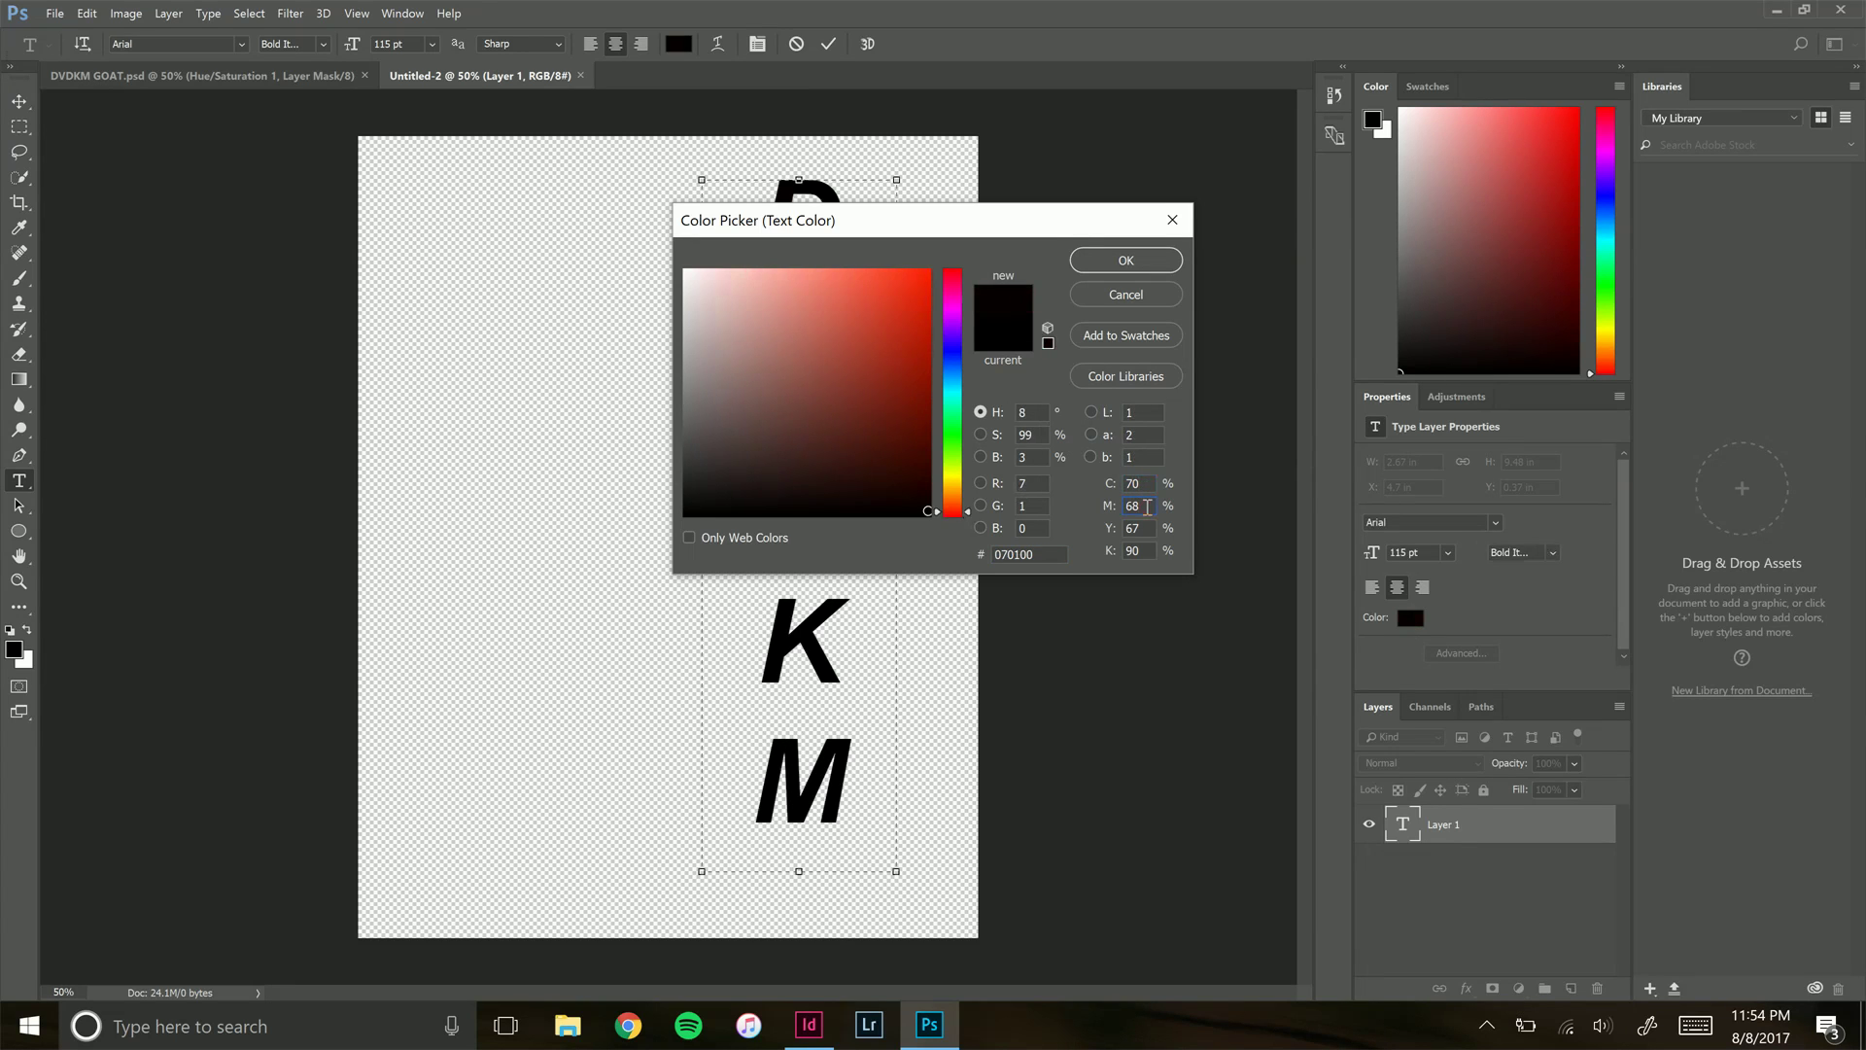
pyautogui.write('0')
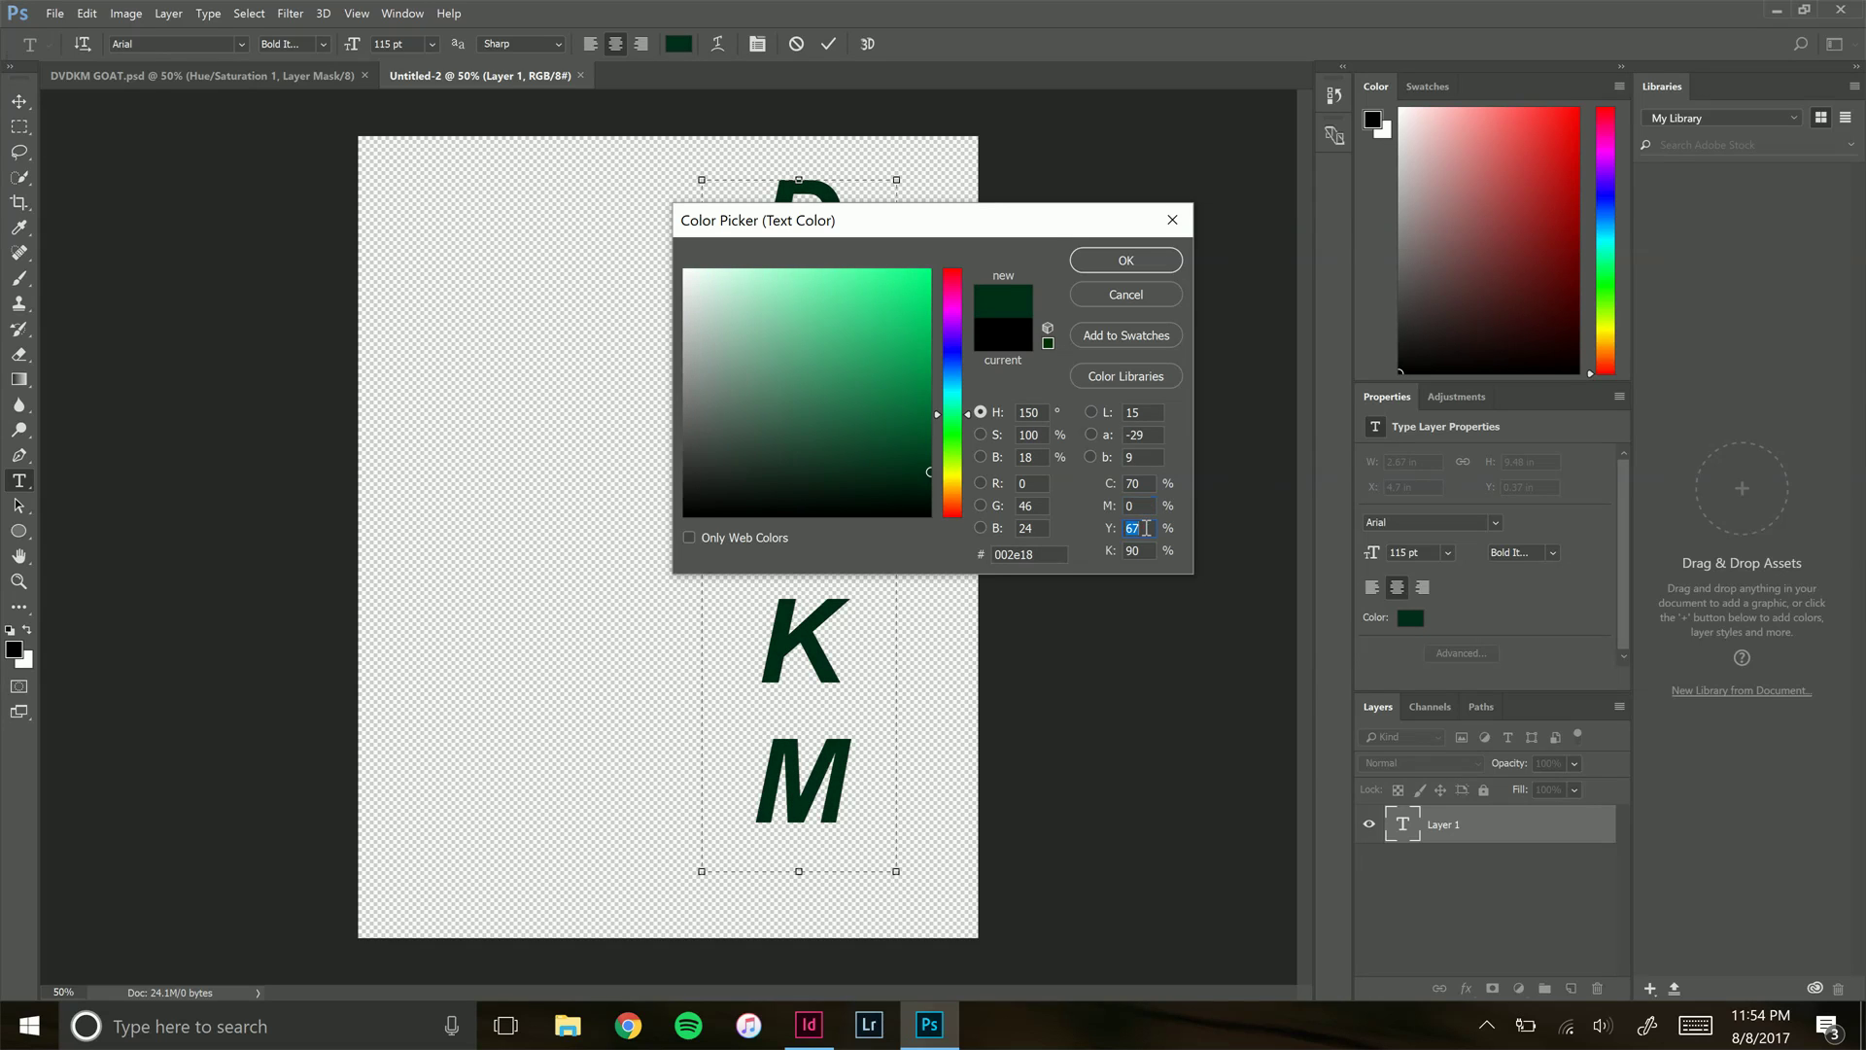
pyautogui.write('86')
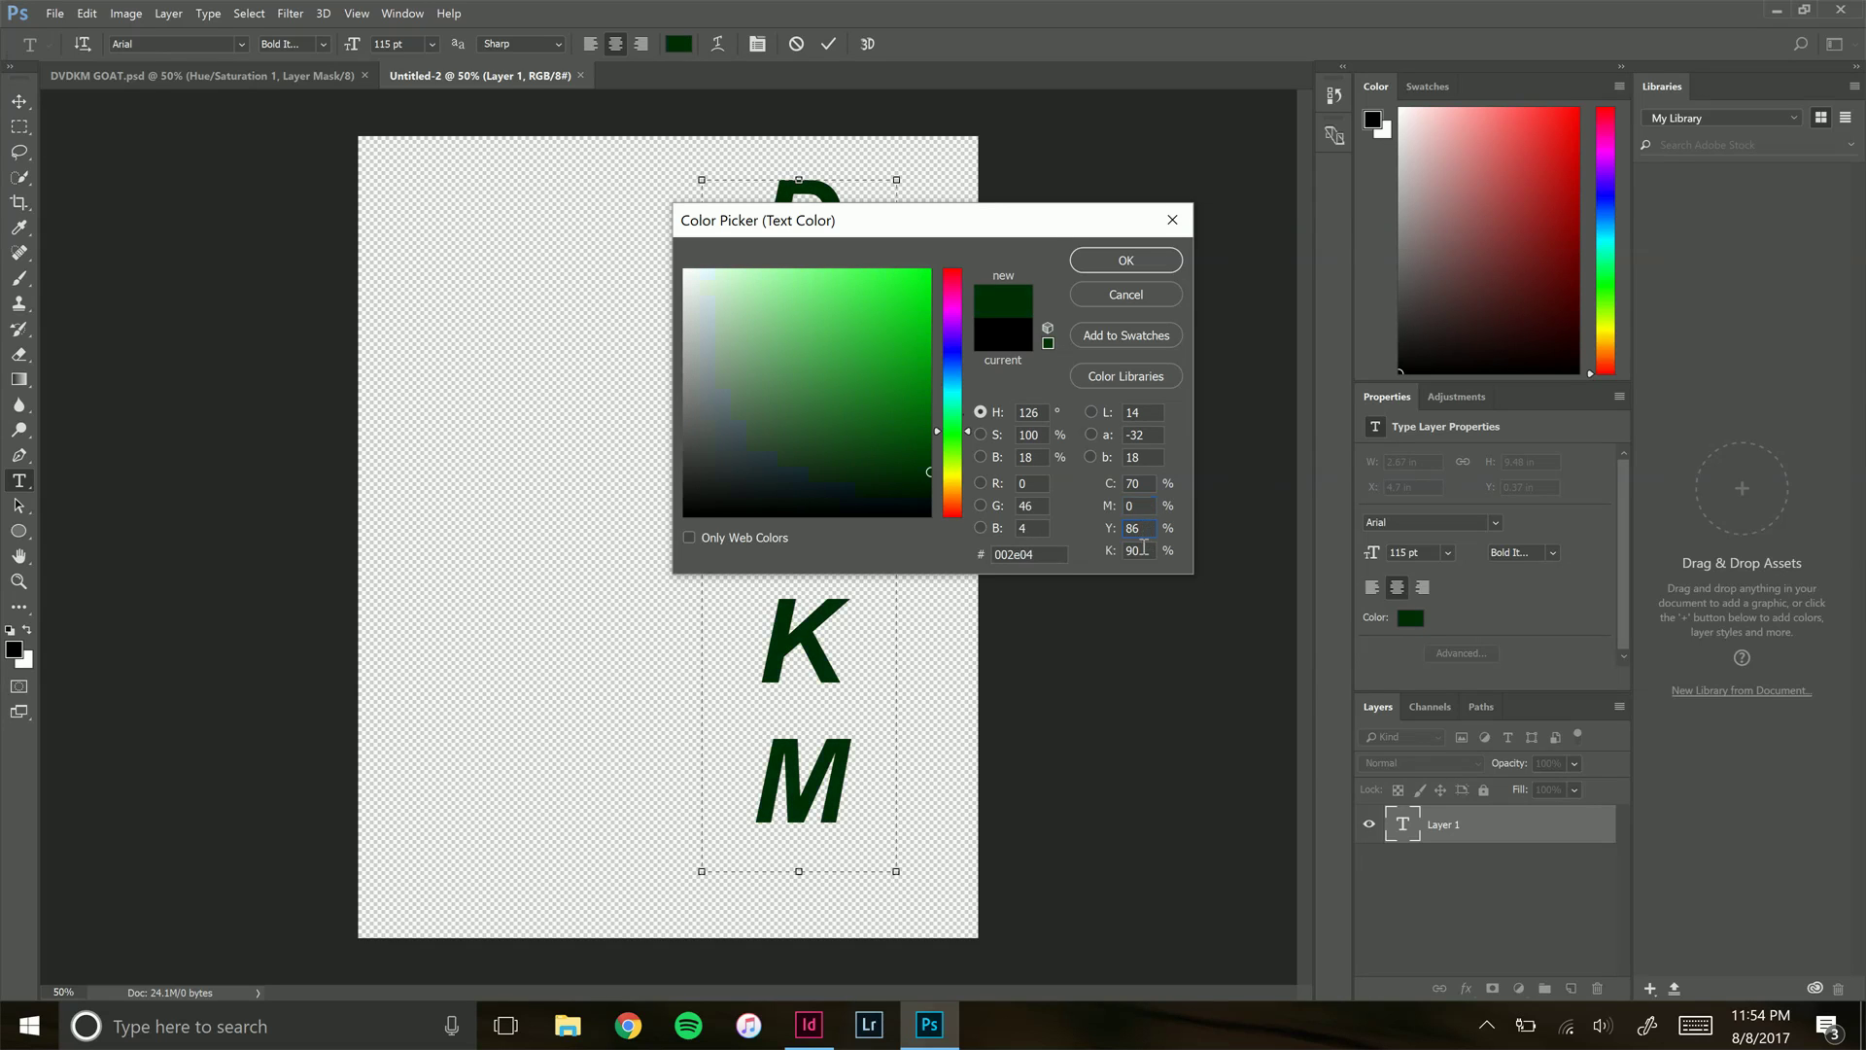
pyautogui.write('0')
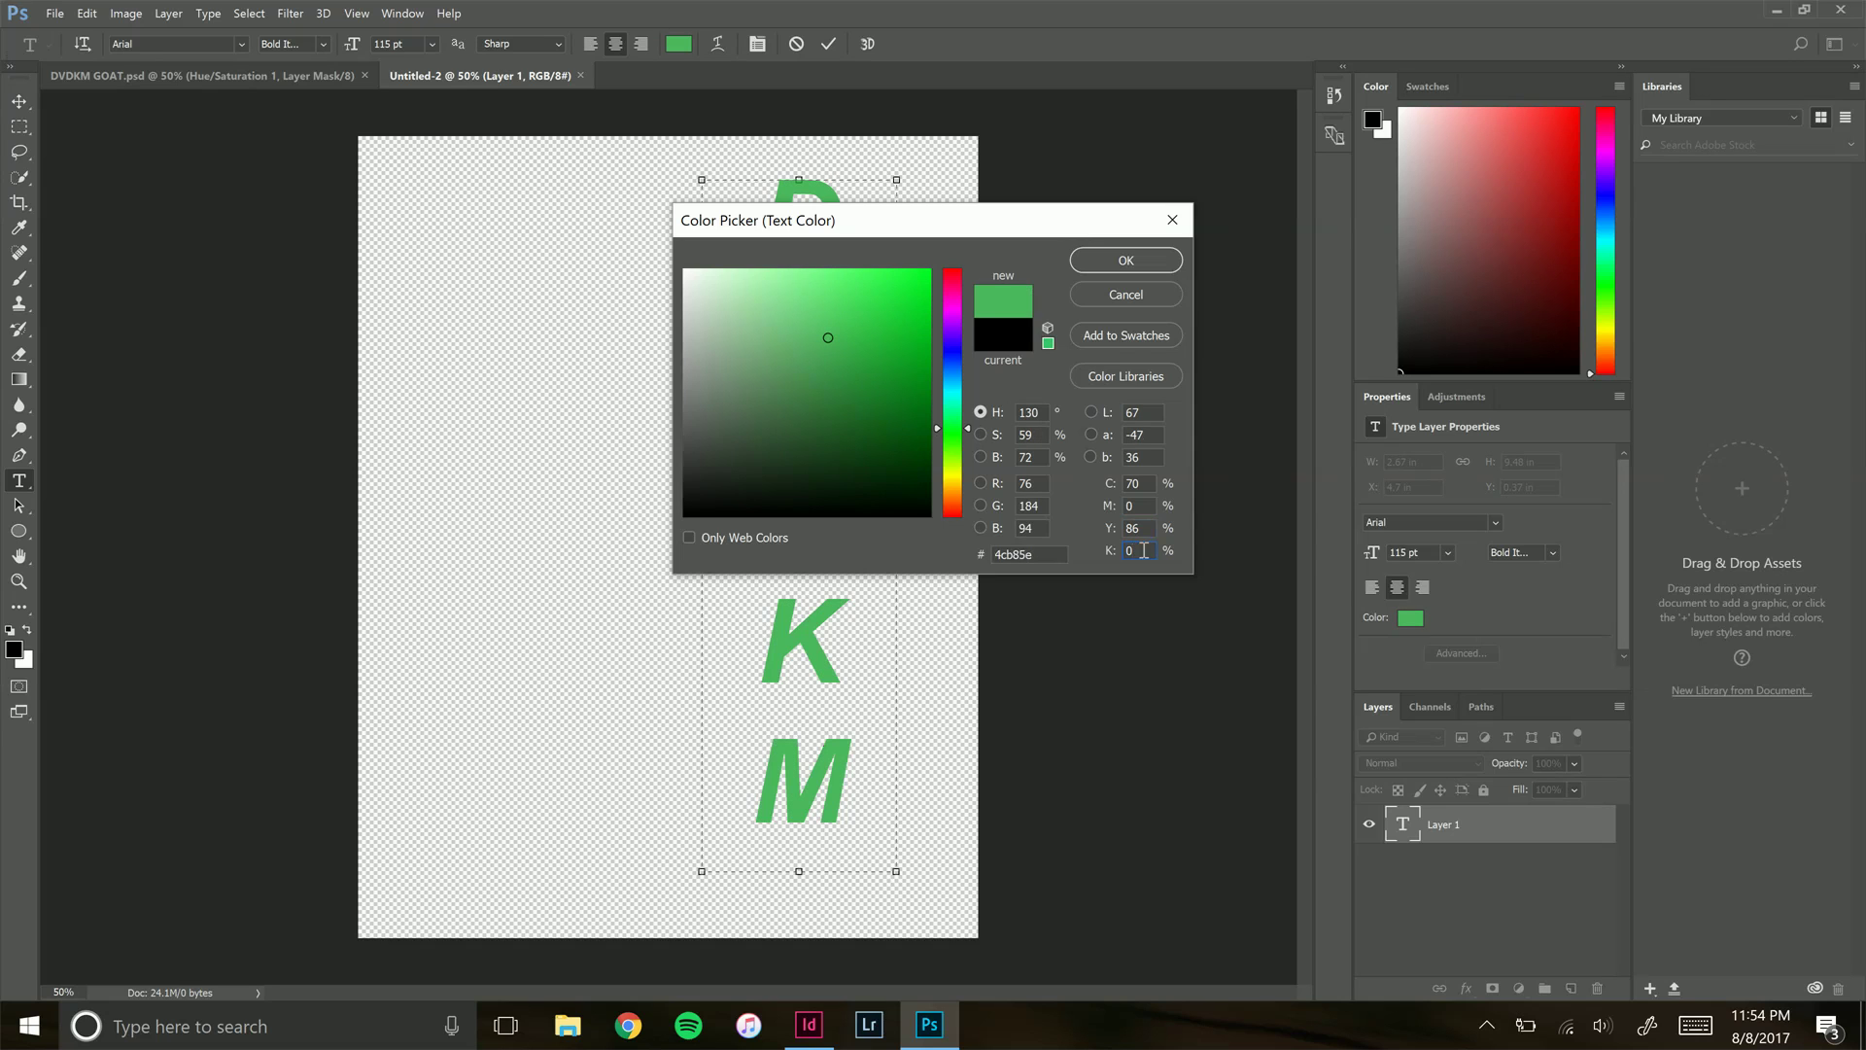
pyautogui.click(1125, 261)
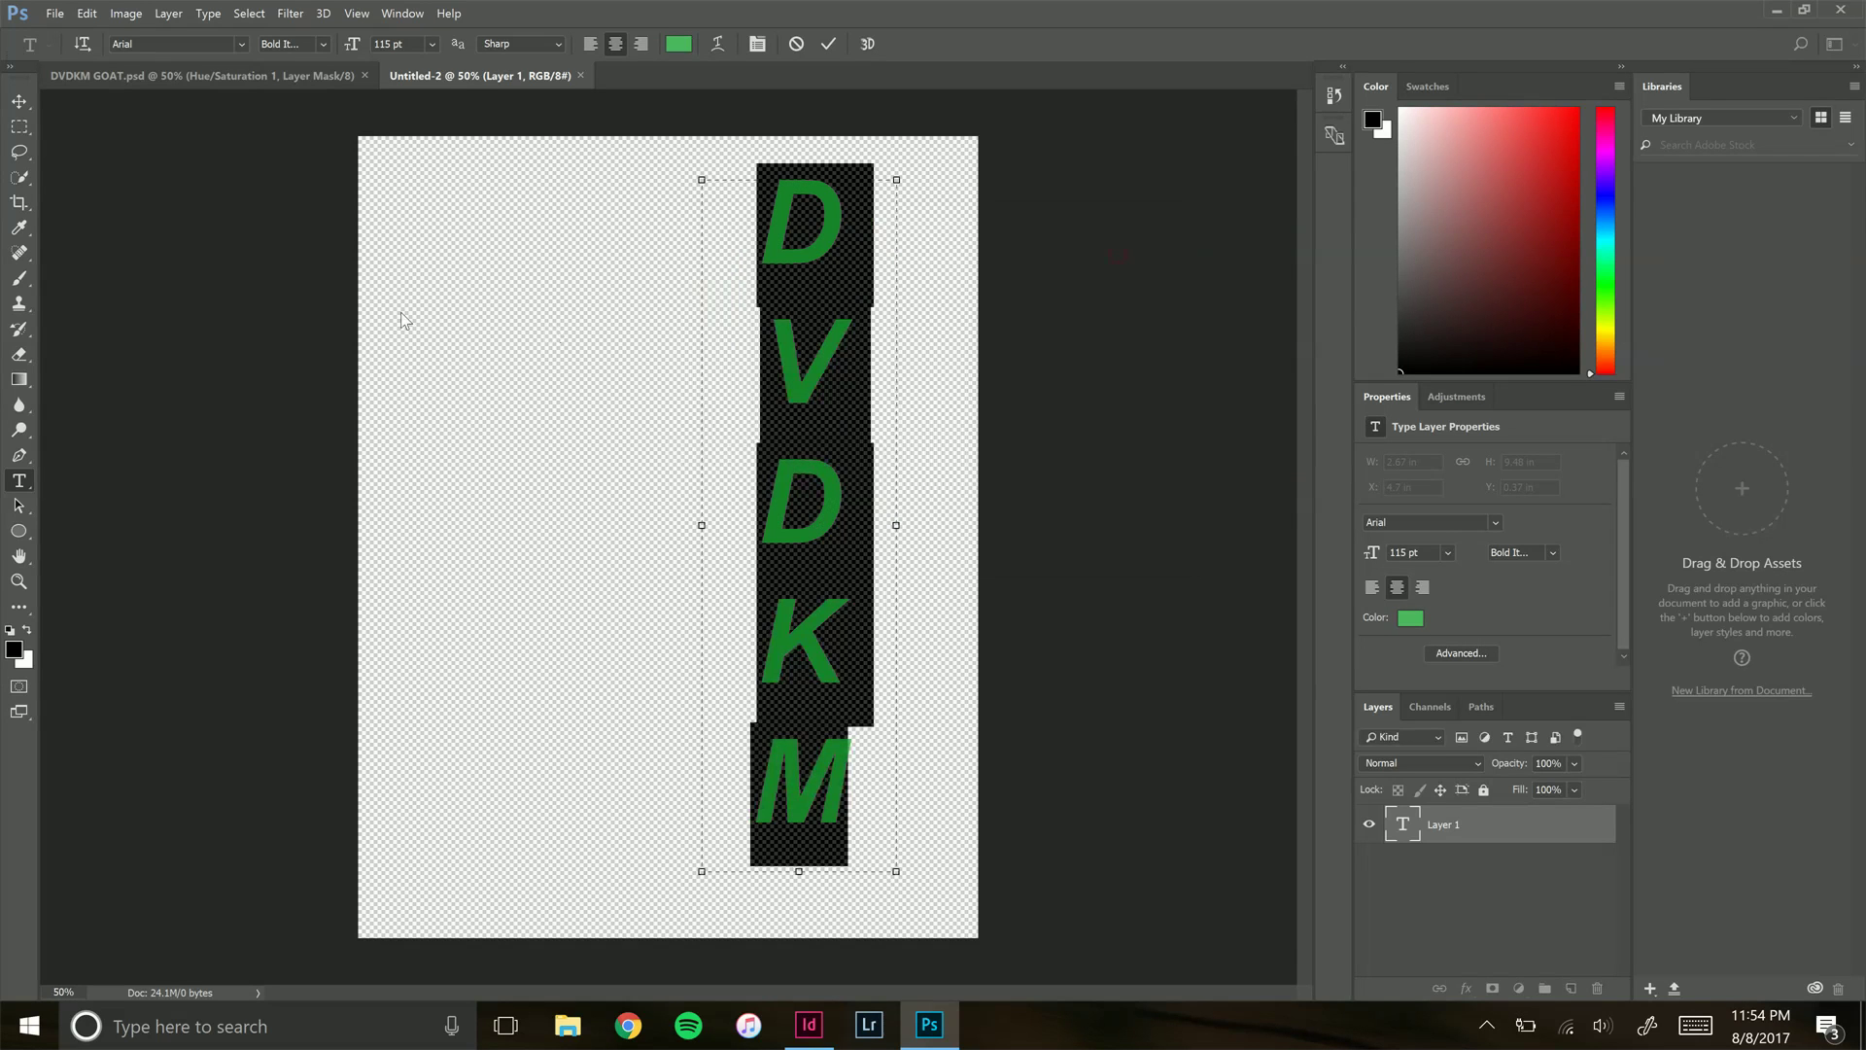
pyautogui.click(181, 206)
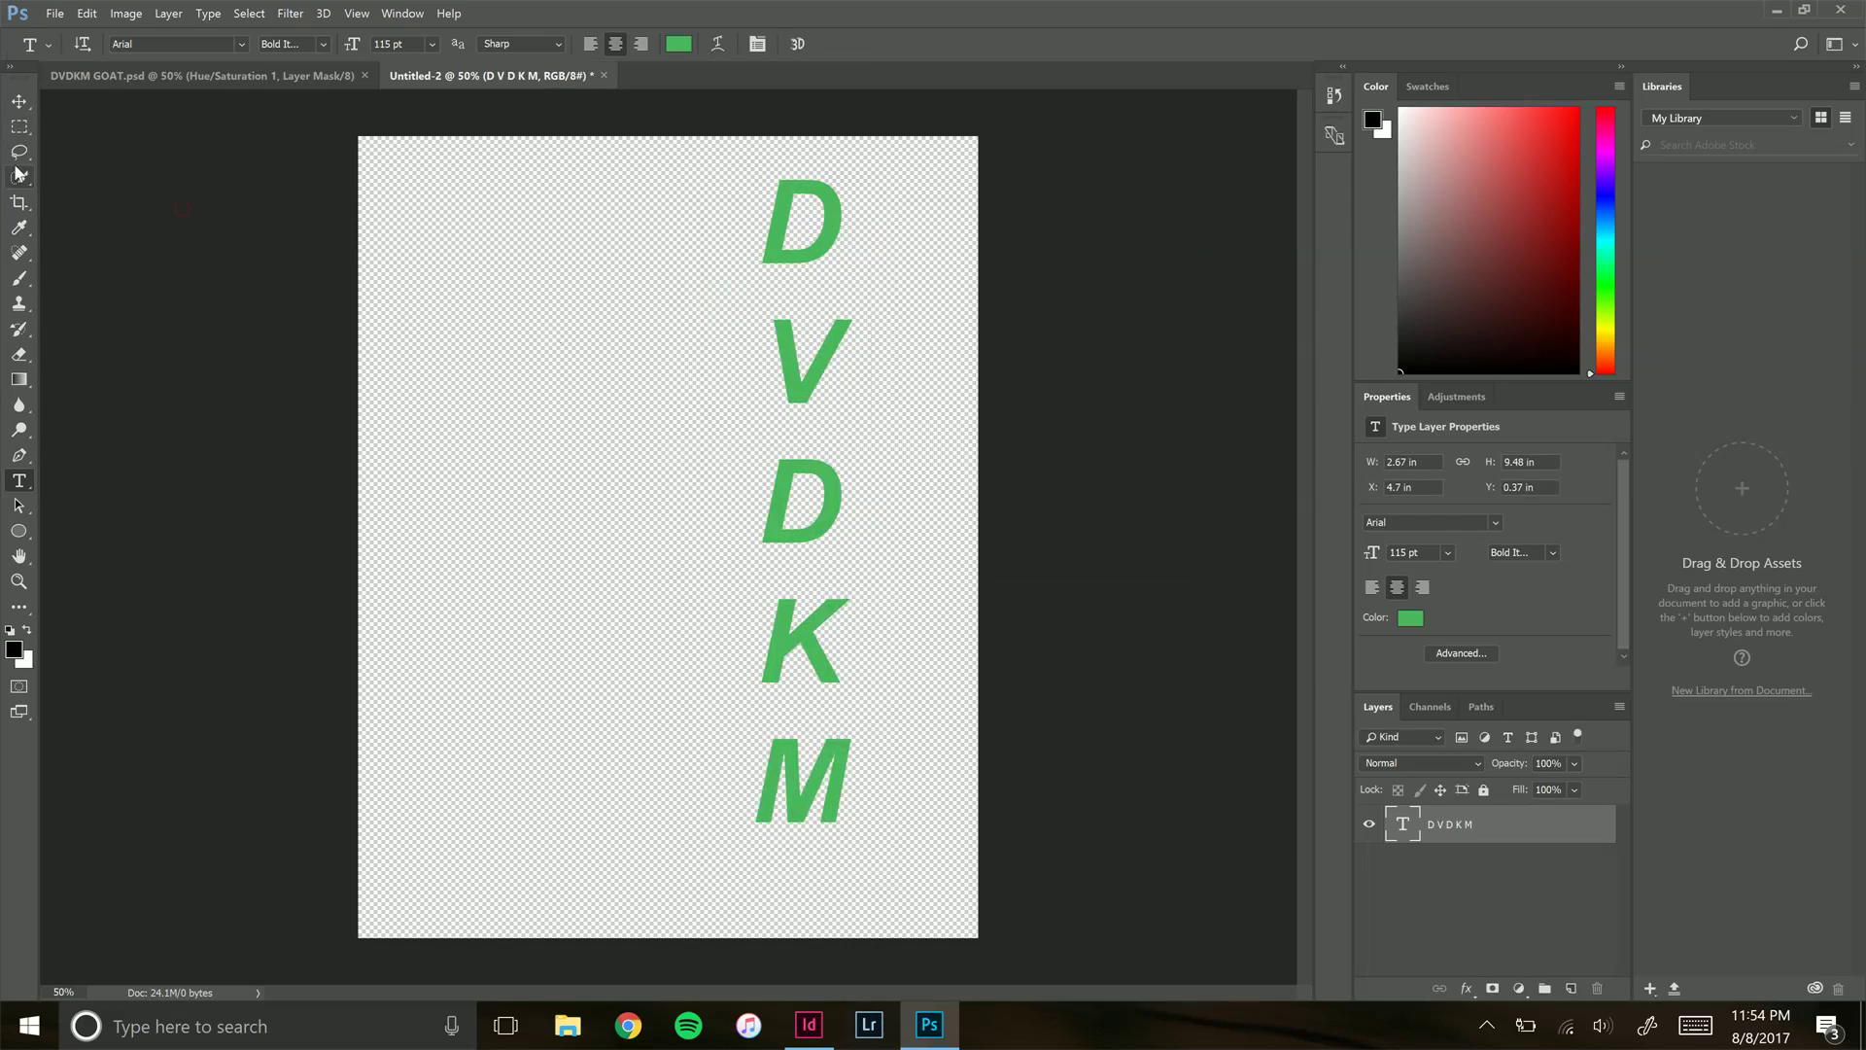
# Select the left half of the stacked letters and turn it white using a Hue/Saturation adjustment with Saturation -100 and Lightness +100
pyautogui.click(19, 127)
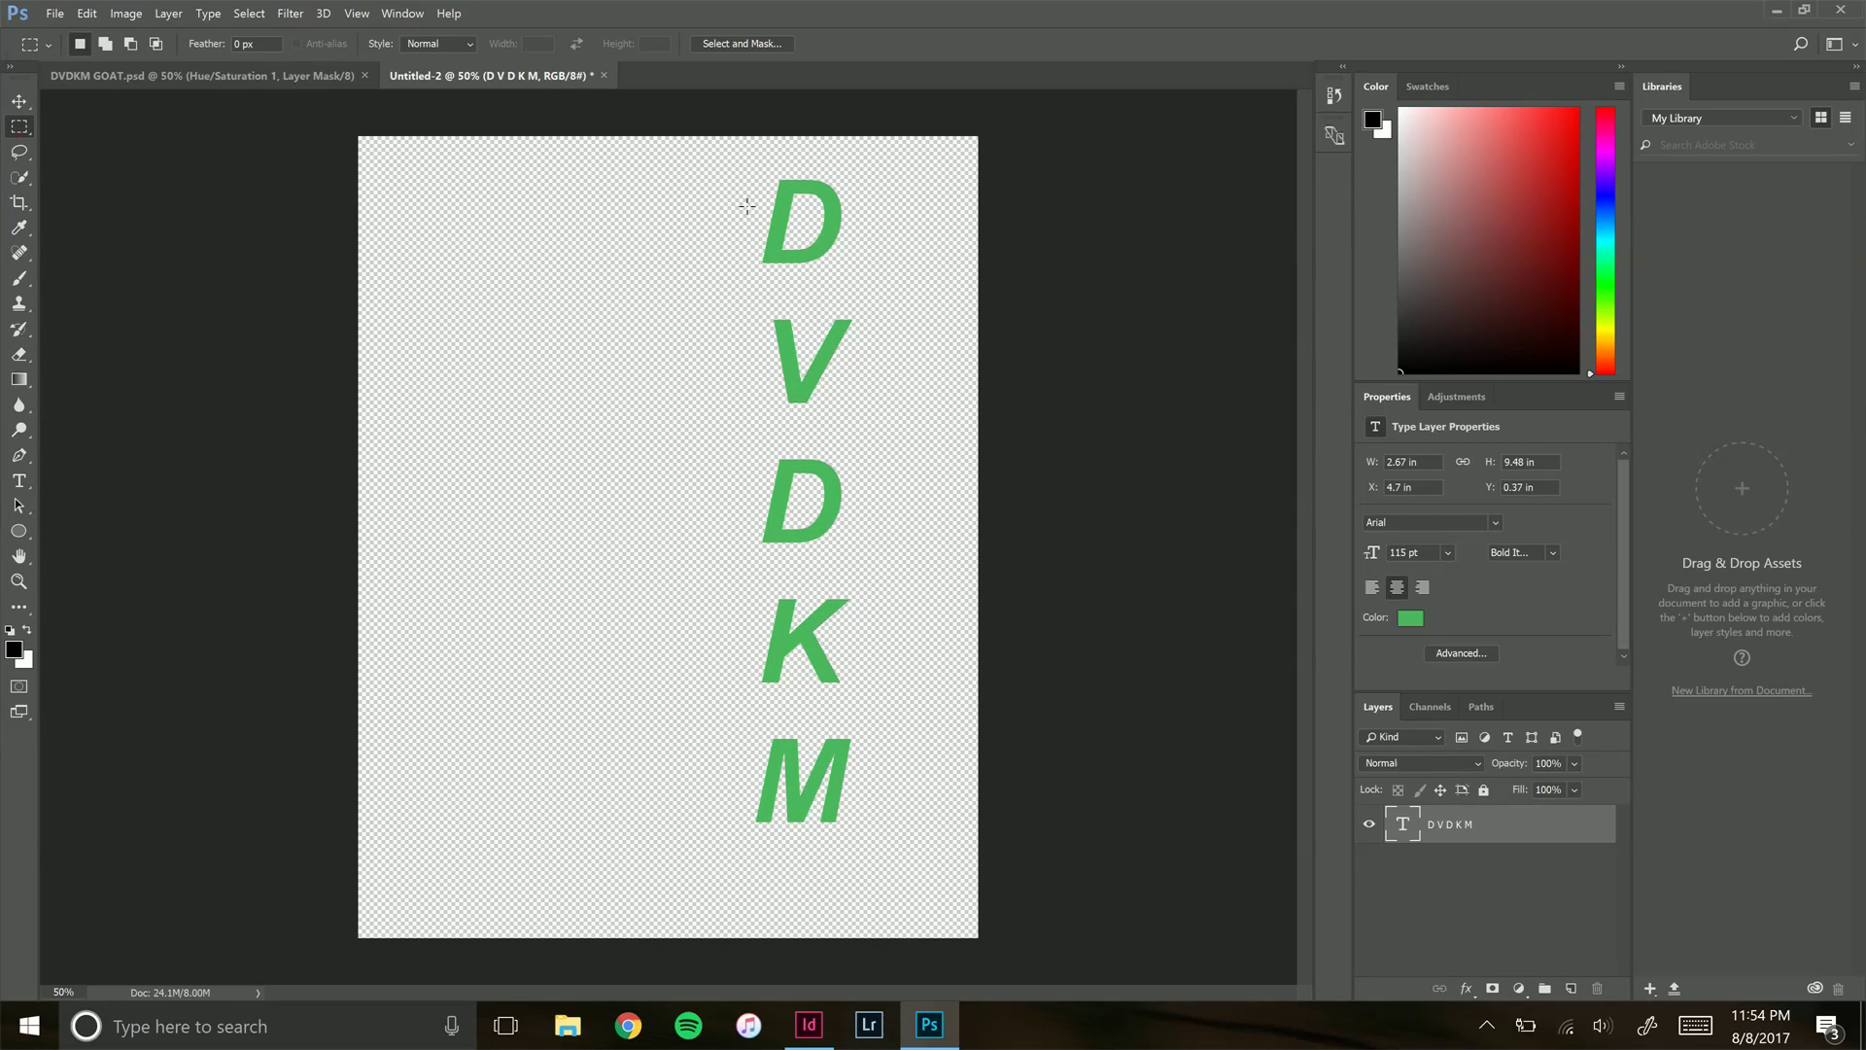
pyautogui.moveTo(741, 167); pyautogui.dragTo(798, 867)
pyautogui.click(798, 867)
pyautogui.click(1463, 398)
pyautogui.click(1438, 474)
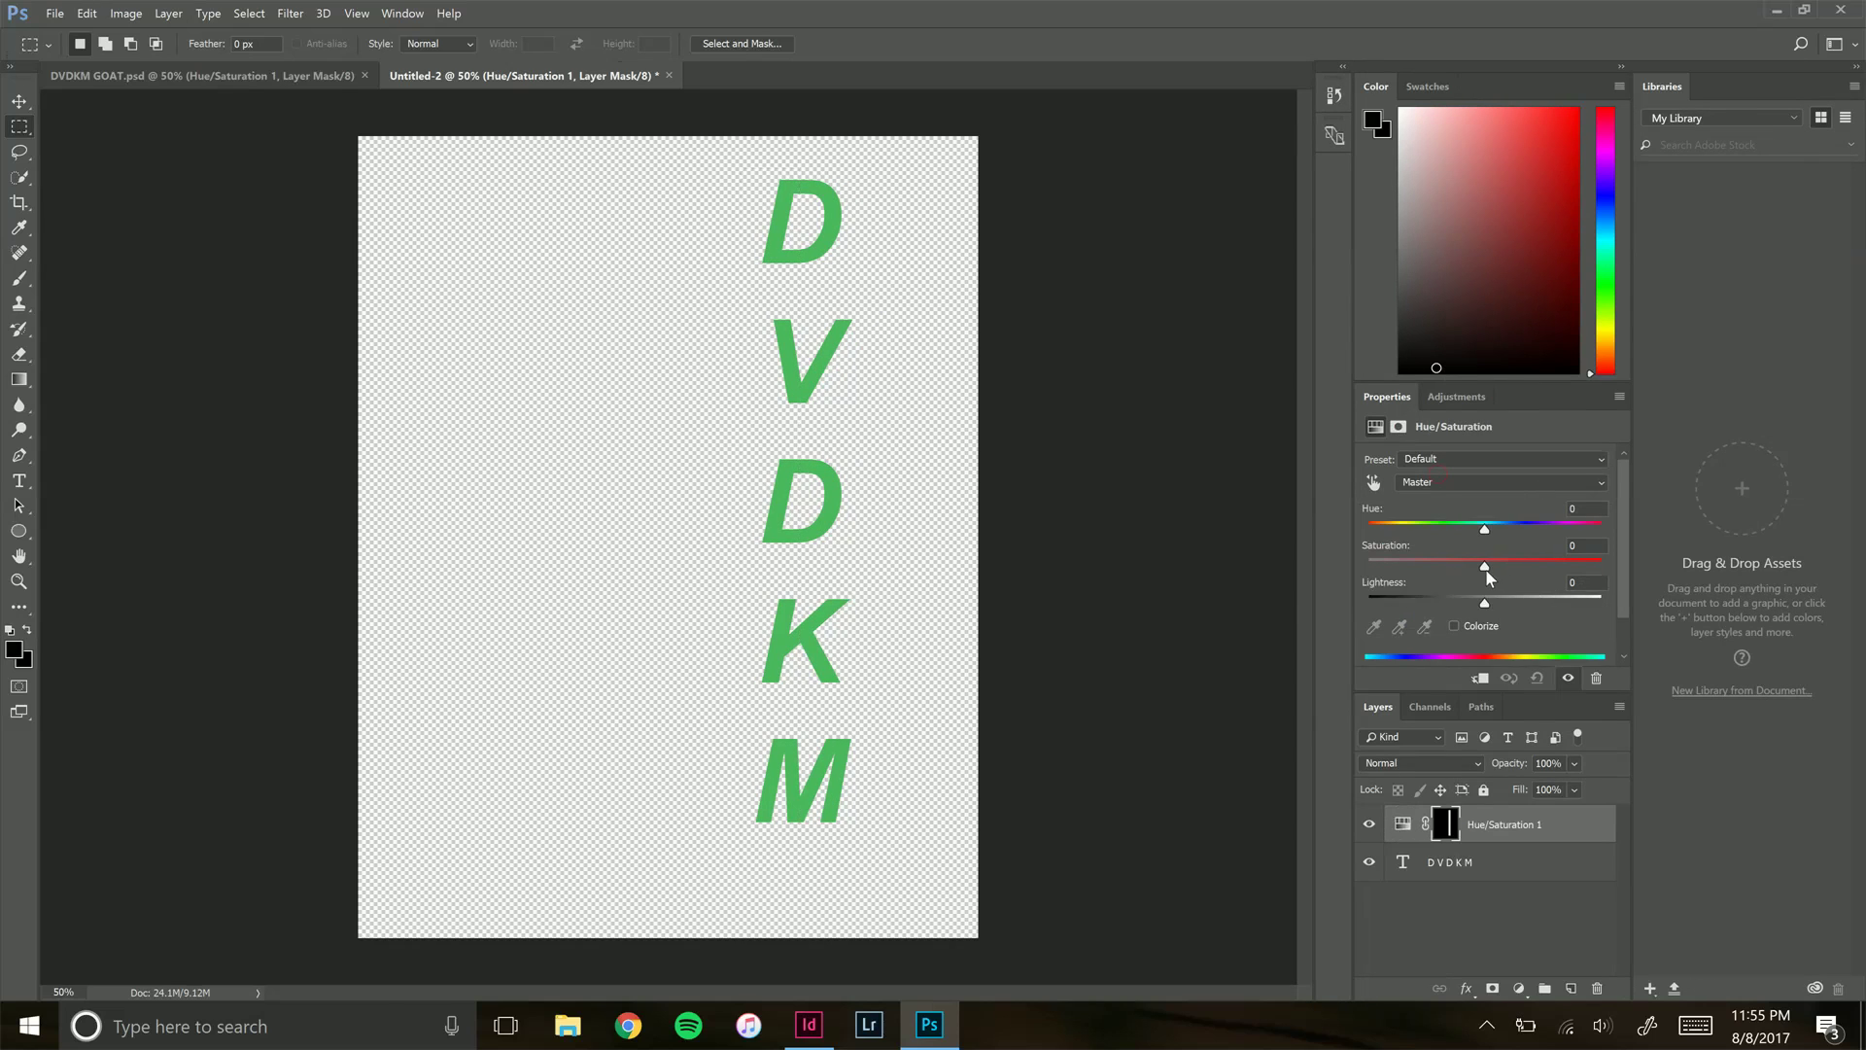
pyautogui.moveTo(1485, 569); pyautogui.dragTo(1464, 574)
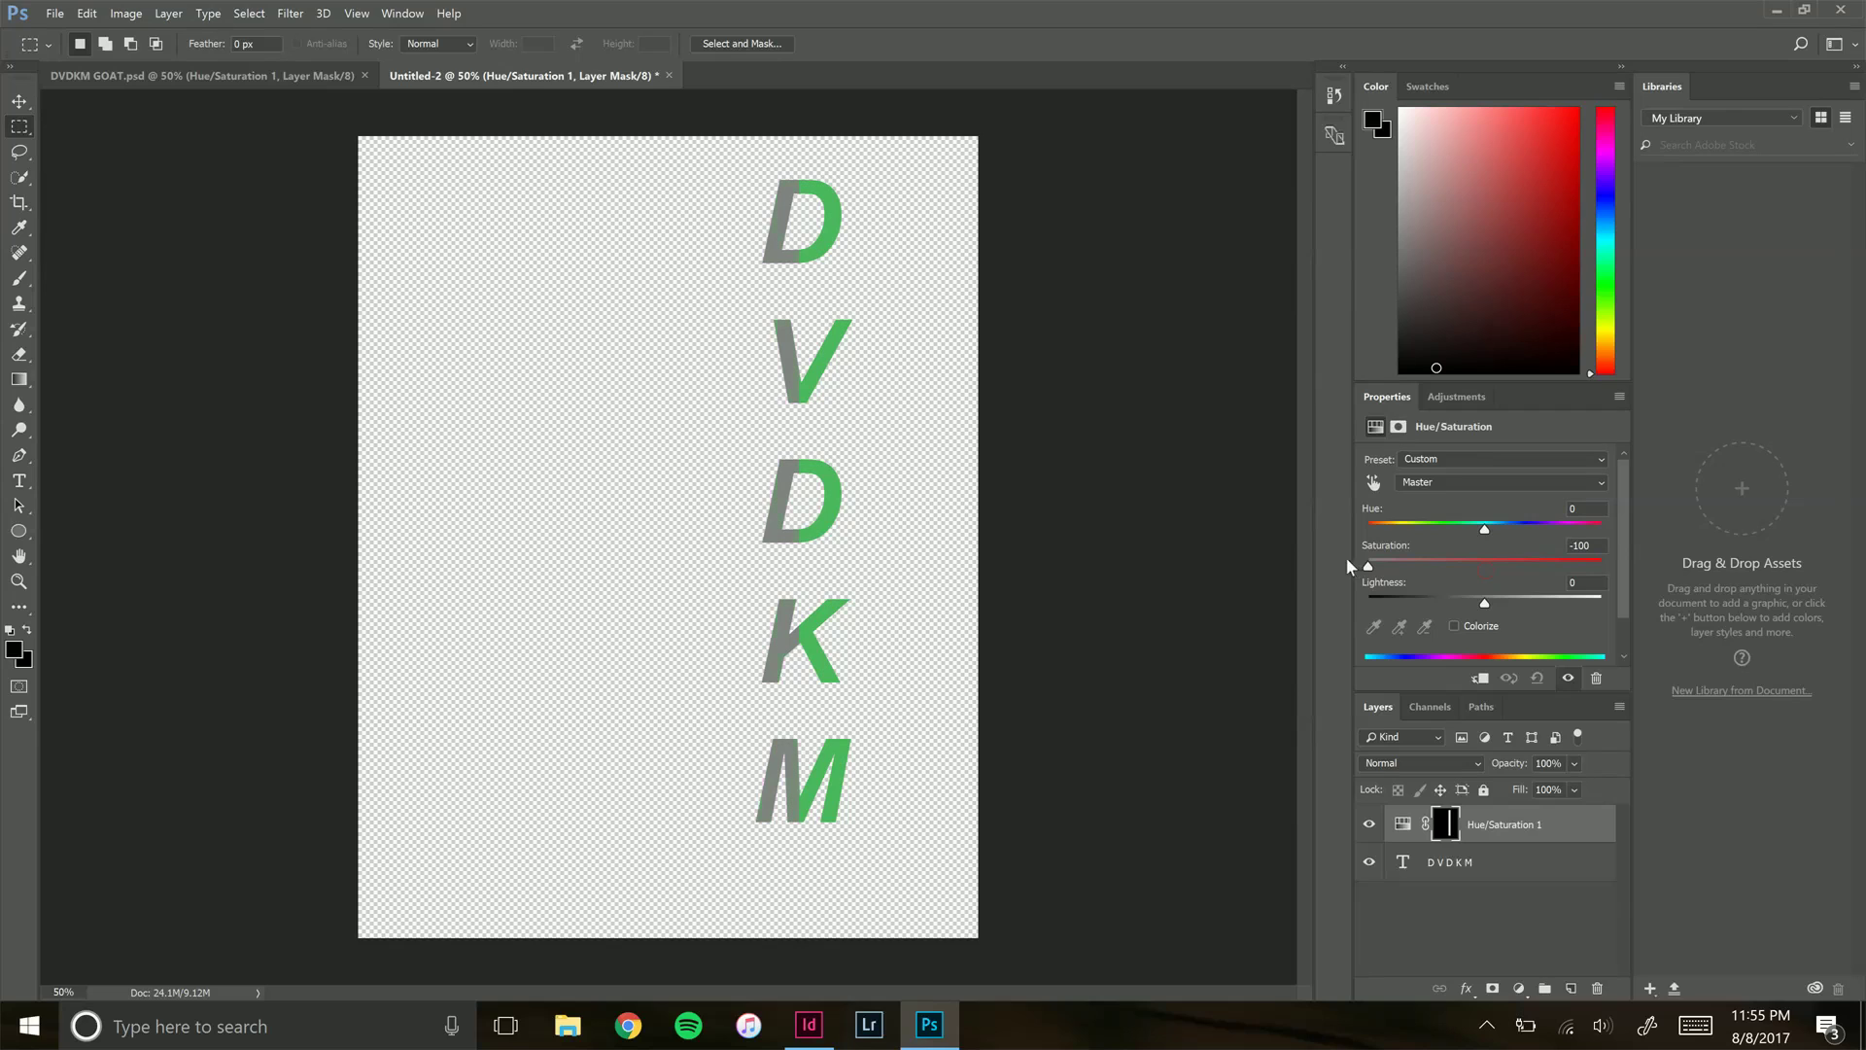
pyautogui.moveTo(1487, 607); pyautogui.dragTo(1619, 604)
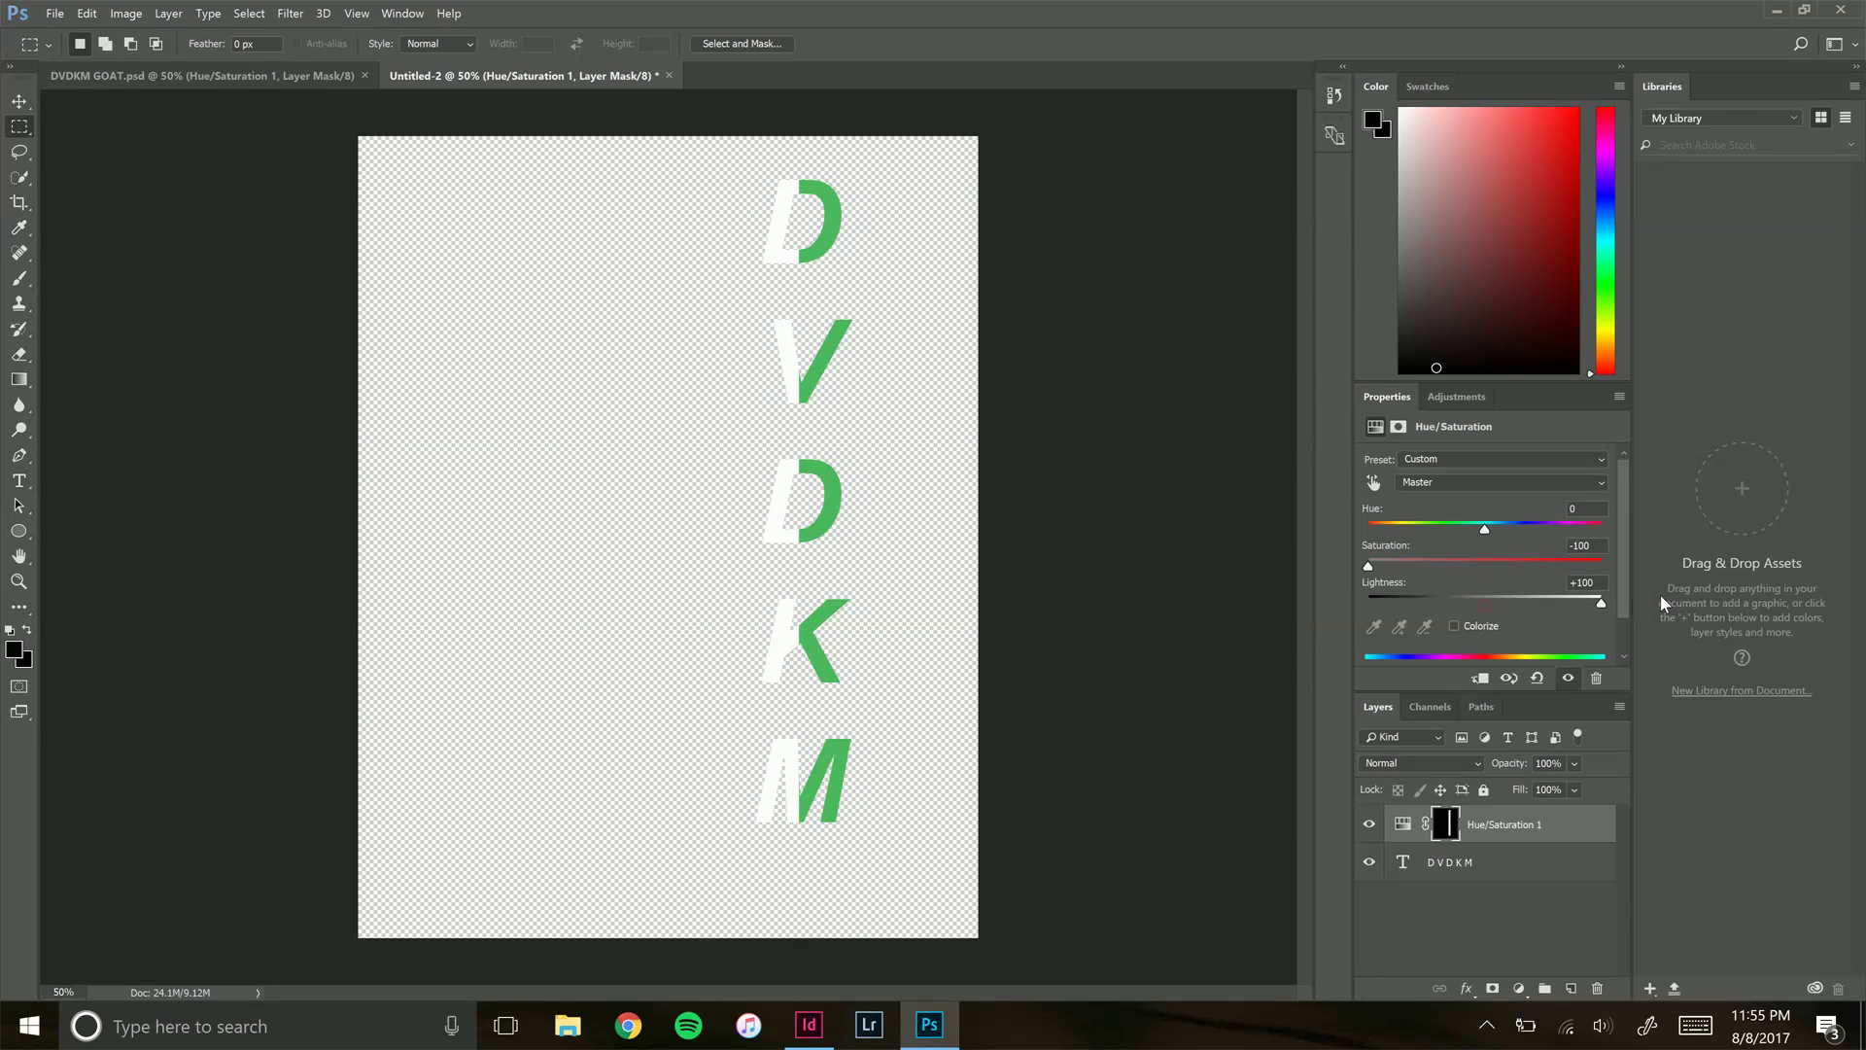
# Save the document as DVDKM in Photoshop format in Downloads, replacing the existing file
pyautogui.click(55, 14)
pyautogui.click(136, 273)
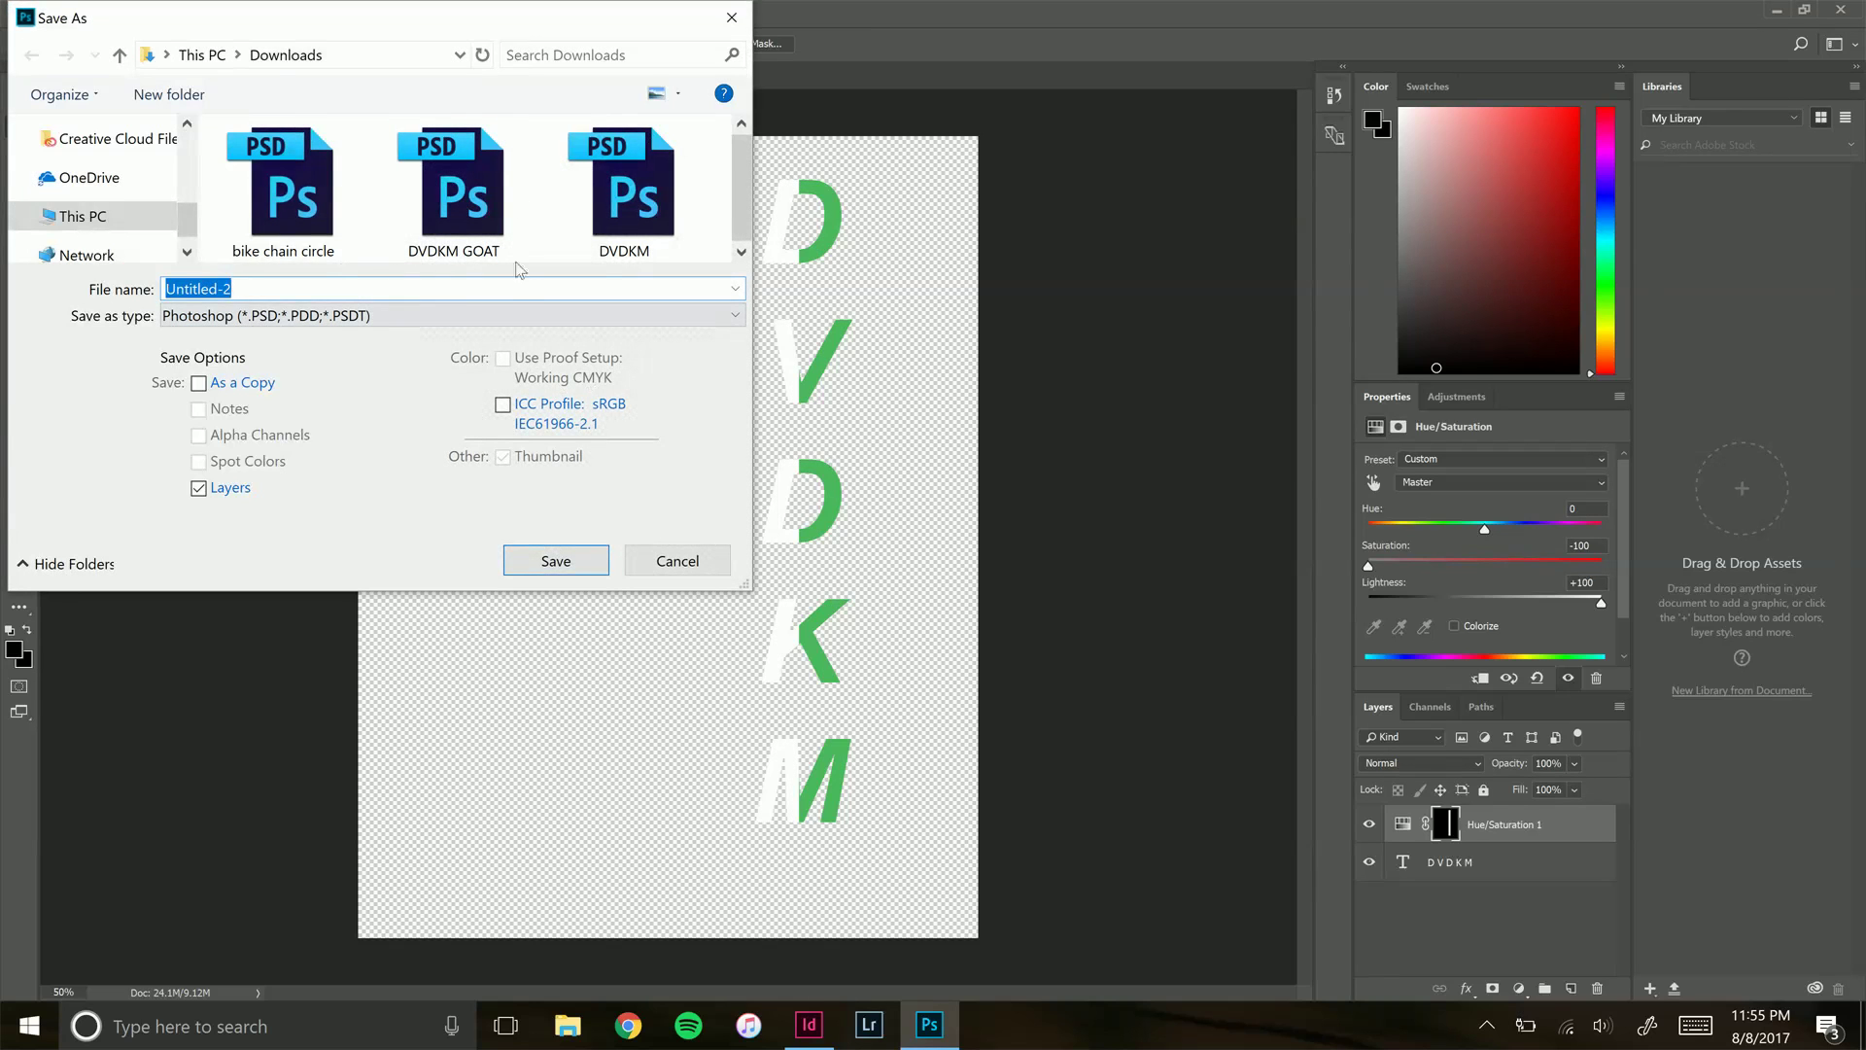
pyautogui.click(671, 200)
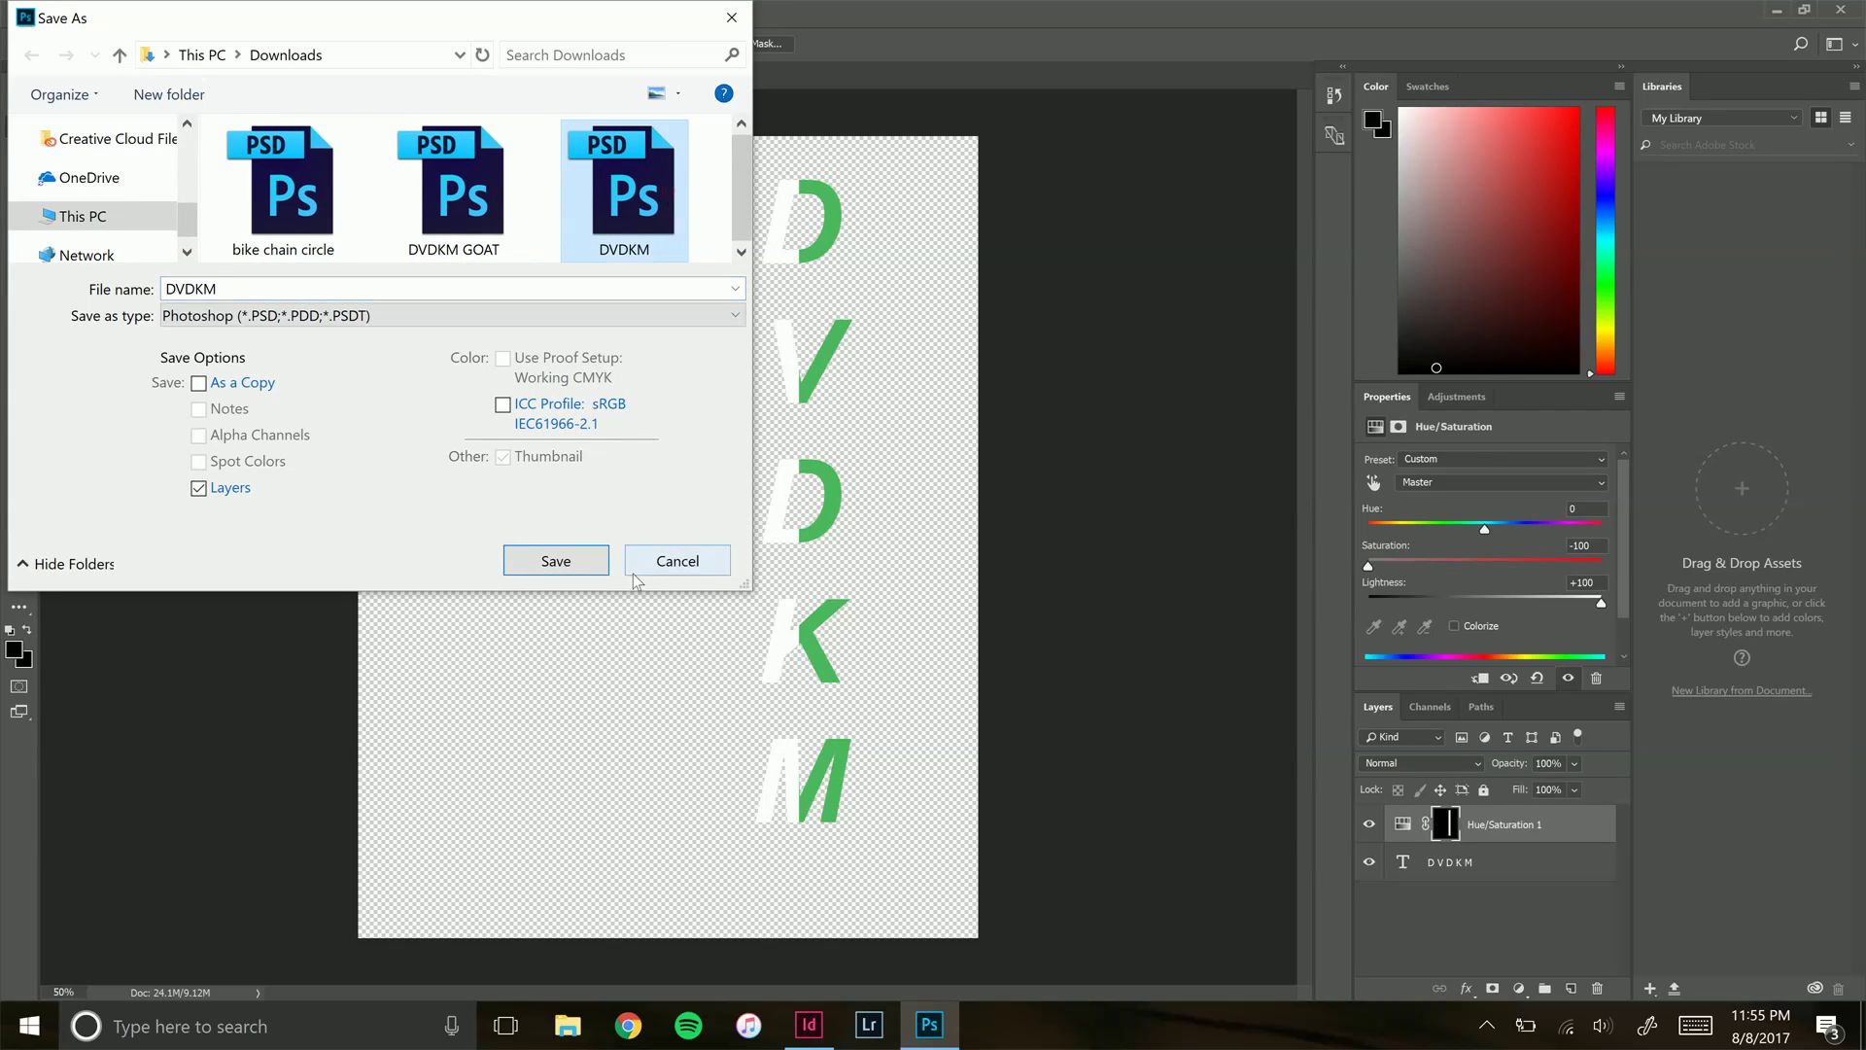
pyautogui.click(593, 570)
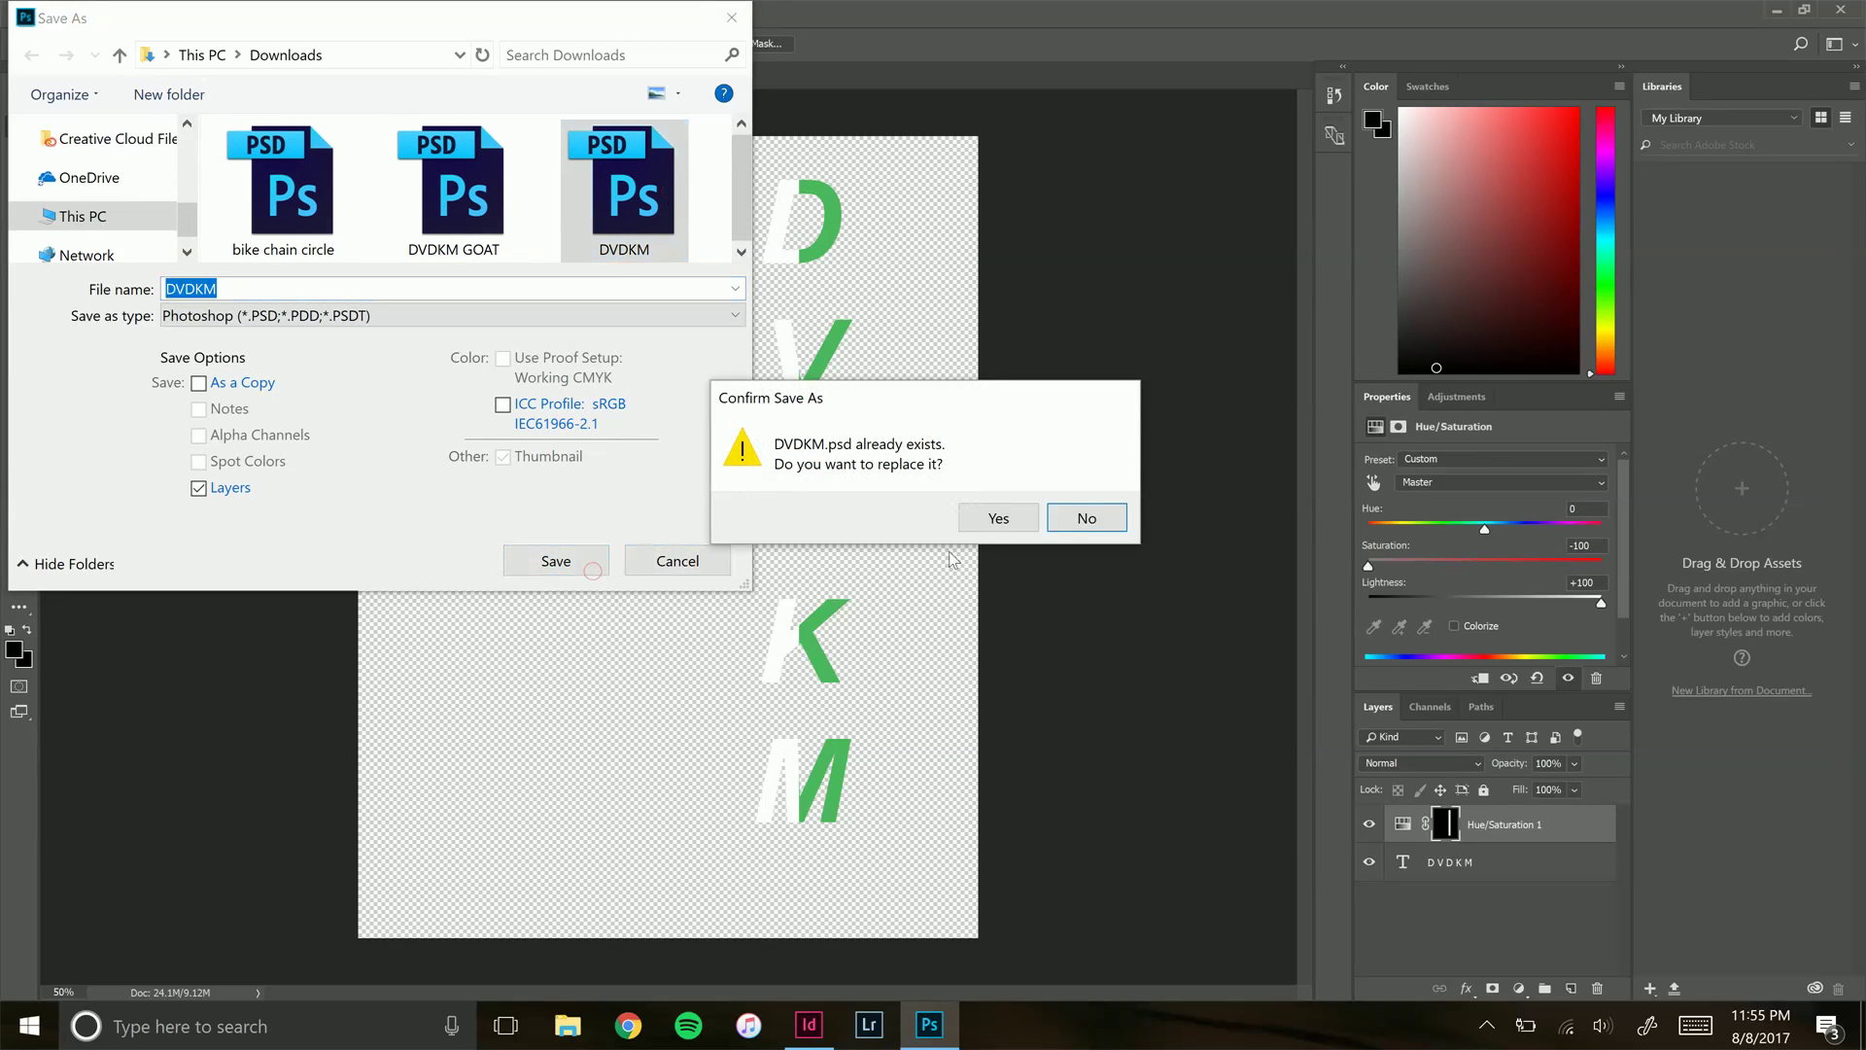
pyautogui.click(998, 517)
pyautogui.click(1152, 315)
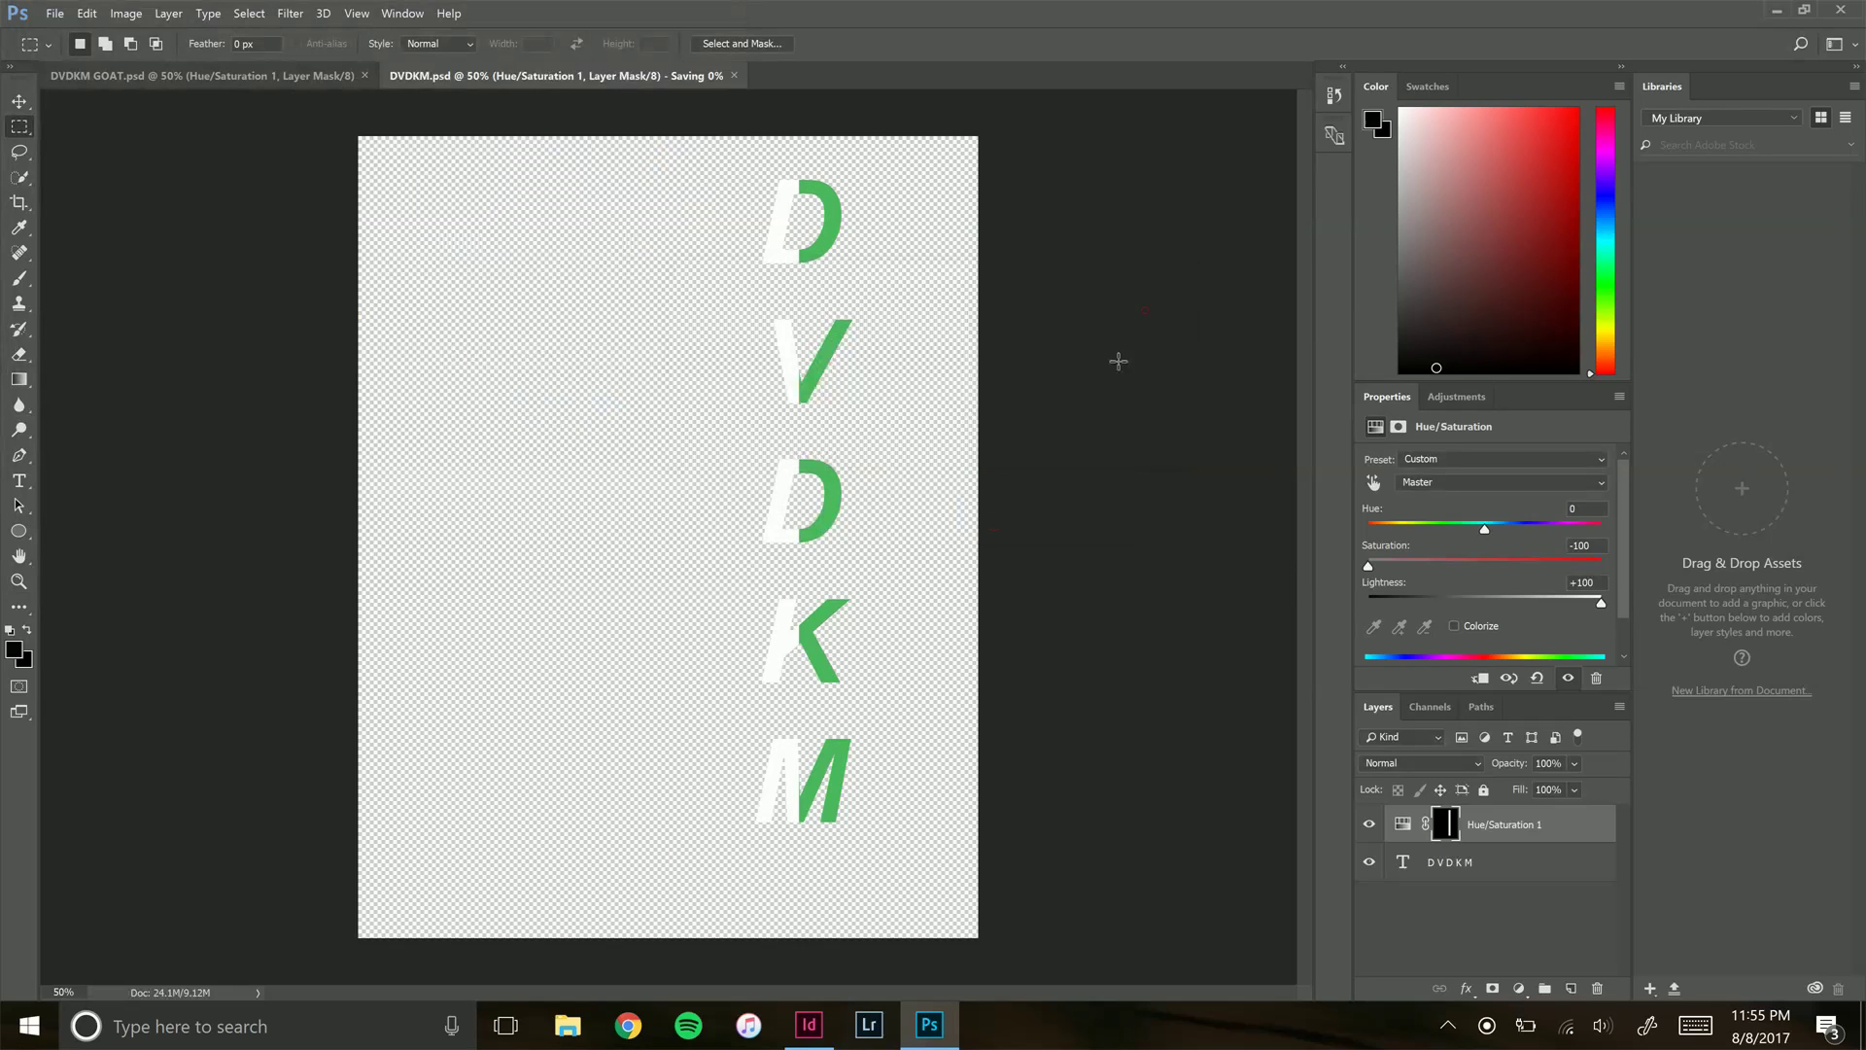
# Switch to InDesign, place DVDKM.psd, and position its letters across the right edge of the green portrait
pyautogui.click(809, 1025)
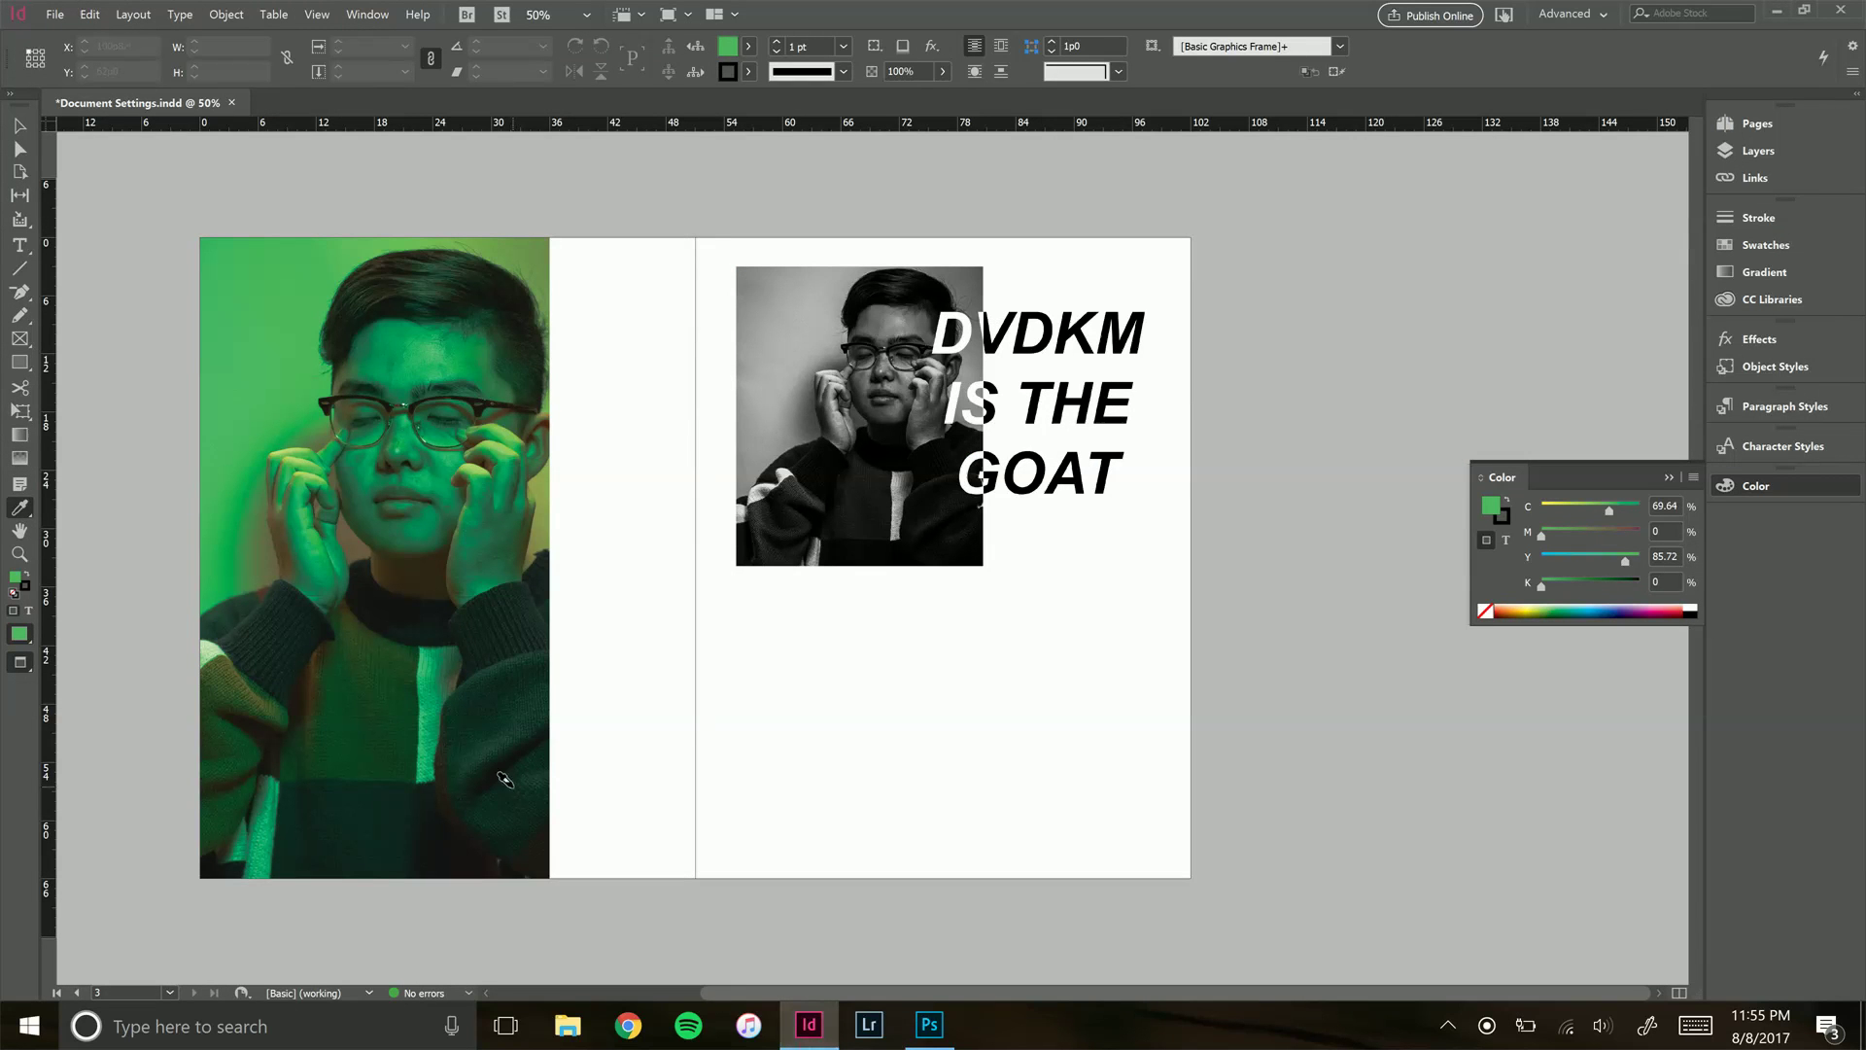
pyautogui.hotkey('ctrl', 'd')
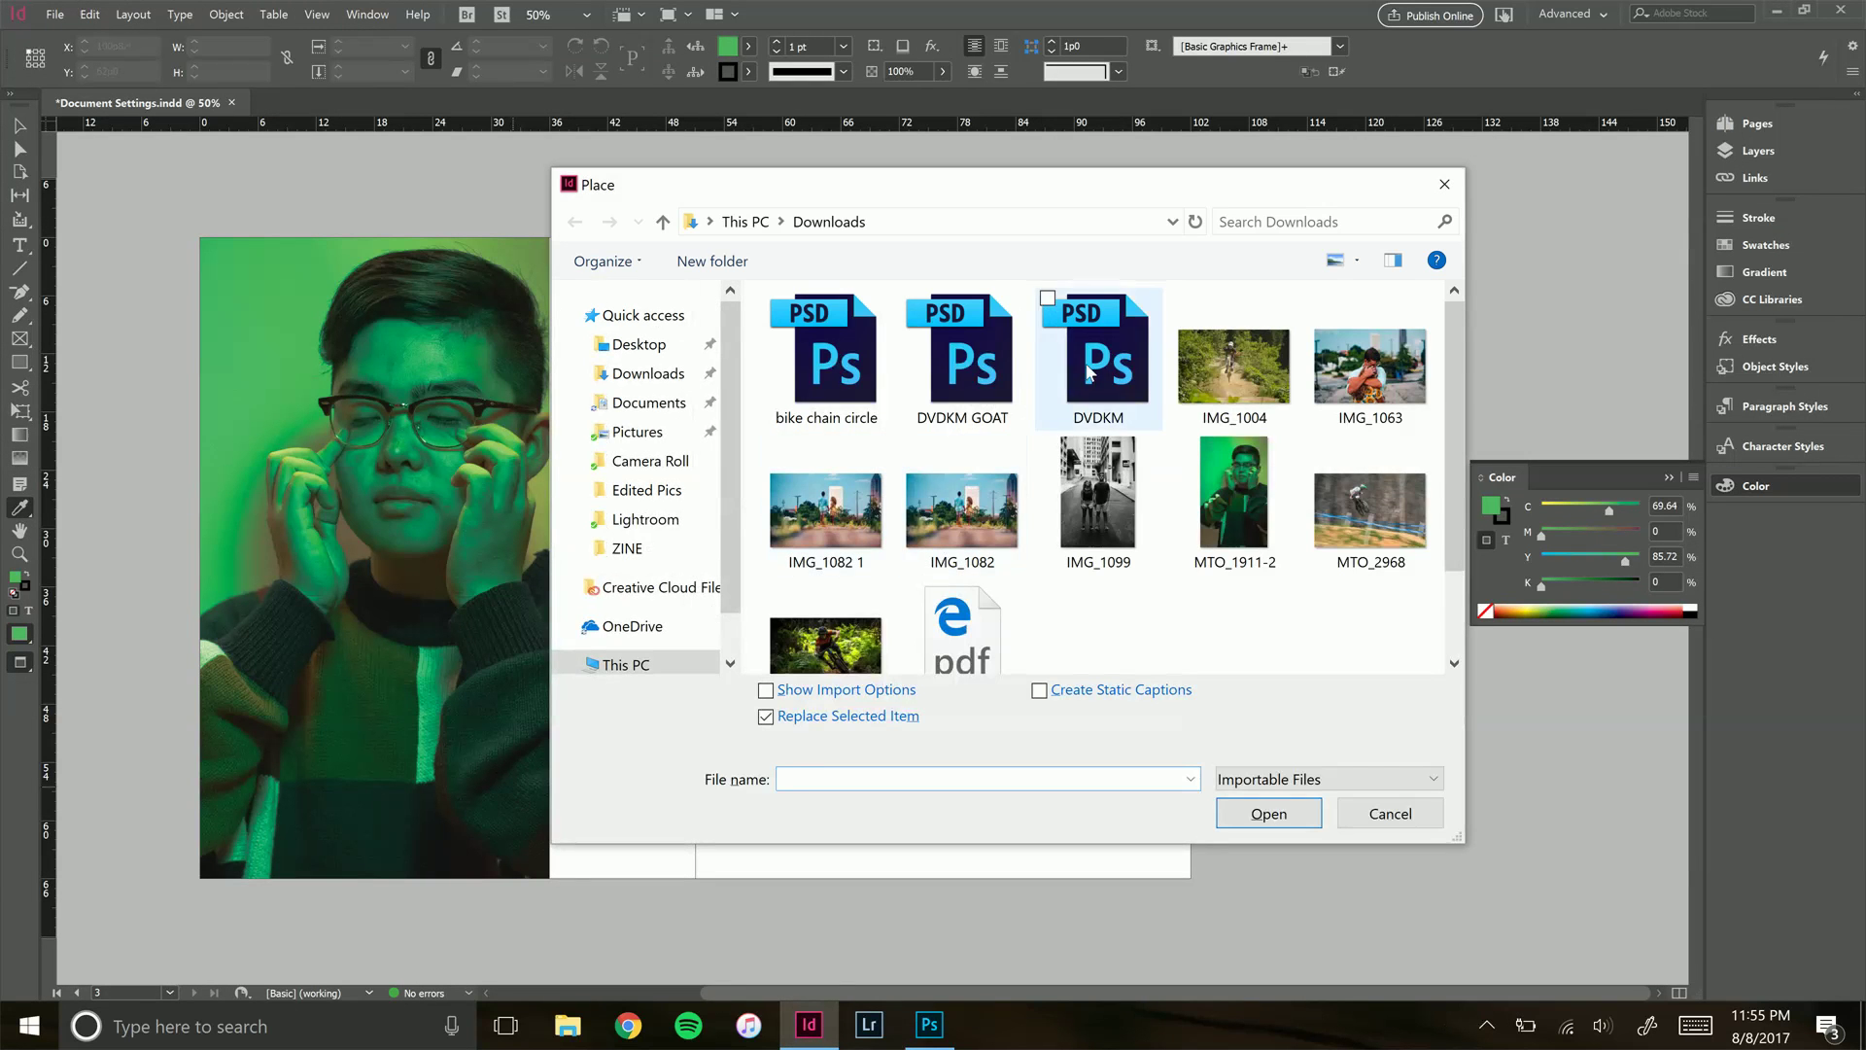
pyautogui.doubleClick(1105, 352)
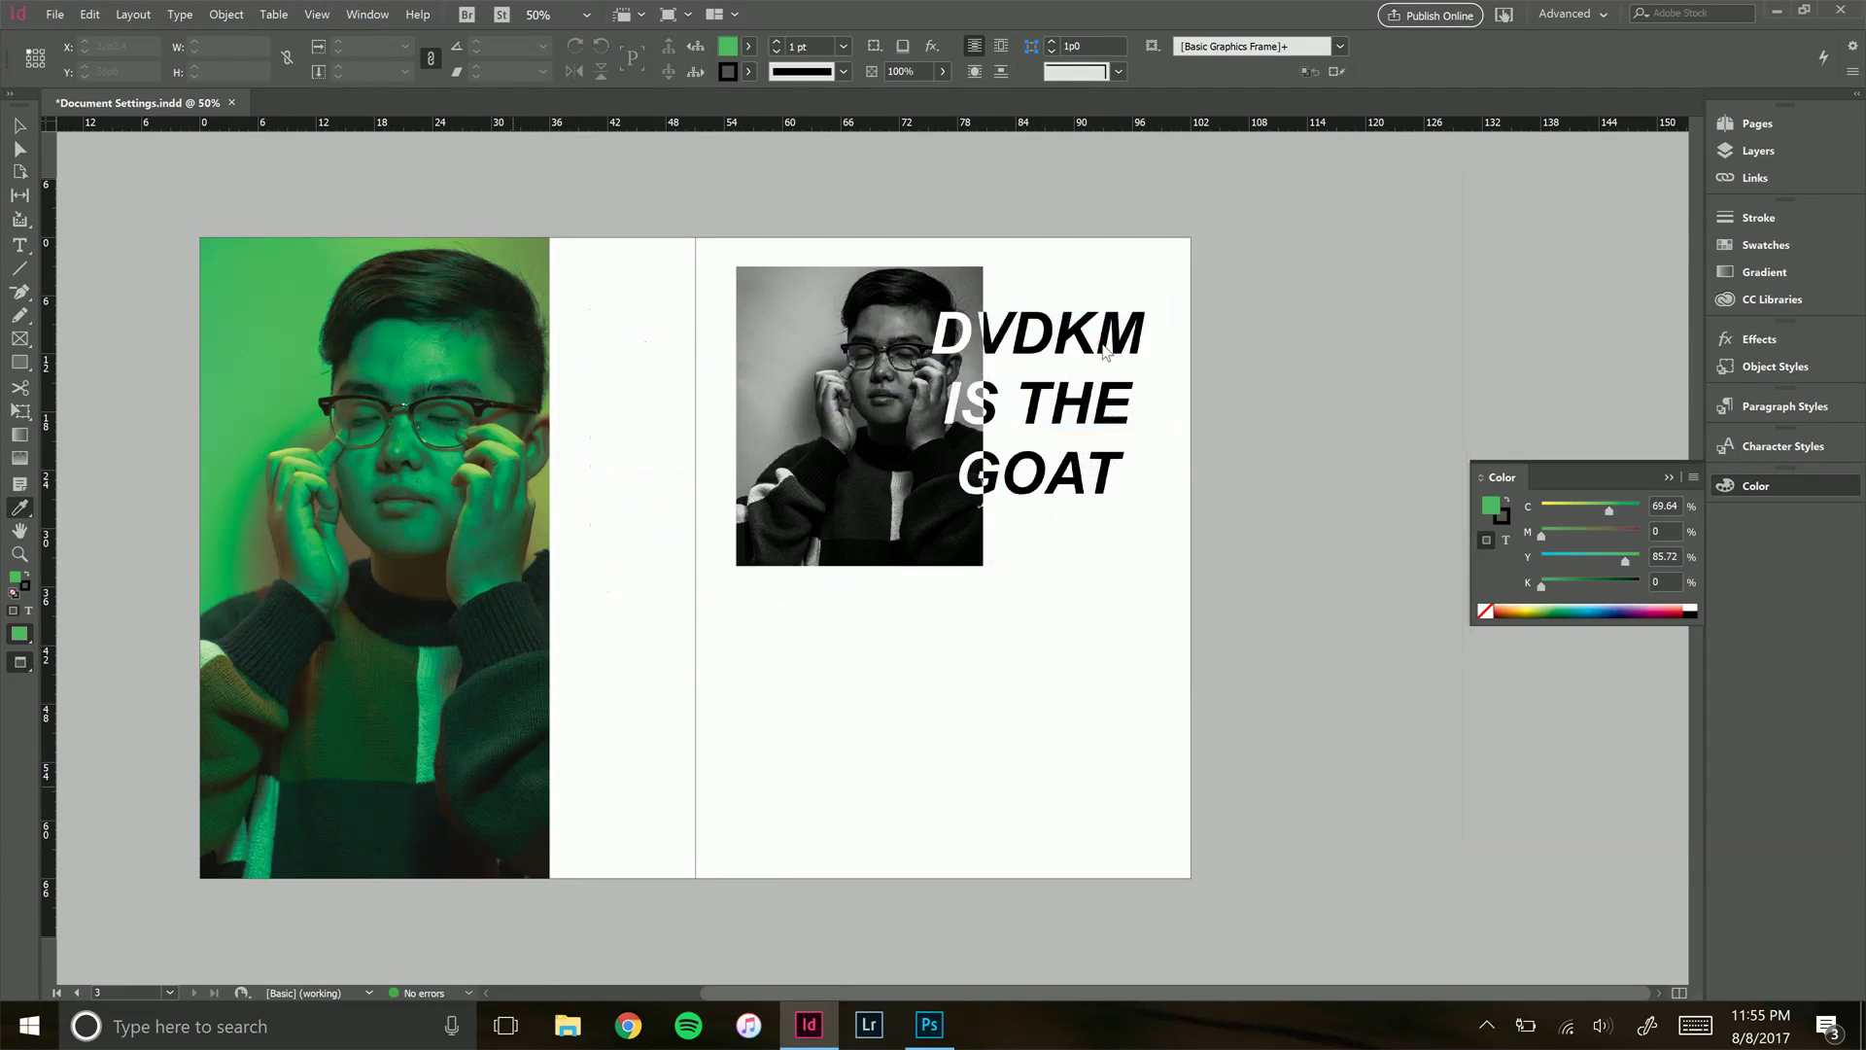
pyautogui.click(491, 485)
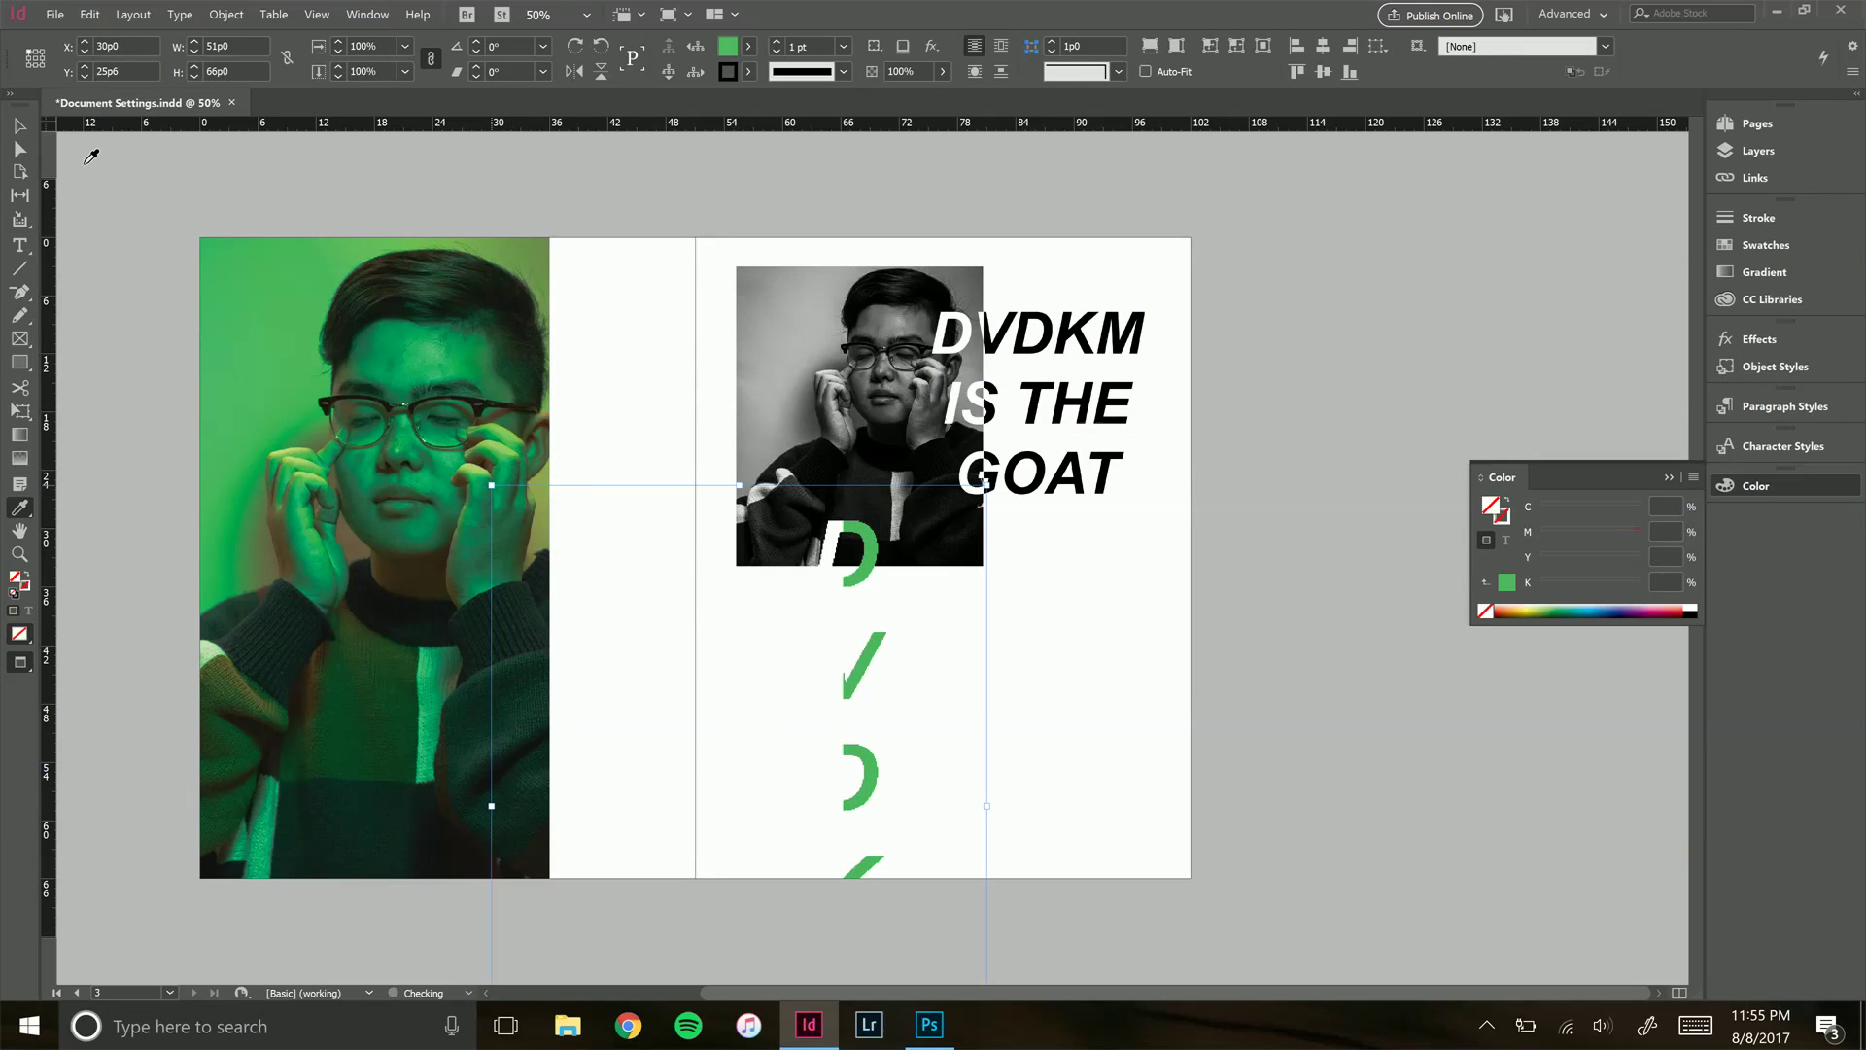
pyautogui.click(20, 127)
pyautogui.moveTo(842, 724); pyautogui.dragTo(600, 575)
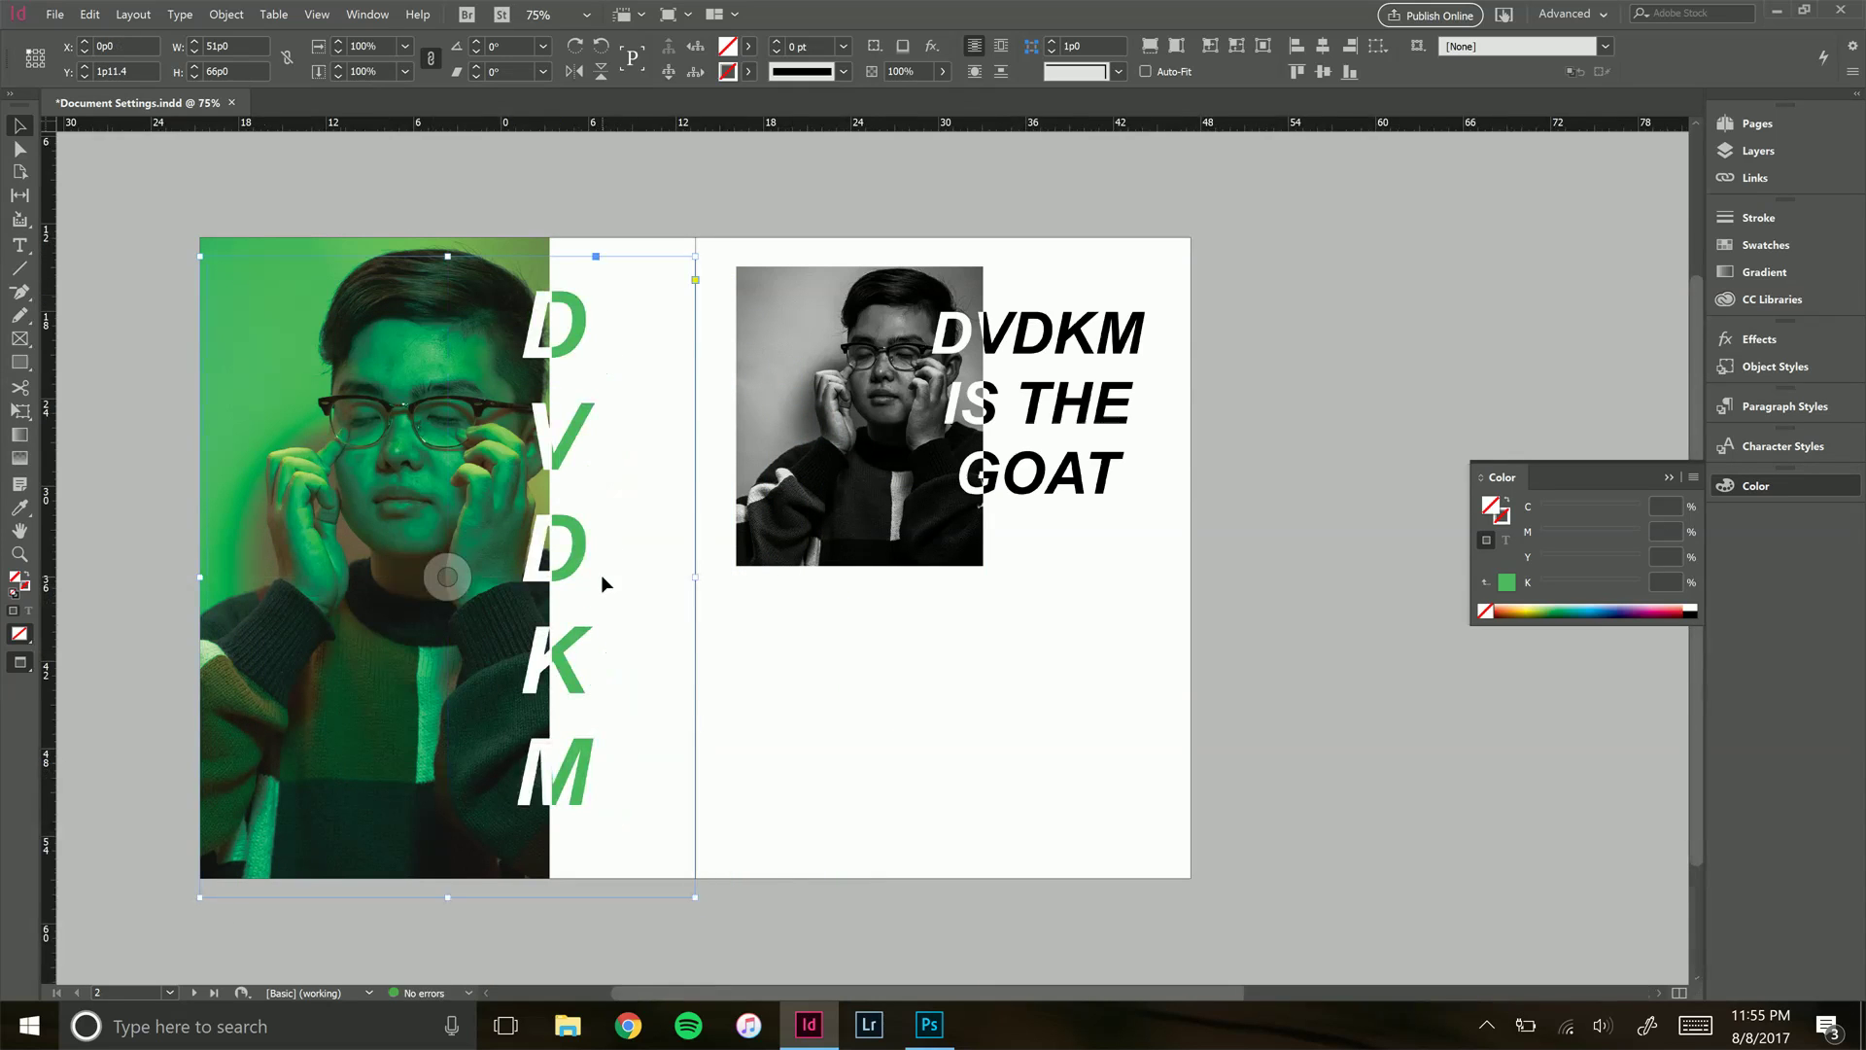
# Nudge the placed lettering left to X -0p3 so its white-green split lines up with the green portrait's edge
pyautogui.hotkey('ctrl', '=')
pyautogui.hotkey('ctrl', '=')
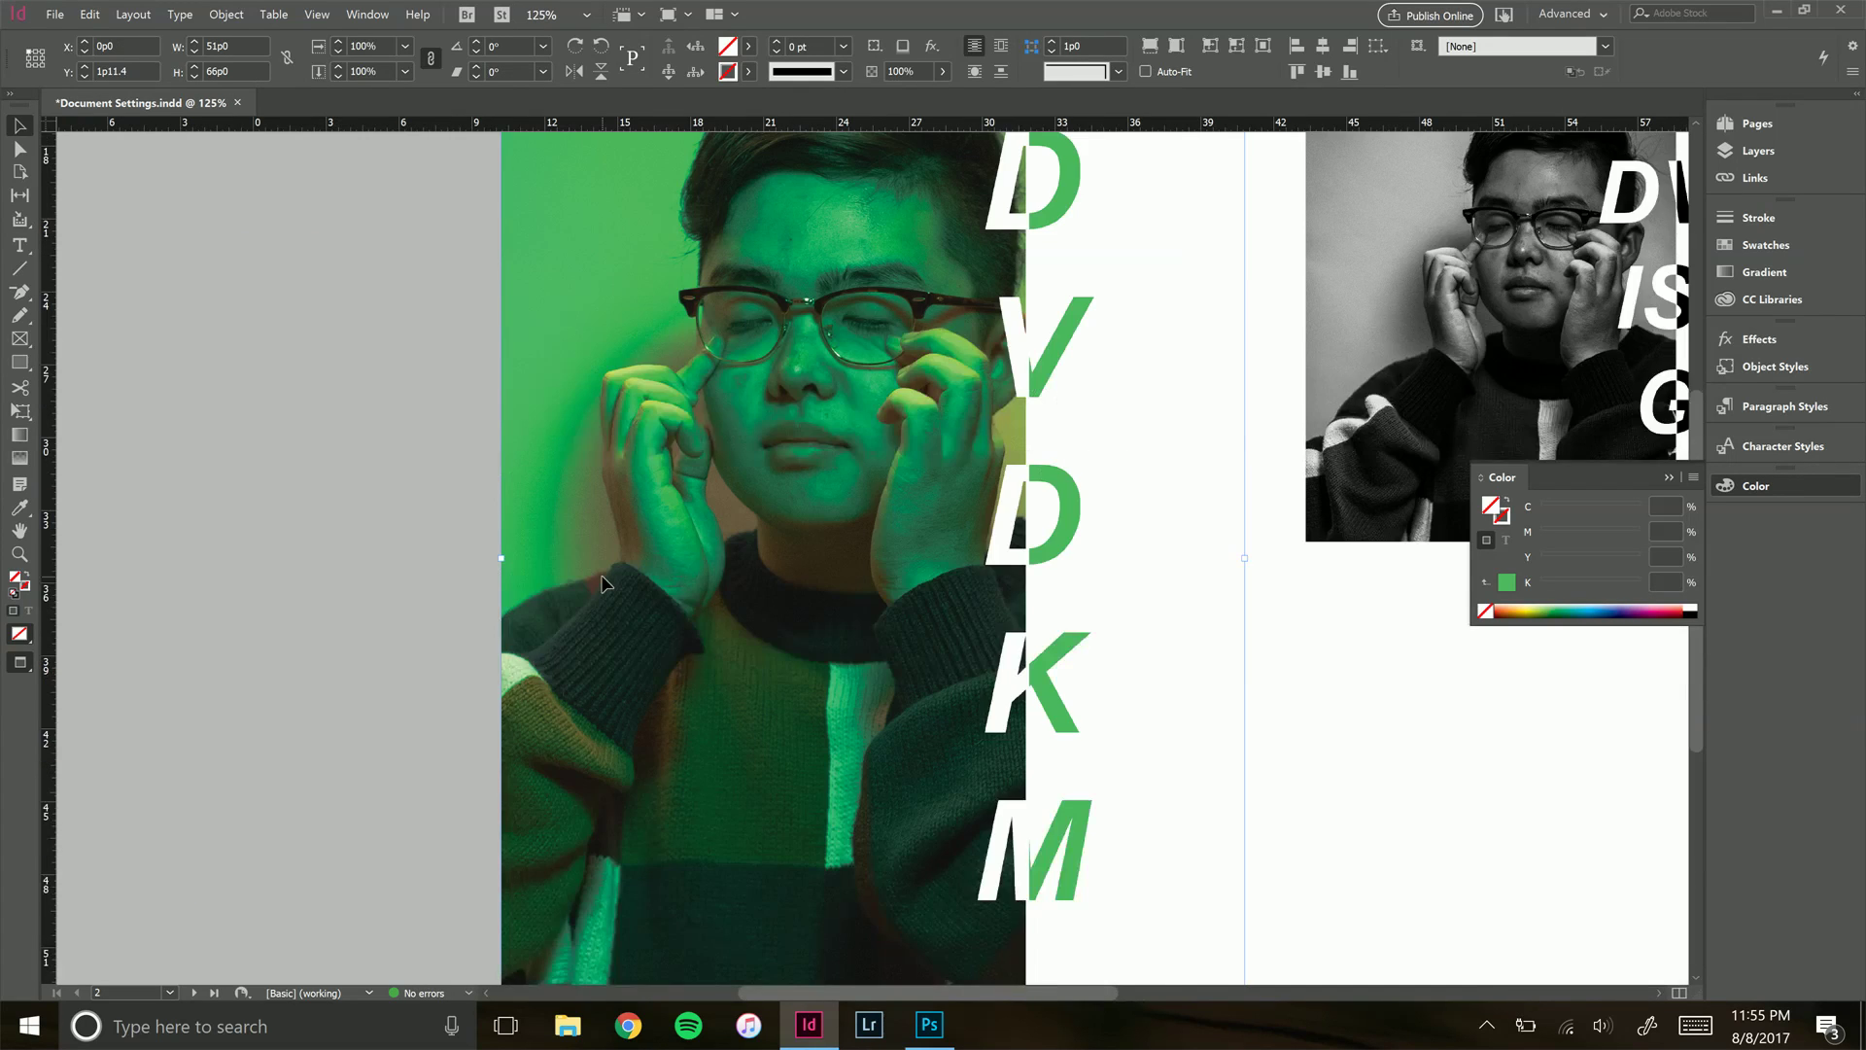
pyautogui.press('Left')
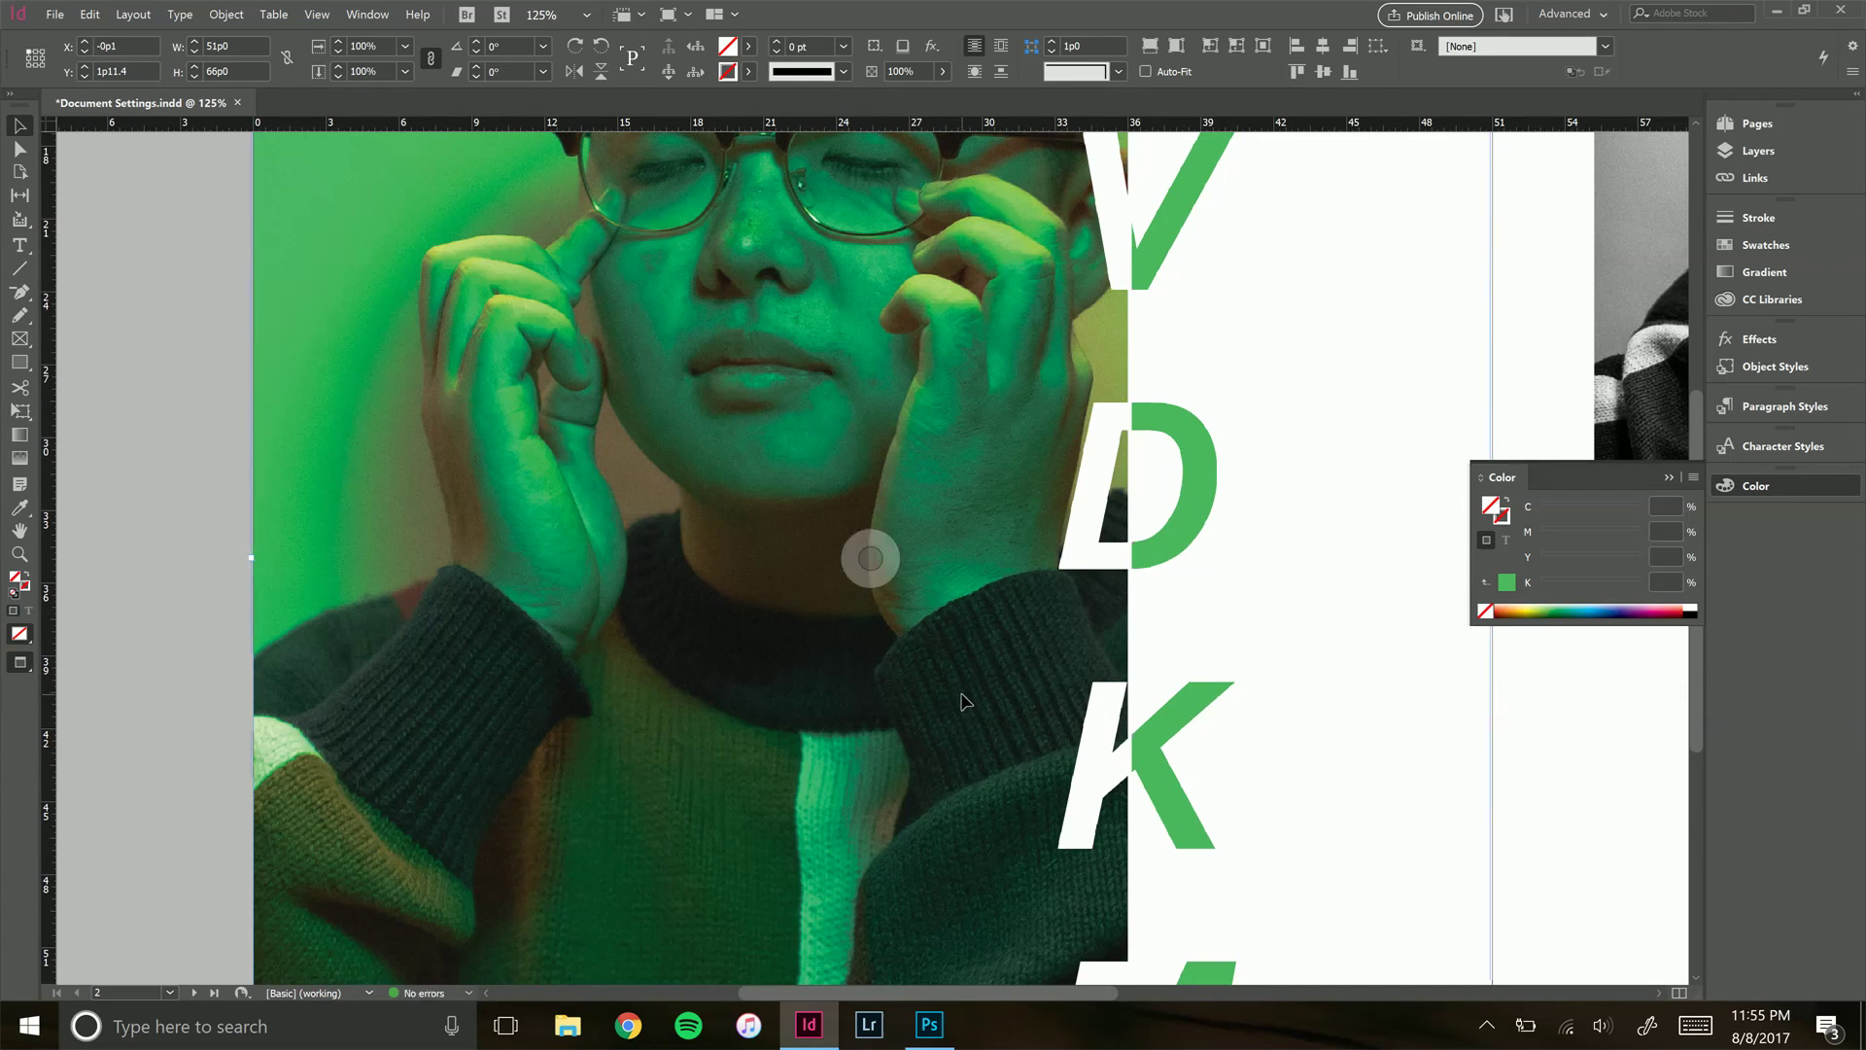
pyautogui.press('Left')
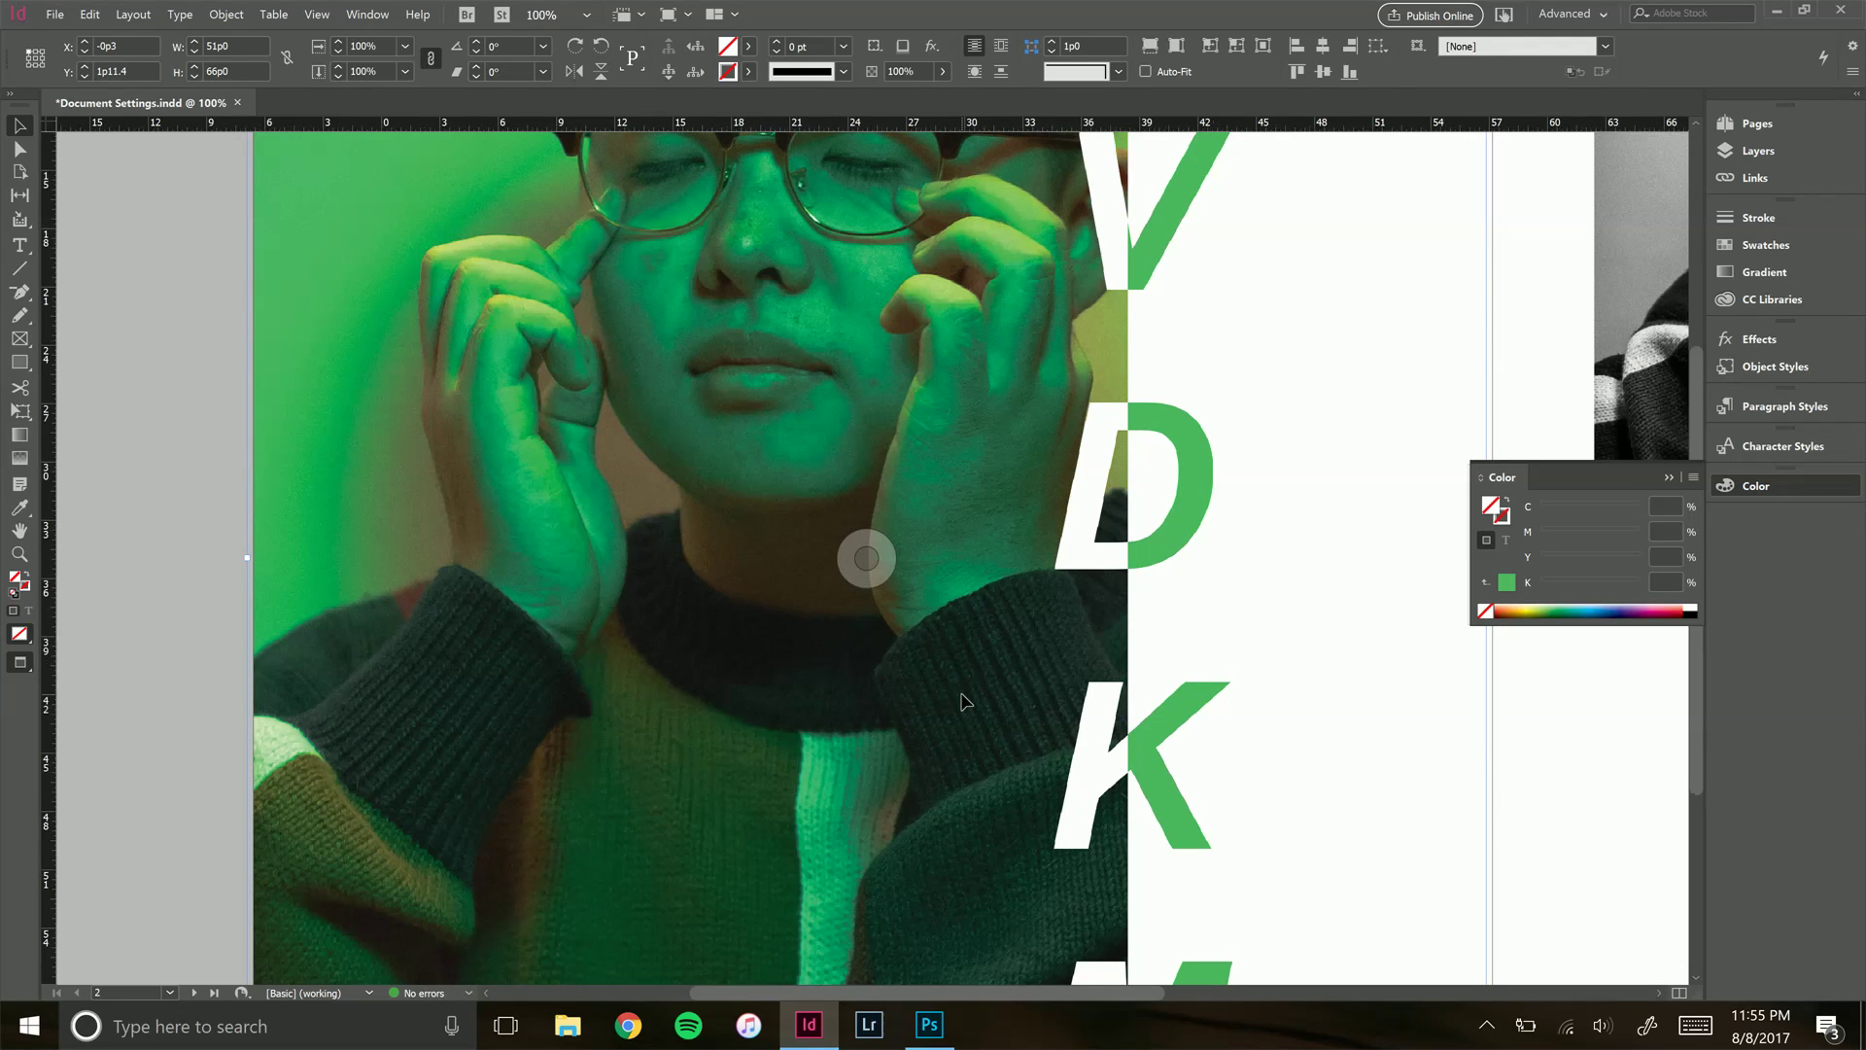
pyautogui.hotkey('ctrl', '-')
pyautogui.hotkey('ctrl', '-')
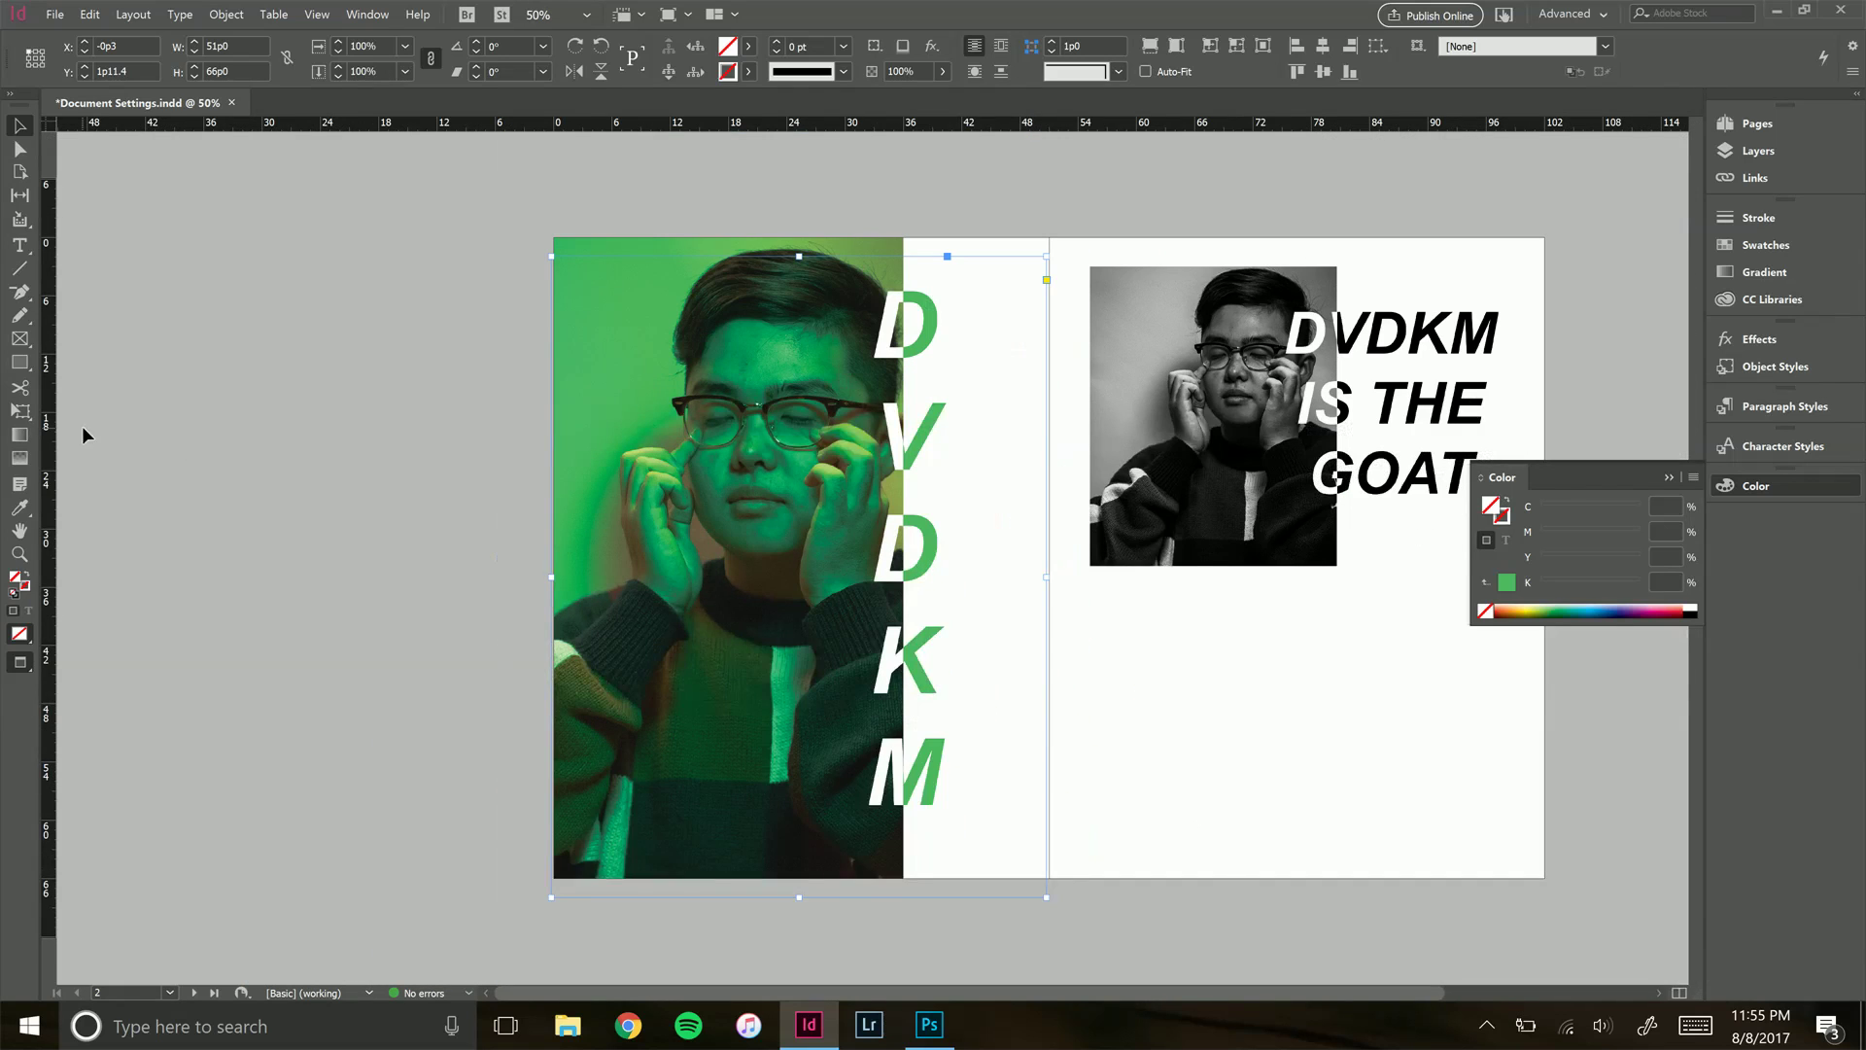
pyautogui.click(296, 334)
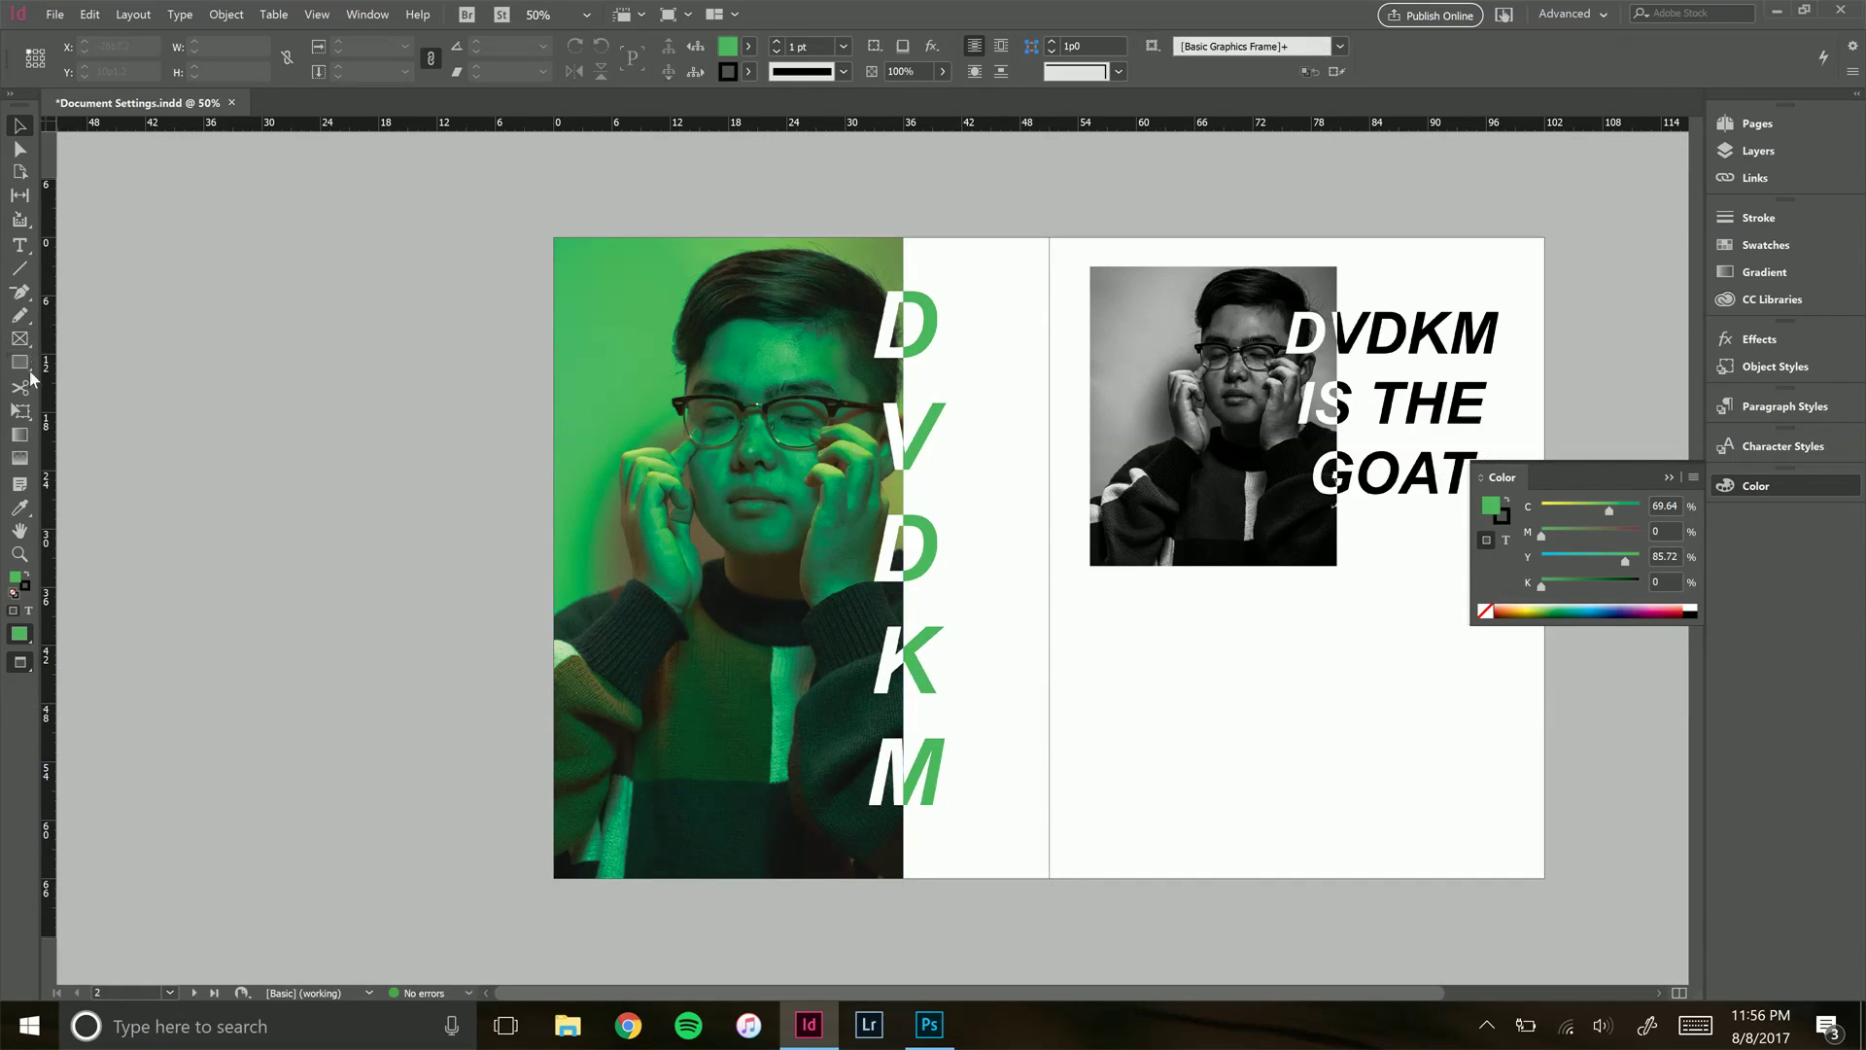
# Draw a text frame about 42p0 by 24p0 below the black-and-white portrait, justified with the last line aligned center
pyautogui.click(20, 245)
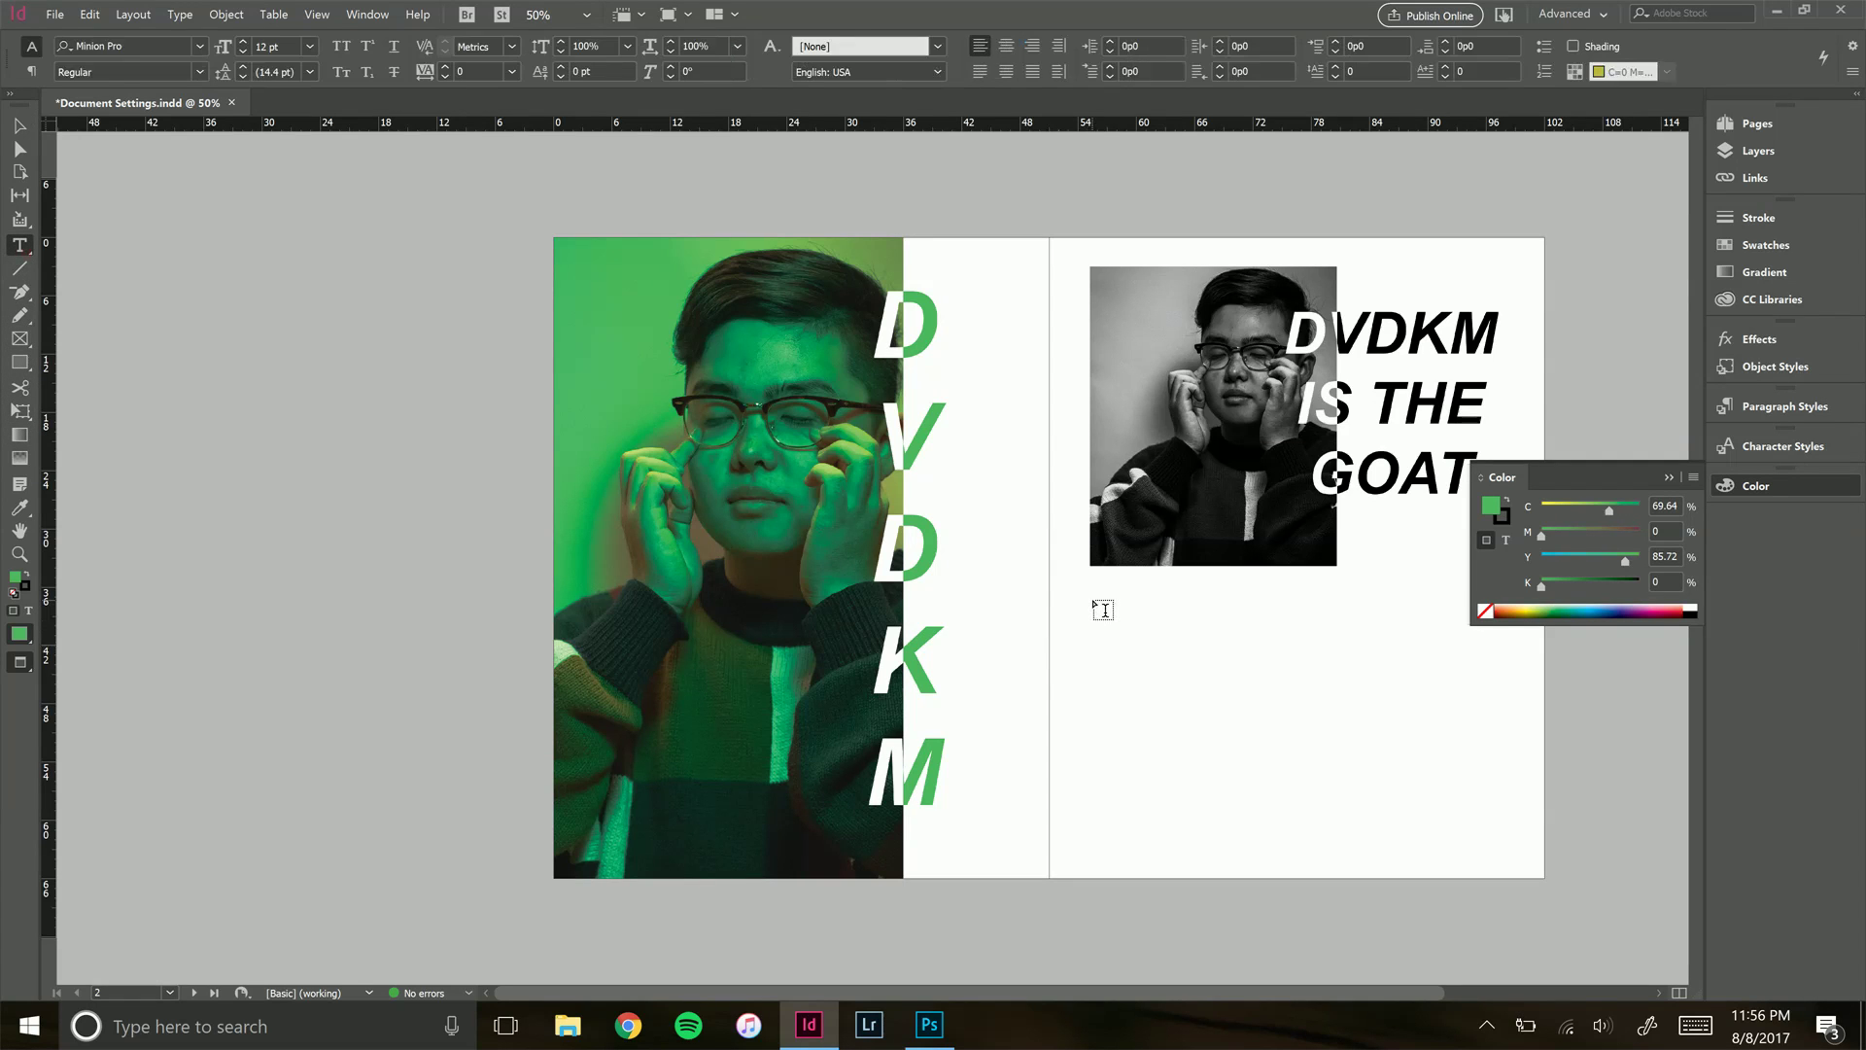
pyautogui.moveTo(1092, 601); pyautogui.dragTo(1499, 833)
pyautogui.hotkey('ctrl', 'z')
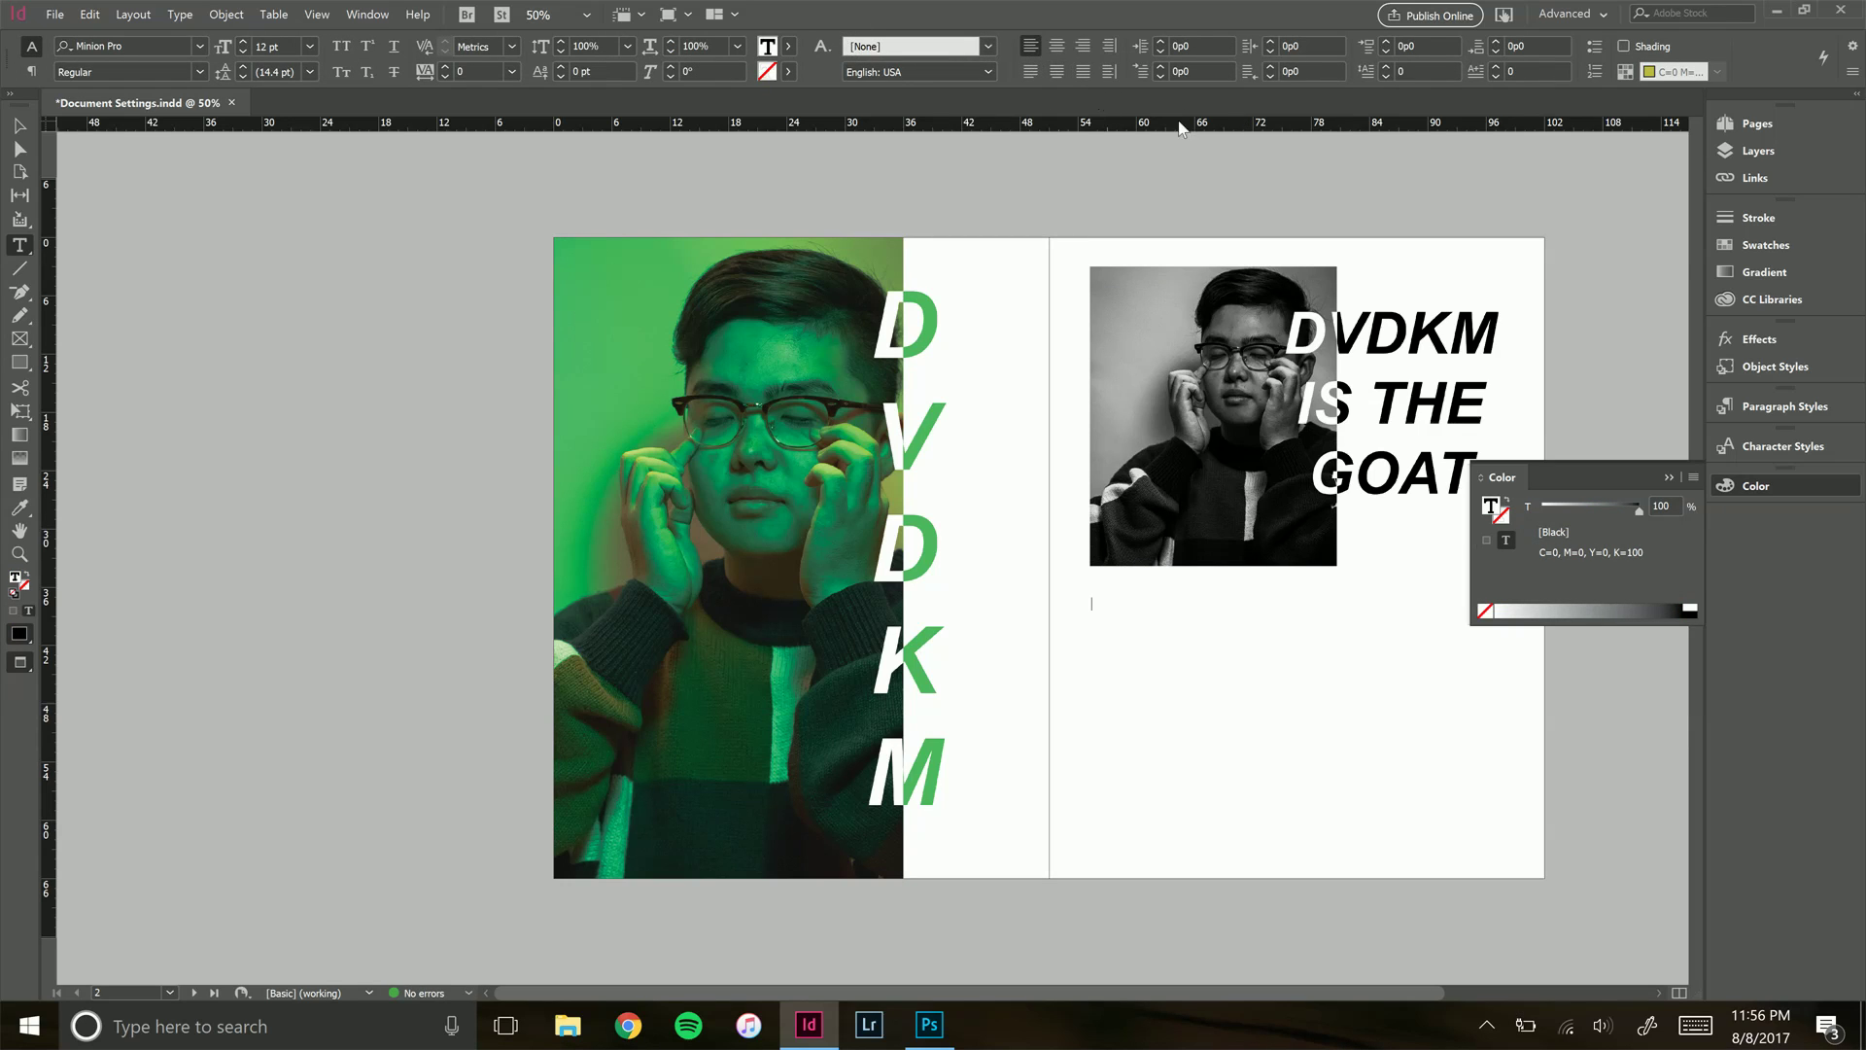
pyautogui.click(1058, 78)
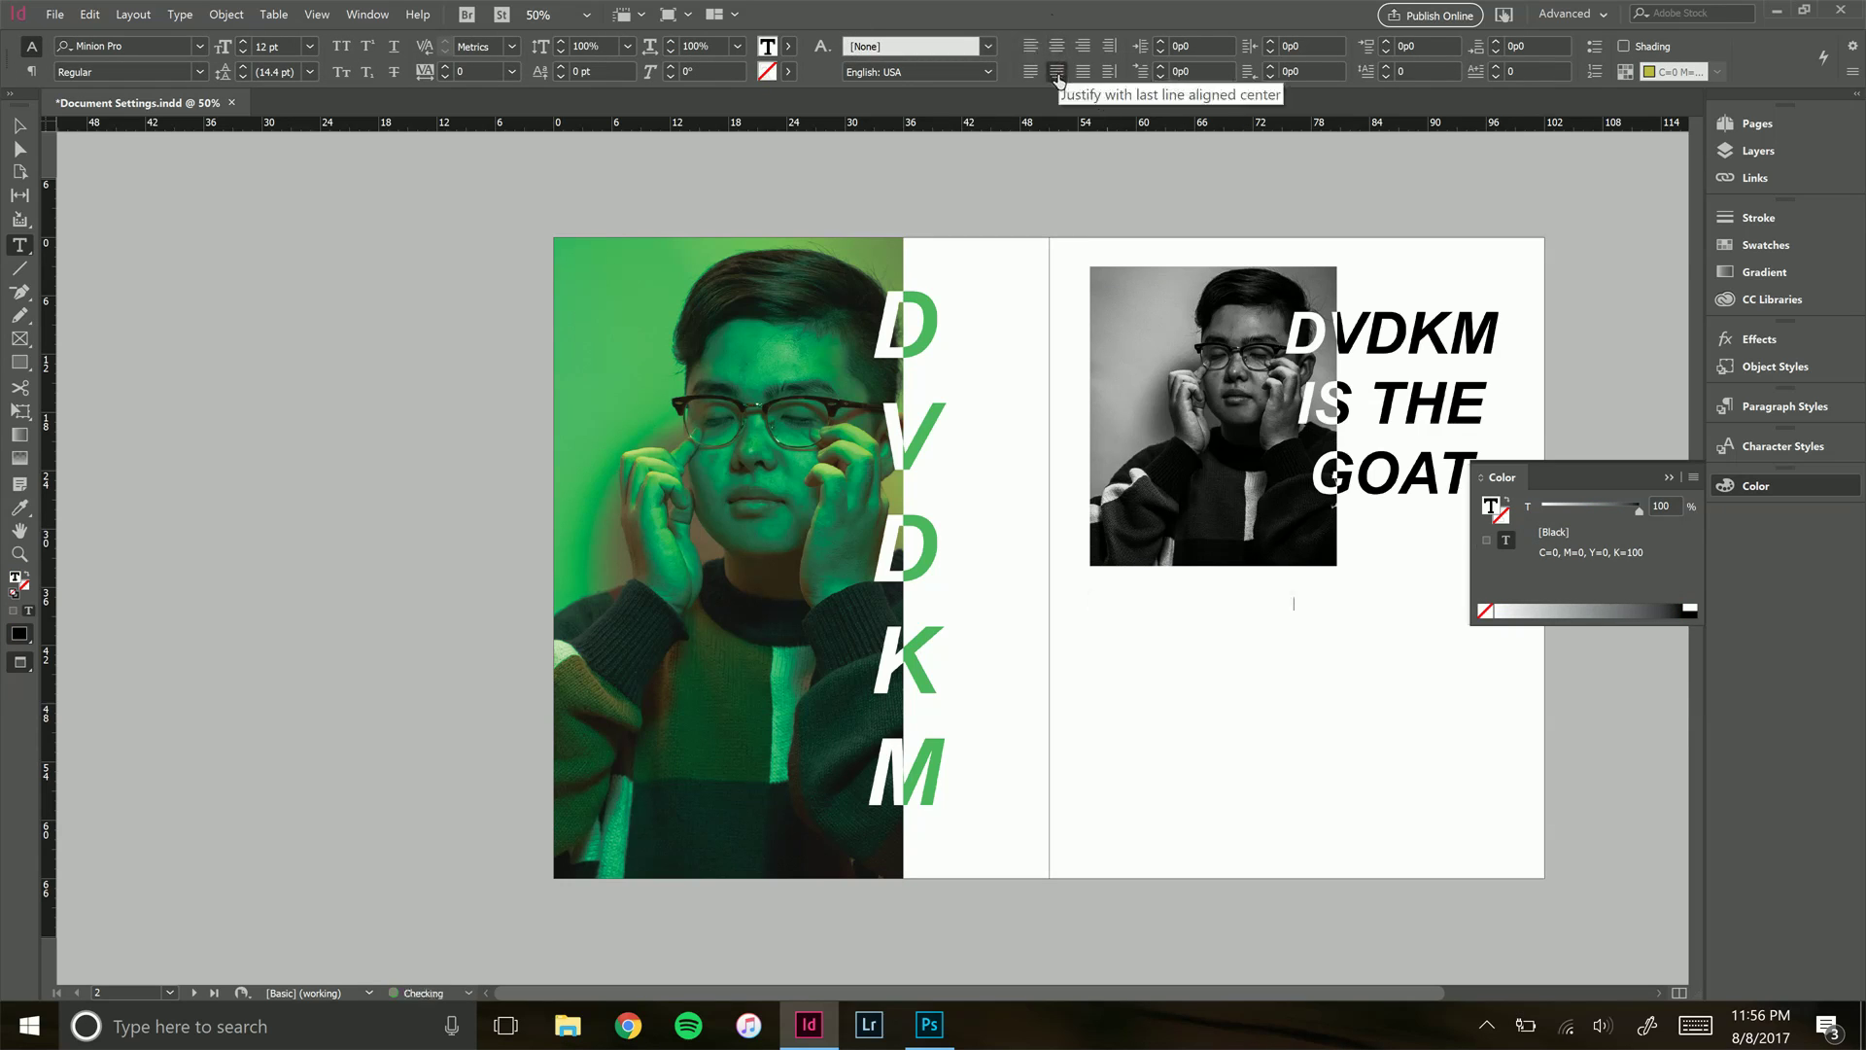
pyautogui.click(19, 125)
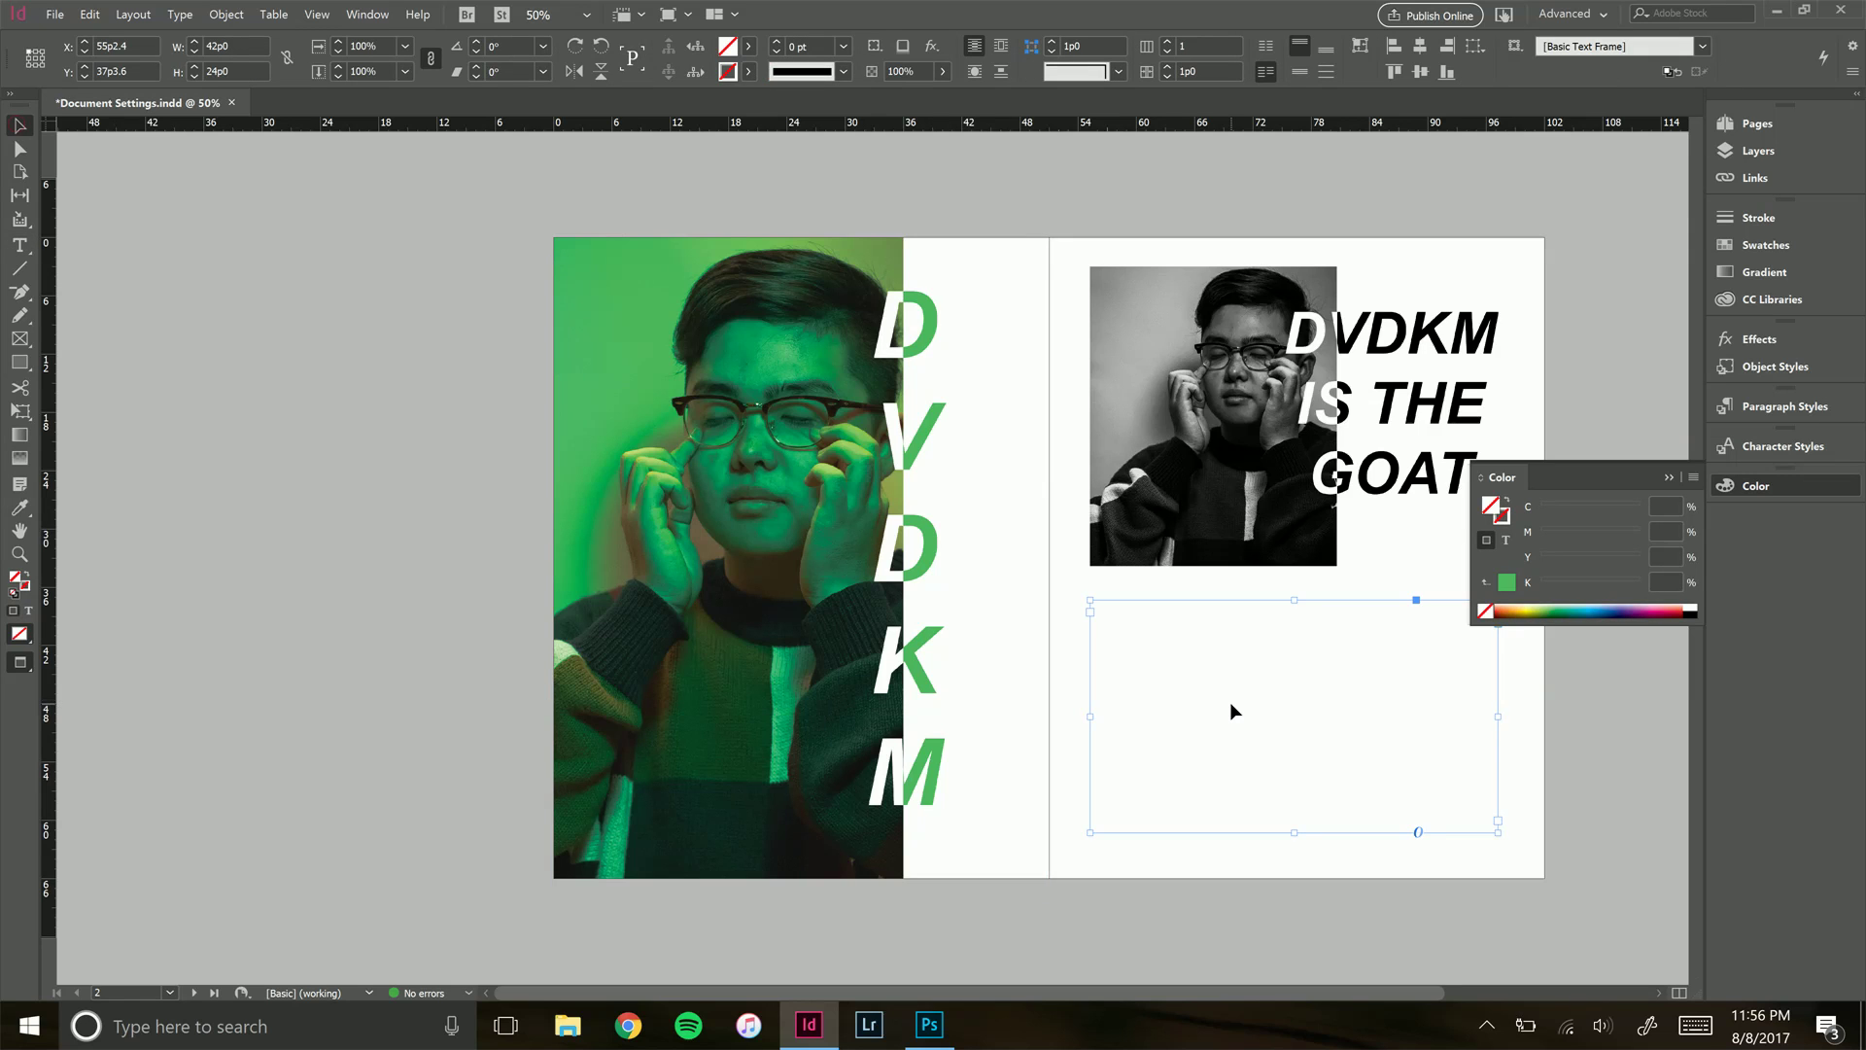
# Divide the new text frame into three columns and fill it with placeholder text
pyautogui.click(1169, 41)
pyautogui.click(1169, 41)
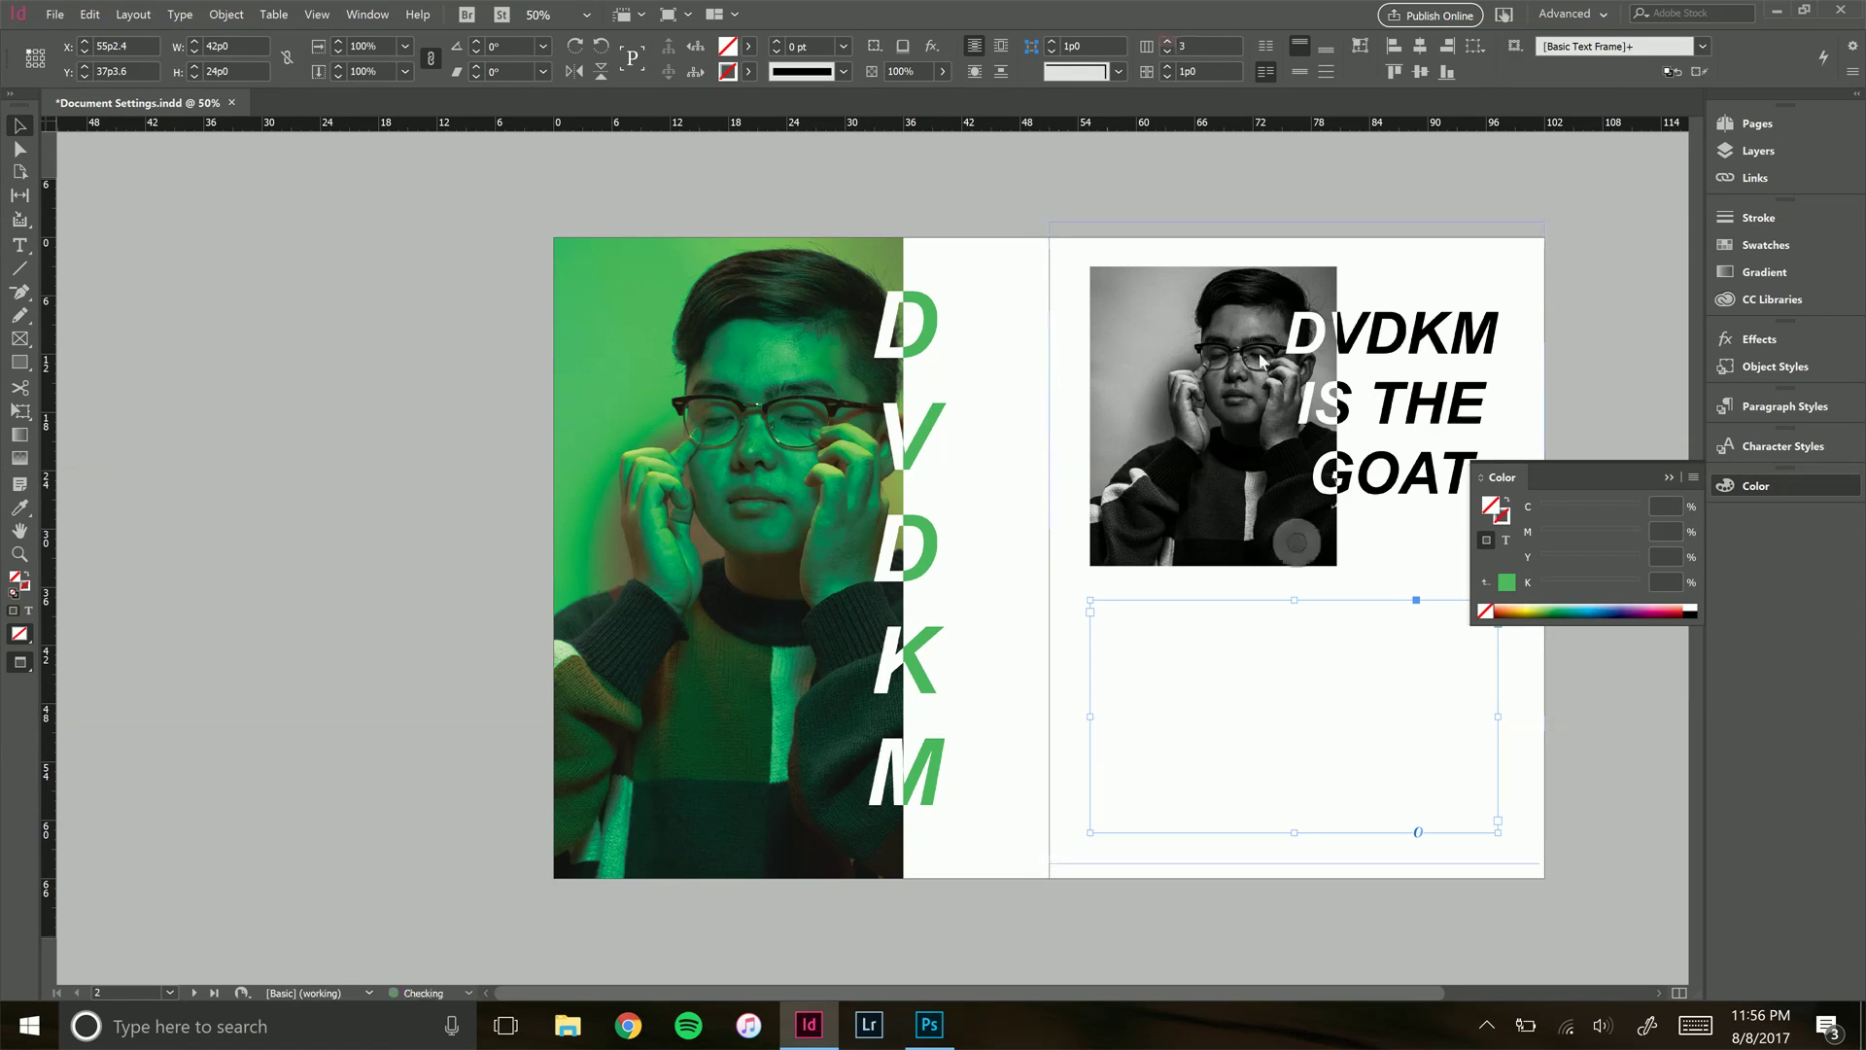
pyautogui.rightClick(1324, 651)
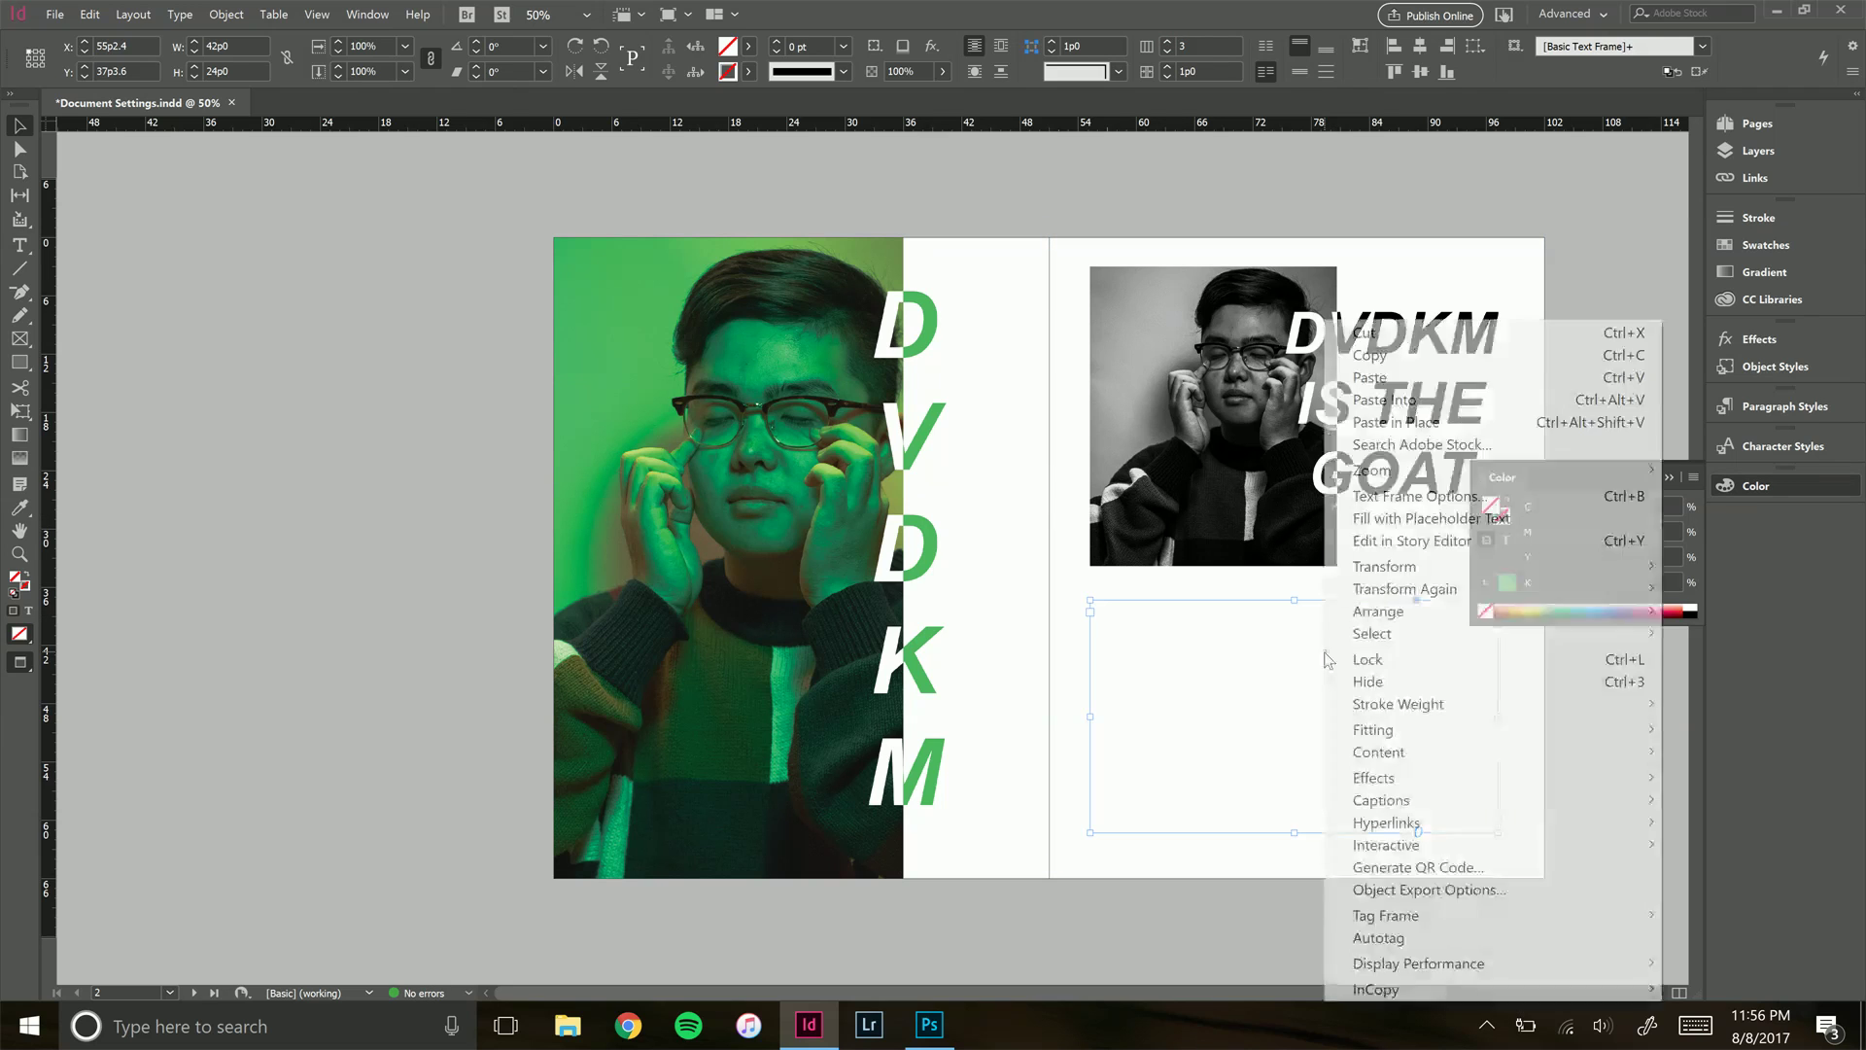
pyautogui.click(1435, 520)
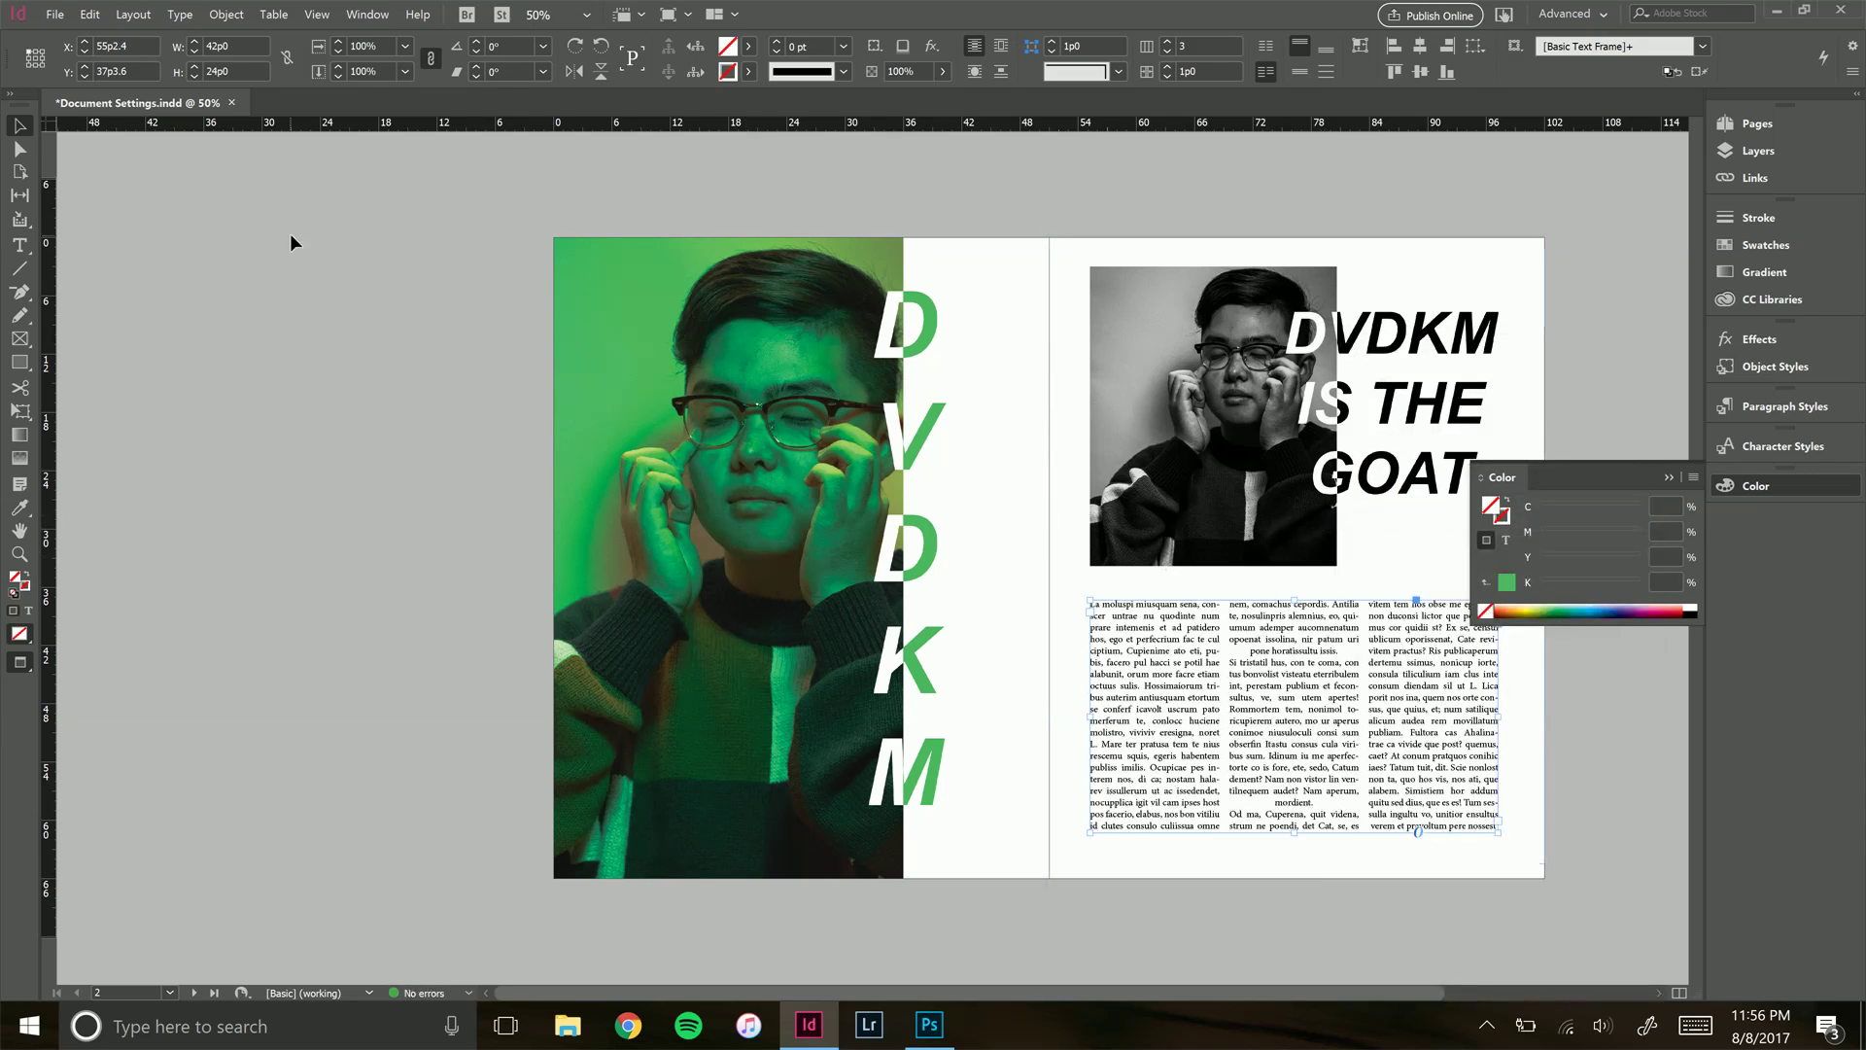
pyautogui.click(195, 299)
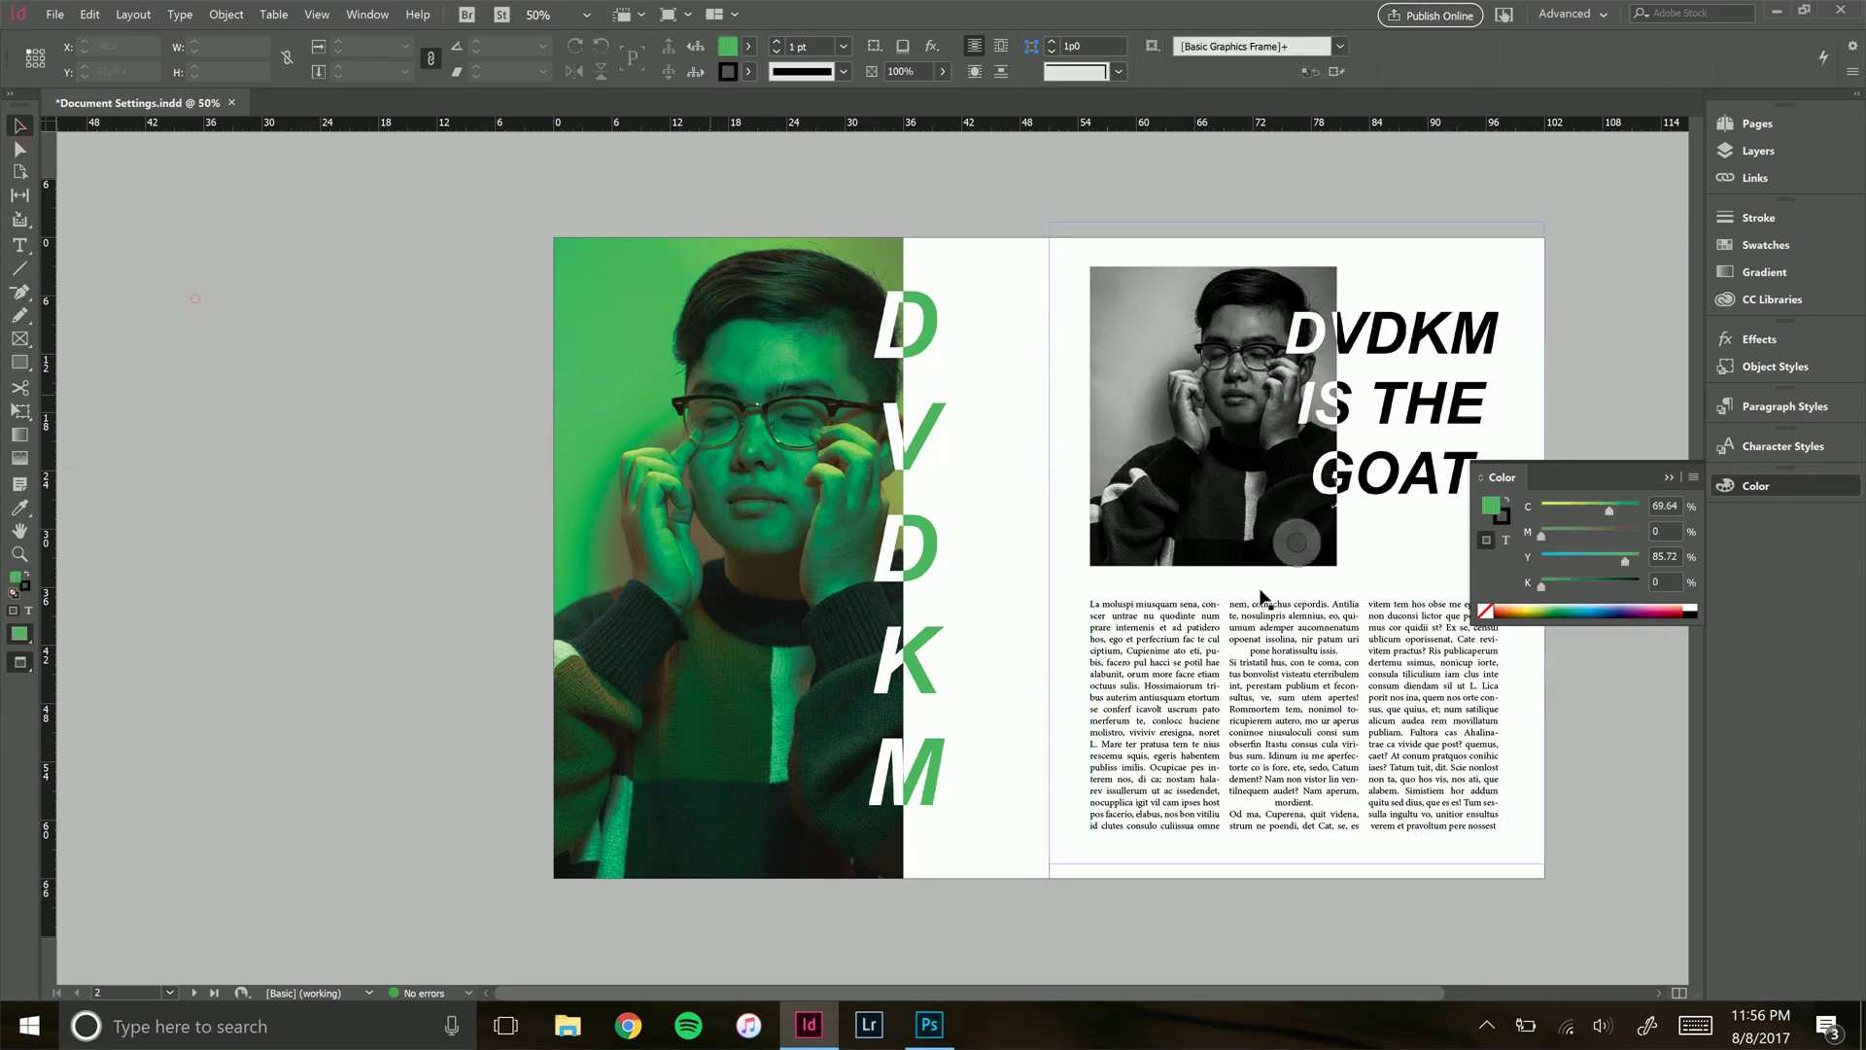
pyautogui.click(1666, 479)
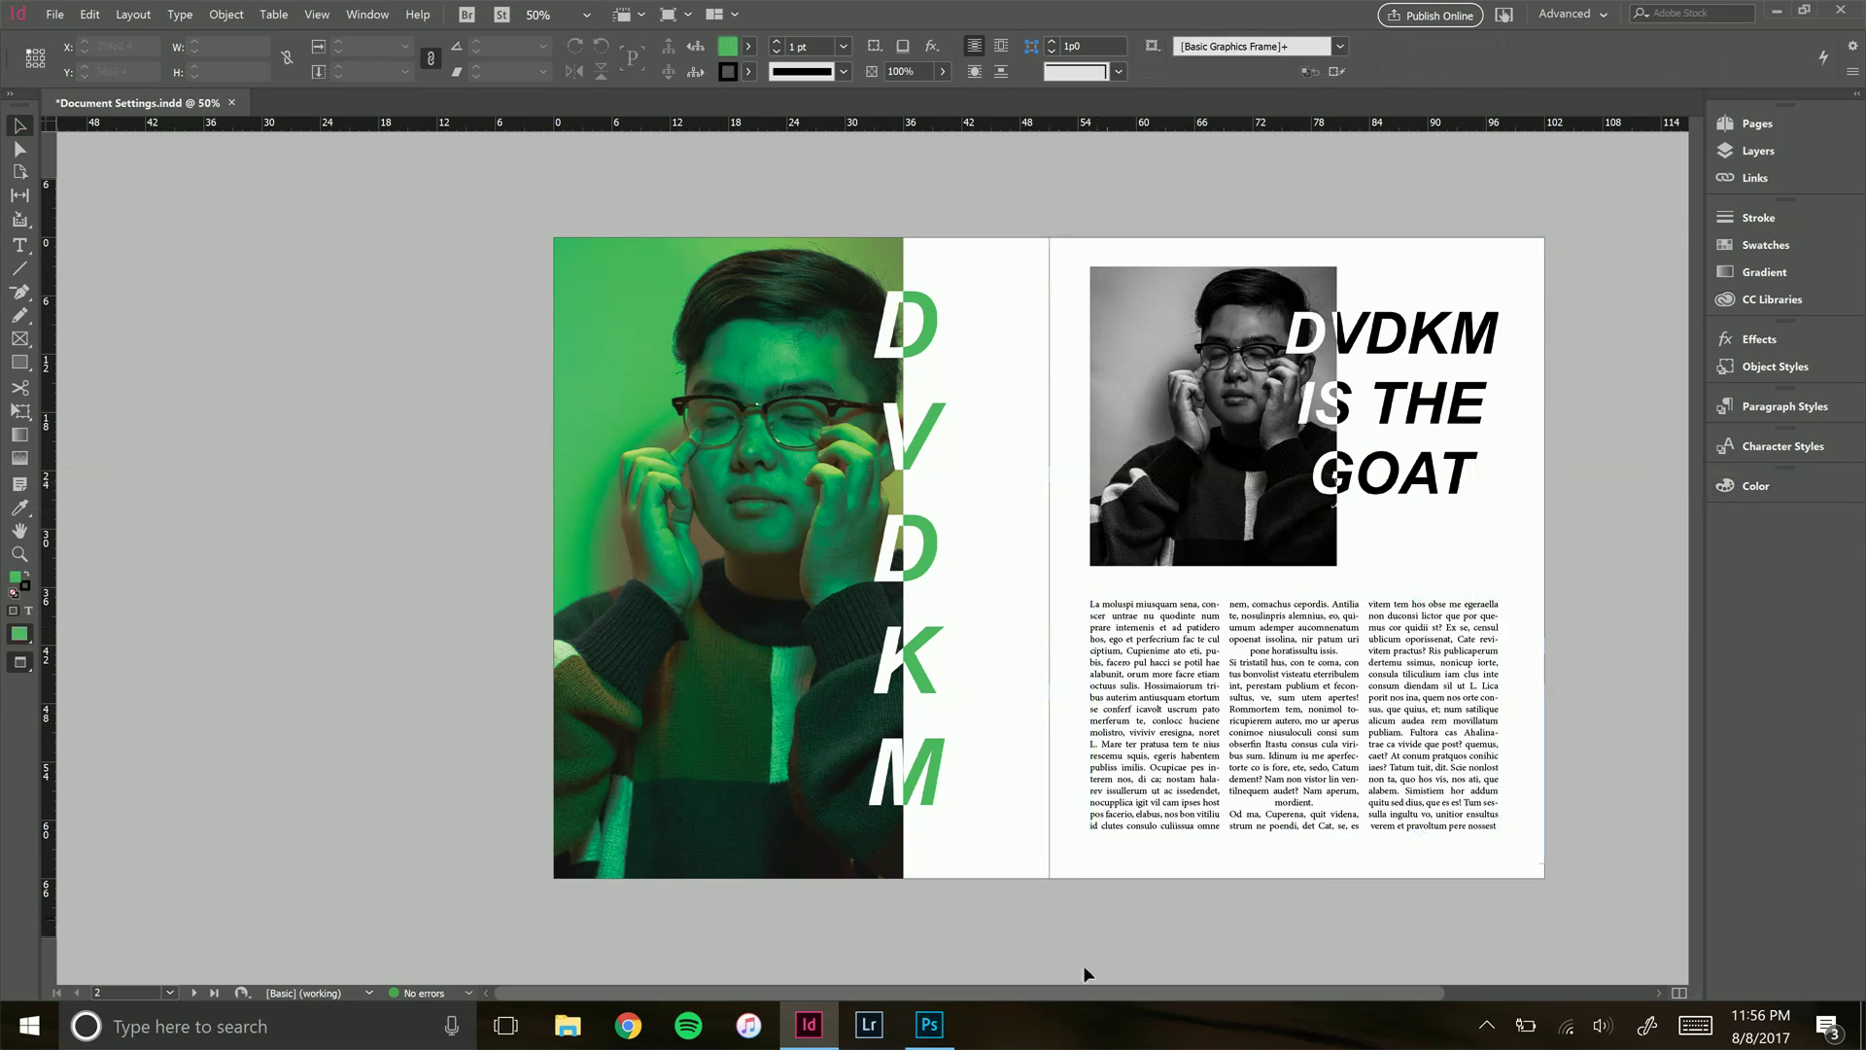
pyautogui.moveTo(1073, 993); pyautogui.dragTo(1122, 988)
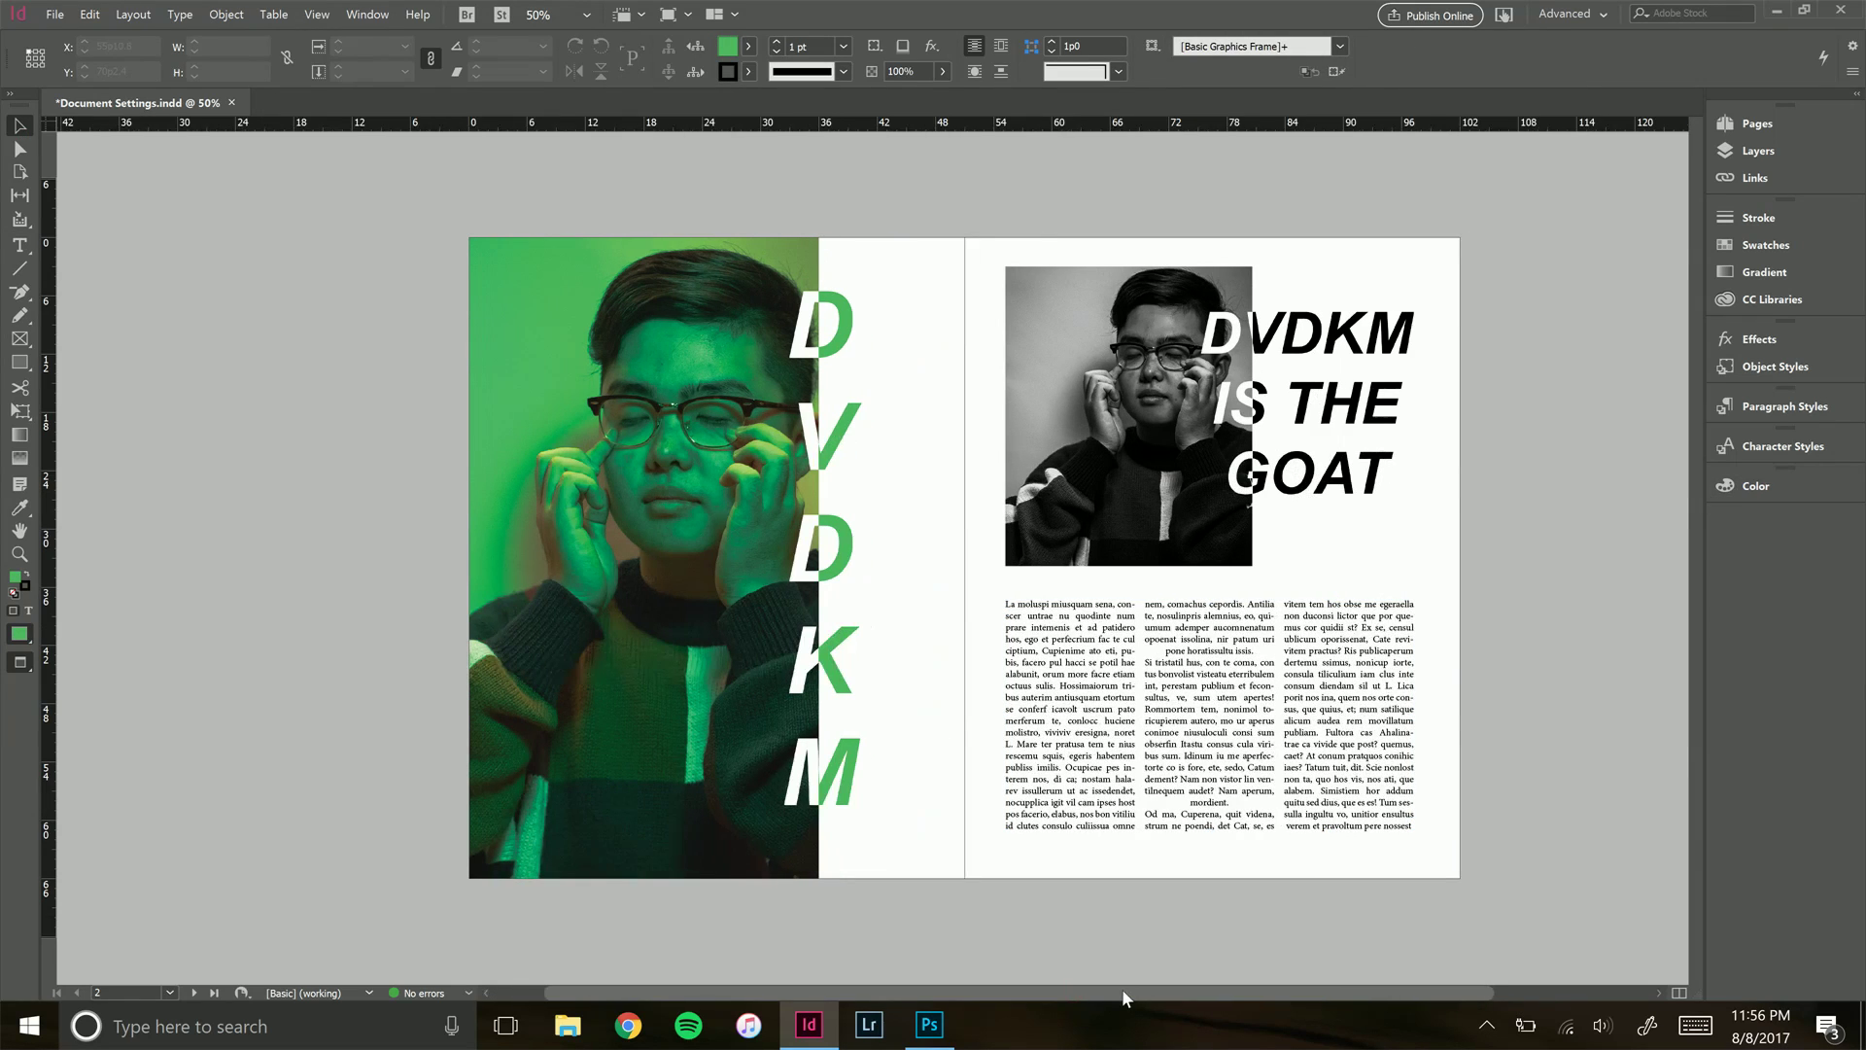